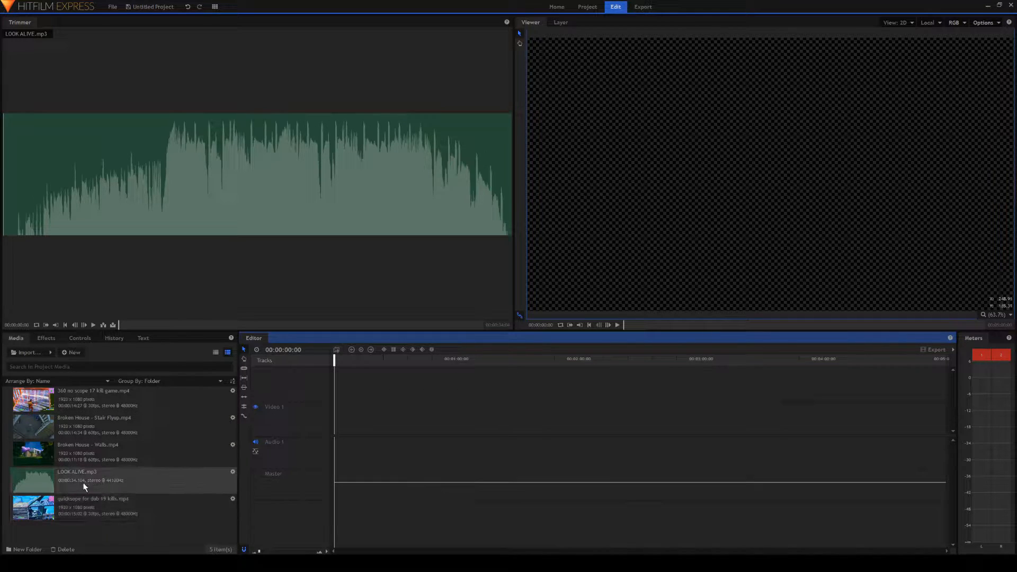
# Step: Place LOOK ALIVE.mp3 at the start of the Audio 1 track and make it a composite shot using the selected clip's properties
pyautogui.click(182, 476)
pyautogui.moveTo(182, 474); pyautogui.dragTo(329, 441)
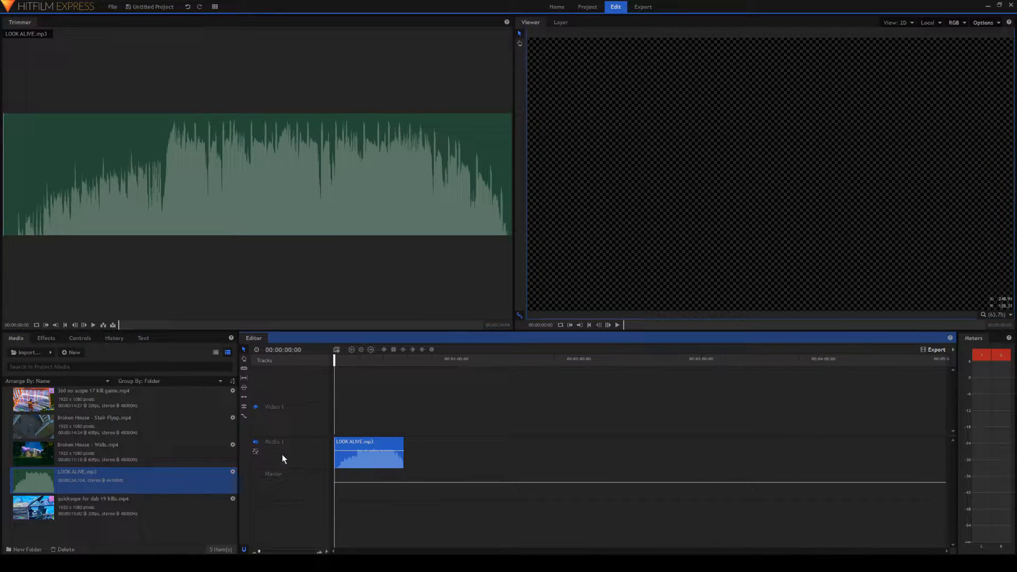
pyautogui.rightClick(351, 460)
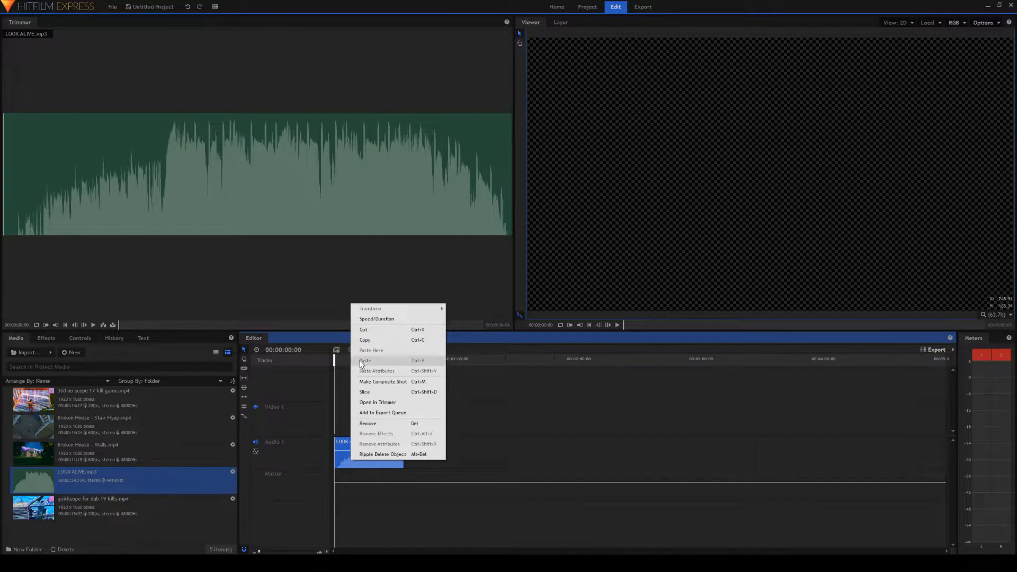
pyautogui.click(393, 382)
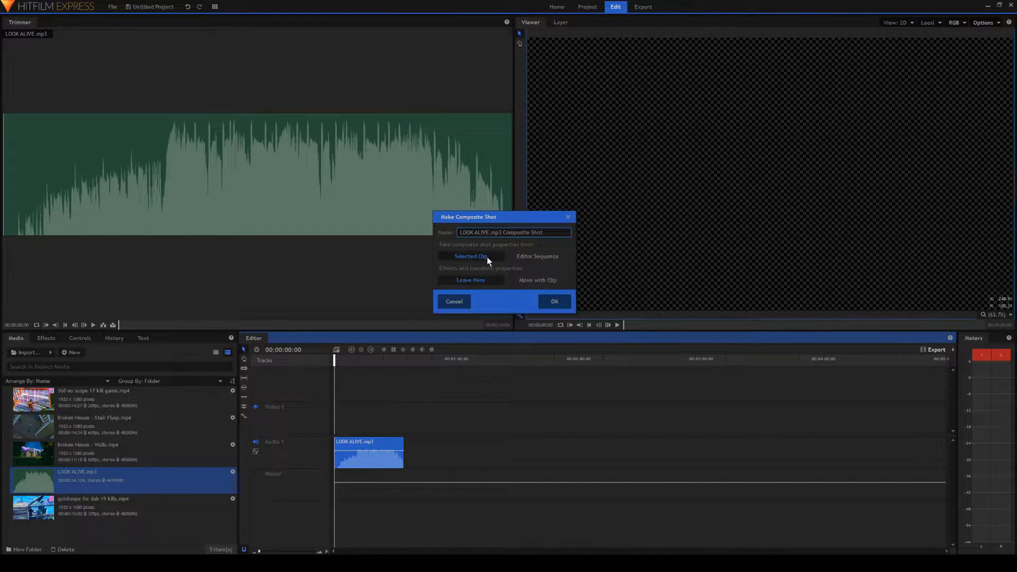
pyautogui.click(553, 303)
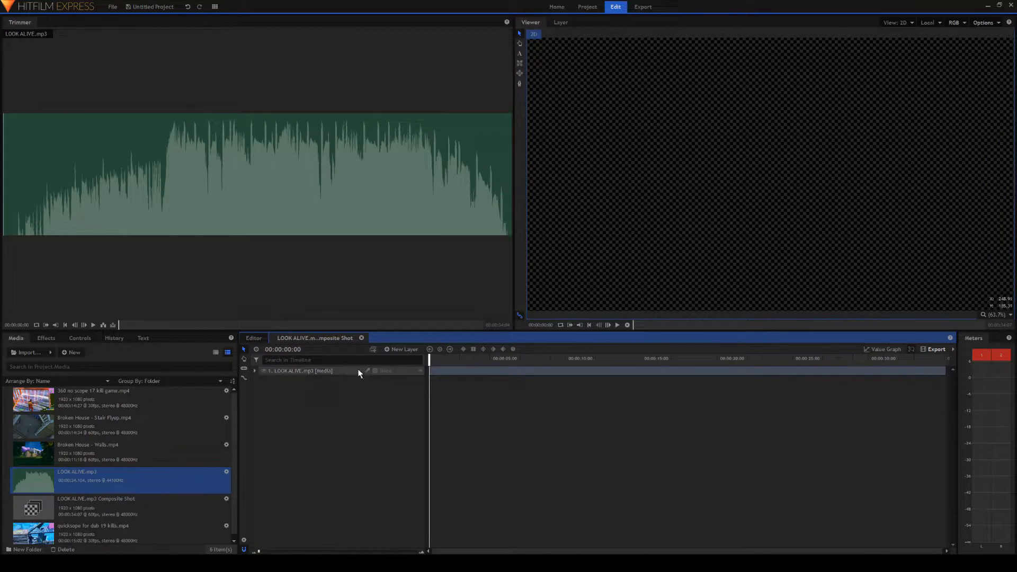
# Step: Show the waveform on the LOOK ALIVE.mp3 layer in the composite shot
pyautogui.click(460, 371)
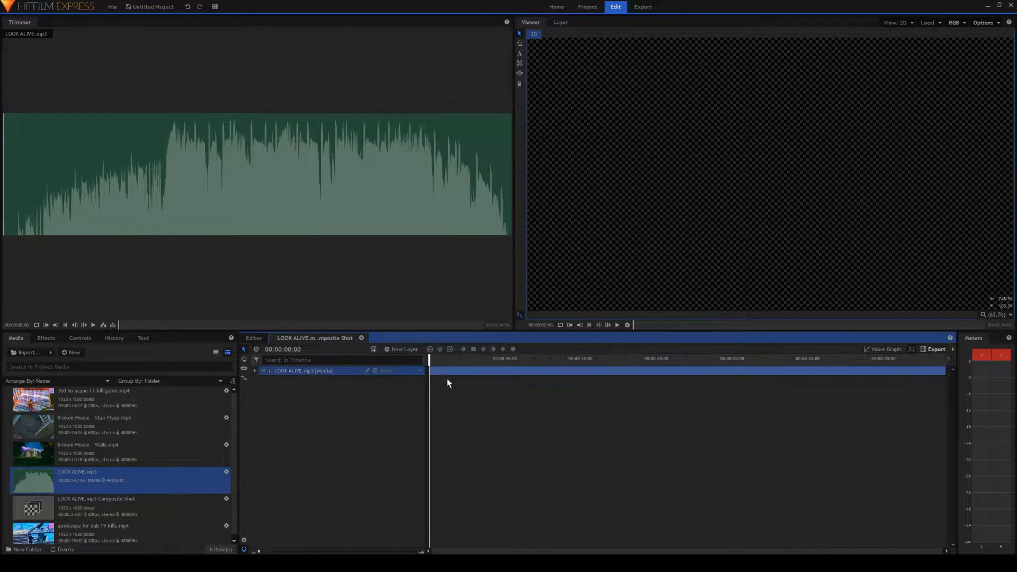
pyautogui.rightClick(478, 370)
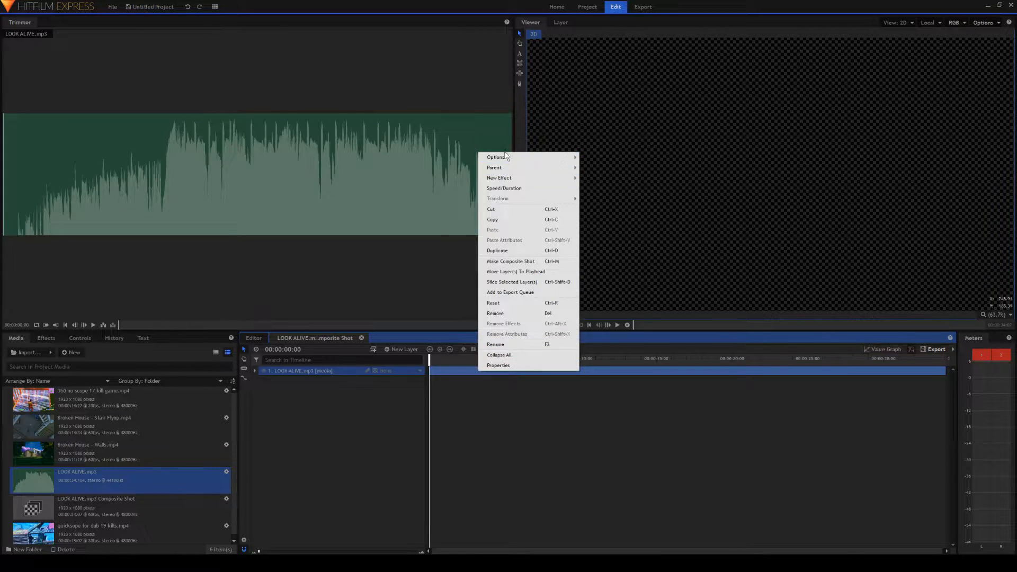
pyautogui.moveTo(505, 158)
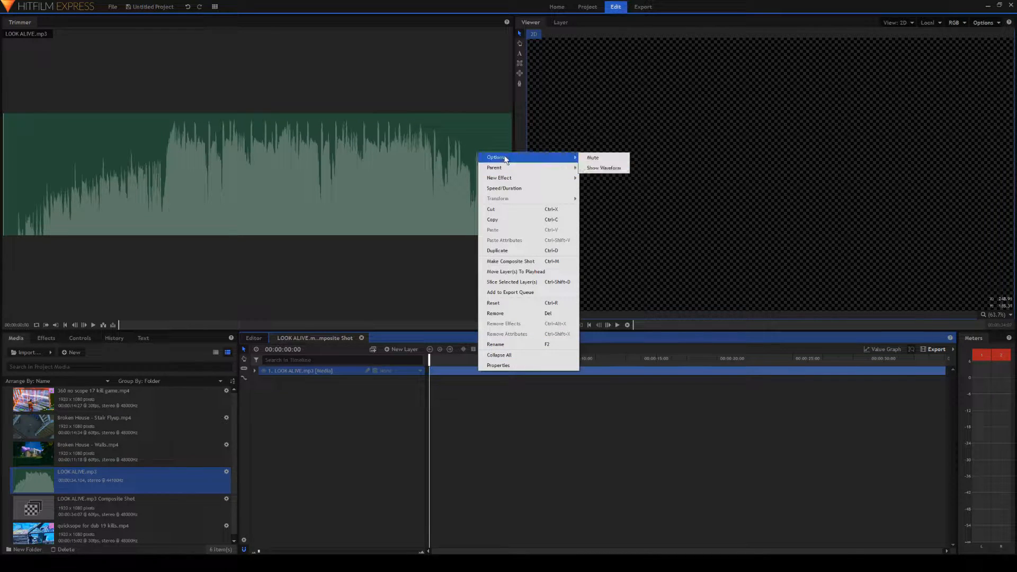
pyautogui.click(596, 168)
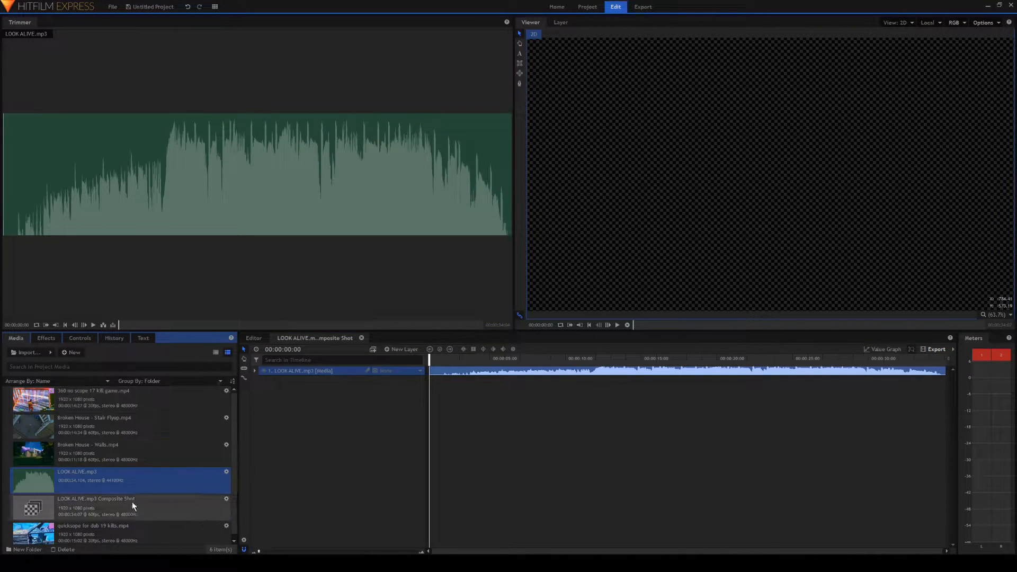
# Step: Add 360 no scope 17 kill game.mp4 below the music at about 8 seconds and set the playhead on the beat drop at 00:00:11:28
pyautogui.moveTo(119, 413)
pyautogui.mouseDown()
pyautogui.moveTo(568, 380)
pyautogui.moveTo(551, 384)
pyautogui.mouseUp()
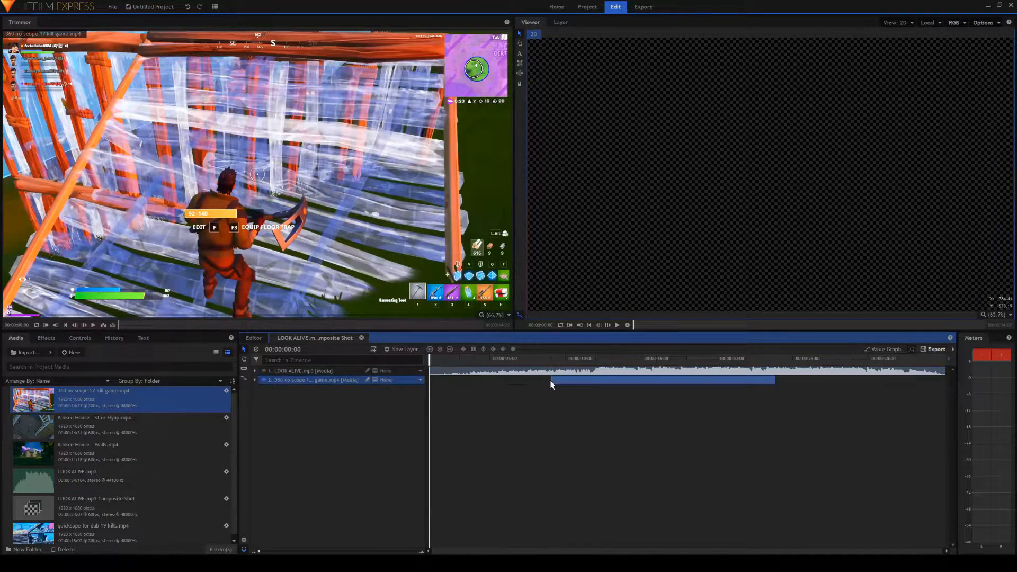
pyautogui.click(573, 358)
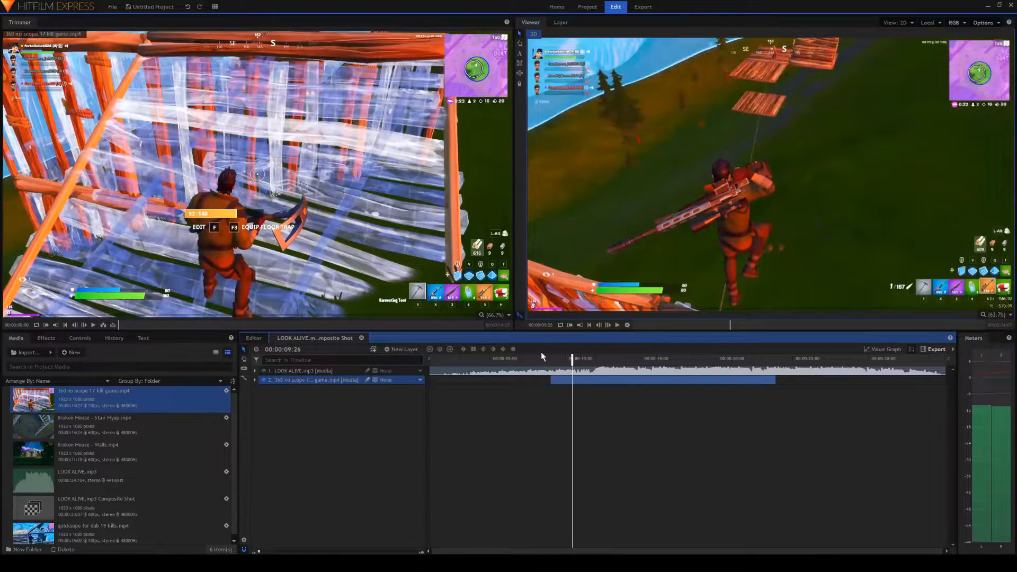
pyautogui.press('space')
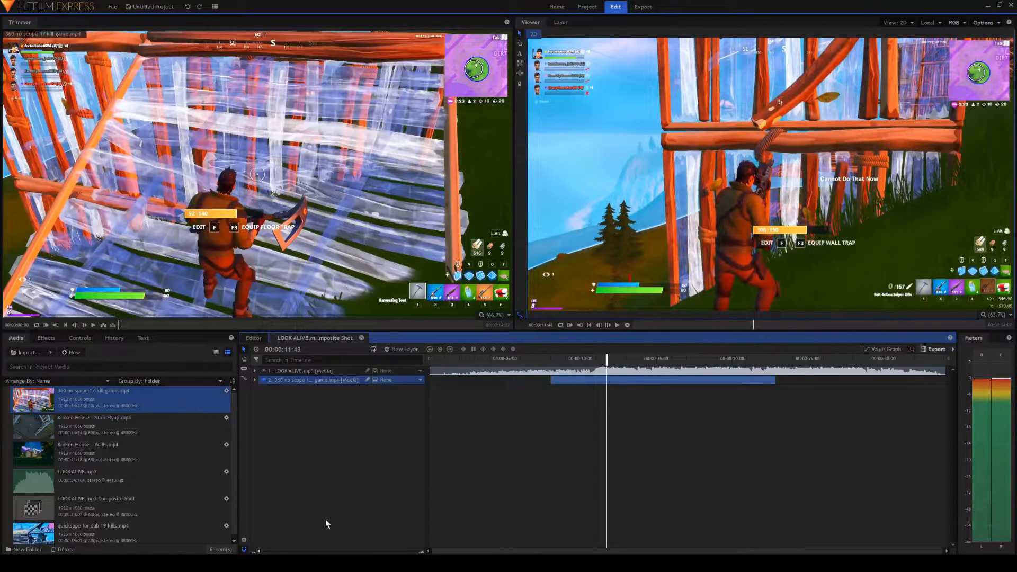
pyautogui.moveTo(259, 551); pyautogui.dragTo(287, 551)
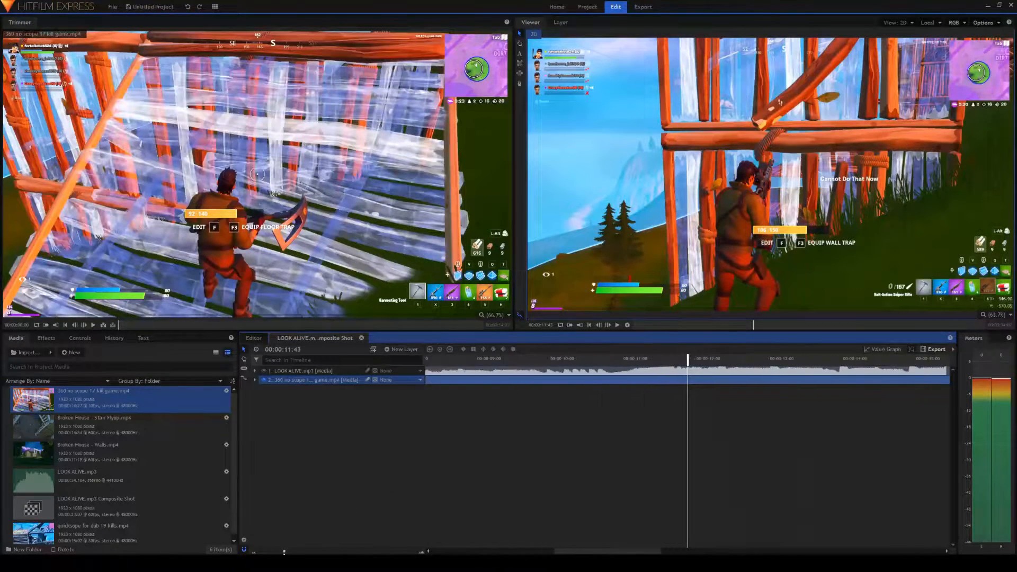
pyautogui.click(668, 359)
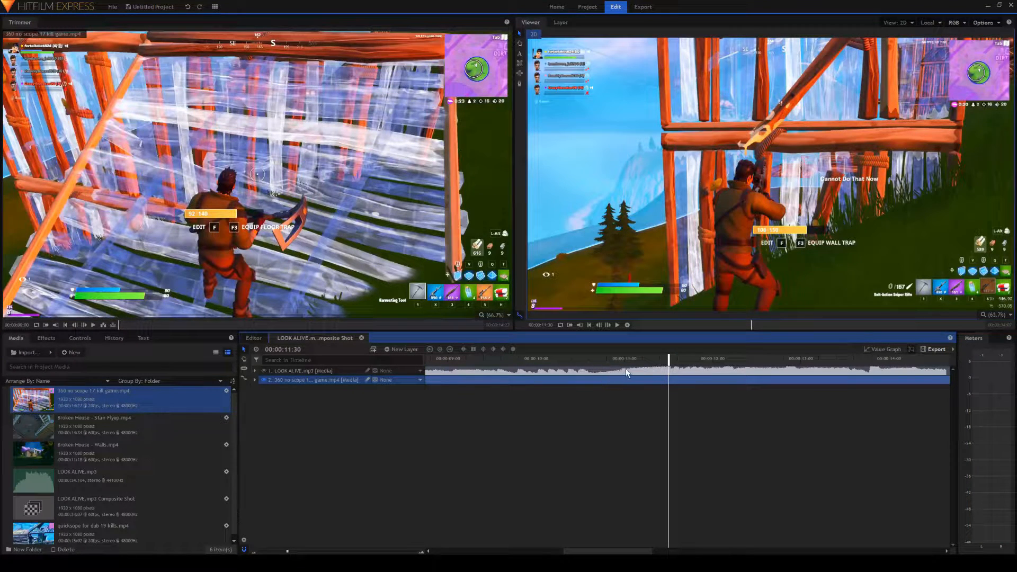
pyautogui.click(585, 360)
pyautogui.press('space')
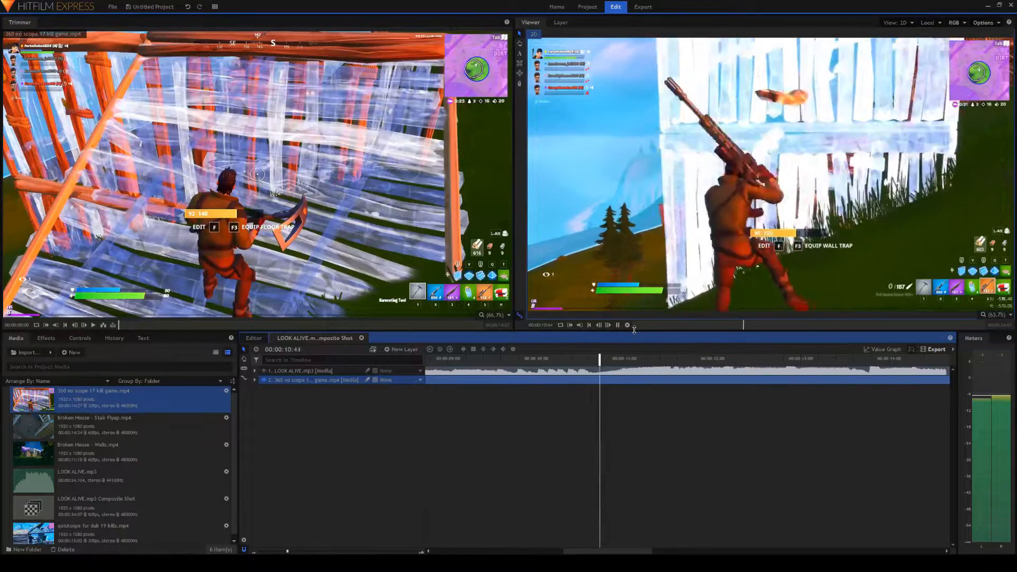
pyautogui.press('space')
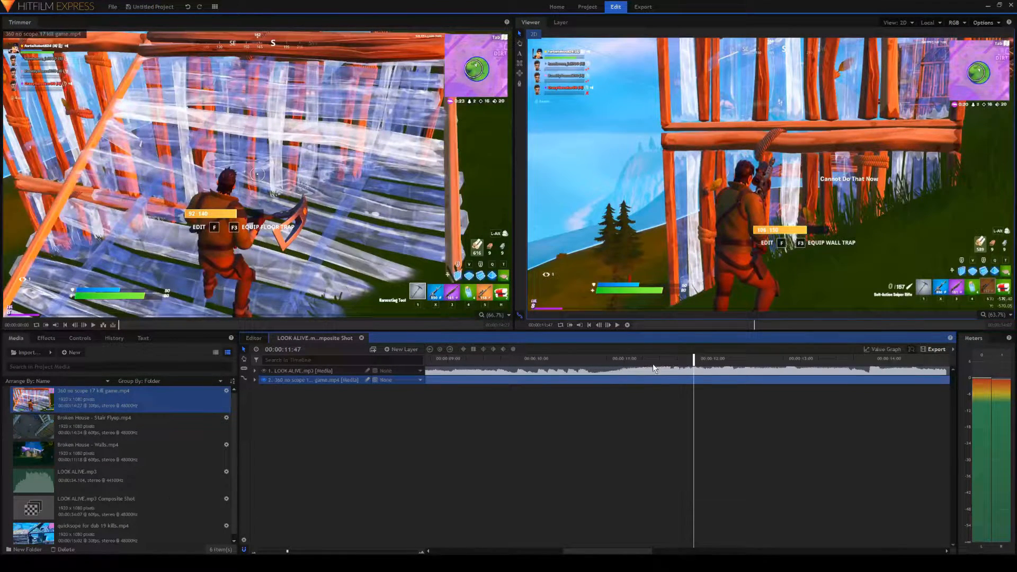
pyautogui.click(665, 359)
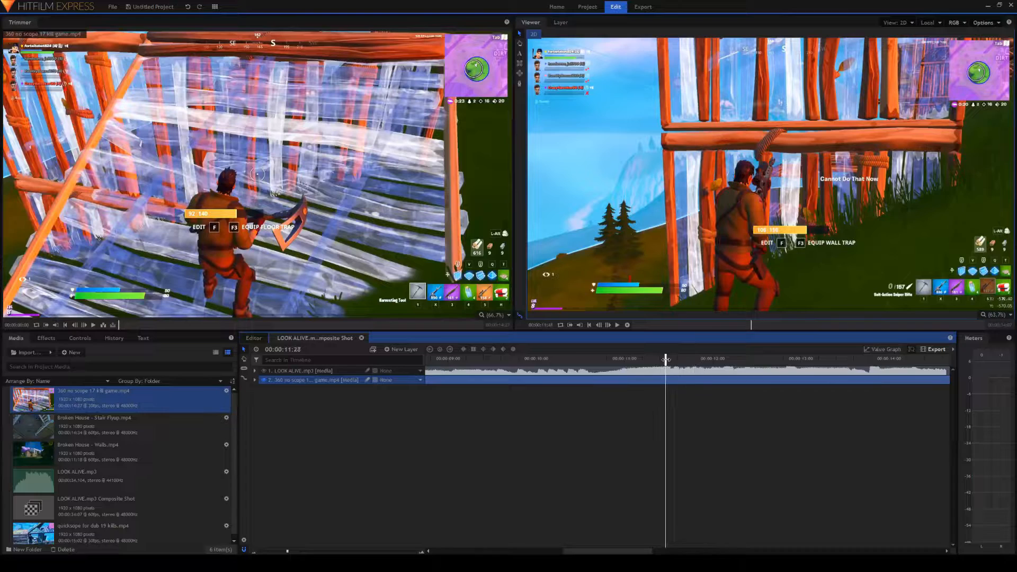
# Step: Show the waveform on the 360 no scope gameplay layer
pyautogui.rightClick(662, 381)
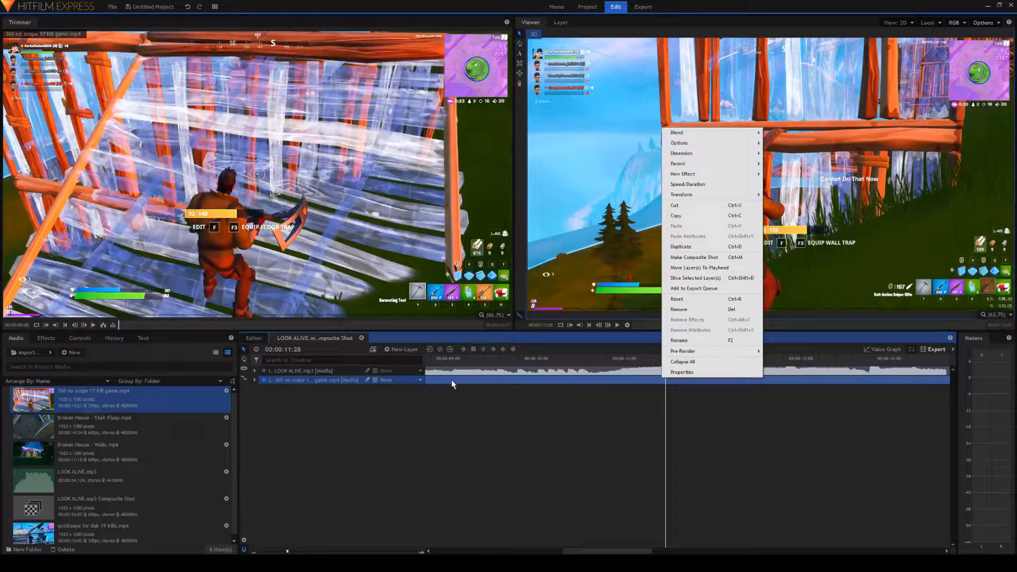
pyautogui.moveTo(763, 143)
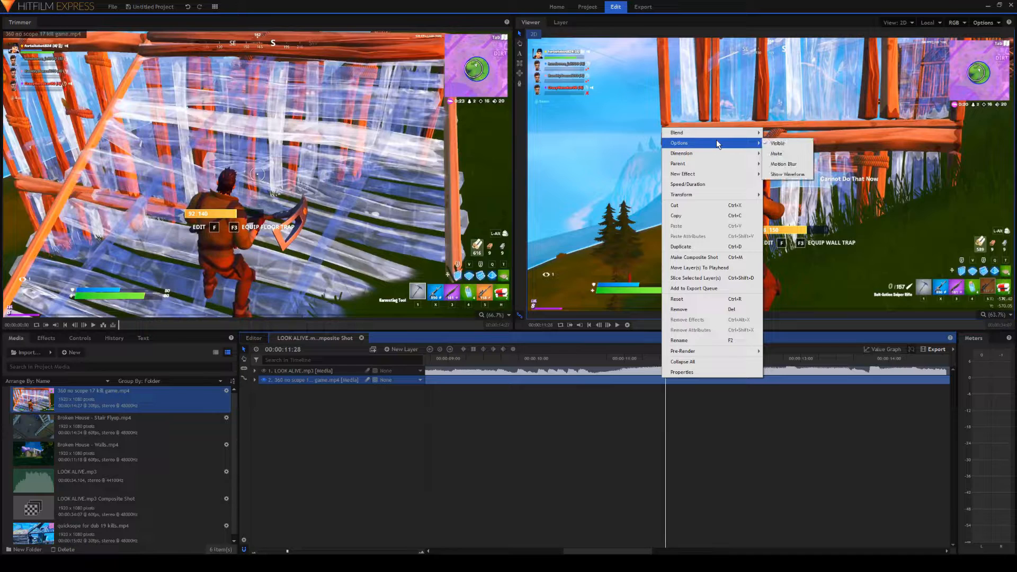
pyautogui.click(787, 174)
# Step: Slide the gameplay clip earlier along the timeline to line up its sniper shot with the playhead at the beat drop
pyautogui.moveTo(649, 385)
pyautogui.mouseDown()
pyautogui.moveTo(670, 385)
pyautogui.moveTo(580, 384)
pyautogui.moveTo(759, 386)
pyautogui.moveTo(660, 385)
pyautogui.mouseUp()
pyautogui.click(677, 376)
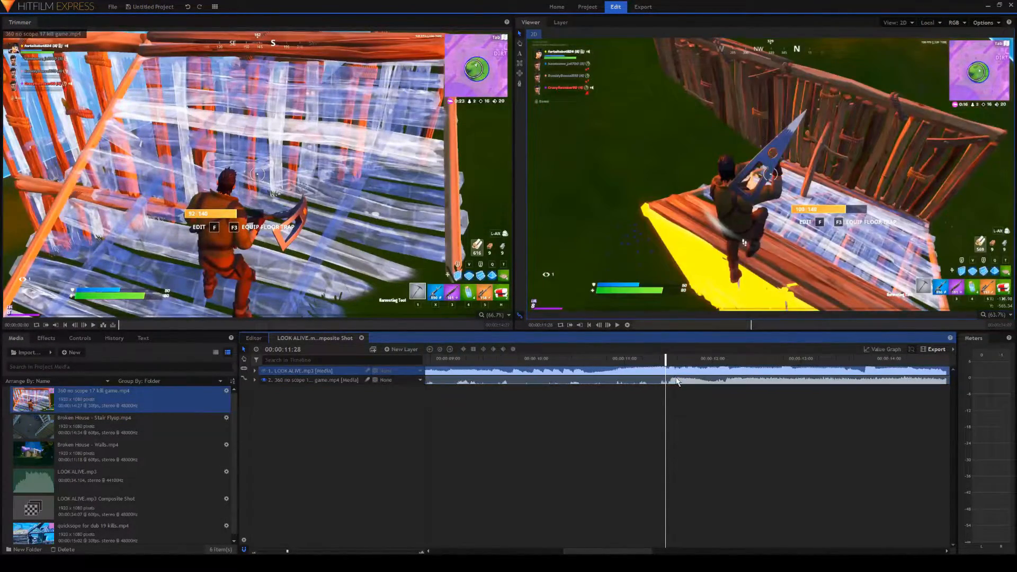
pyautogui.click(671, 383)
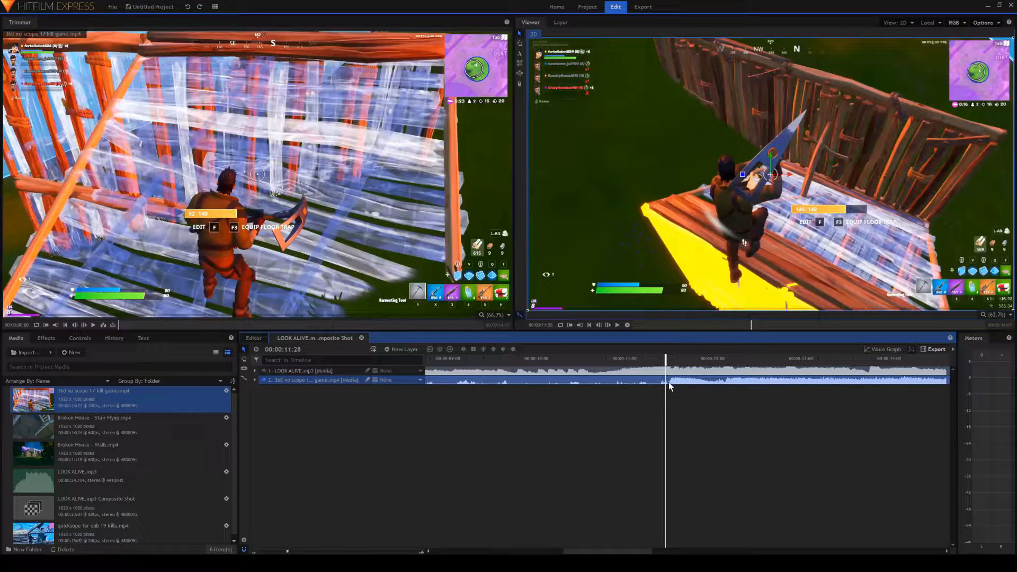
pyautogui.moveTo(675, 382); pyautogui.dragTo(667, 383)
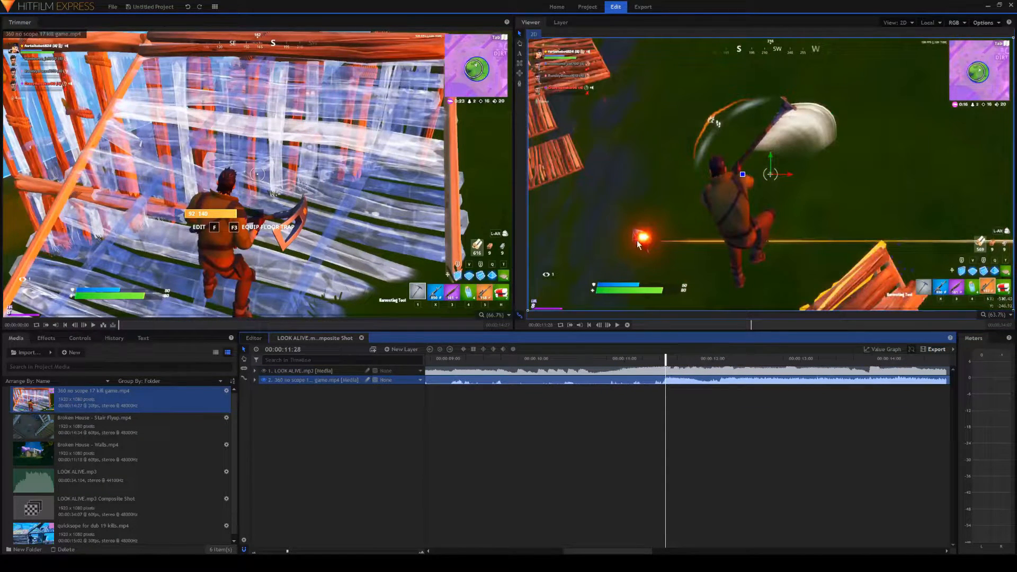
pyautogui.moveTo(676, 386)
pyautogui.mouseDown()
pyautogui.moveTo(642, 384)
pyautogui.moveTo(686, 376)
pyautogui.moveTo(673, 380)
pyautogui.mouseUp()
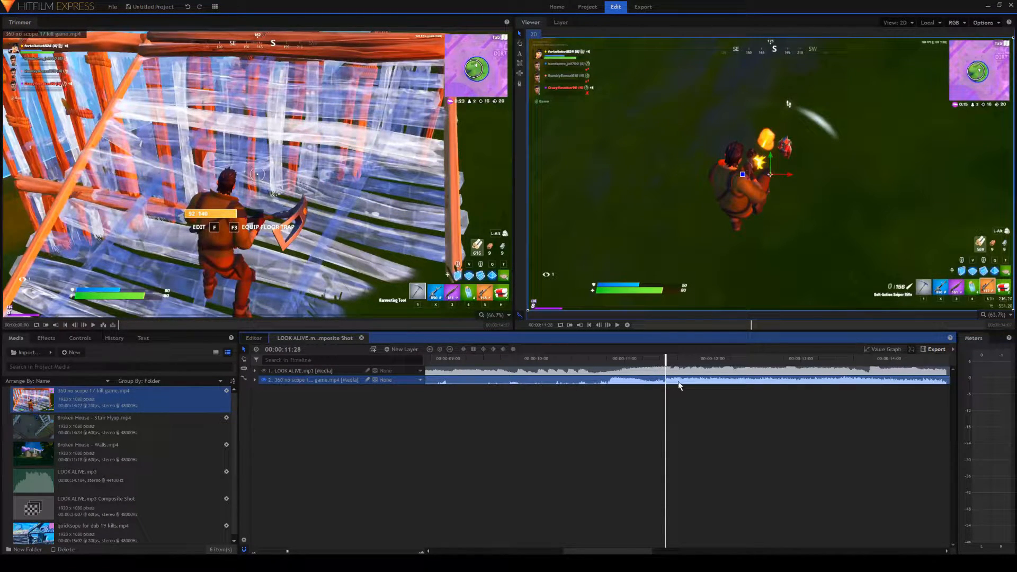
# Step: Play the section around the beat drop and nudge the gameplay clip slightly earlier to tighten the sync
pyautogui.click(560, 363)
pyautogui.press('space')
pyautogui.press('space')
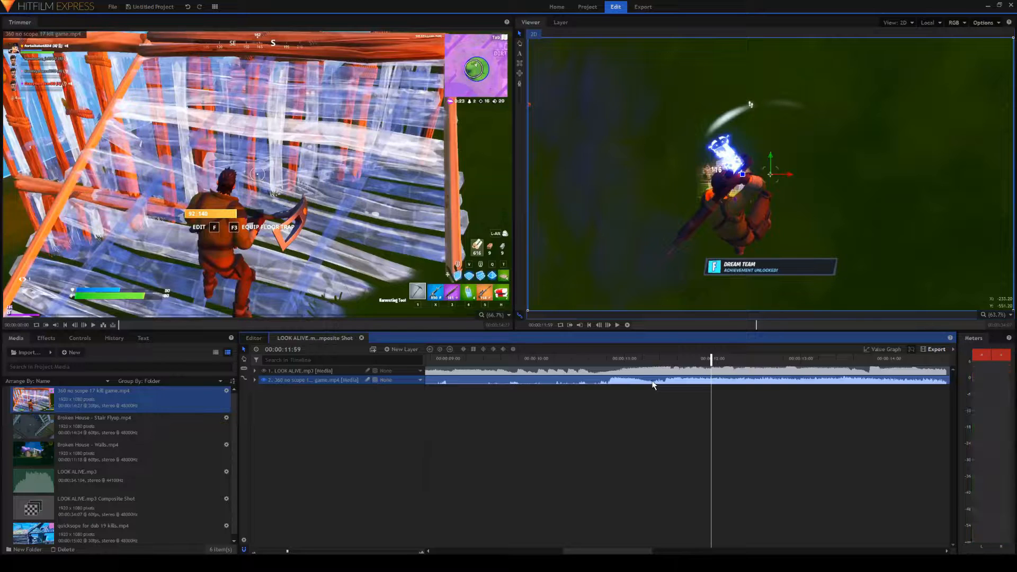
pyautogui.moveTo(677, 381); pyautogui.dragTo(673, 382)
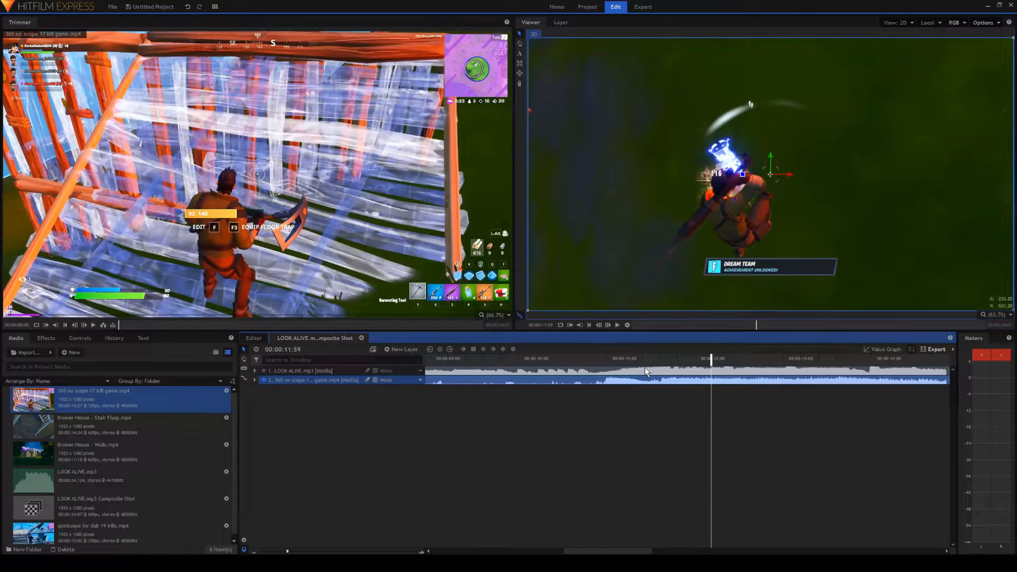
# Step: Play back the section leading into the beat drop to check the shot's timing against the music
pyautogui.click(591, 359)
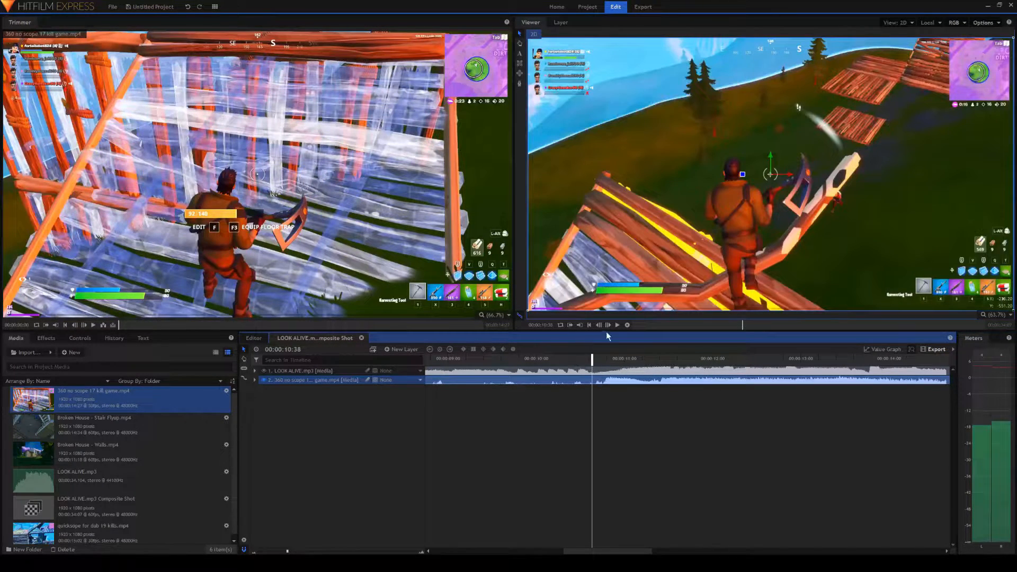
pyautogui.click(609, 325)
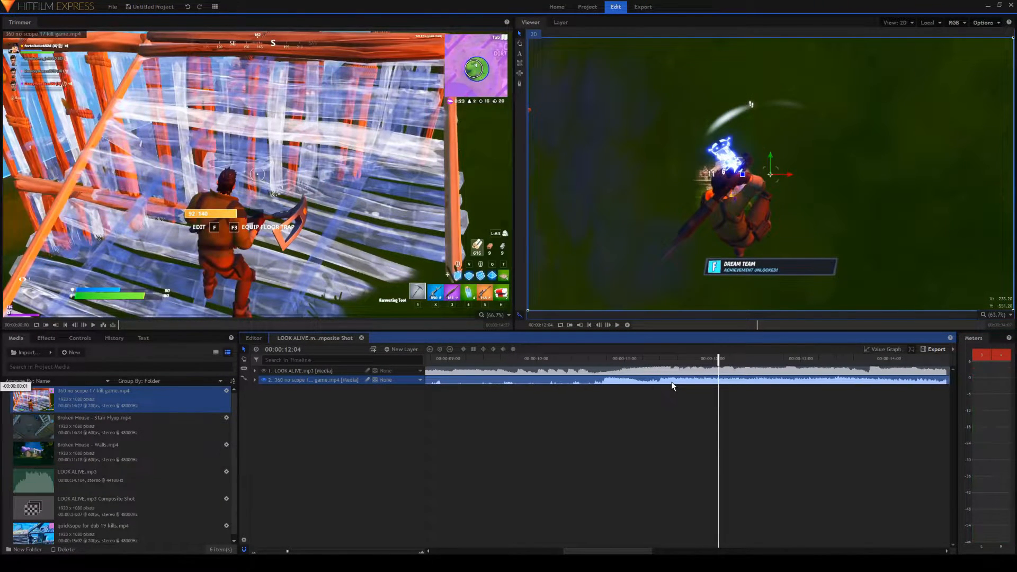
pyautogui.click(578, 362)
pyautogui.press('space')
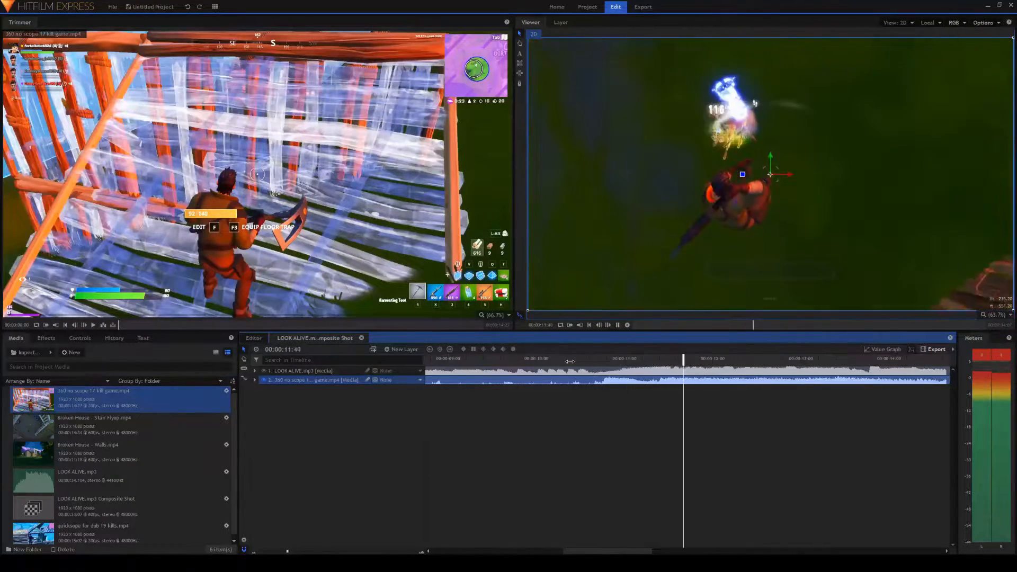
pyautogui.press('space')
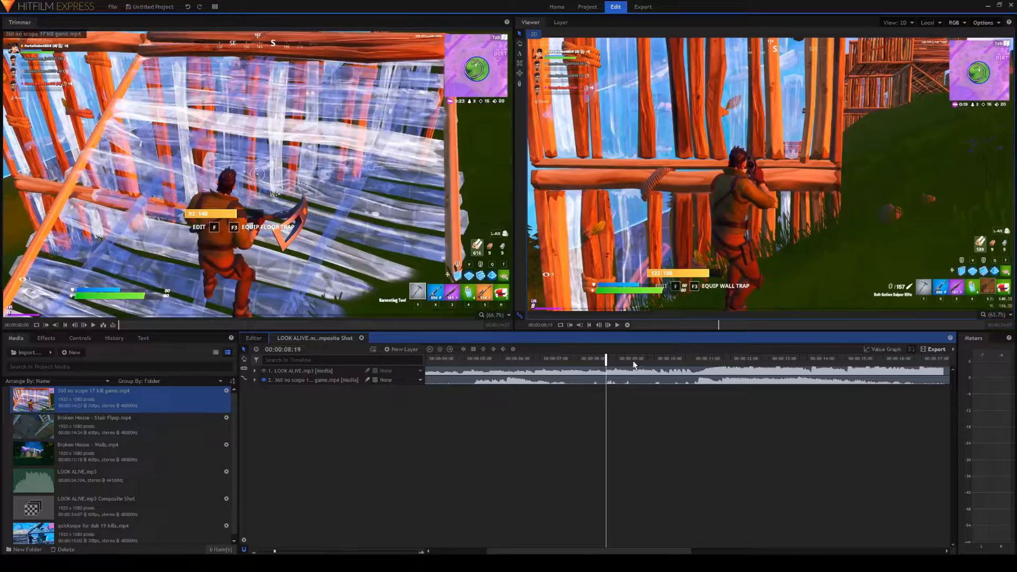
pyautogui.press('space')
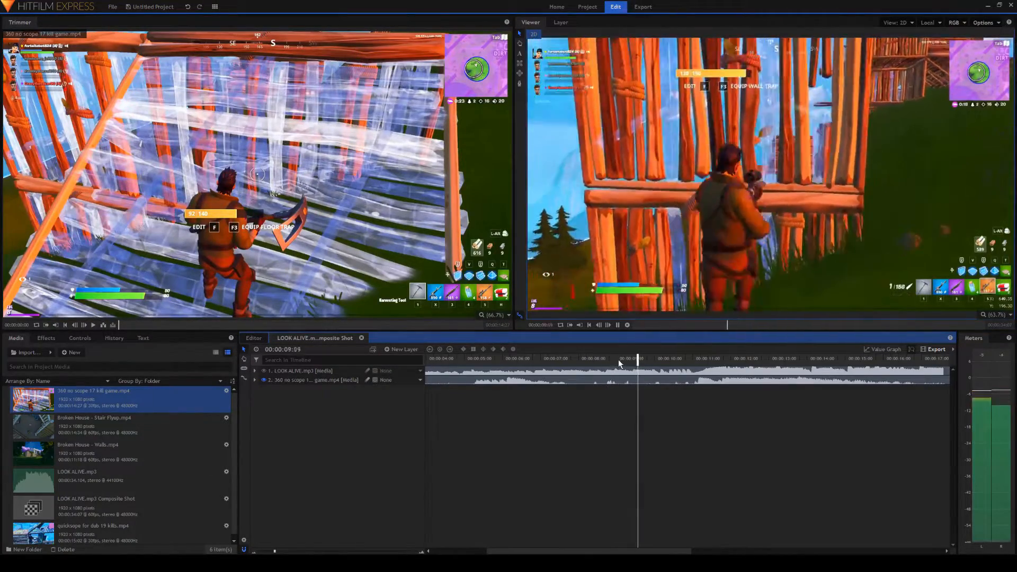
pyautogui.press('space')
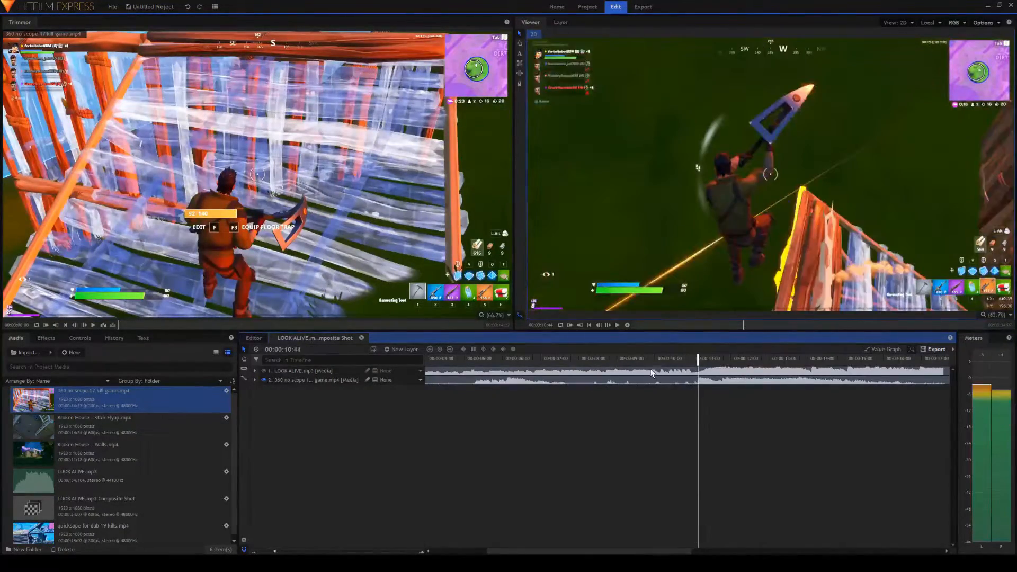
# Step: Split the gameplay clip at 00:00:08:35, delete the part before the cut, and play back the trimmed opening from 00:00:06:33
pyautogui.click(647, 363)
pyautogui.click(624, 360)
pyautogui.click(610, 360)
pyautogui.click(616, 361)
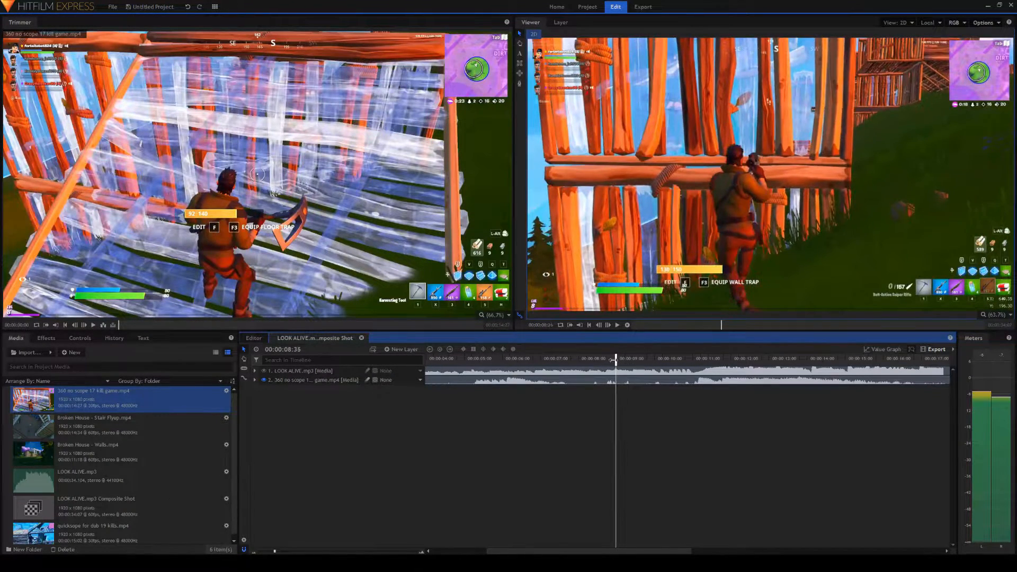
pyautogui.click(613, 383)
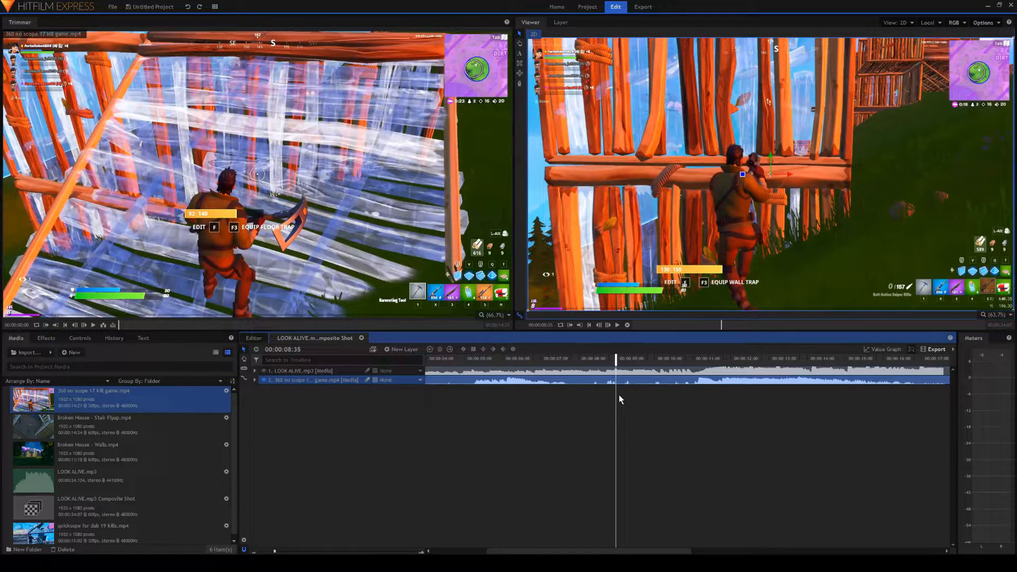
pyautogui.hotkey('ctrl', 'd')
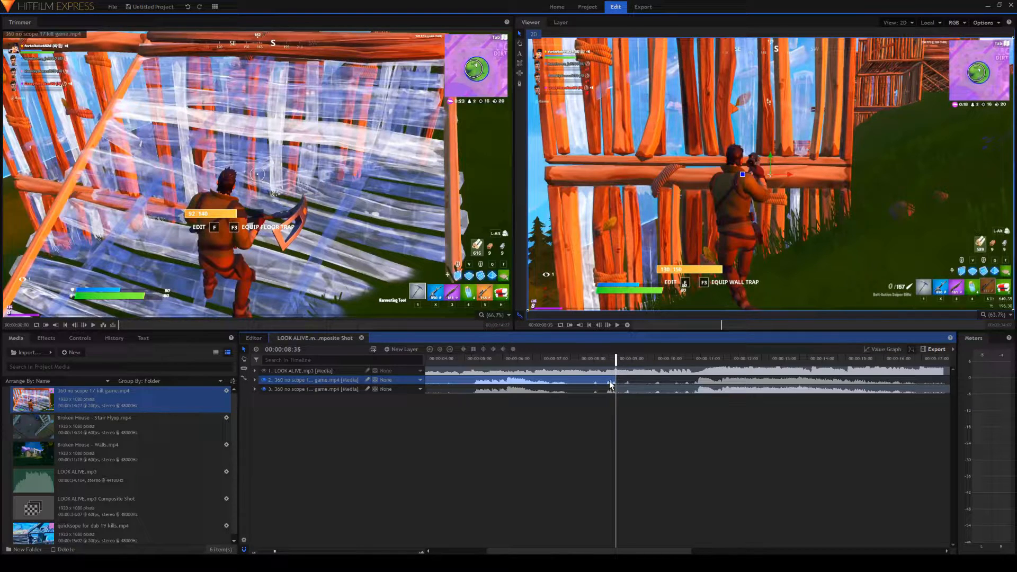
pyautogui.press('Delete')
pyautogui.moveTo(616, 364); pyautogui.dragTo(538, 366)
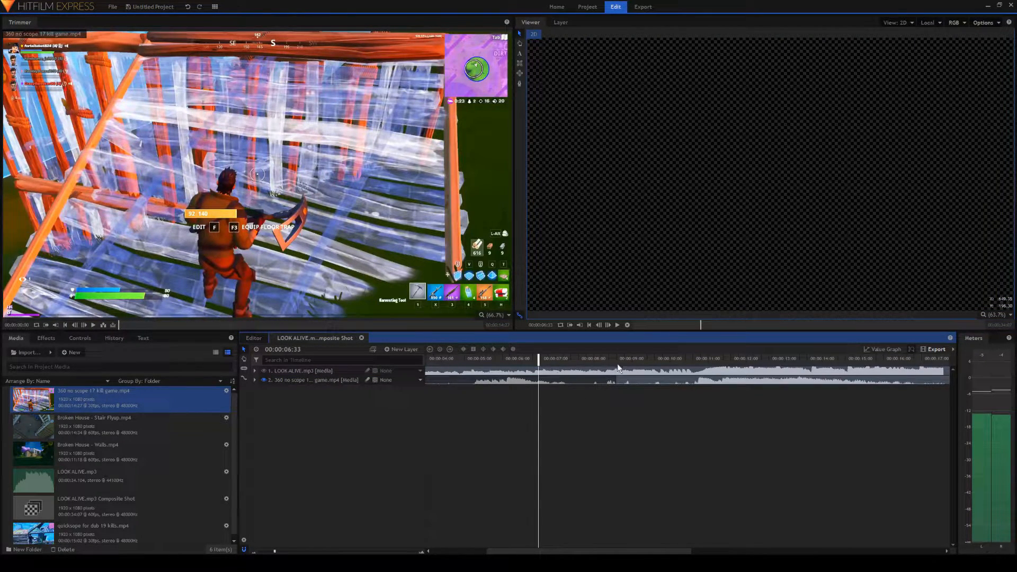
pyautogui.press('space')
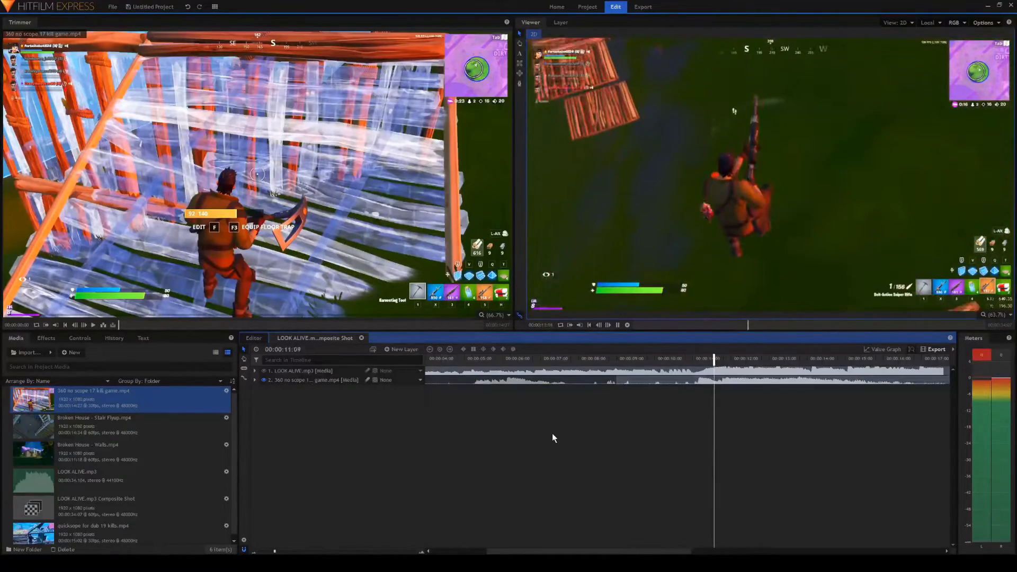
# Step: Play and scrub the enlarged timeline section after the beat drop to examine where the next beats fall
pyautogui.press('space')
pyautogui.moveTo(274, 551); pyautogui.dragTo(293, 551)
pyautogui.click(604, 360)
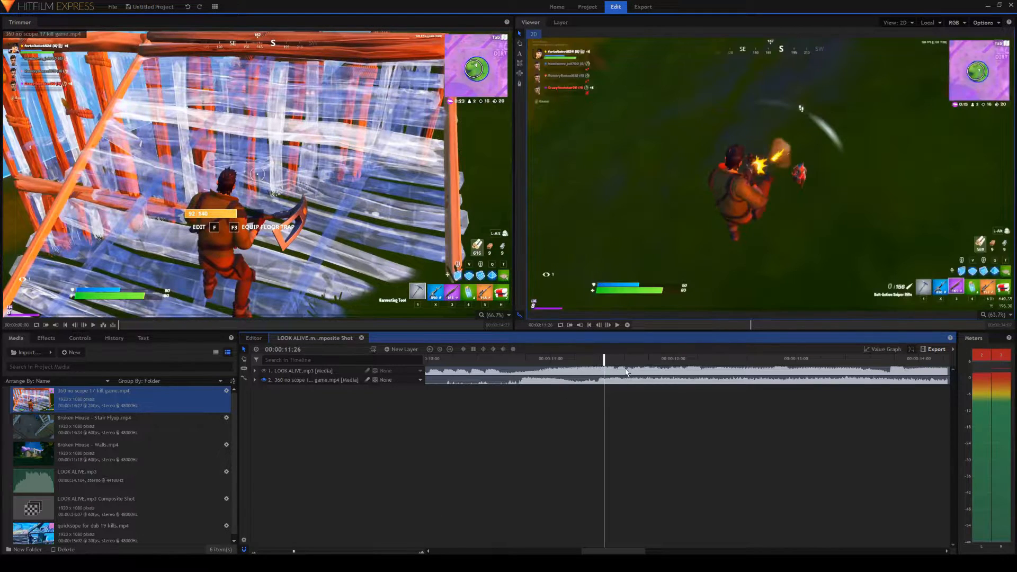
pyautogui.click(689, 360)
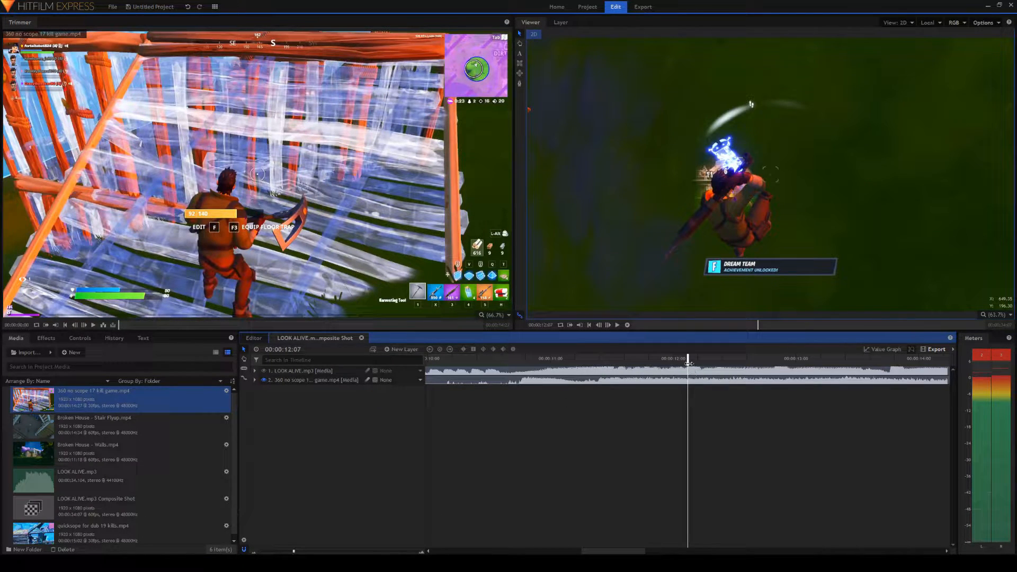
pyautogui.click(772, 361)
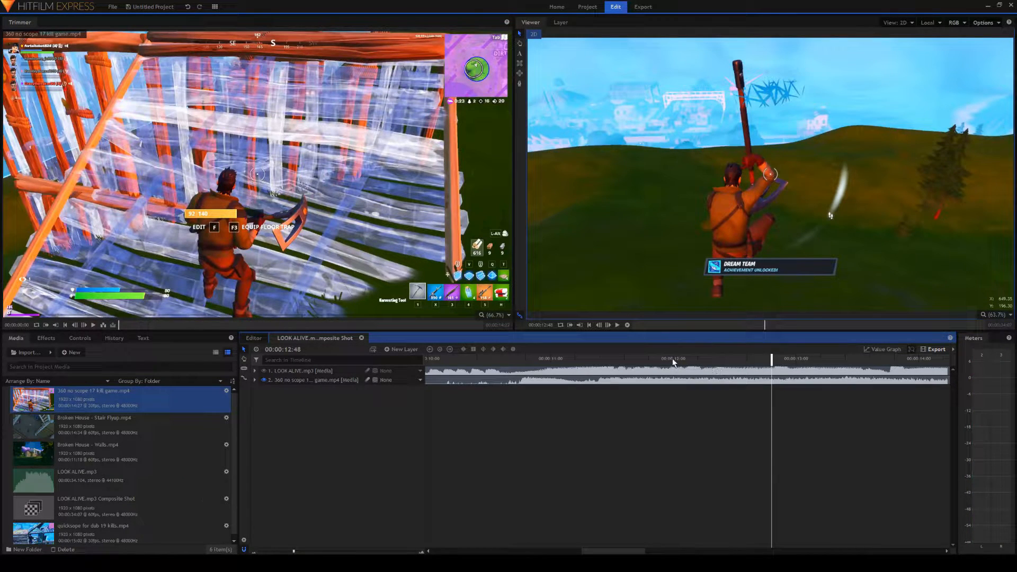
pyautogui.click(604, 361)
pyautogui.press('space')
pyautogui.click(688, 362)
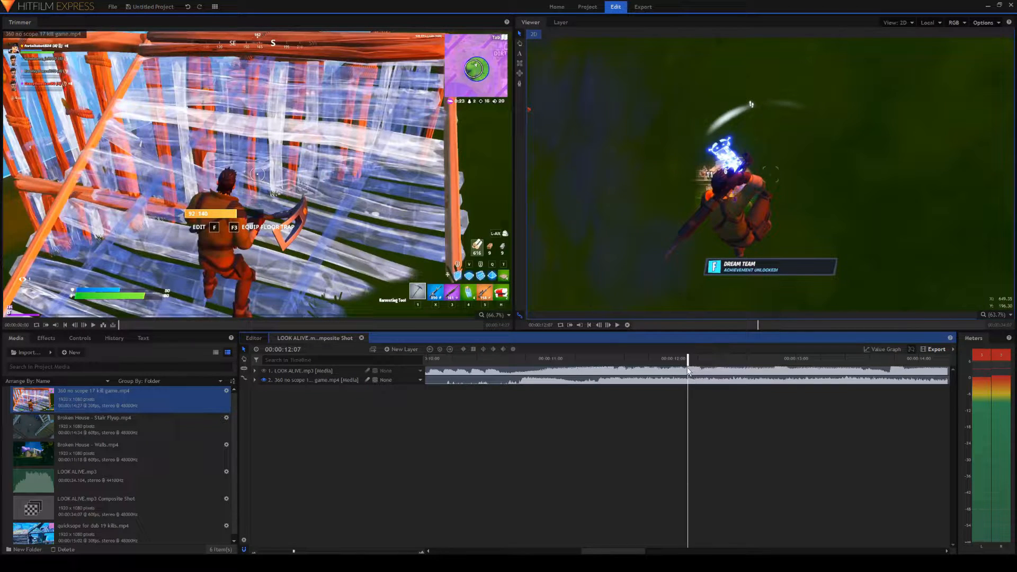
pyautogui.press('space')
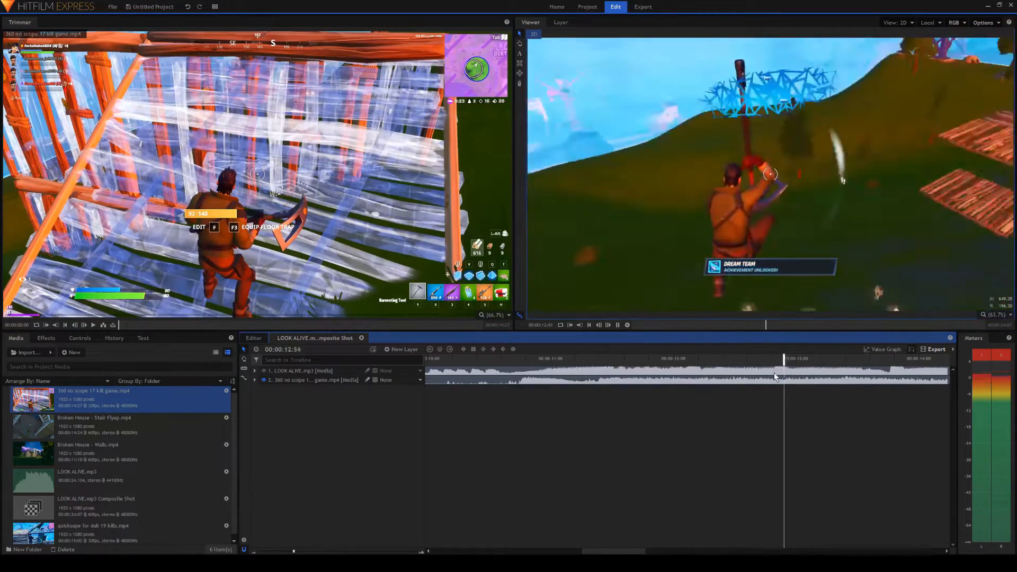
pyautogui.press('space')
# Step: Split the 360 no scope gameplay clip at 00:00:12:06 and delete the part after the cut
pyautogui.click(686, 360)
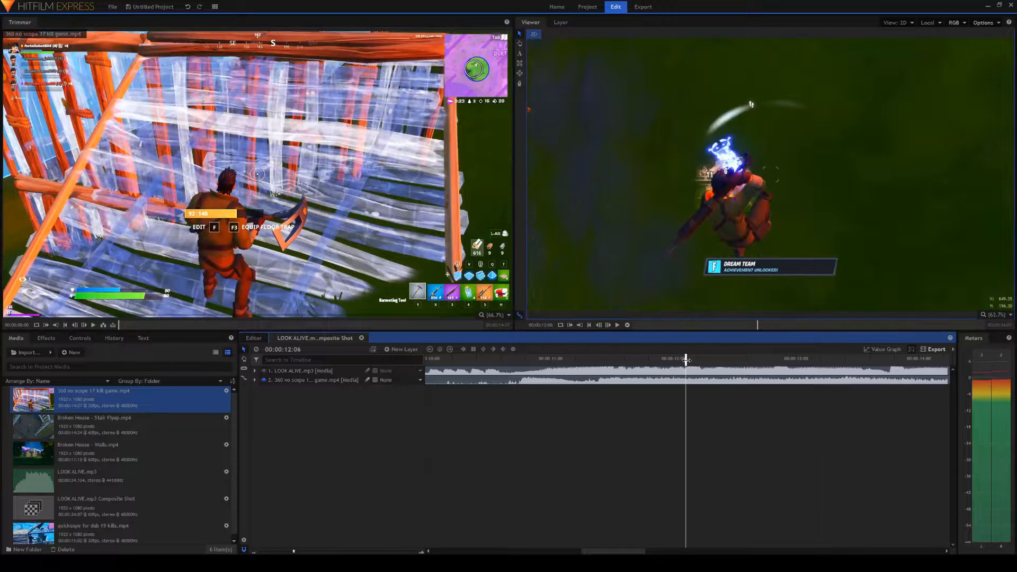
pyautogui.click(689, 381)
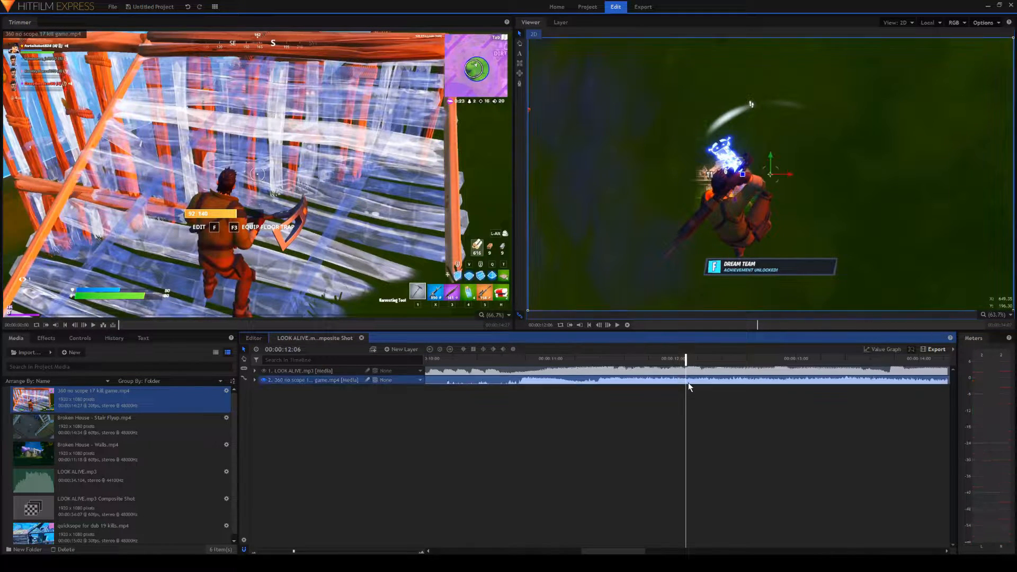
pyautogui.hotkey('ctrl', 'shift', 'd')
pyautogui.click(706, 391)
pyautogui.press('Delete')
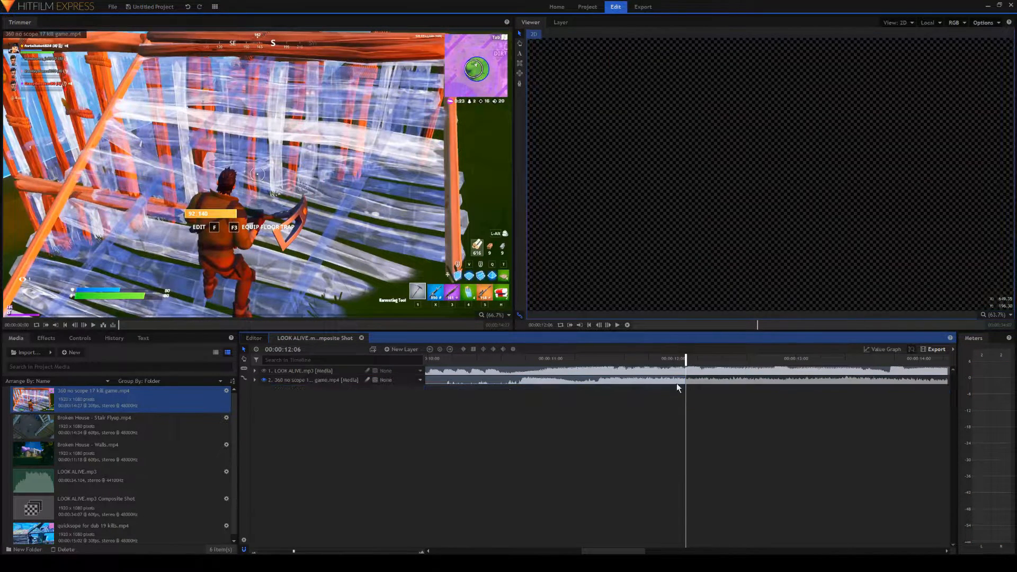
# Step: Play back from 00:00:10:53 to check how the trimmed gameplay clip ends against the music
pyautogui.click(536, 359)
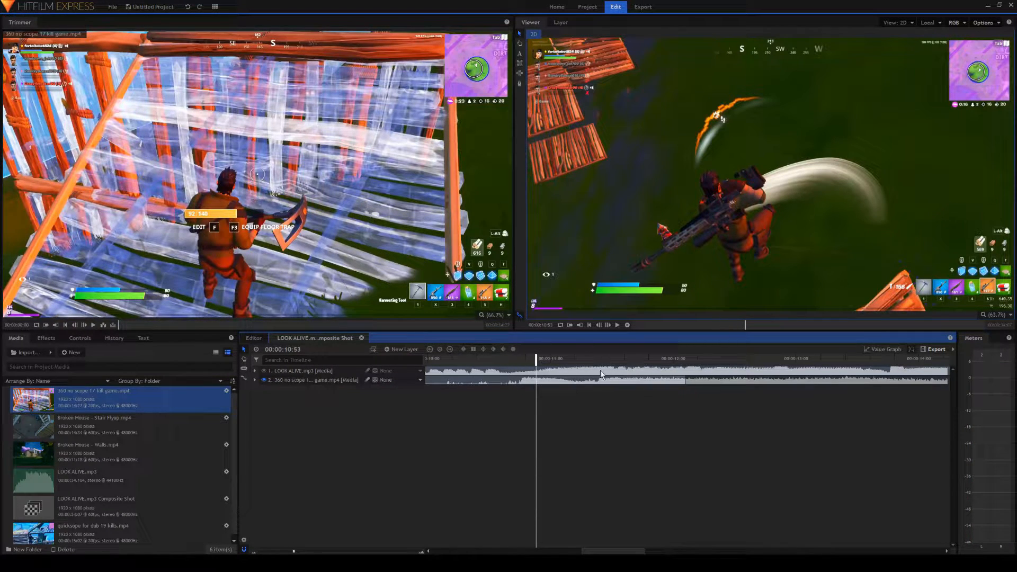
pyautogui.press('space')
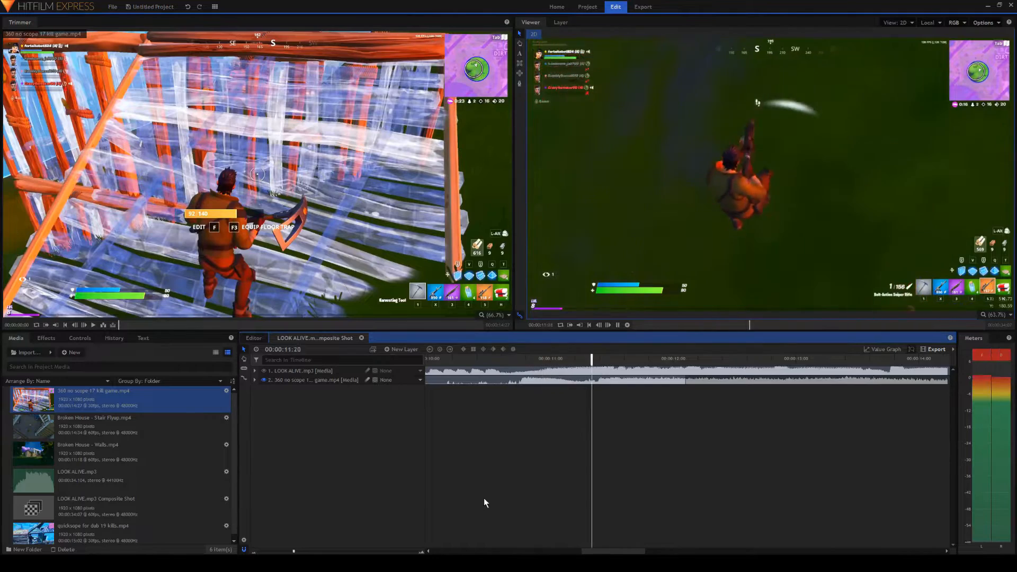
pyautogui.press('space')
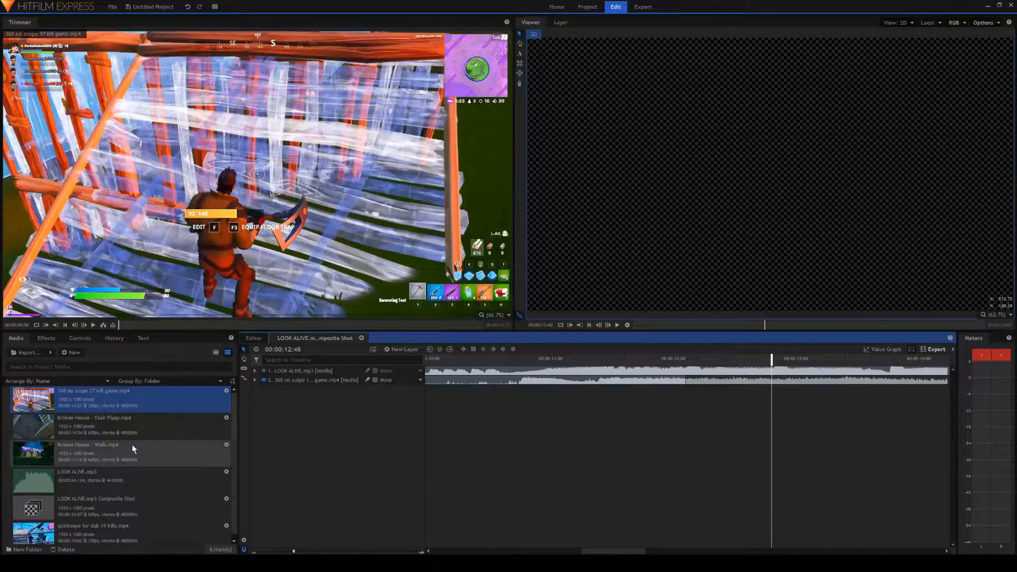
# Step: Preview the two Broken House clips and place Broken House - Stair Flyup.mp4 right after the gameplay clip at 00:00:12:06
pyautogui.click(97, 446)
pyautogui.click(96, 425)
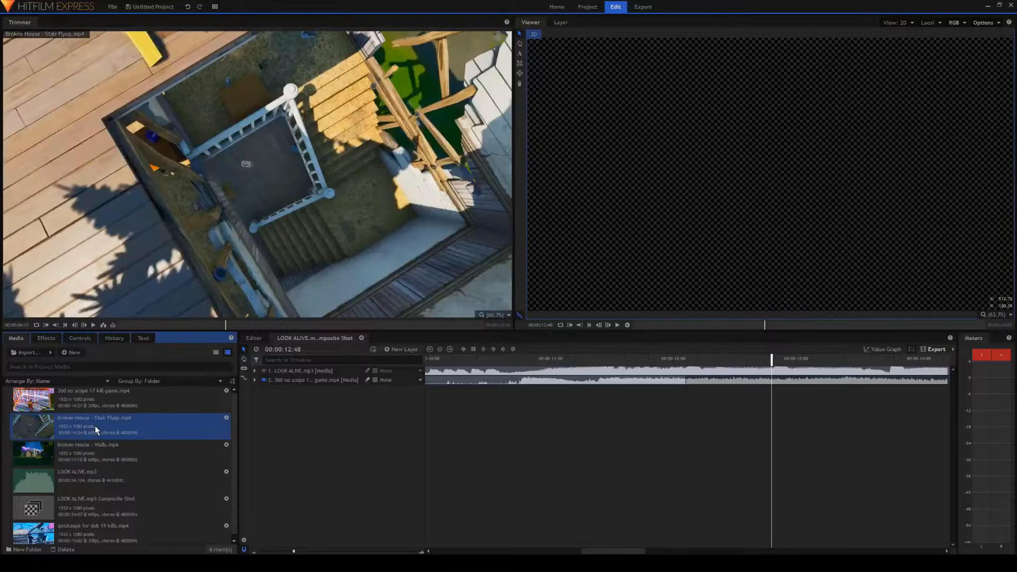
pyautogui.click(80, 456)
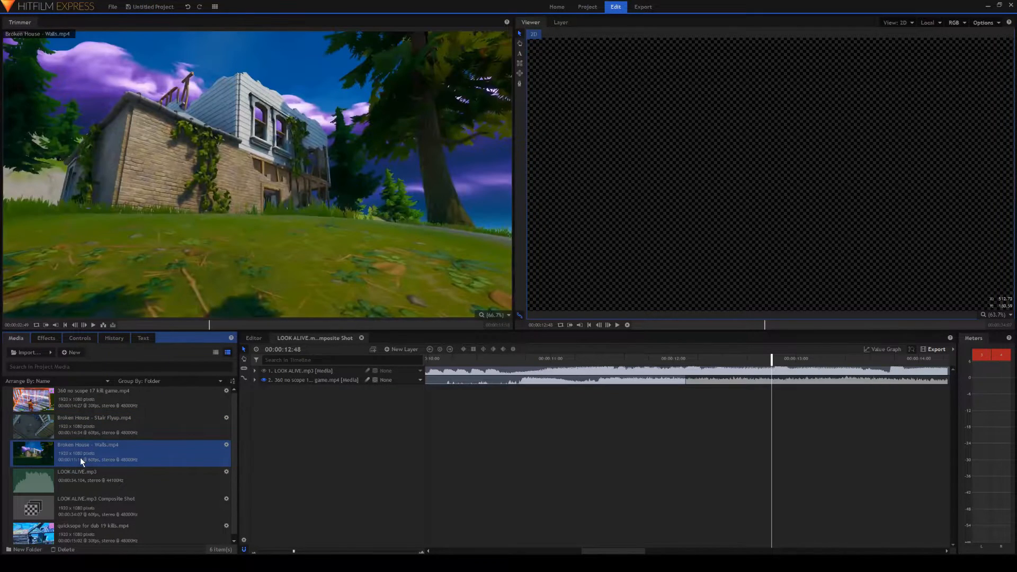
pyautogui.moveTo(81, 418)
pyautogui.mouseDown()
pyautogui.moveTo(686, 394)
pyautogui.moveTo(694, 379)
pyautogui.mouseUp()
pyautogui.click(686, 360)
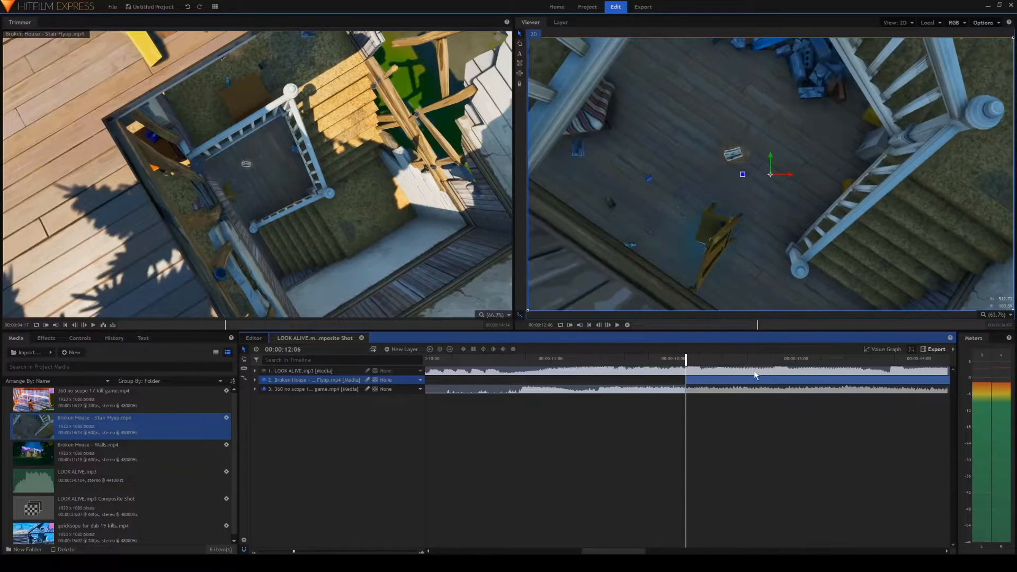
# Step: Split the Stair Flyup clip on the beat at 00:00:12:49 and delete the part after the cut
pyautogui.click(774, 361)
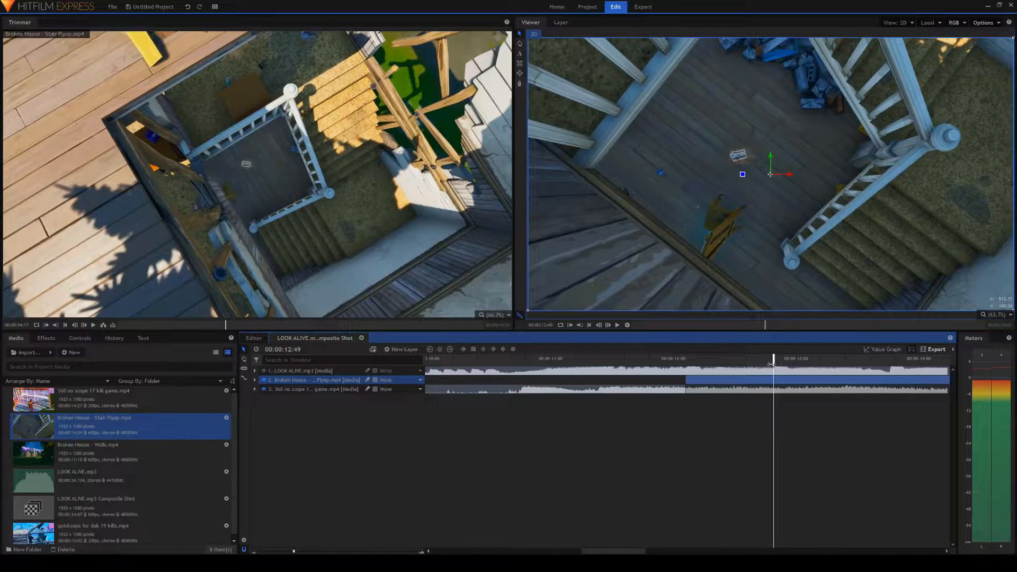
pyautogui.click(617, 325)
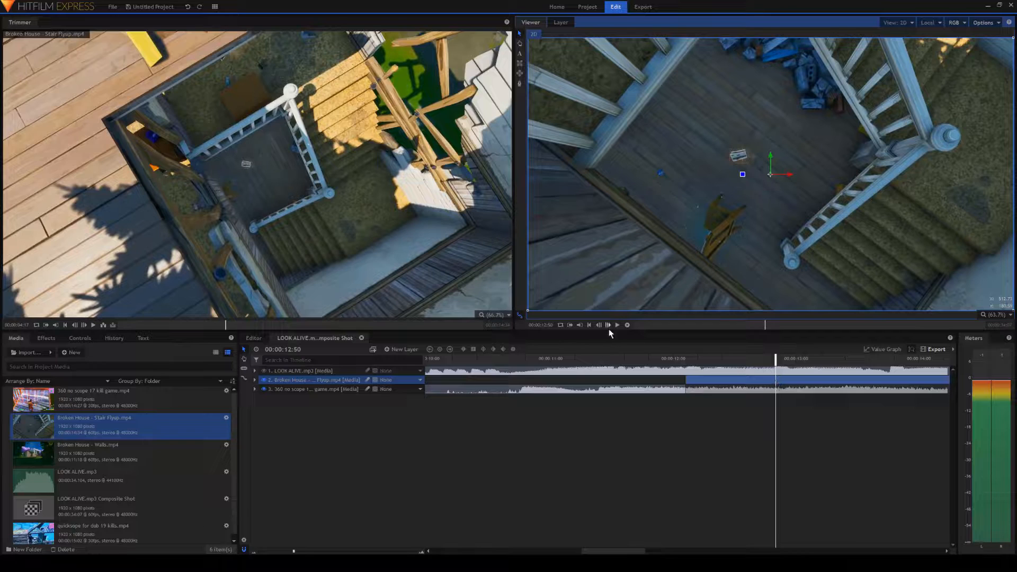
pyautogui.click(598, 325)
pyautogui.click(780, 381)
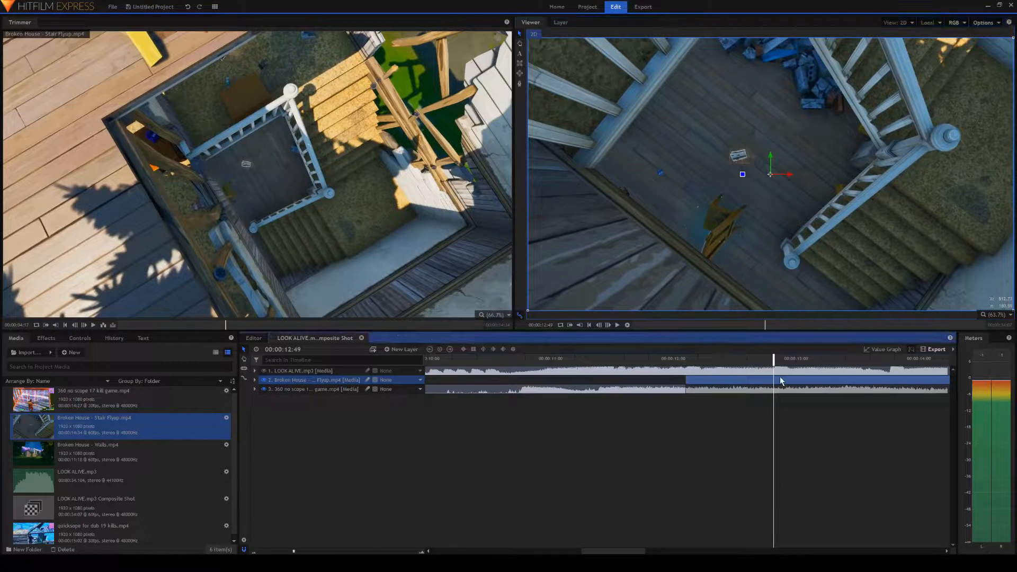
pyautogui.hotkey('ctrl', 'shift', 'd')
pyautogui.press('Delete')
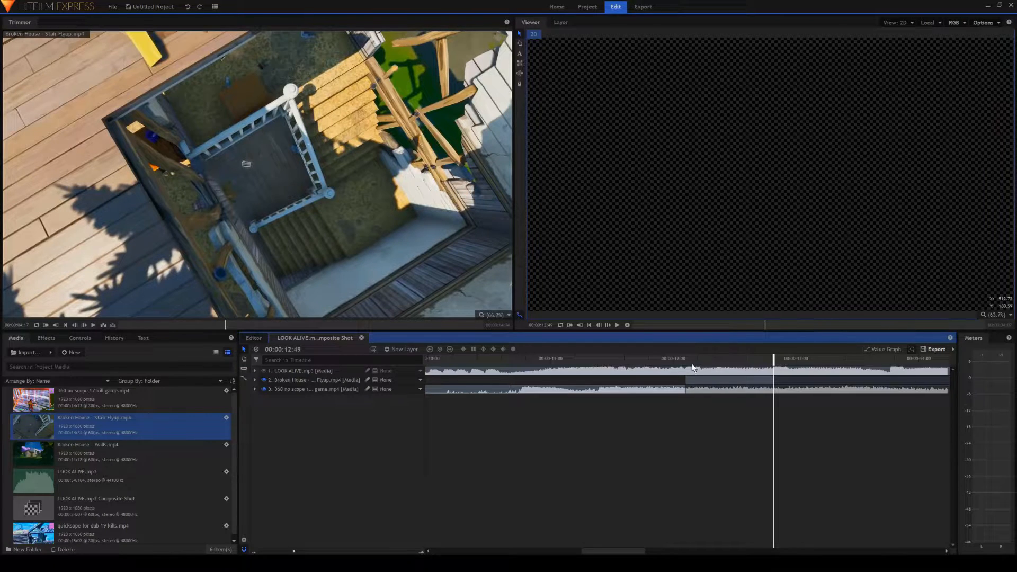
# Step: Play back from 00:00:12:01 to check the transition from gameplay into the Stair Flyup clip
pyautogui.click(674, 362)
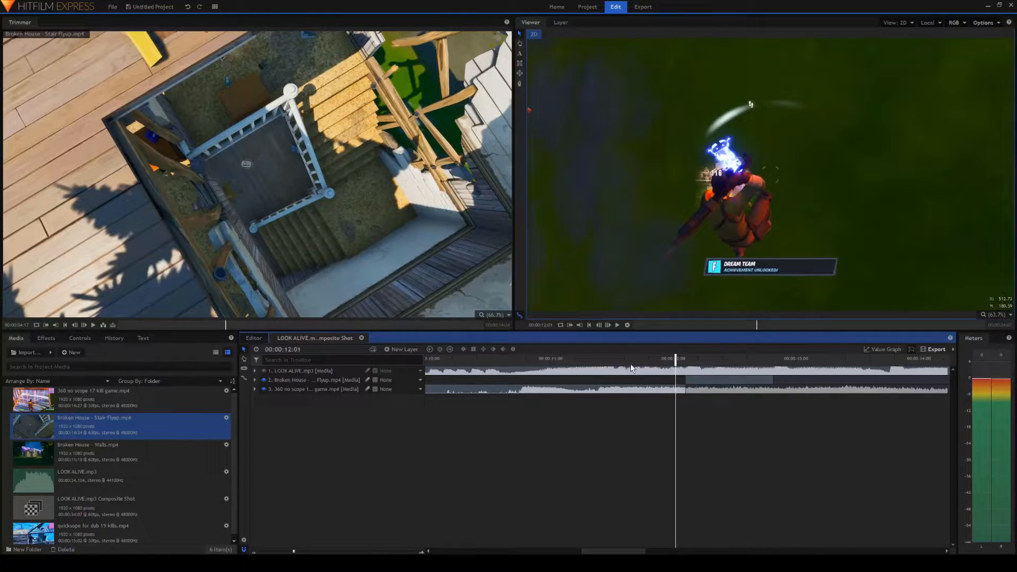
pyautogui.press('space')
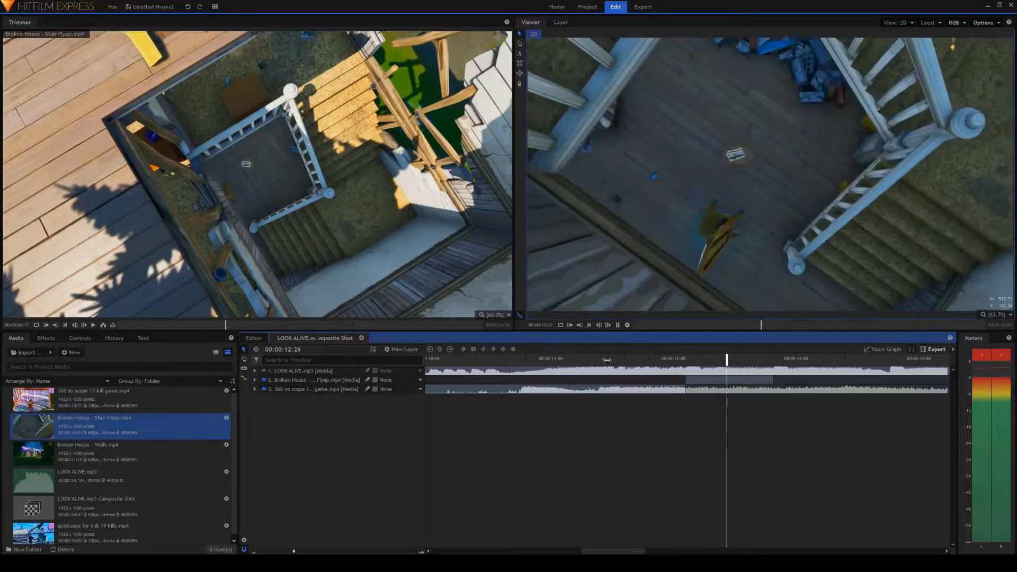
pyautogui.press('space')
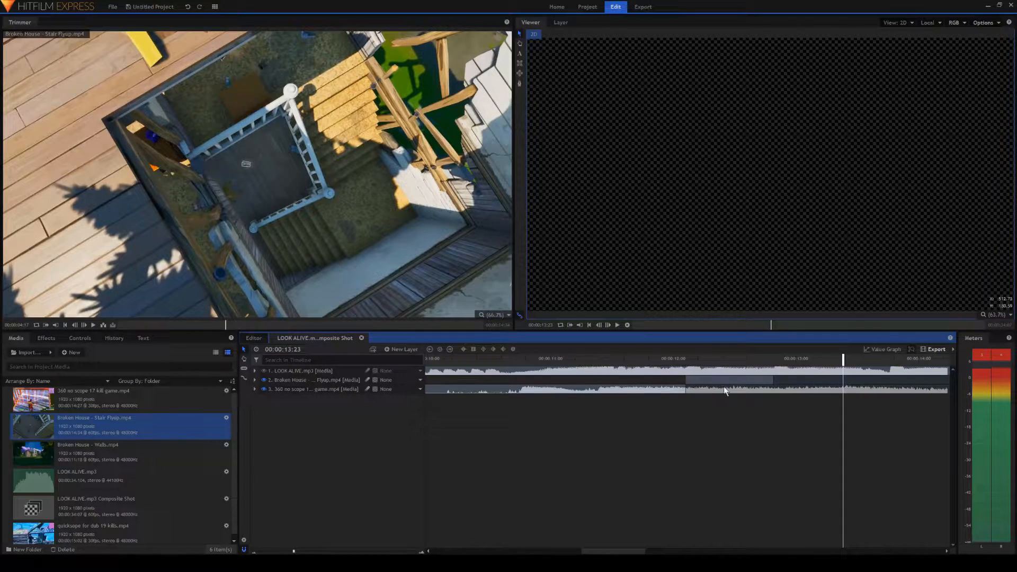
# Step: Place Broken House - Walls.mp4 at 00:00:12:49, directly after the Stair Flyup clip, and trim its end to 00:00:13:47
pyautogui.moveTo(609, 550); pyautogui.dragTo(622, 549)
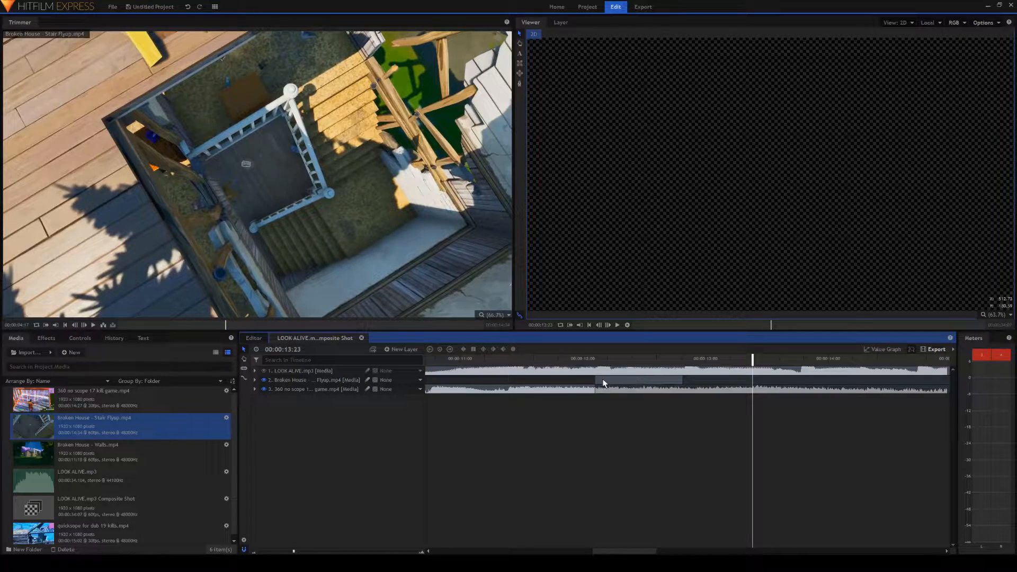
pyautogui.moveTo(597, 363); pyautogui.dragTo(682, 361)
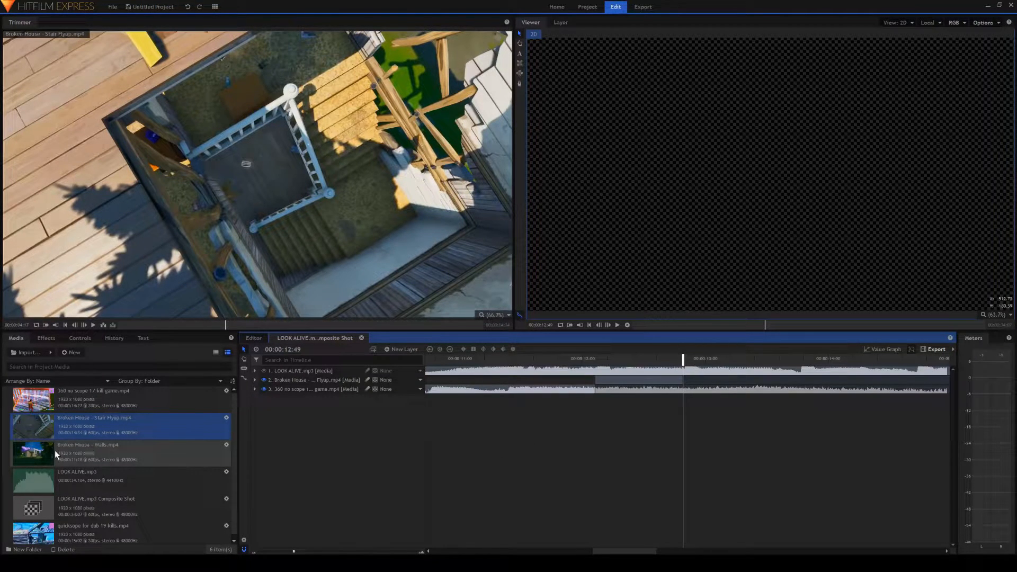
pyautogui.click(801, 358)
pyautogui.click(806, 371)
pyautogui.moveTo(80, 451); pyautogui.dragTo(818, 389)
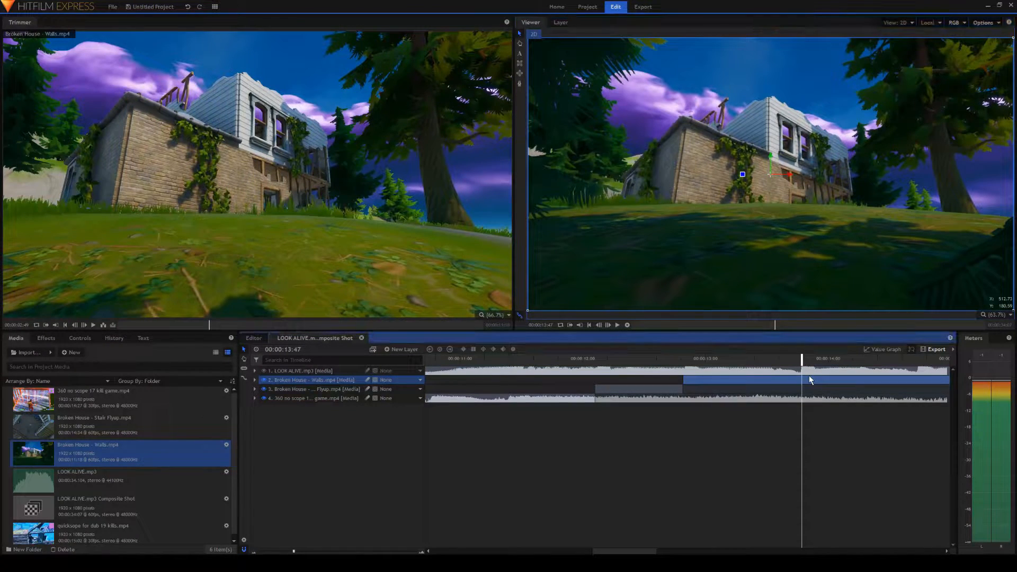
pyautogui.click(815, 389)
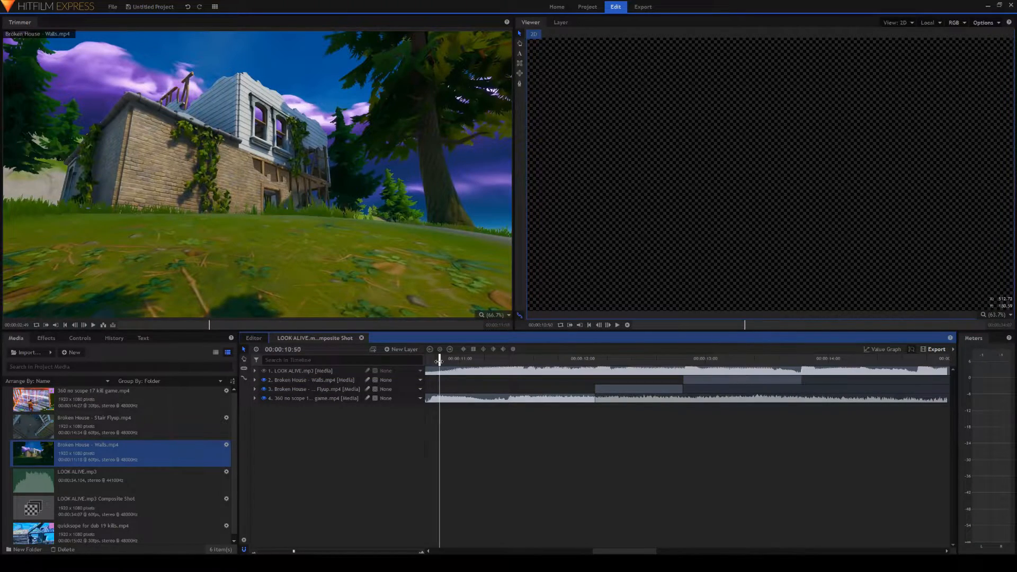
# Step: Play back from 00:00:10:50 through both Broken House clips to check their cuts against the beats
pyautogui.click(438, 360)
pyautogui.press('space')
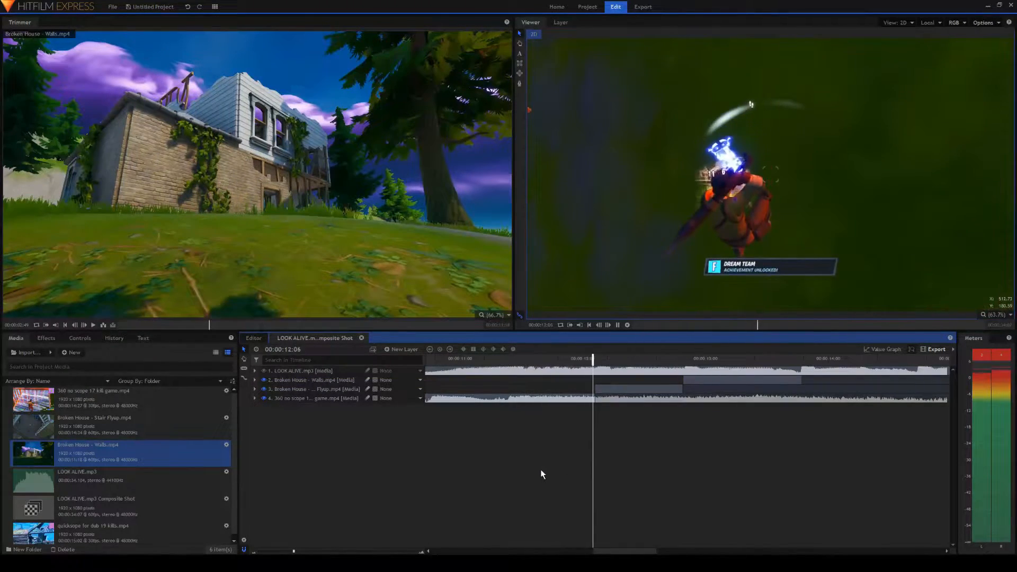
pyautogui.press('space')
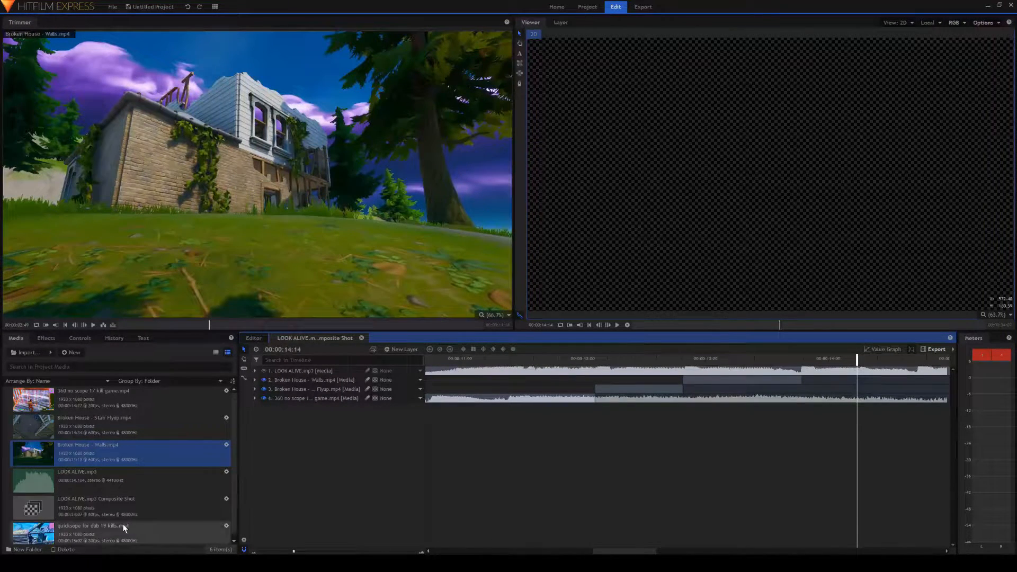
# Step: Place quickscope for dub 19 kills.mp4 on the timeline directly after the Broken House - Walls clip
pyautogui.click(106, 531)
pyautogui.moveTo(62, 531); pyautogui.dragTo(806, 383)
pyautogui.moveTo(629, 552); pyautogui.dragTo(669, 552)
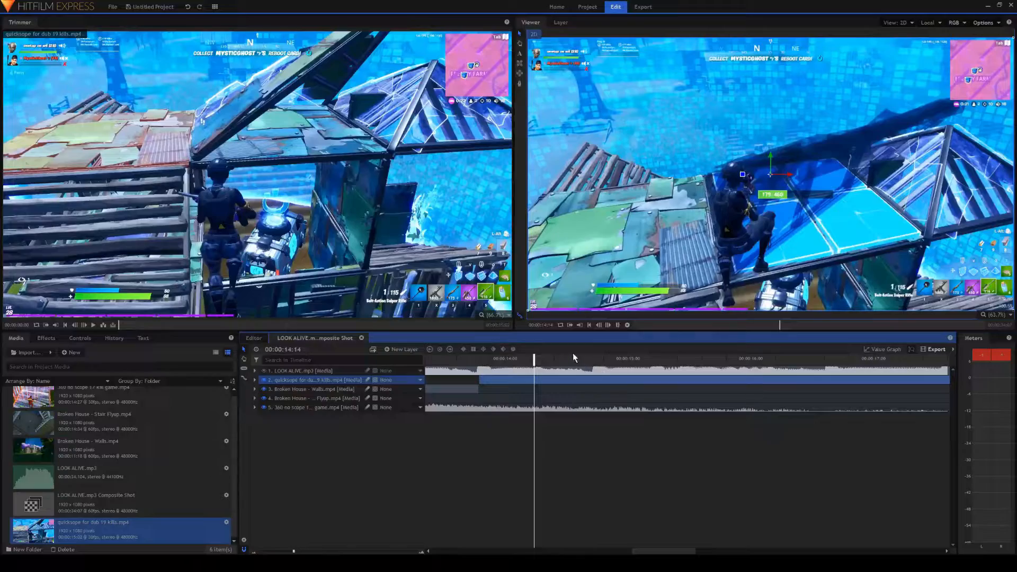
pyautogui.press('space')
# Step: Show the quickscope clip's audio waveform, with the playhead at 00:00:15:11
pyautogui.click(651, 361)
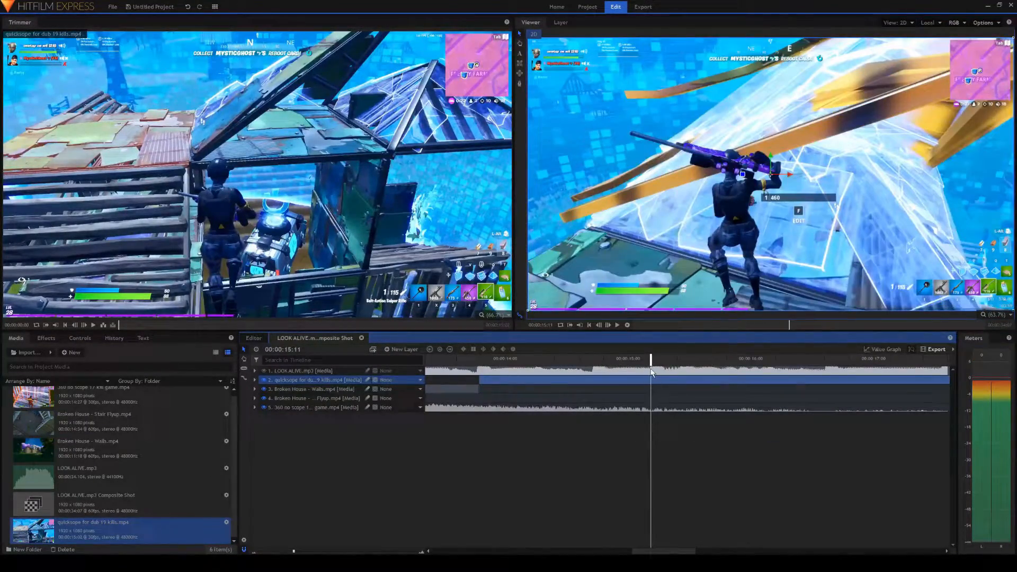
pyautogui.rightClick(650, 381)
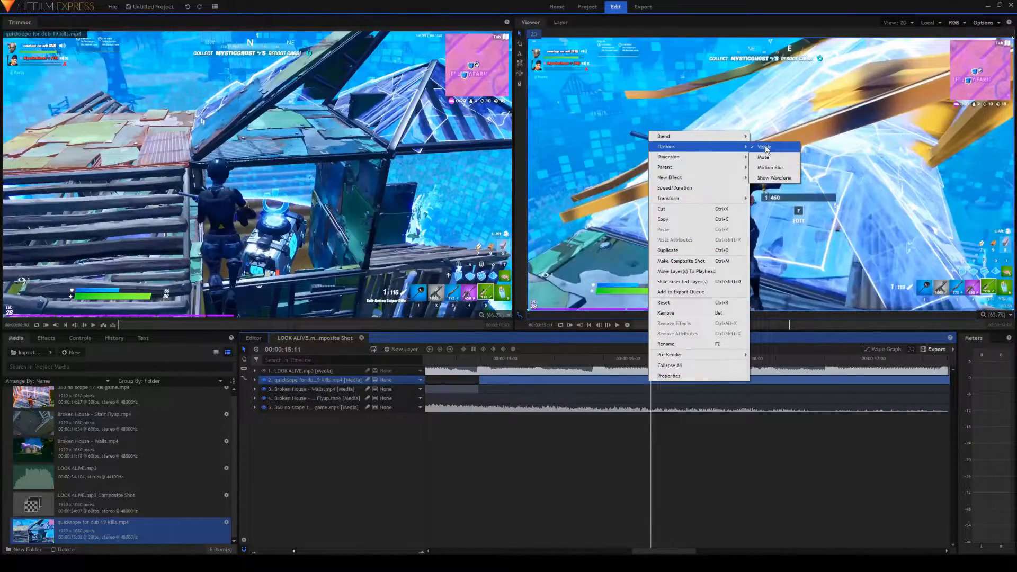
pyautogui.click(769, 178)
# Step: Slide the quickscope clip earlier so its sniper shot lines up with the playhead at 00:00:15:11
pyautogui.moveTo(724, 389); pyautogui.dragTo(622, 385)
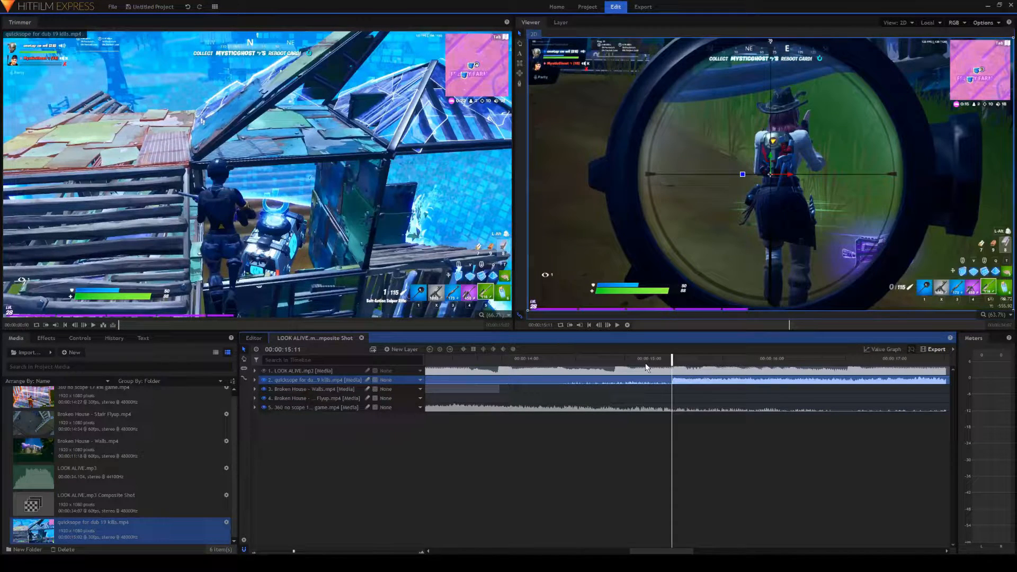
pyautogui.click(615, 358)
pyautogui.click(672, 358)
# Step: Nudge the quickscope clip slightly earlier twice and play back the shot to check its sync with the music
pyautogui.moveTo(688, 387); pyautogui.dragTo(651, 377)
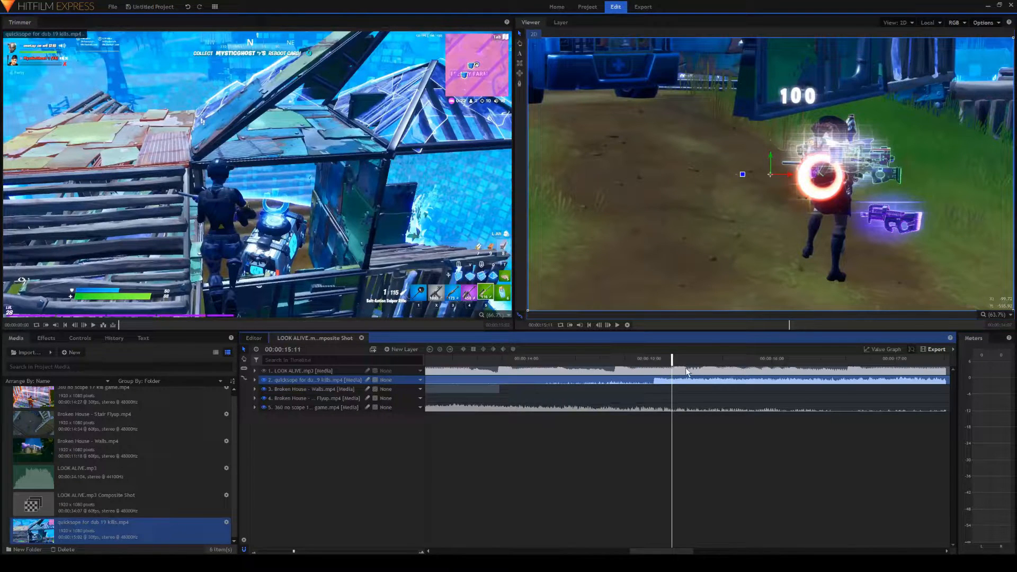
pyautogui.moveTo(685, 385); pyautogui.dragTo(658, 383)
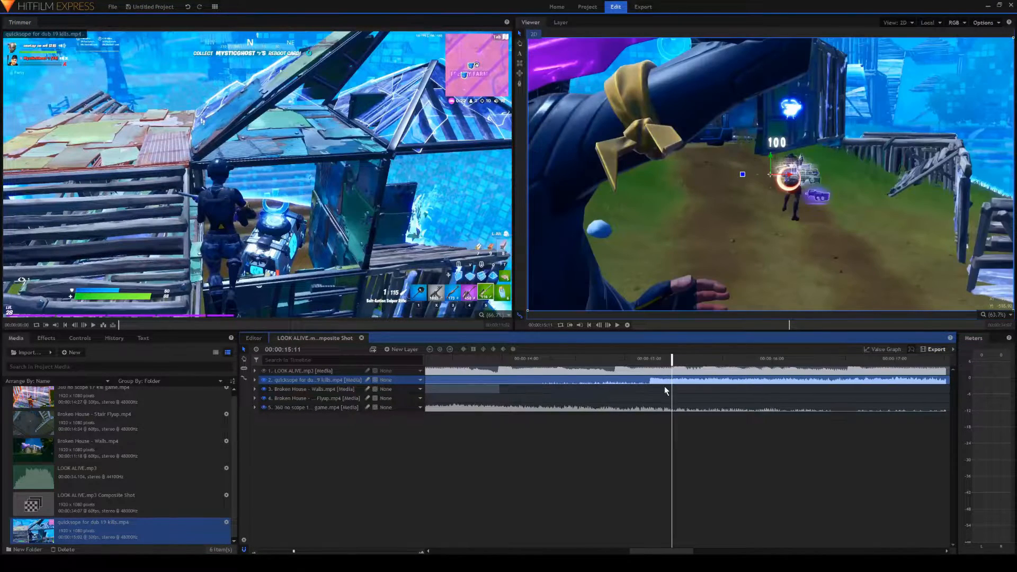
pyautogui.click(559, 364)
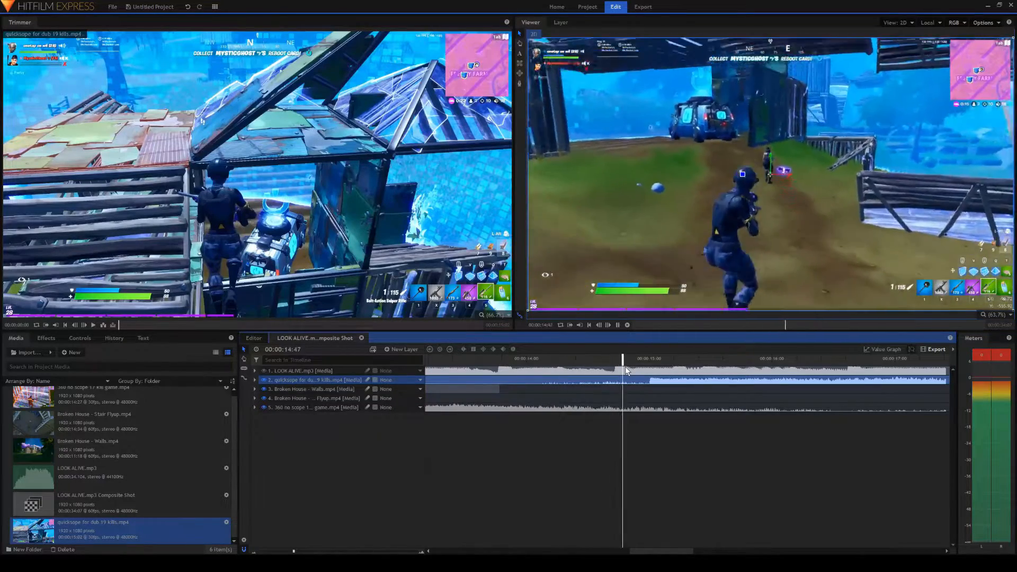
pyautogui.press('space')
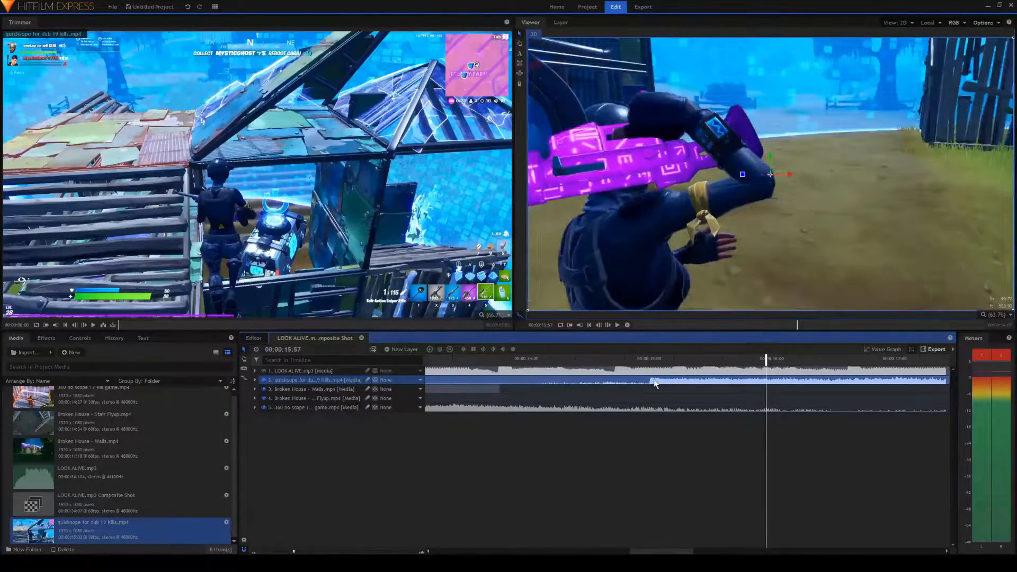
# Step: Slide the quickscope clip slightly later and play back from 00:00:14:30 to check the shot against the music
pyautogui.moveTo(654, 379); pyautogui.dragTo(675, 380)
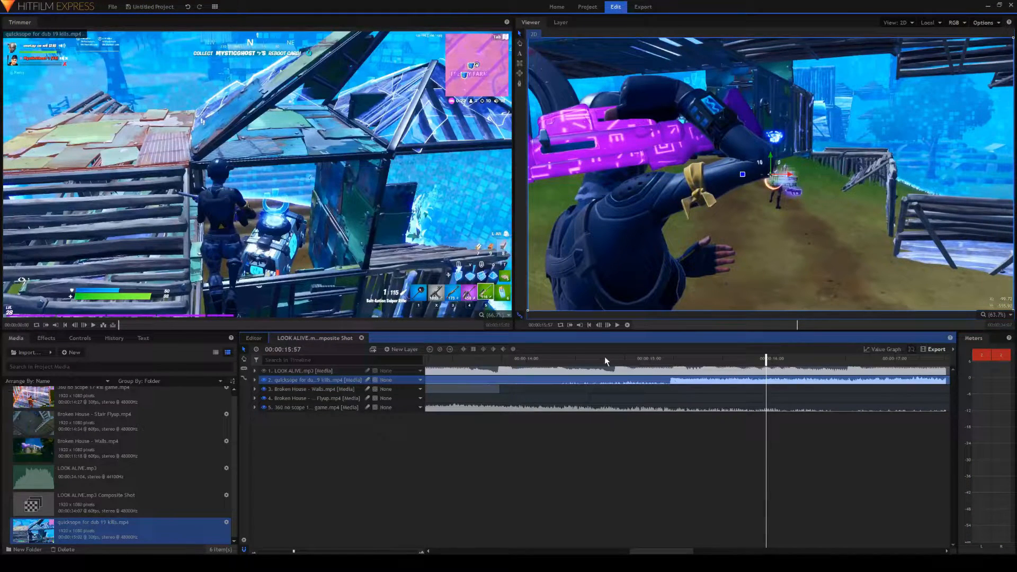
pyautogui.click(587, 361)
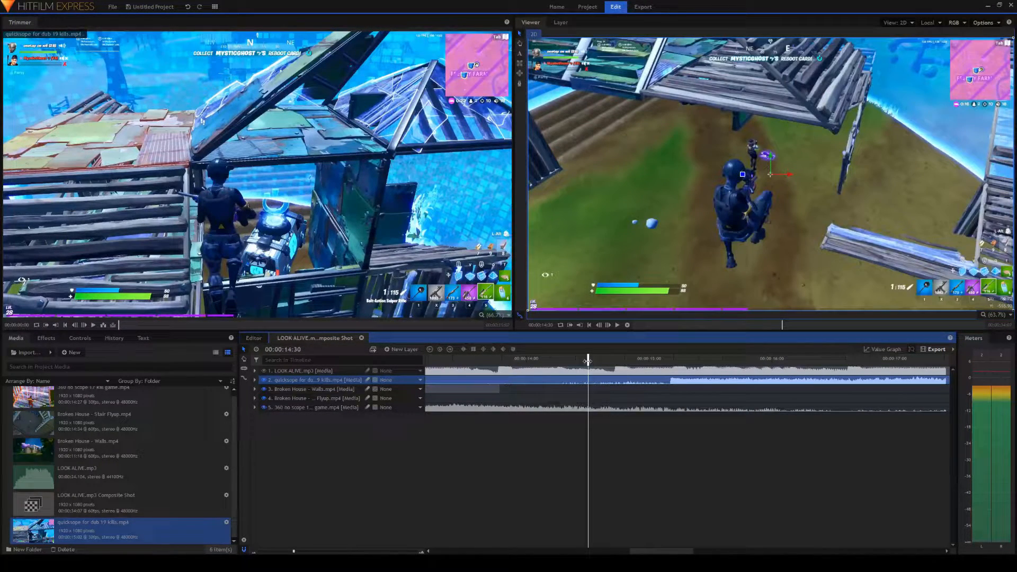
pyautogui.press('space')
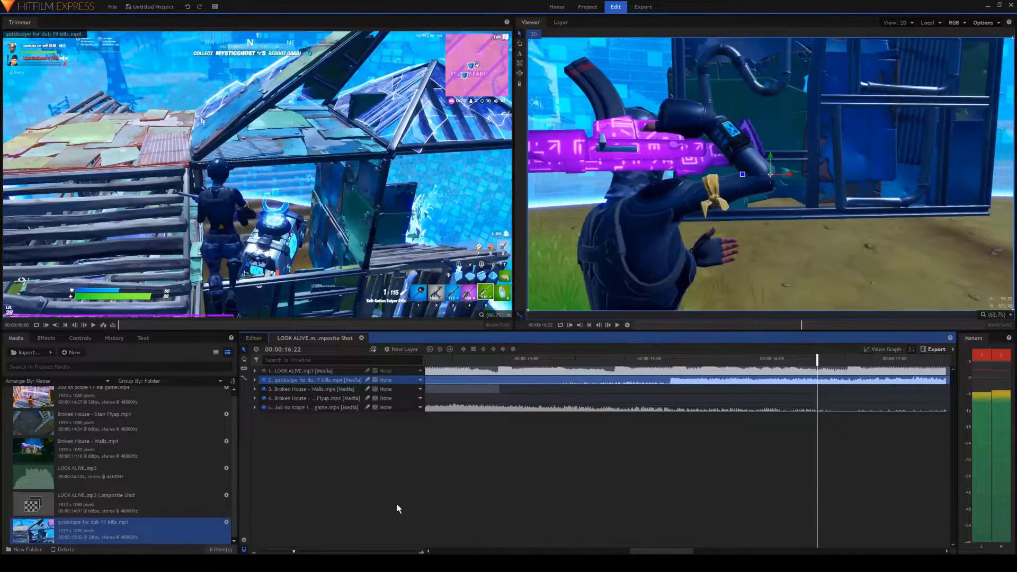
# Step: Cut off the start of the quickscope clip at 00:00:13:47, where the Broken House - Walls clip ends
pyautogui.moveTo(647, 552); pyautogui.dragTo(638, 552)
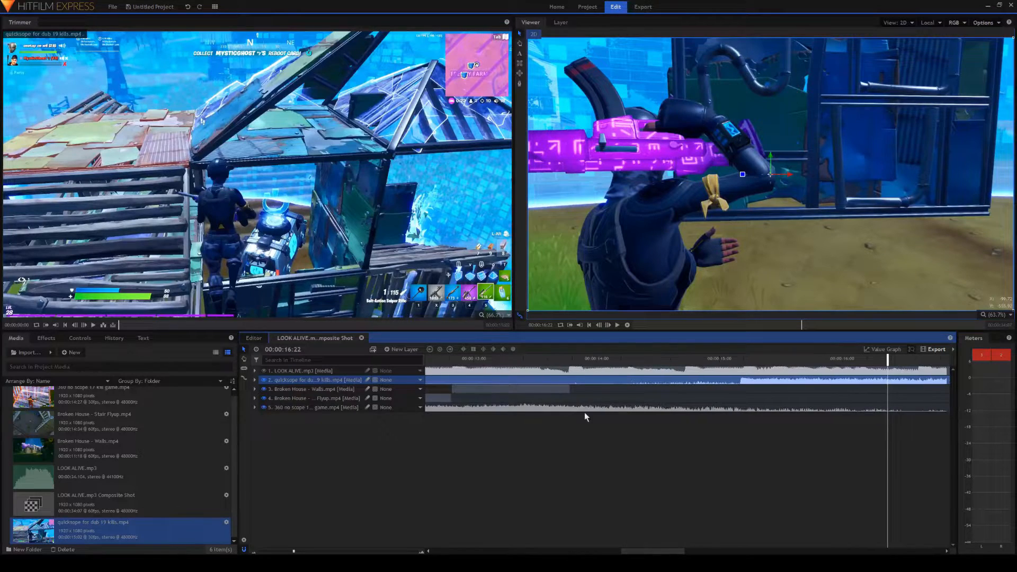
pyautogui.click(571, 360)
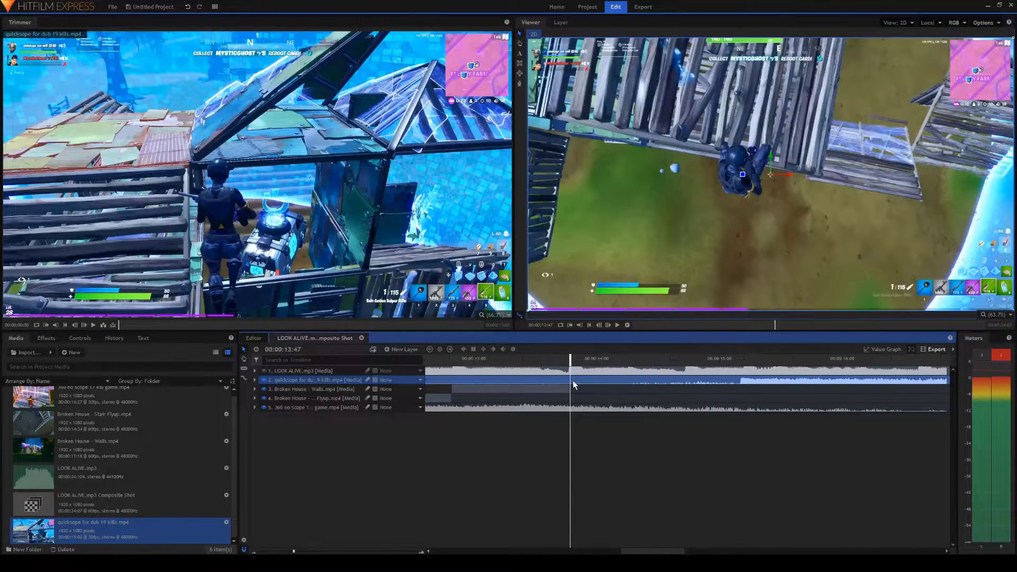
pyautogui.hotkey('ctrl', 'shift', 'd')
pyautogui.press('Delete')
pyautogui.click(558, 360)
pyautogui.moveTo(570, 385); pyautogui.dragTo(573, 388)
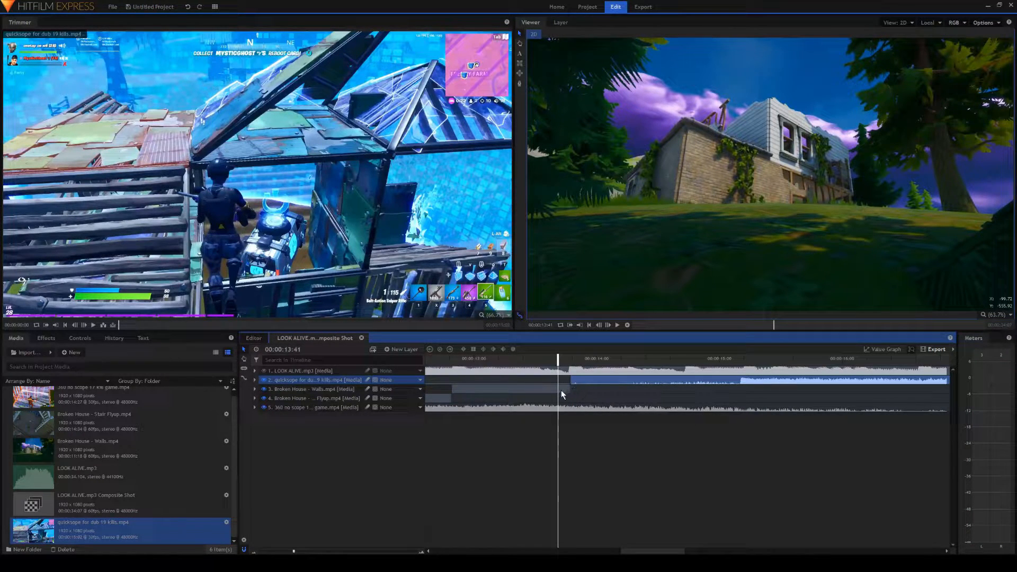
# Step: Play back the sequence from about 00:00:11:00 to check the cuts between the gameplay and cinematic clips
pyautogui.moveTo(294, 551); pyautogui.dragTo(284, 551)
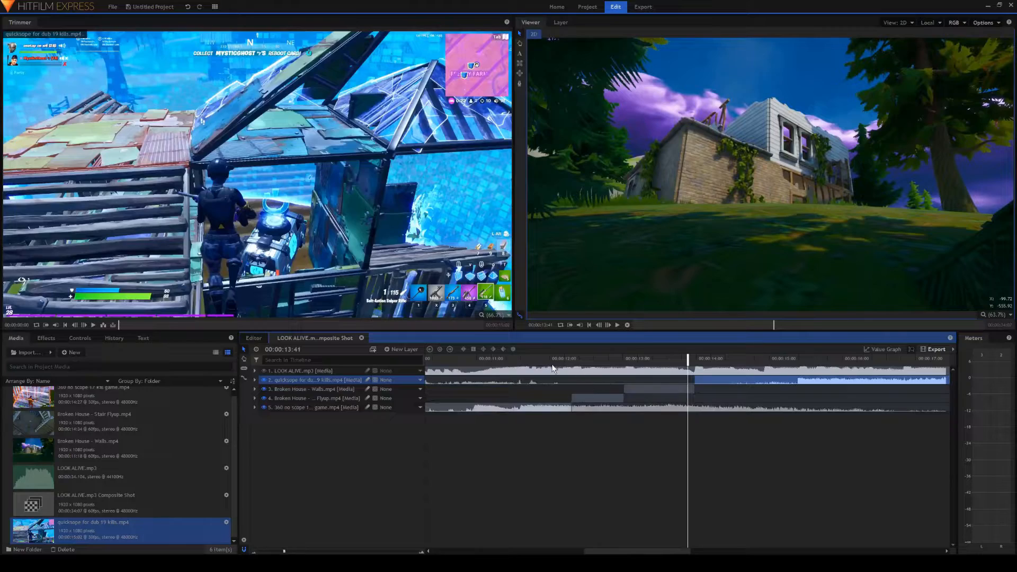
pyautogui.click(493, 362)
pyautogui.press('space')
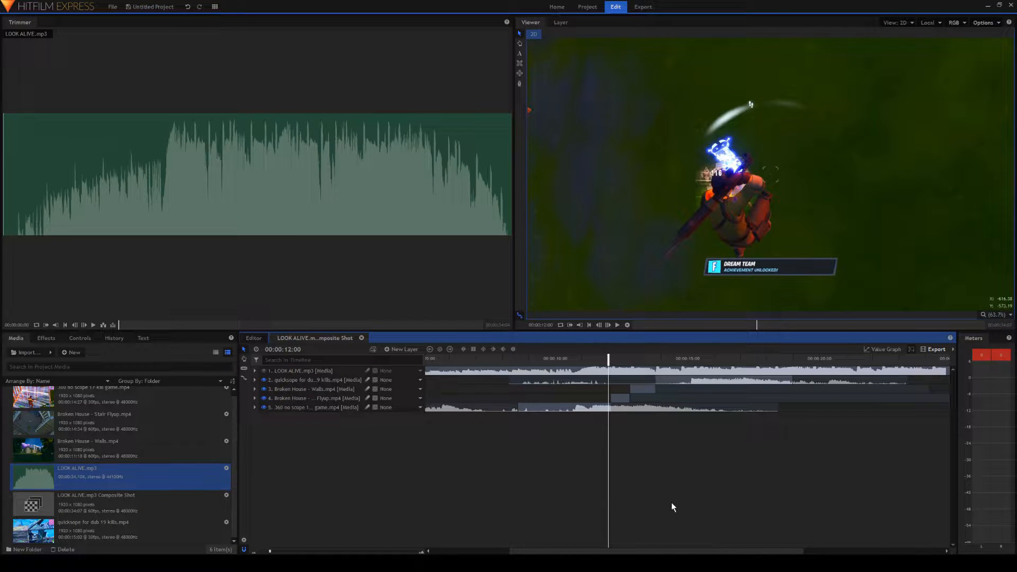
# Step: Find the Speed effect and apply it to the Broken House - Stair Flyup and Broken House - Walls clips
pyautogui.click(46, 339)
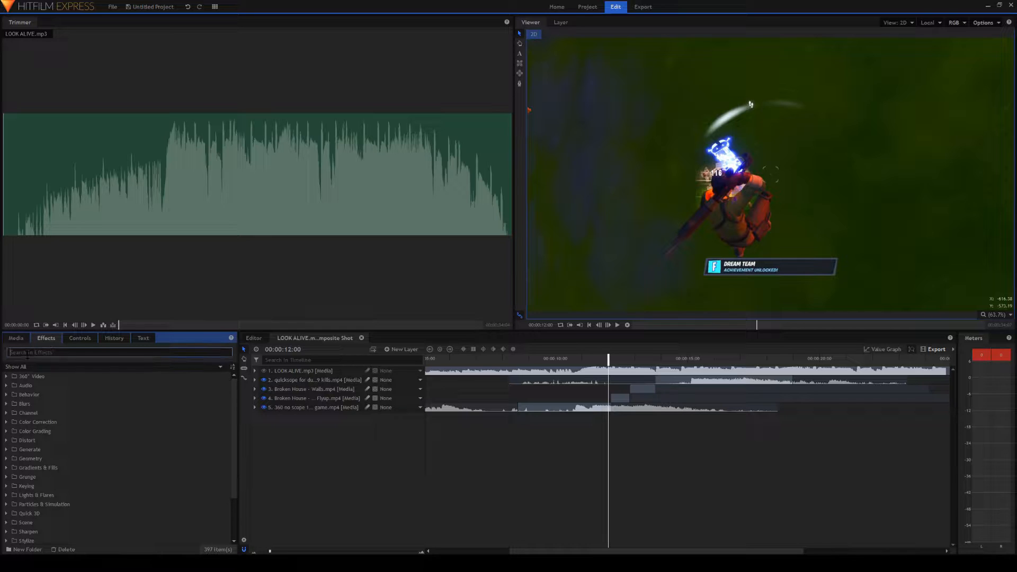
pyautogui.write('speed')
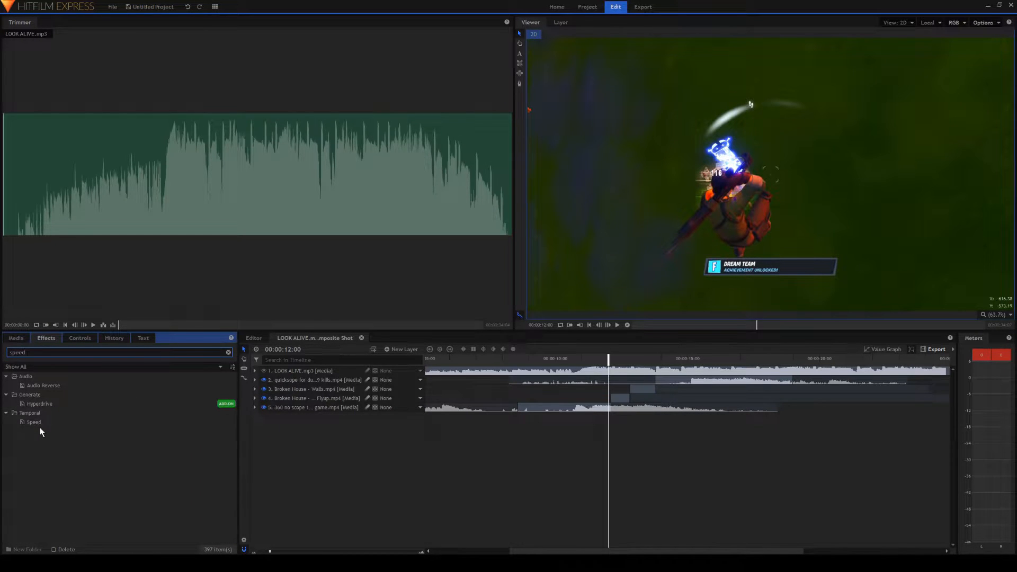
pyautogui.moveTo(36, 423); pyautogui.dragTo(640, 390)
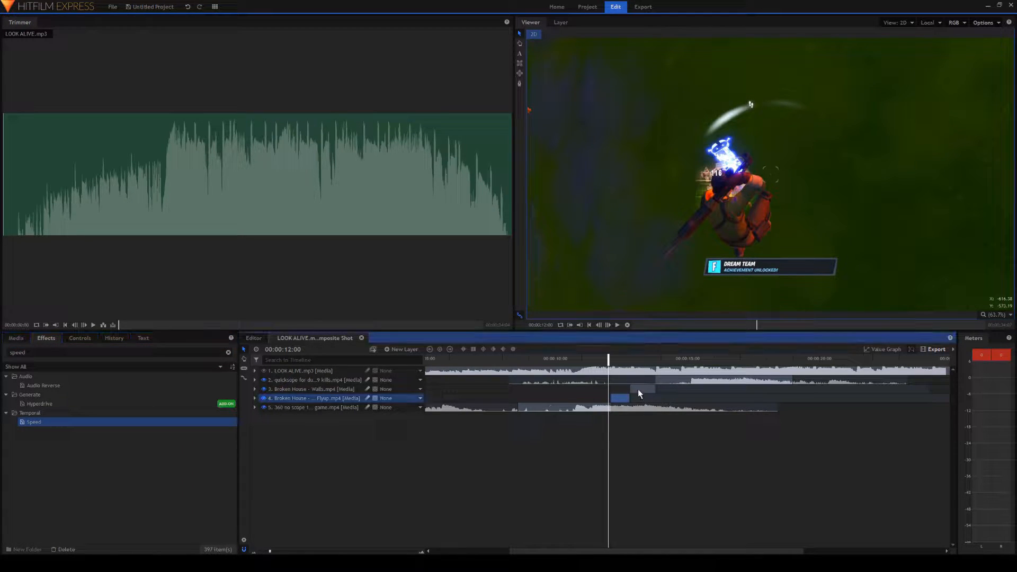
pyautogui.click(195, 424)
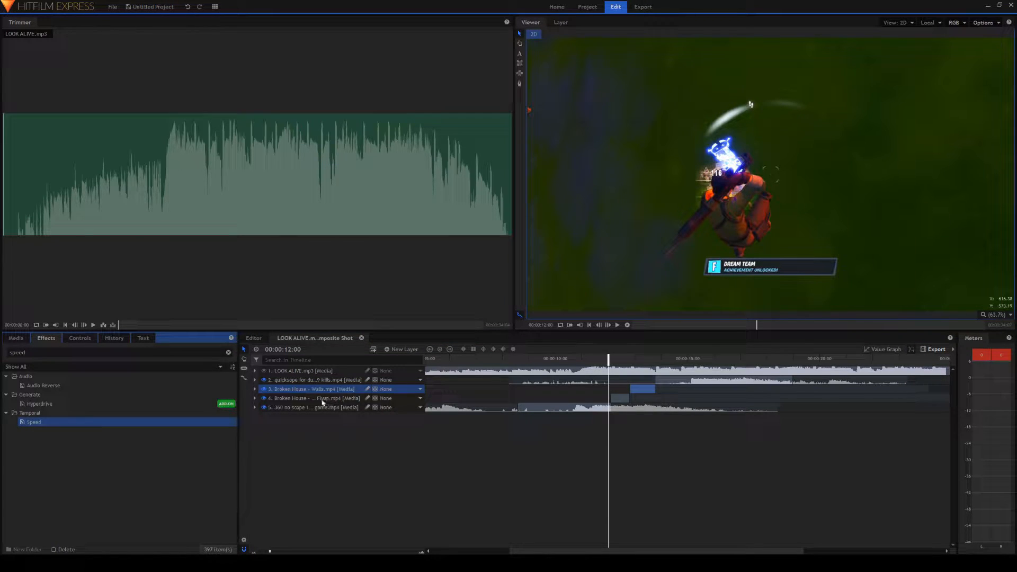
pyautogui.moveTo(323, 403); pyautogui.dragTo(324, 401)
pyautogui.moveTo(68, 424); pyautogui.dragTo(303, 392)
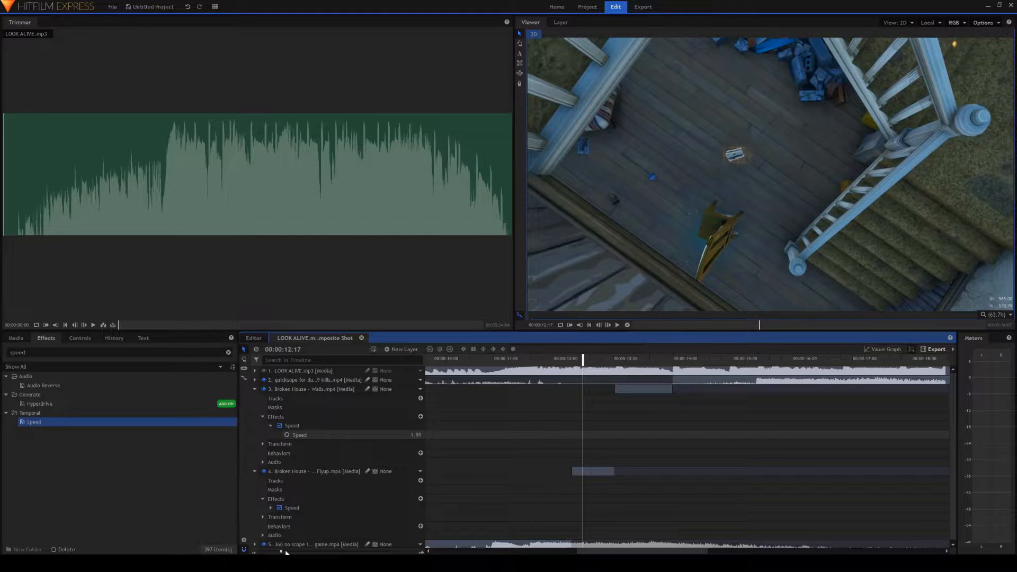
# Step: Extend the ends of the Broken House - Stair Flyup and Walls clips to past 00:00:20:00
pyautogui.moveTo(281, 552); pyautogui.dragTo(270, 552)
pyautogui.click(697, 470)
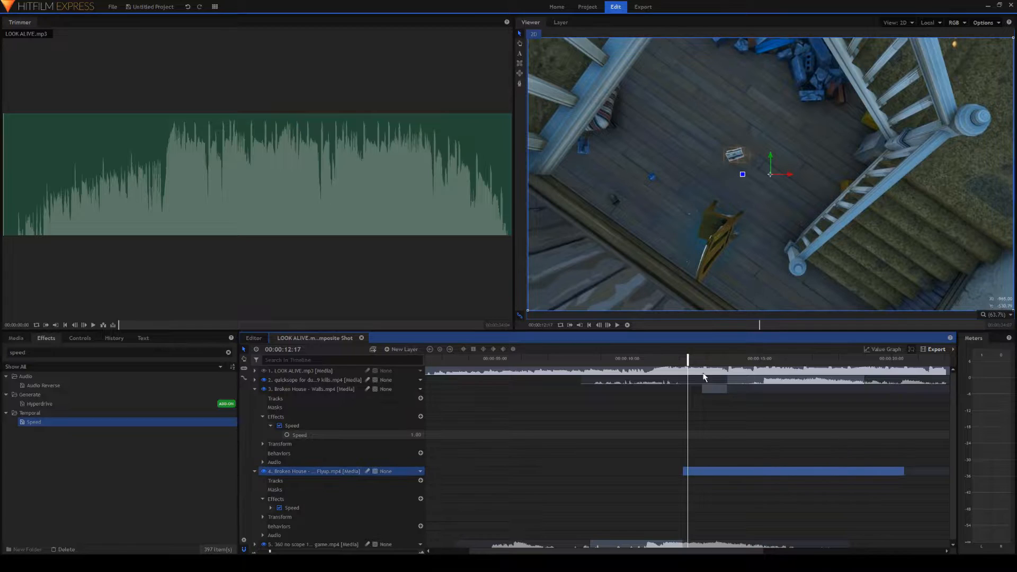
pyautogui.moveTo(727, 388); pyautogui.dragTo(915, 388)
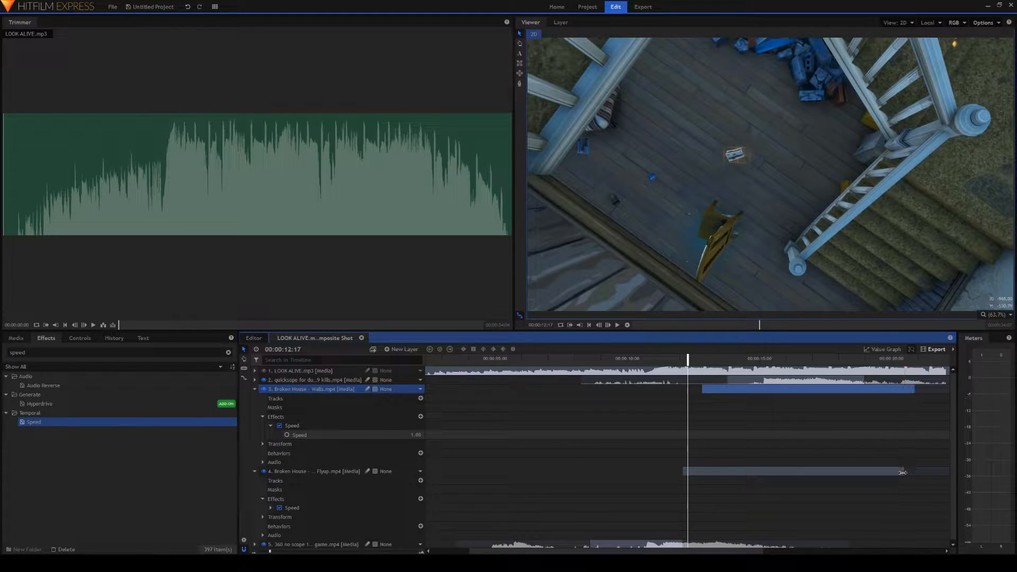
pyautogui.moveTo(903, 472); pyautogui.dragTo(931, 472)
# Step: Add a Speed keyframe of 20 at the start of the Stair Flyup clip, at 00:00:12:06
pyautogui.moveTo(269, 551); pyautogui.dragTo(274, 552)
pyautogui.moveTo(569, 551); pyautogui.dragTo(611, 551)
pyautogui.moveTo(578, 359); pyautogui.dragTo(571, 361)
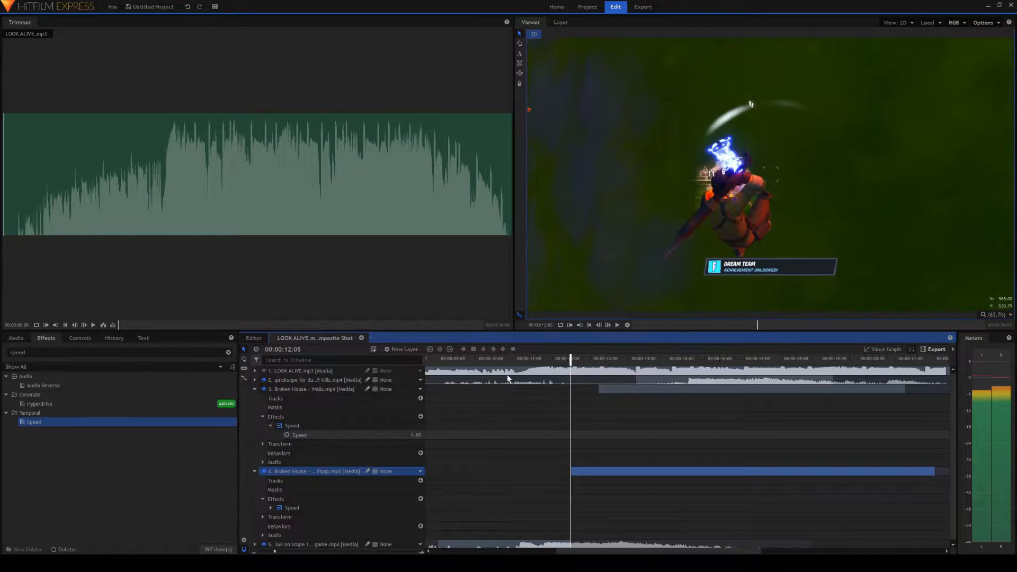
pyautogui.click(617, 326)
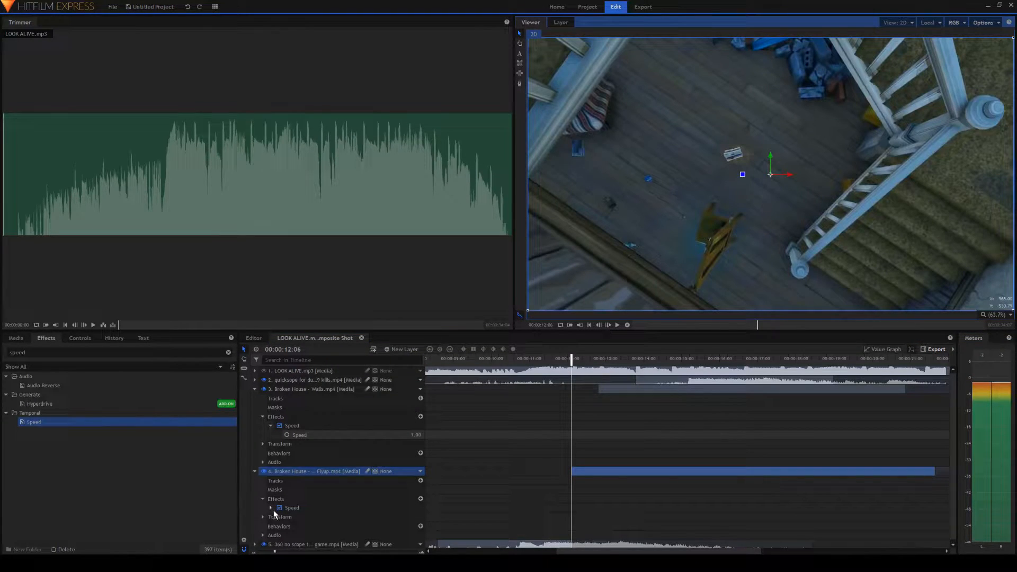
pyautogui.click(270, 508)
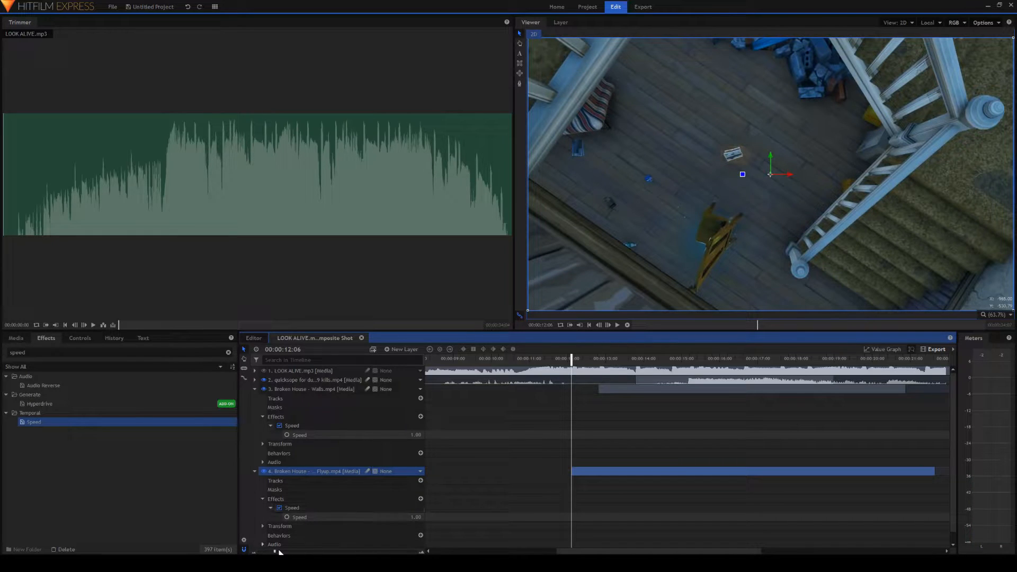
pyautogui.moveTo(275, 552); pyautogui.dragTo(283, 552)
pyautogui.click(285, 518)
pyautogui.click(286, 518)
pyautogui.hscroll(3, 624, 552)
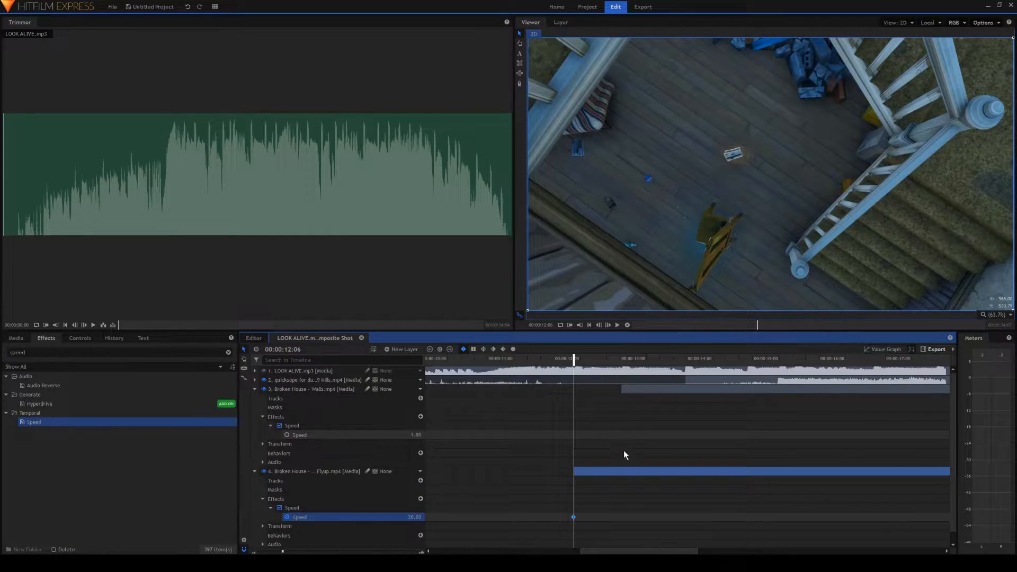
# Step: Add a second Speed keyframe of 20 to the Stair Flyup clip at 00:00:12:49, where the Walls clip begins
pyautogui.click(620, 358)
pyautogui.click(599, 323)
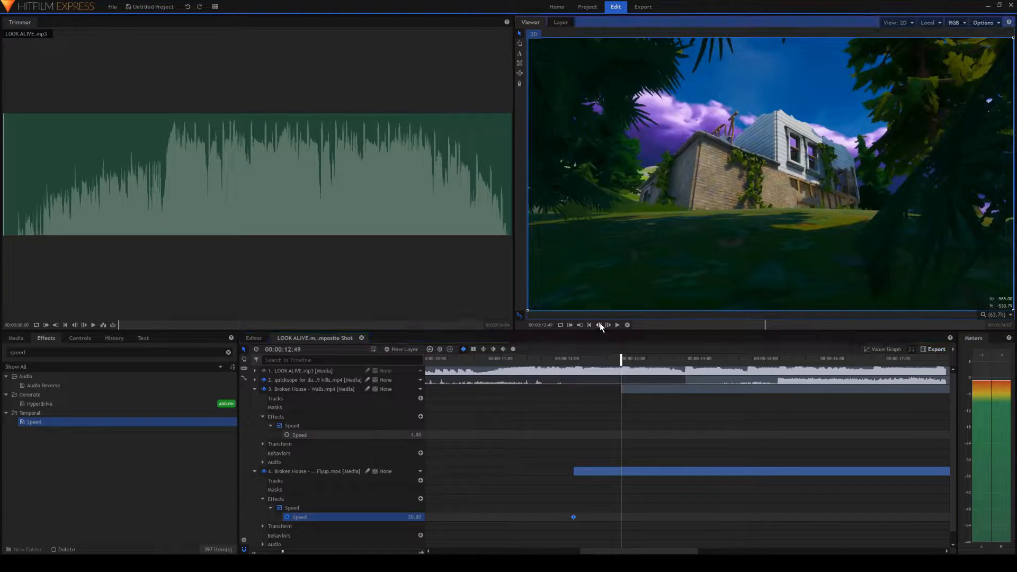
pyautogui.click(608, 325)
pyautogui.click(294, 552)
pyautogui.click(608, 324)
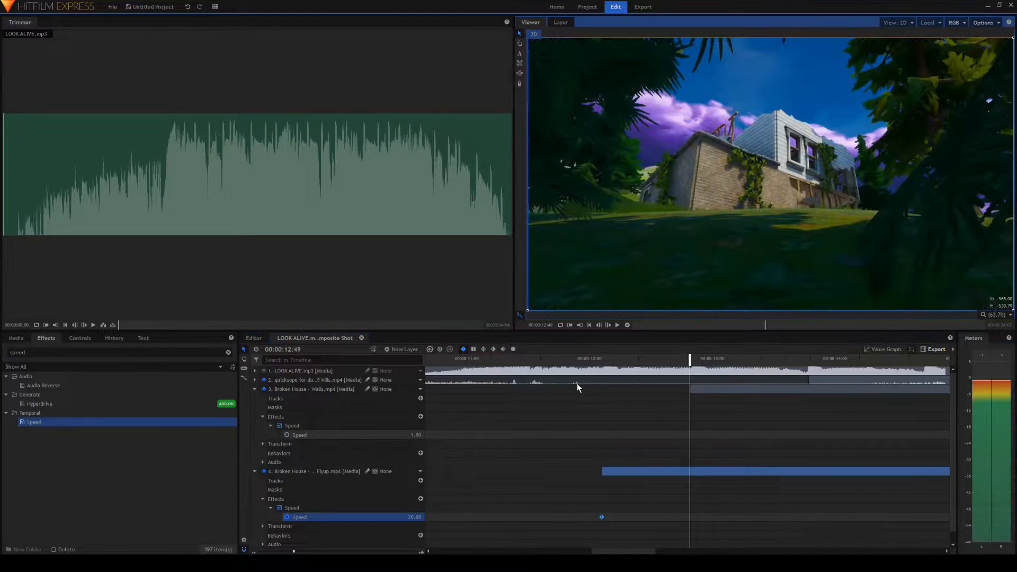
pyautogui.moveTo(412, 516); pyautogui.dragTo(419, 515)
# Step: Add a Speed keyframe of 1 to the Stair Flyup clip at 00:00:12:29 and shift it slightly earlier, midway between the others
pyautogui.click(649, 359)
pyautogui.click(415, 517)
pyautogui.write('1')
pyautogui.press('Return')
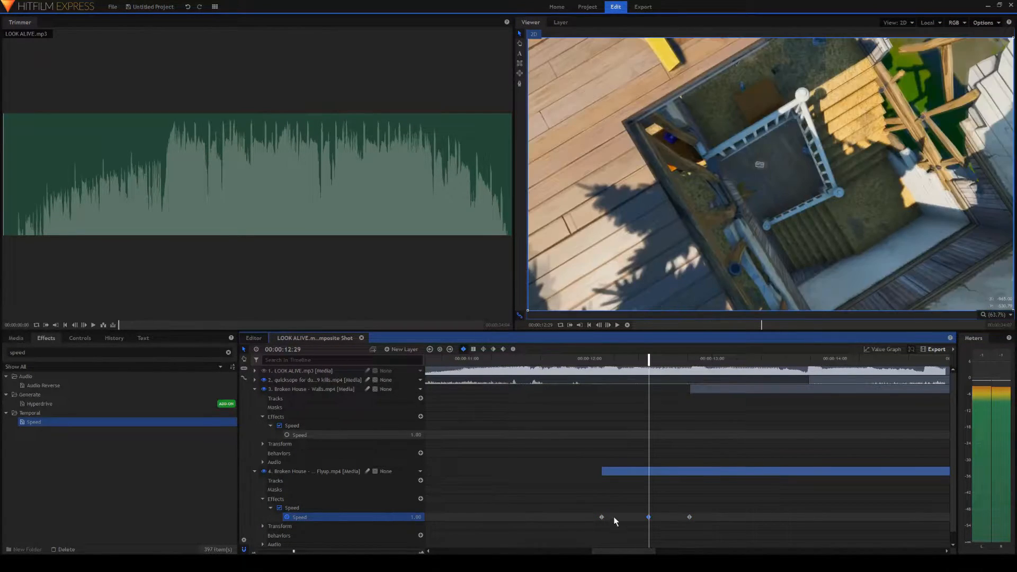
pyautogui.moveTo(648, 517); pyautogui.dragTo(644, 517)
# Step: Shape the Stair Flyup clip's Speed keyframes in the value graph into a smooth U-shaped curve with steep sides
pyautogui.moveTo(568, 497); pyautogui.dragTo(697, 520)
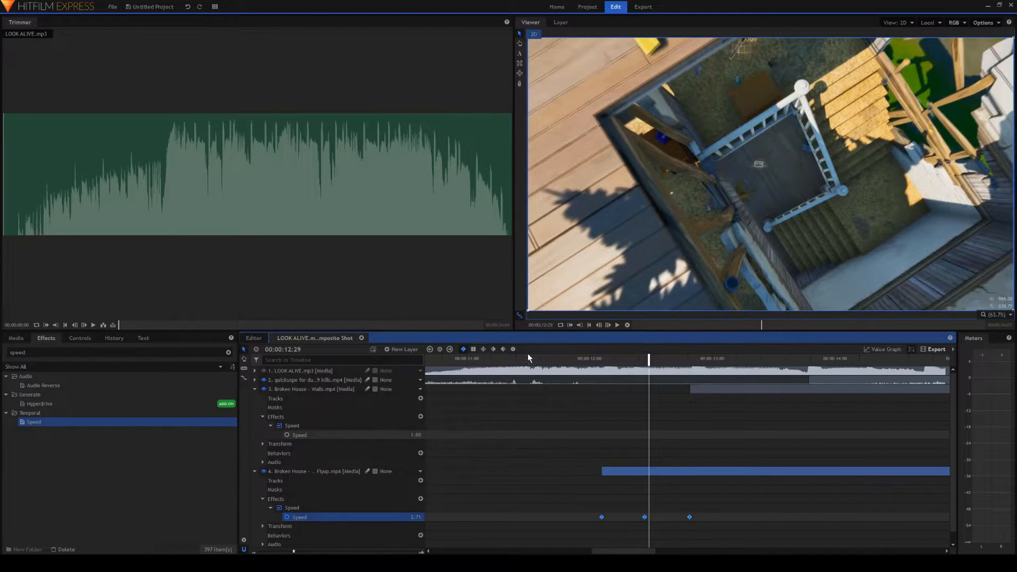
pyautogui.click(881, 347)
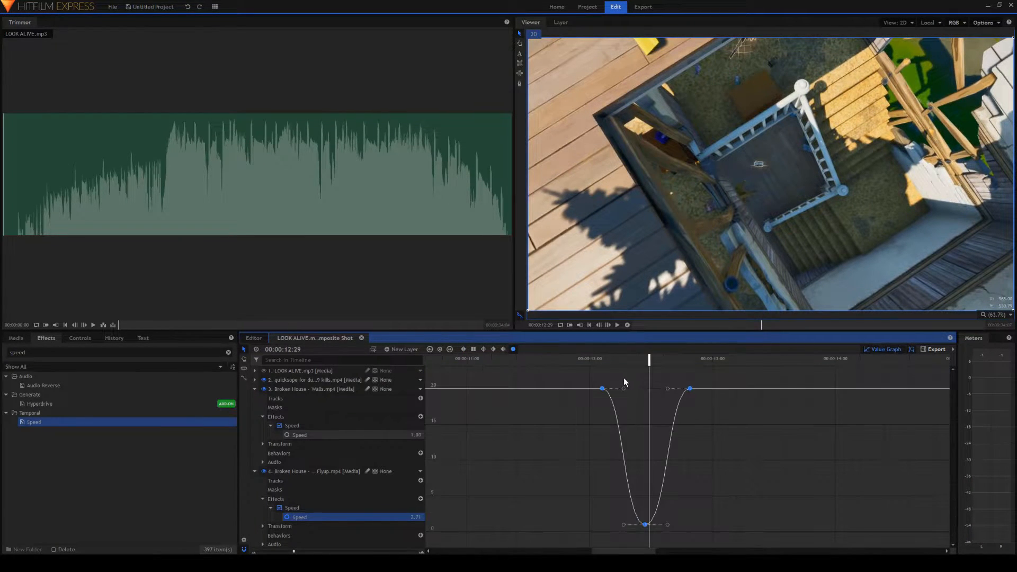
pyautogui.moveTo(622, 390); pyautogui.dragTo(559, 457)
pyautogui.moveTo(672, 392); pyautogui.dragTo(722, 447)
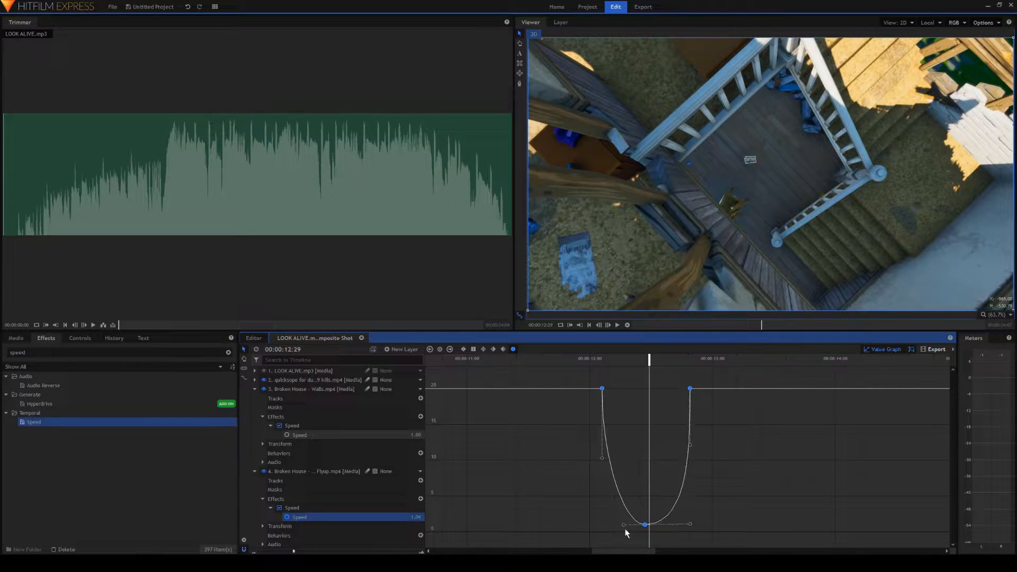
pyautogui.moveTo(623, 524); pyautogui.dragTo(616, 525)
pyautogui.moveTo(602, 457); pyautogui.dragTo(602, 462)
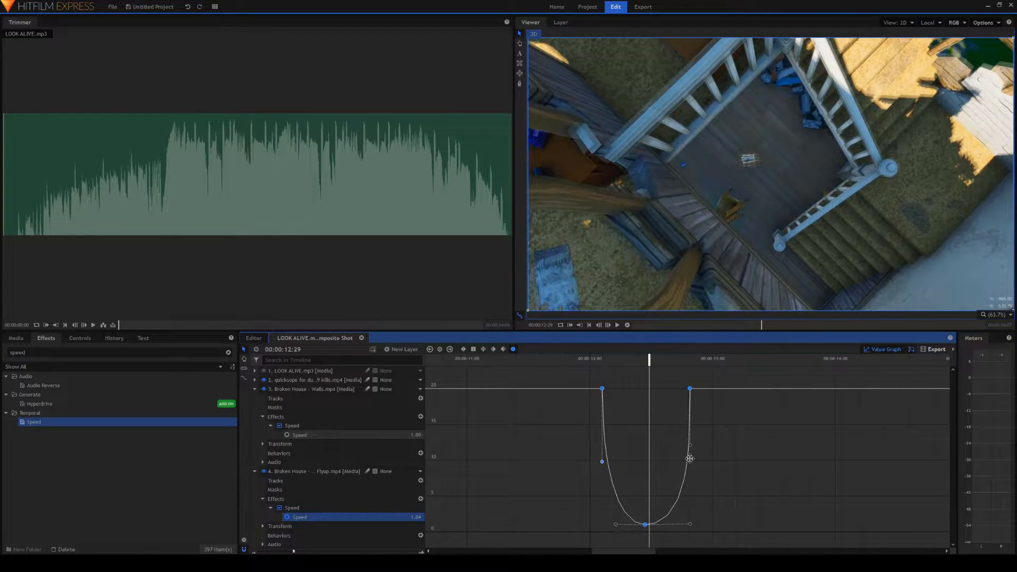
pyautogui.click(883, 349)
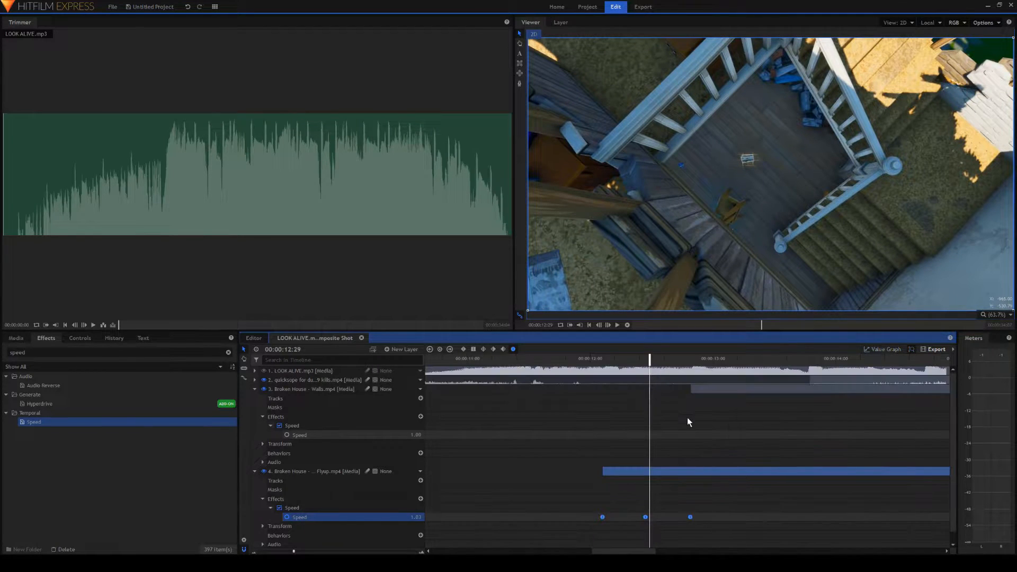
# Step: Add Speed keyframes of 20 to the Broken House - Walls clip at 00:00:12:49 and 00:00:13:47
pyautogui.click(694, 363)
pyautogui.click(371, 435)
pyautogui.moveTo(407, 437); pyautogui.dragTo(446, 439)
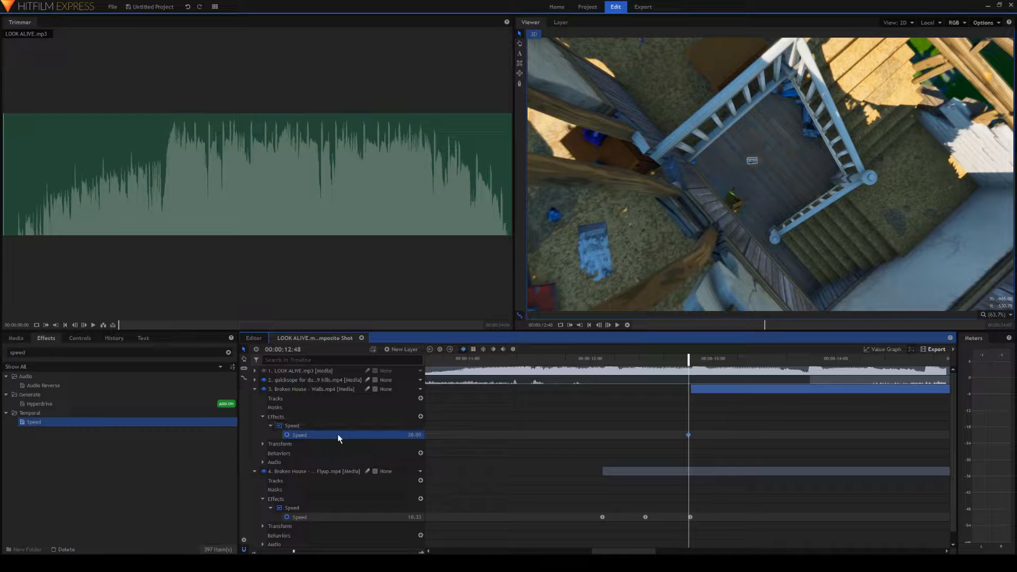
pyautogui.moveTo(688, 435); pyautogui.dragTo(689, 435)
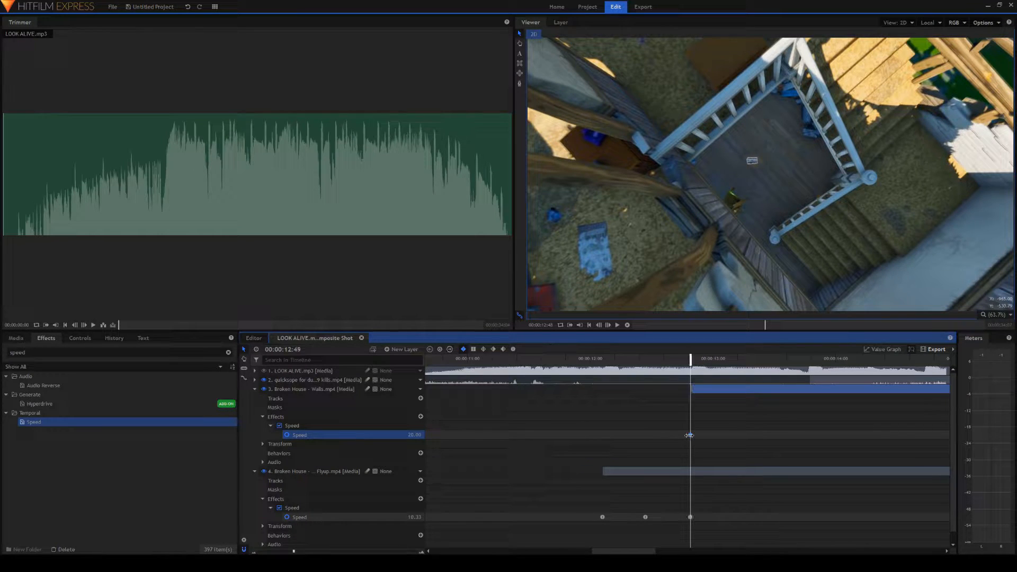
pyautogui.click(808, 358)
pyautogui.click(414, 434)
pyautogui.press('Return')
pyautogui.moveTo(807, 435); pyautogui.dragTo(809, 434)
# Step: Add a Speed keyframe of 1 to the Walls clip at 00:00:13:16 and shift it slightly later, midway between the others
pyautogui.click(746, 358)
pyautogui.click(414, 434)
pyautogui.write('1')
pyautogui.press('Return')
pyautogui.moveTo(745, 435); pyautogui.dragTo(749, 435)
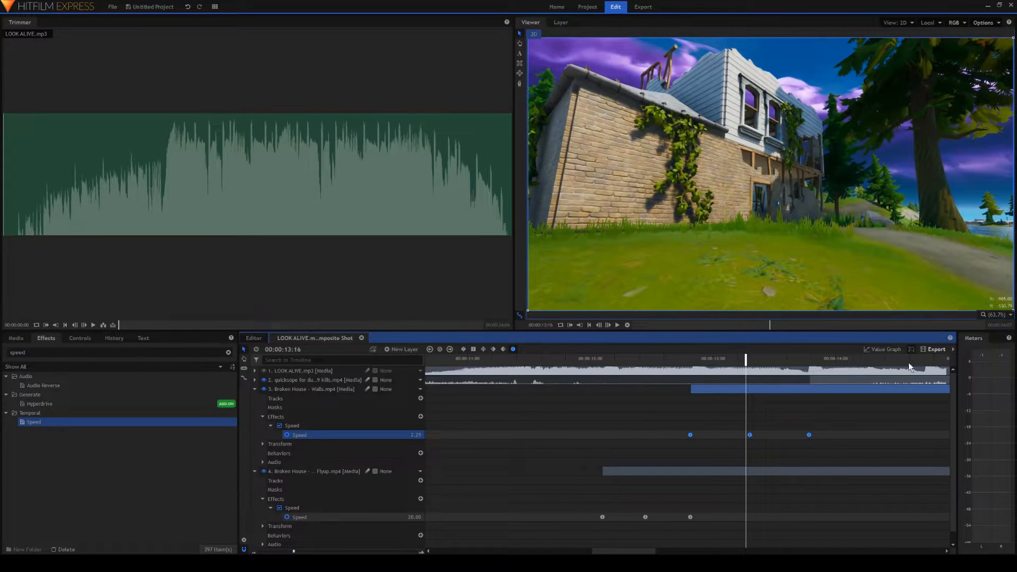
# Step: Shape the Walls clip's Speed curve in the value graph into a steep-sided U with a wide, flat low point
pyautogui.click(883, 349)
pyautogui.moveTo(718, 390); pyautogui.dragTo(657, 454)
pyautogui.moveTo(779, 389); pyautogui.dragTo(879, 478)
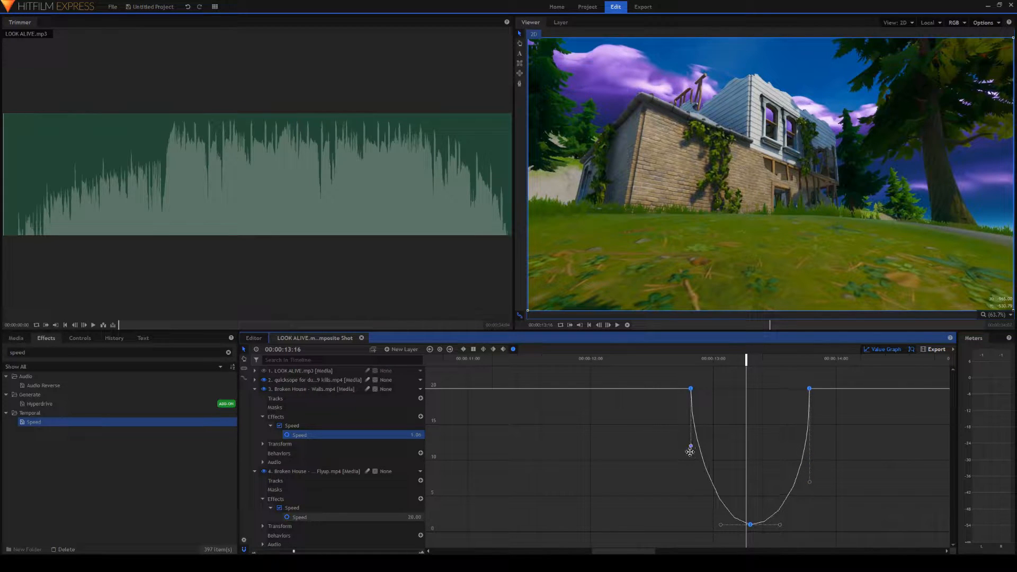
pyautogui.moveTo(691, 446); pyautogui.dragTo(684, 470)
pyautogui.moveTo(719, 525); pyautogui.dragTo(700, 525)
pyautogui.moveTo(780, 524); pyautogui.dragTo(789, 522)
pyautogui.click(888, 351)
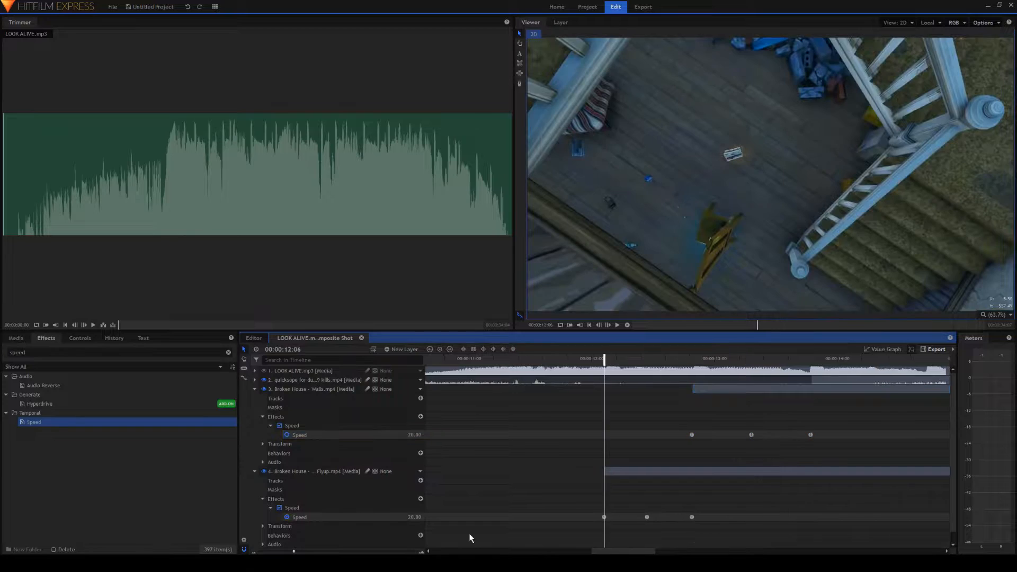
# Step: Set the composite shot's in point to 00:00:12:06 and its out point to 00:00:13:47
pyautogui.click(605, 517)
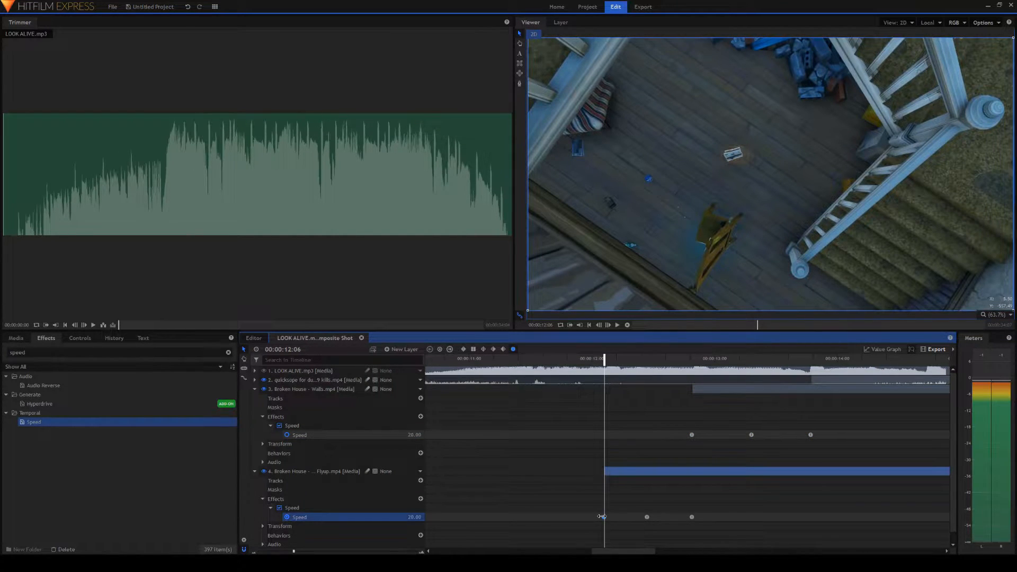
pyautogui.click(570, 327)
pyautogui.click(811, 434)
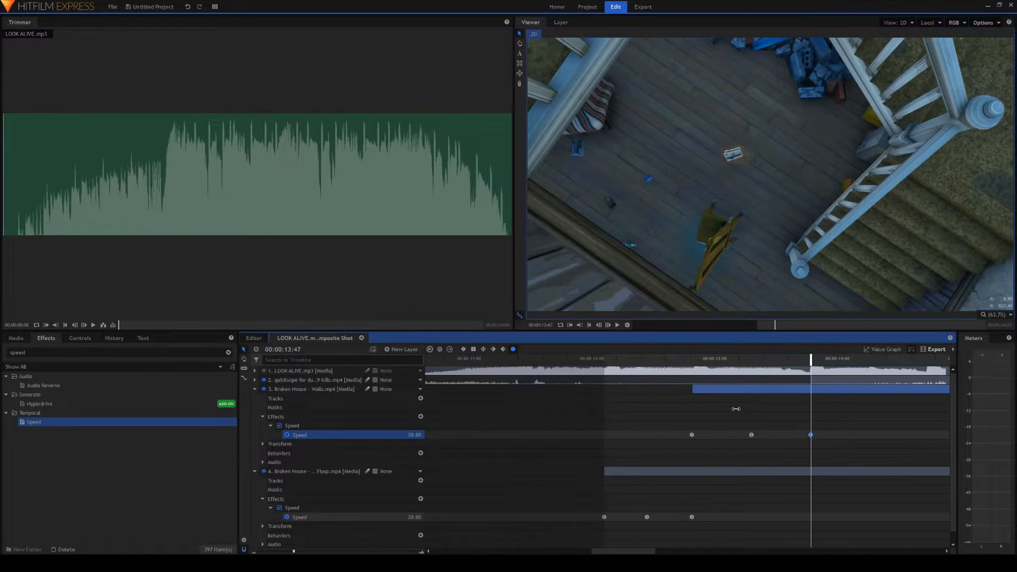
pyautogui.click(581, 325)
# Step: Preview the frame at 00:00:13:28 and add the marked range of the timeline to the export queue
pyautogui.click(771, 359)
pyautogui.click(954, 349)
pyautogui.click(879, 374)
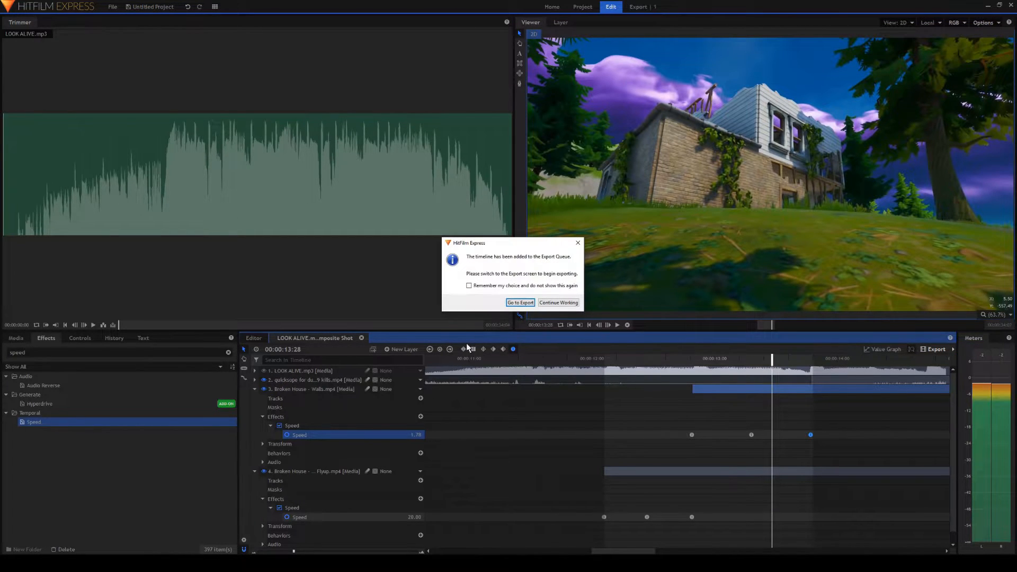
# Step: Start exporting the queued LOOK ALIVE.mp3 Composite Shot range and return to editing the timeline
pyautogui.click(518, 302)
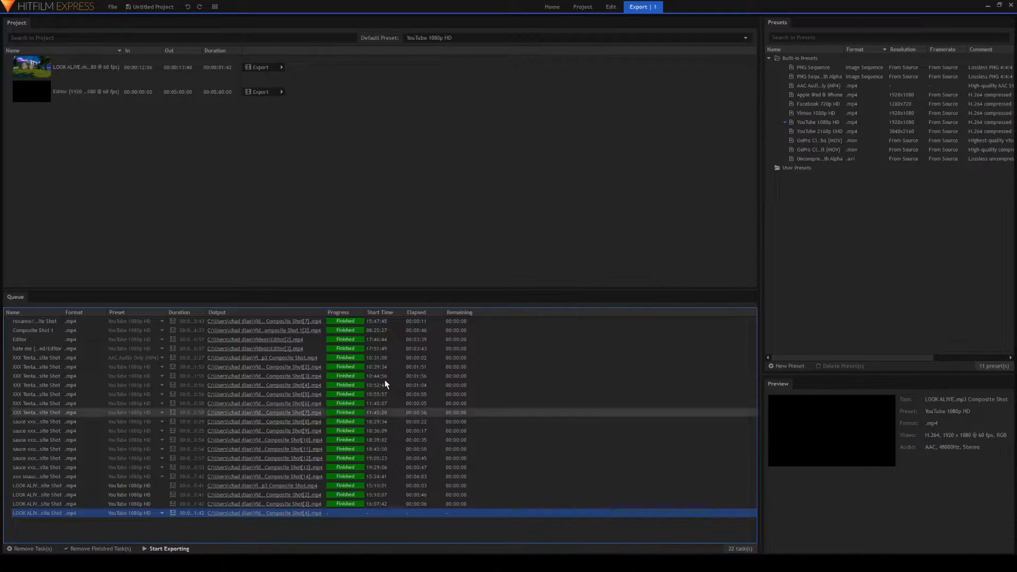
pyautogui.click(173, 549)
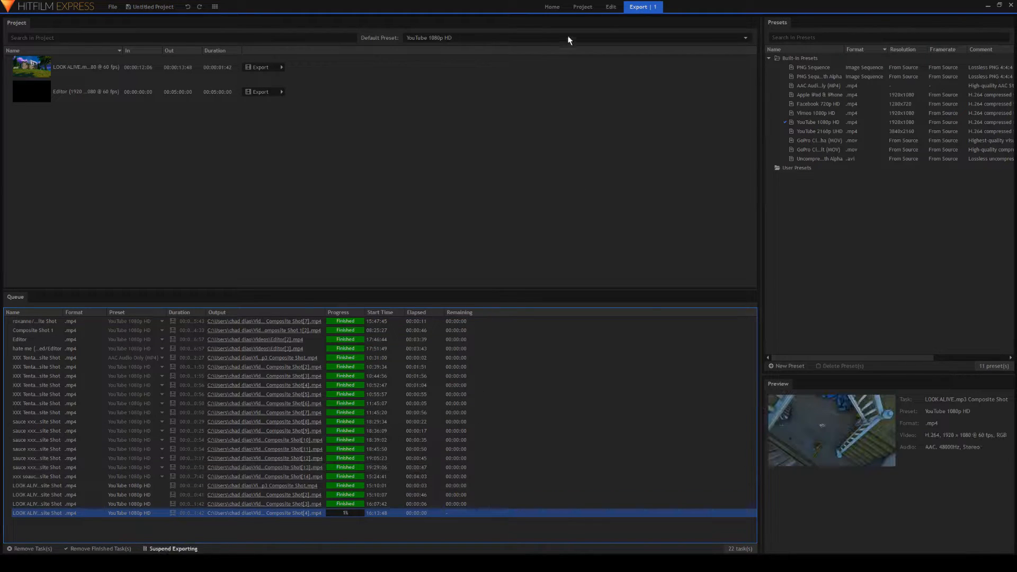
pyautogui.click(612, 7)
# Step: Scrub through the ramped section between the two Broken House clips and play it from 00:00:12:01
pyautogui.click(595, 359)
pyautogui.click(650, 360)
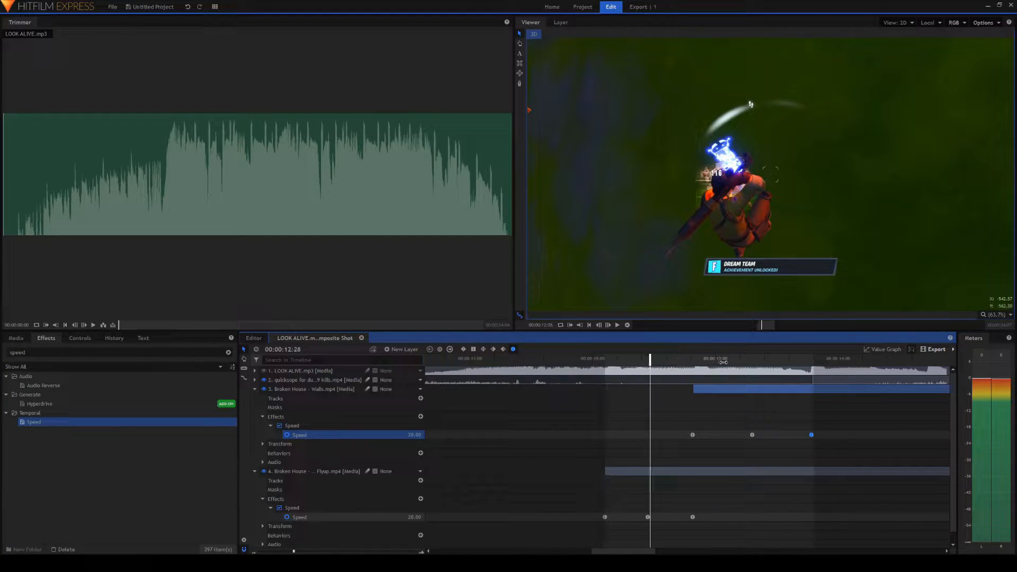
pyautogui.click(713, 359)
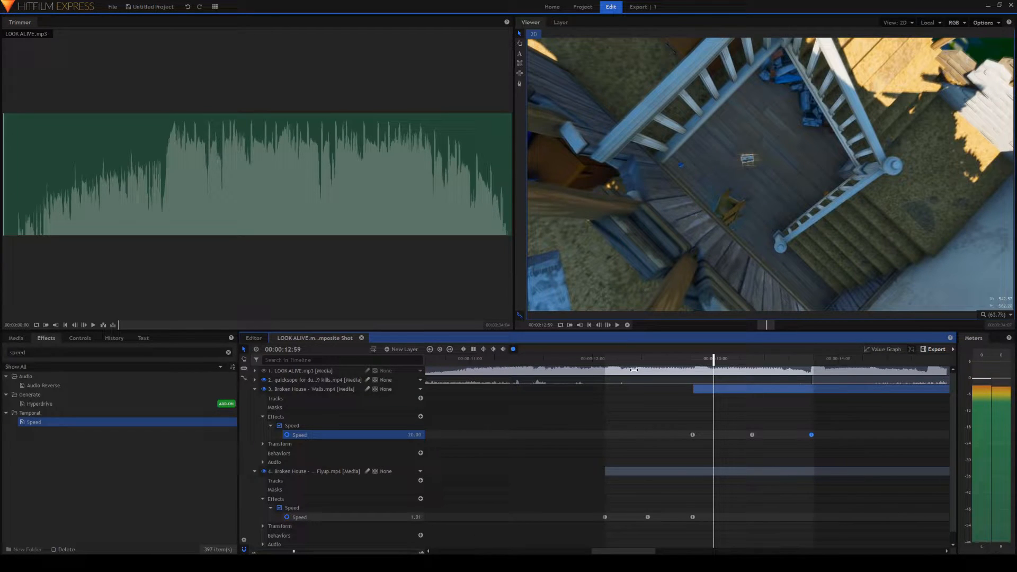
pyautogui.click(633, 369)
pyautogui.click(617, 325)
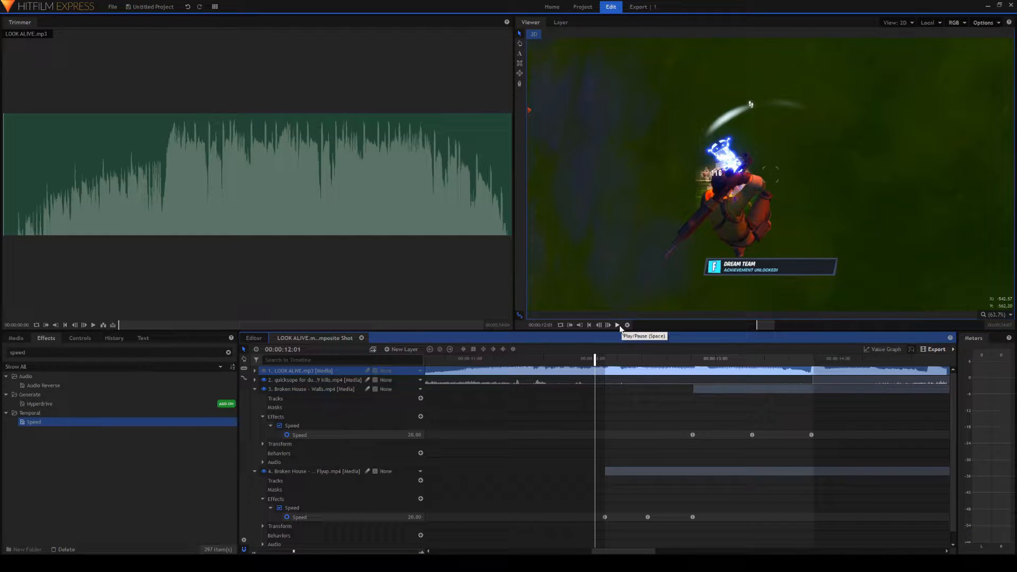
pyautogui.click(619, 325)
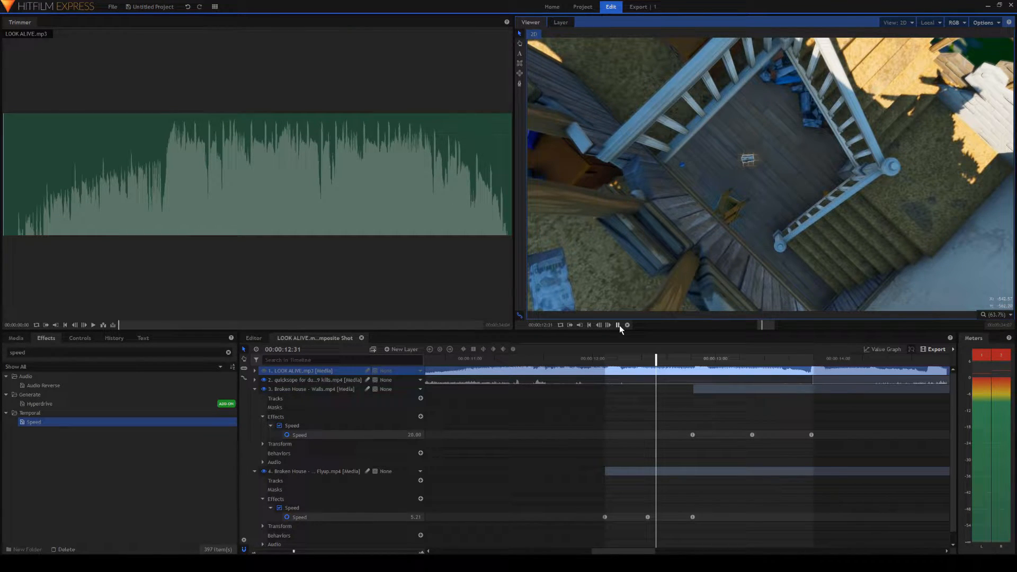
pyautogui.click(619, 325)
# Step: Check the exported LOOK ALIVE.mp3 Composite Shot[4].mp4 clip and place it on its own layer over the marked range
pyautogui.hscroll(1, 611, 368)
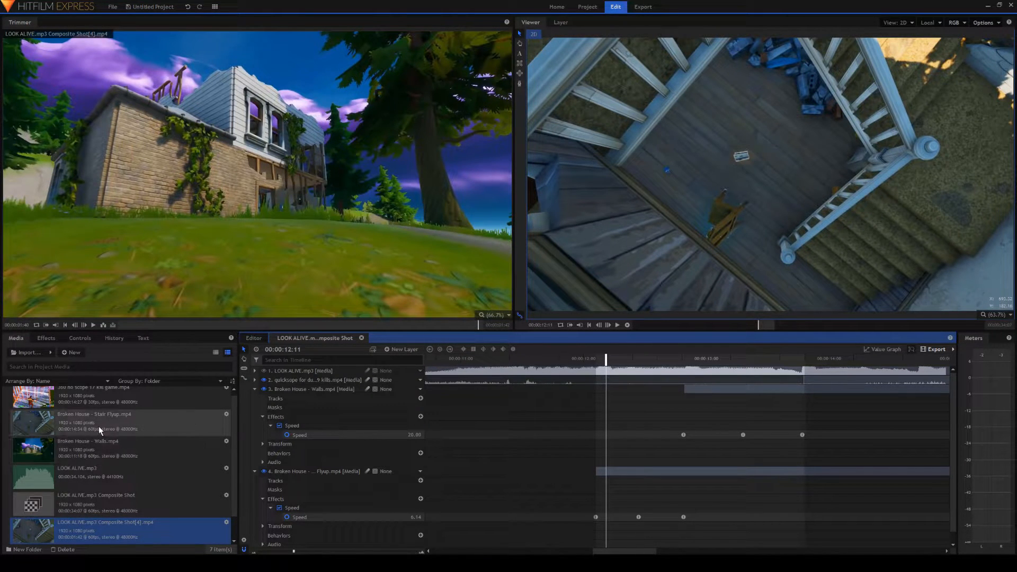
pyautogui.click(93, 324)
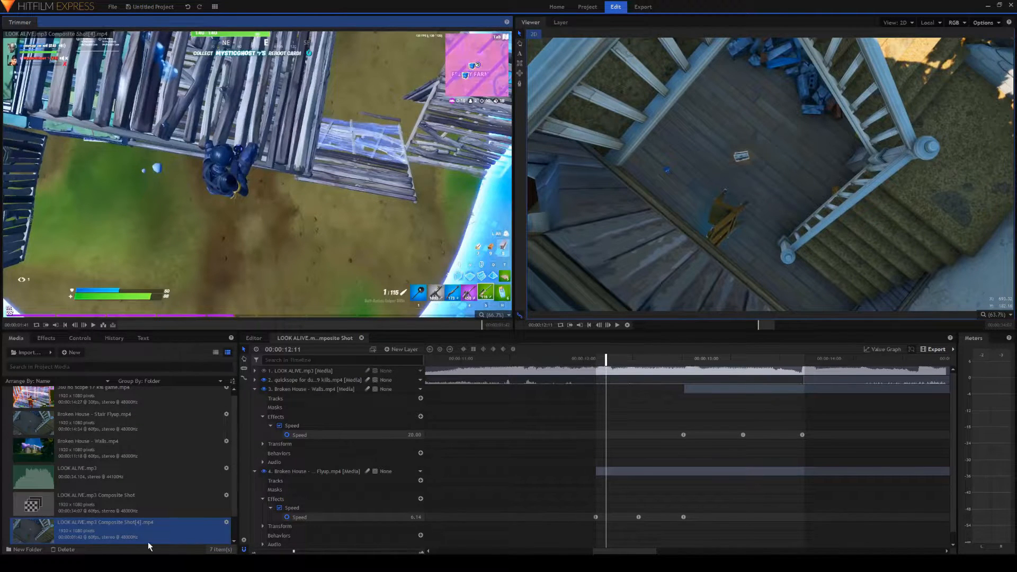
pyautogui.click(279, 550)
pyautogui.moveTo(86, 530)
pyautogui.mouseDown()
pyautogui.moveTo(694, 417)
pyautogui.moveTo(676, 398)
pyautogui.moveTo(684, 390)
pyautogui.mouseUp()
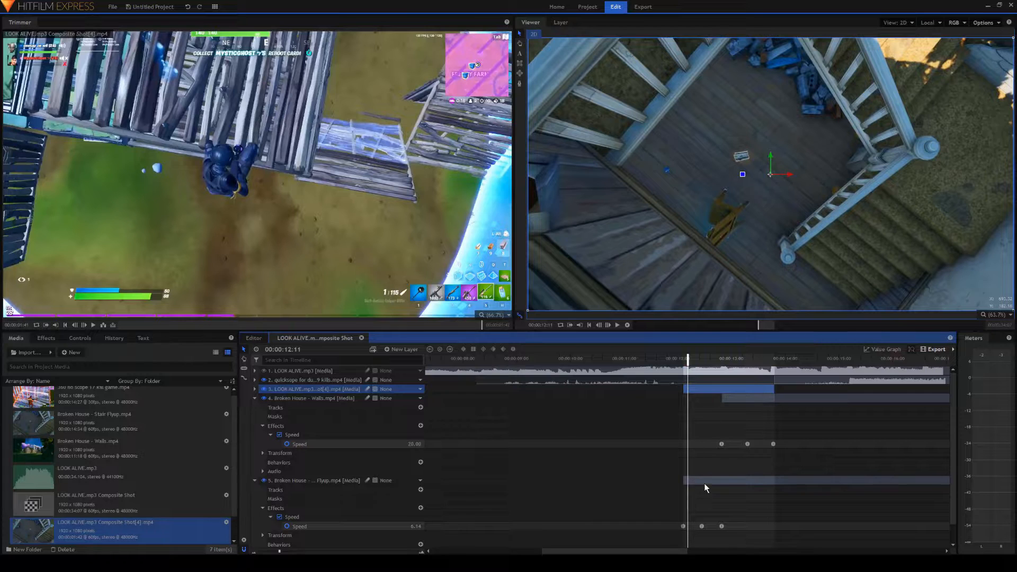
# Step: Delete the original Broken House Stair Flyup and Walls layers from the composite shot
pyautogui.click(705, 480)
pyautogui.press('Delete')
pyautogui.click(736, 396)
pyautogui.press('Delete')
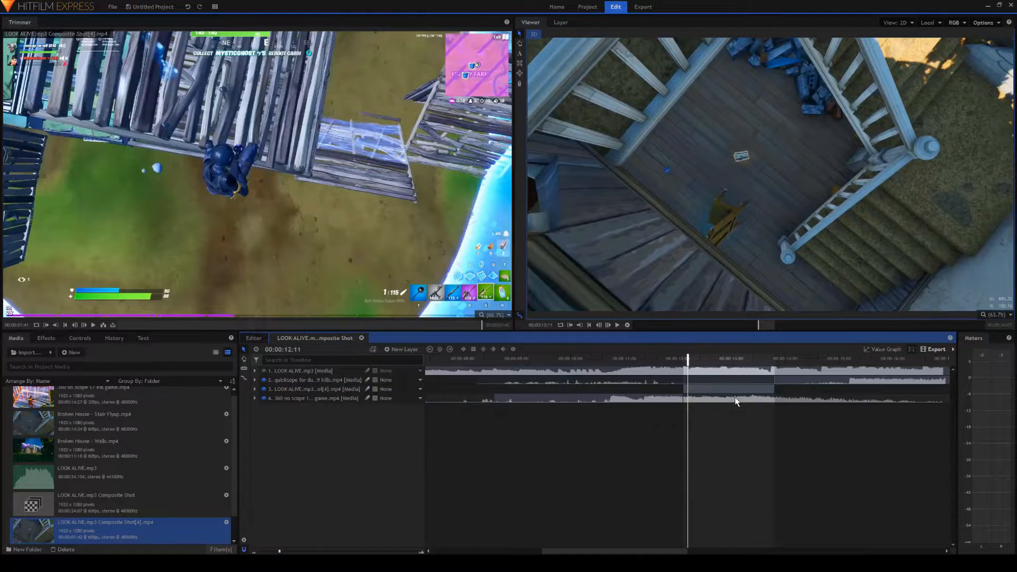
# Step: Play the timeline from 00:00:11:55 and change a layer option of the inserted exported clip
pyautogui.click(674, 360)
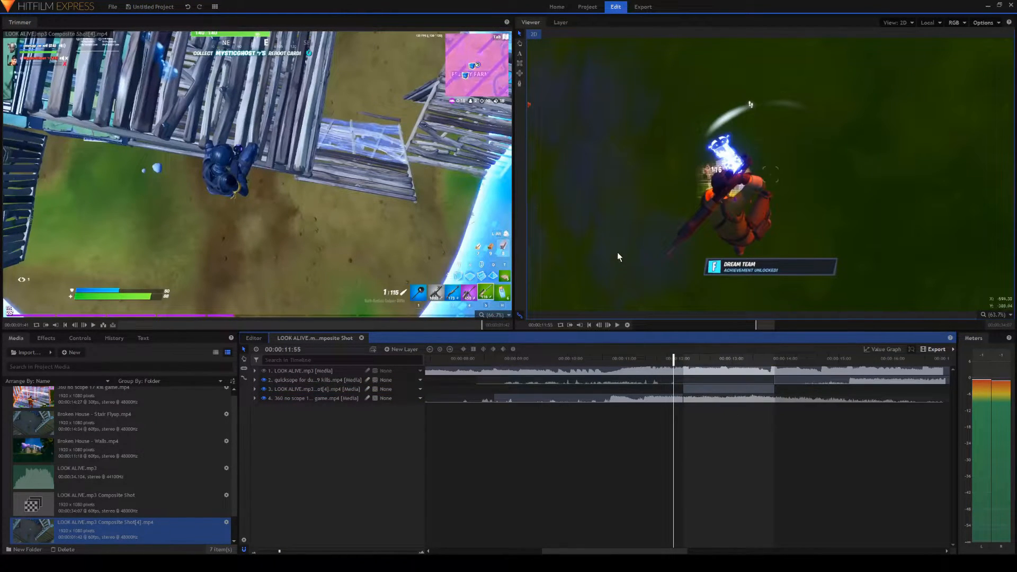
pyautogui.press('space')
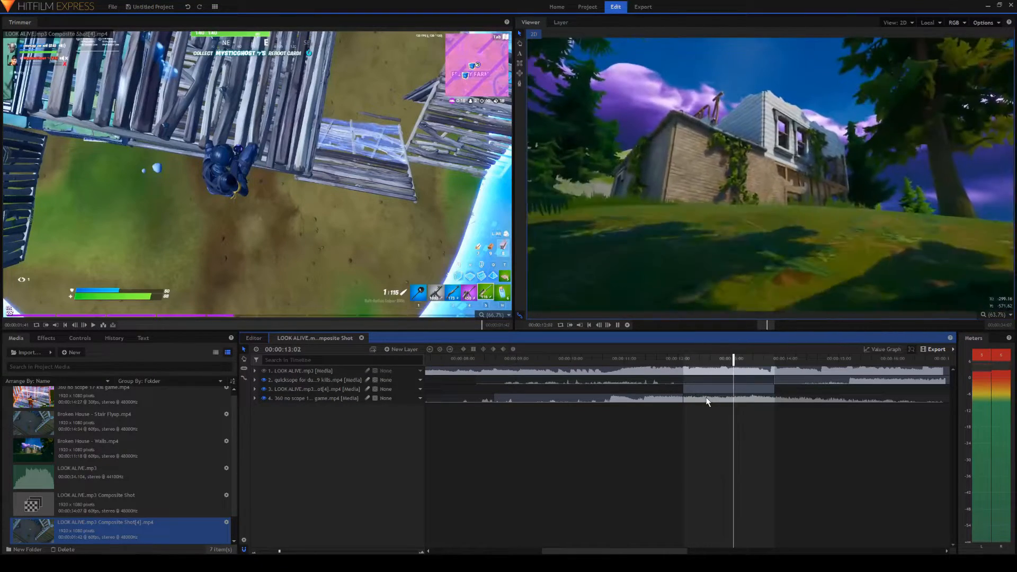
pyautogui.press('space')
pyautogui.rightClick(737, 387)
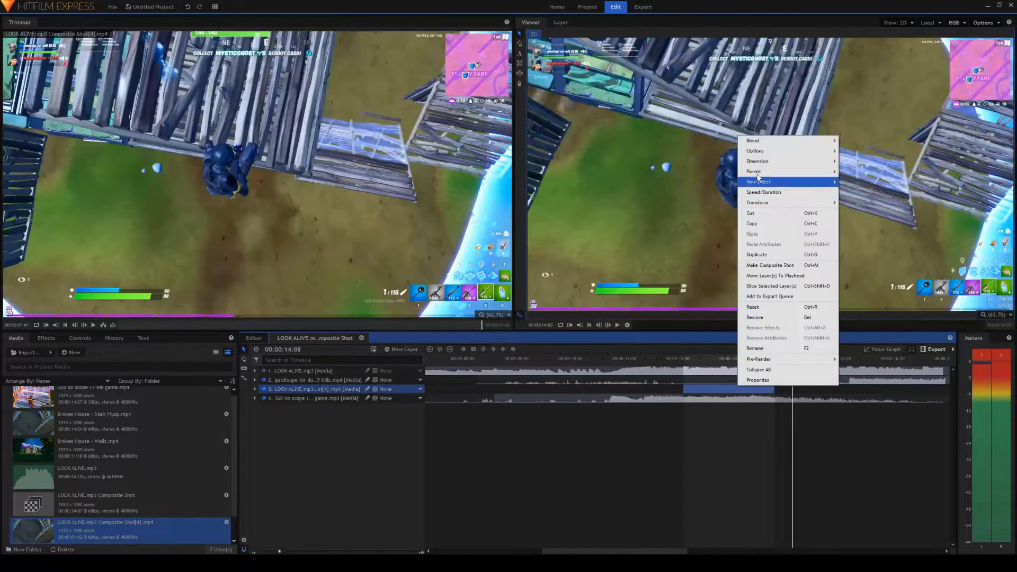
pyautogui.moveTo(774, 152)
pyautogui.click(869, 161)
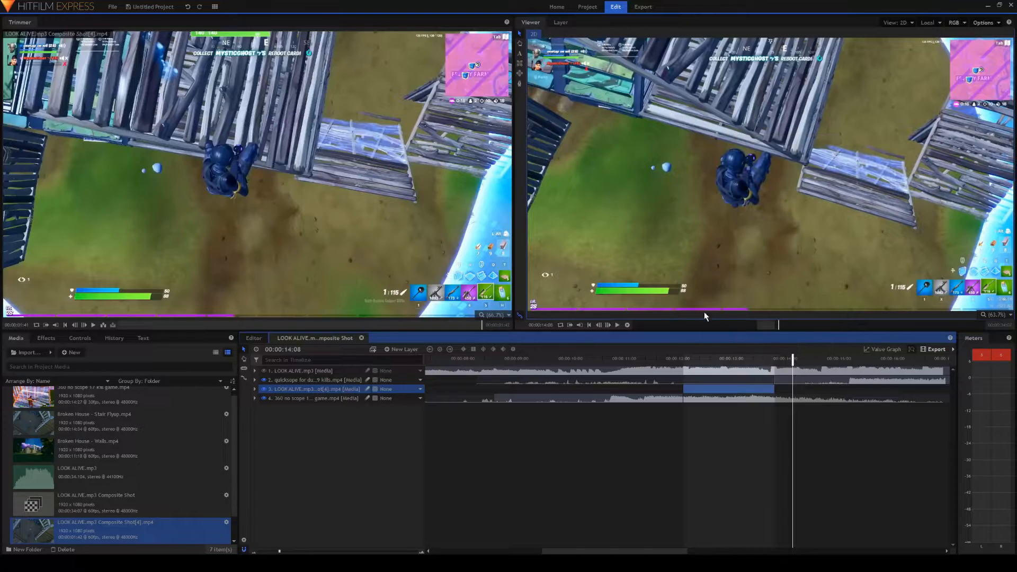
# Step: Play back the cut from the gameplay into the exported clip, including a pass from 00:00:10:57
pyautogui.click(647, 361)
pyautogui.press('space')
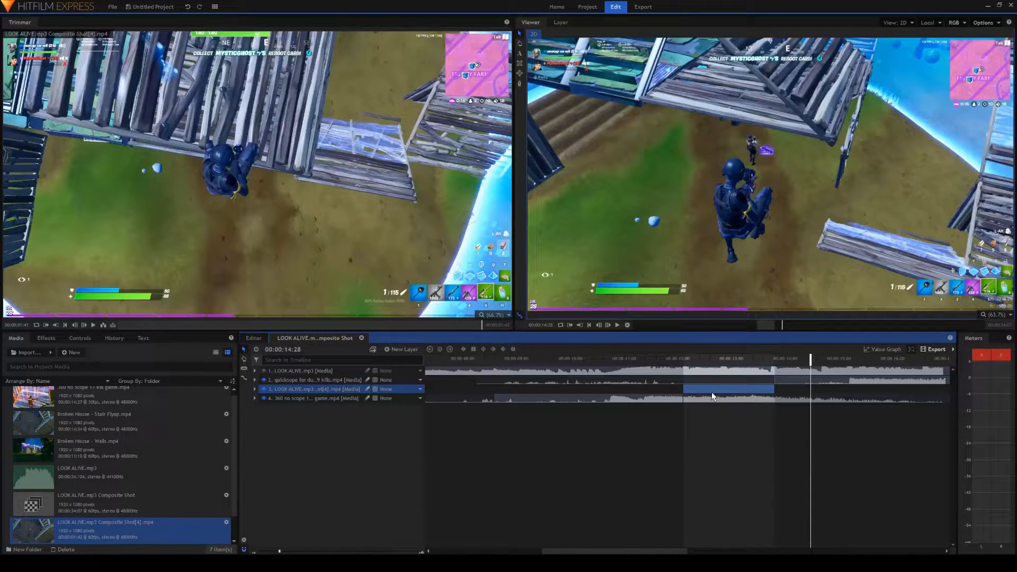
pyautogui.press('space')
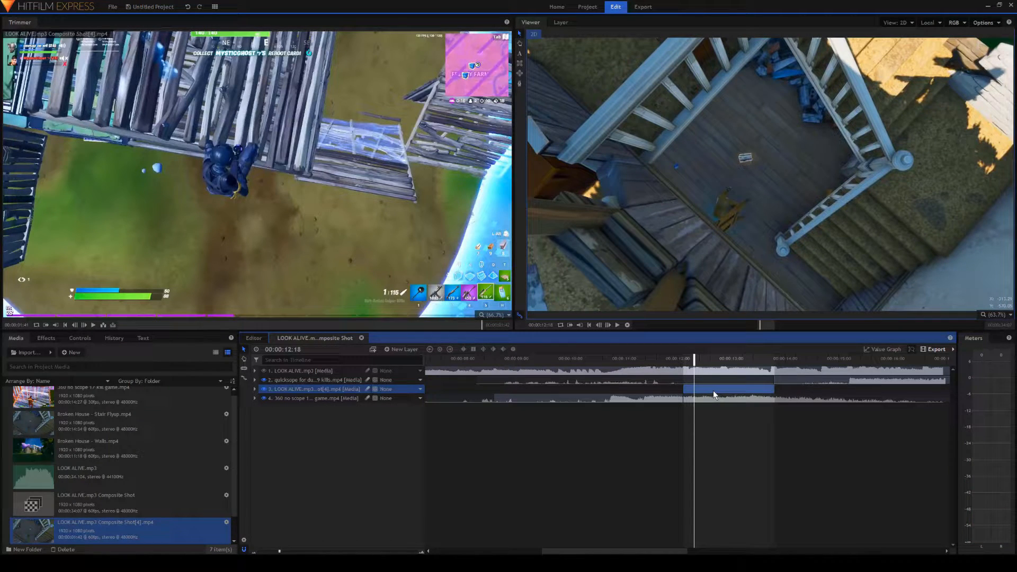
pyautogui.click(663, 357)
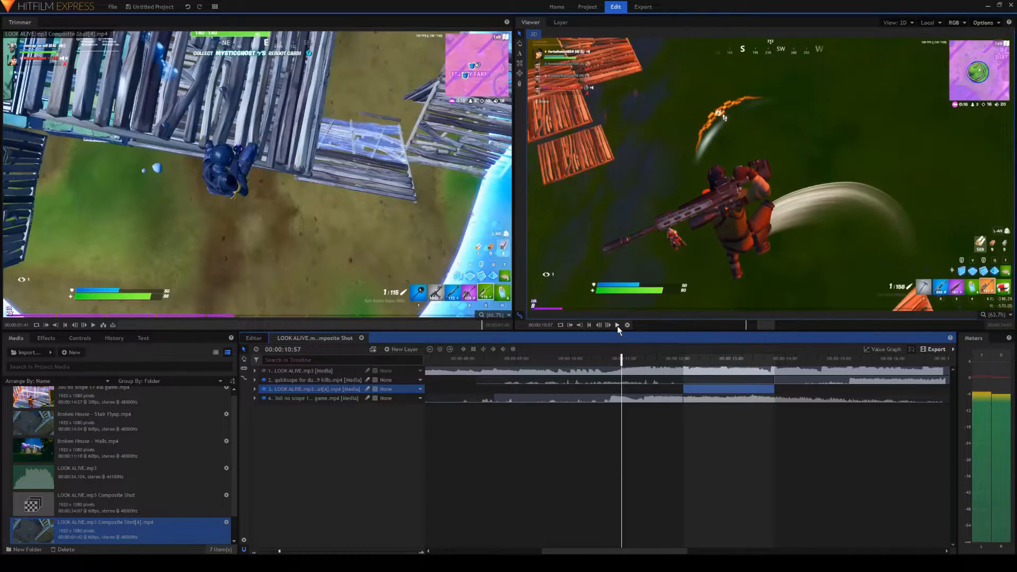
pyautogui.click(618, 325)
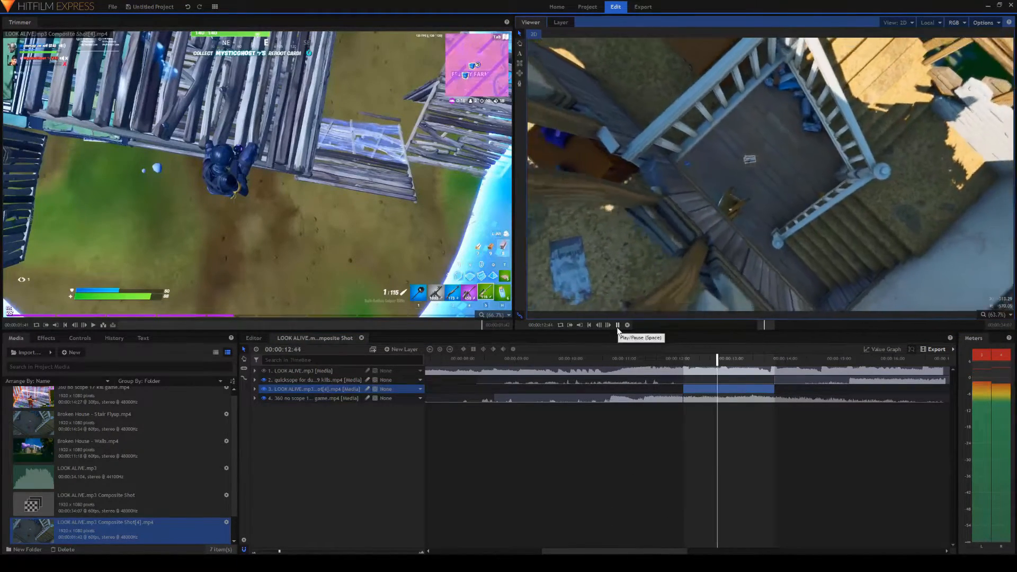
pyautogui.click(618, 325)
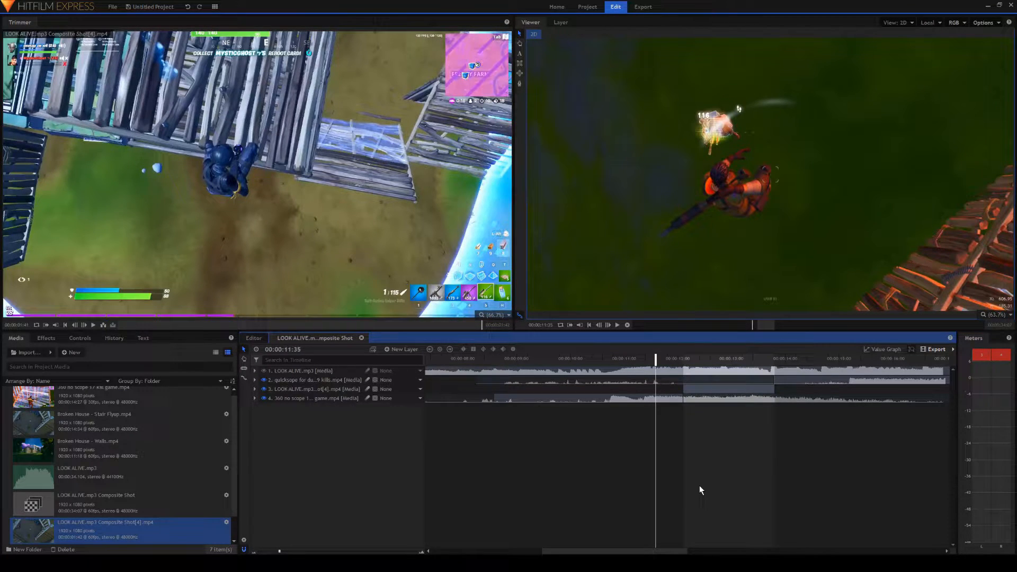
# Step: Move the playhead to 00:00:08:24 and add a new grade layer above all other layers
pyautogui.click(484, 363)
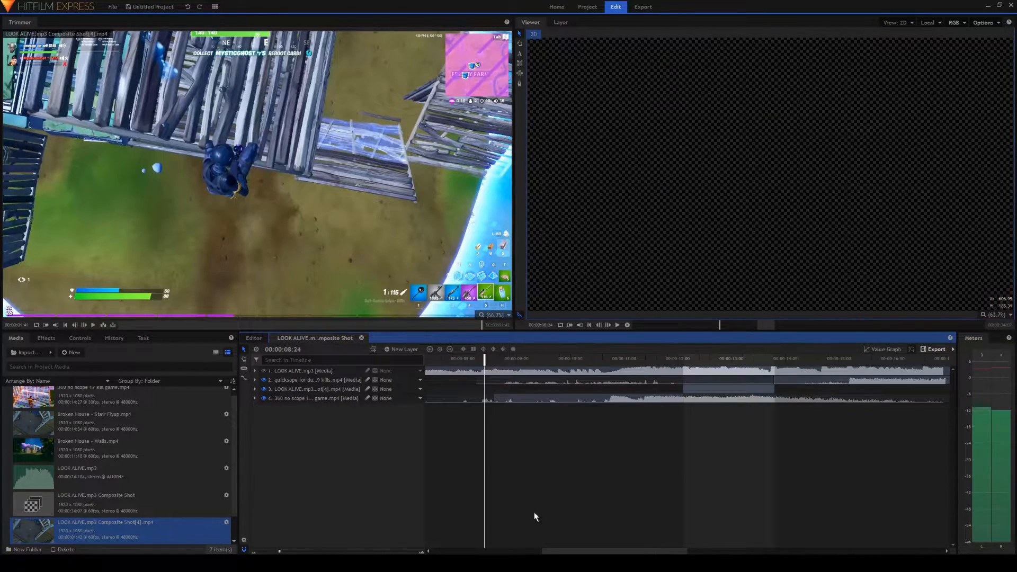
pyautogui.moveTo(574, 551); pyautogui.dragTo(567, 551)
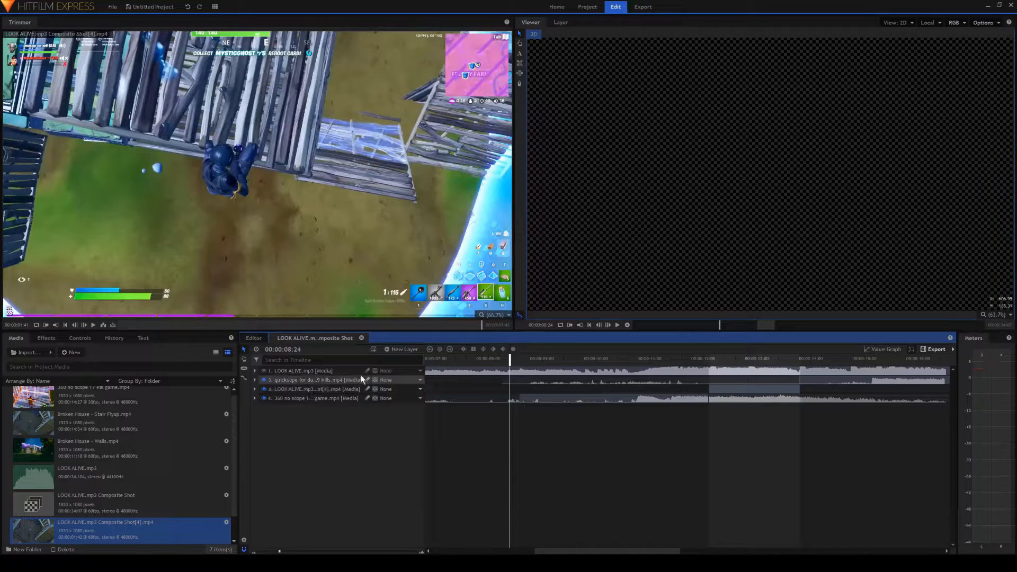
pyautogui.click(393, 350)
pyautogui.click(404, 406)
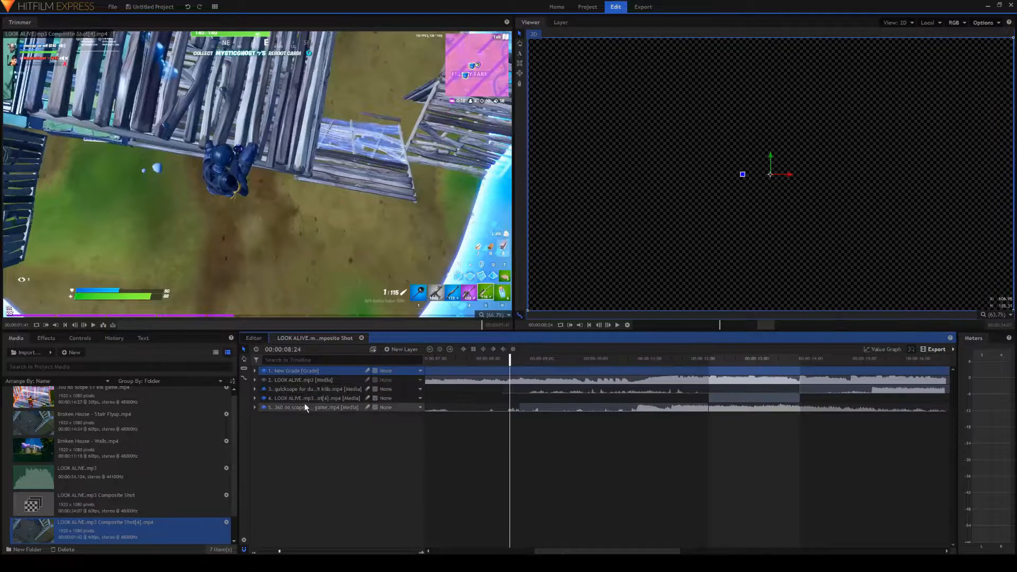
# Step: Search the effects for "zoom" and apply Zoom Blur to the new grade layer
pyautogui.click(48, 339)
pyautogui.click(53, 352)
pyautogui.write('zoom')
pyautogui.moveTo(68, 386); pyautogui.dragTo(292, 372)
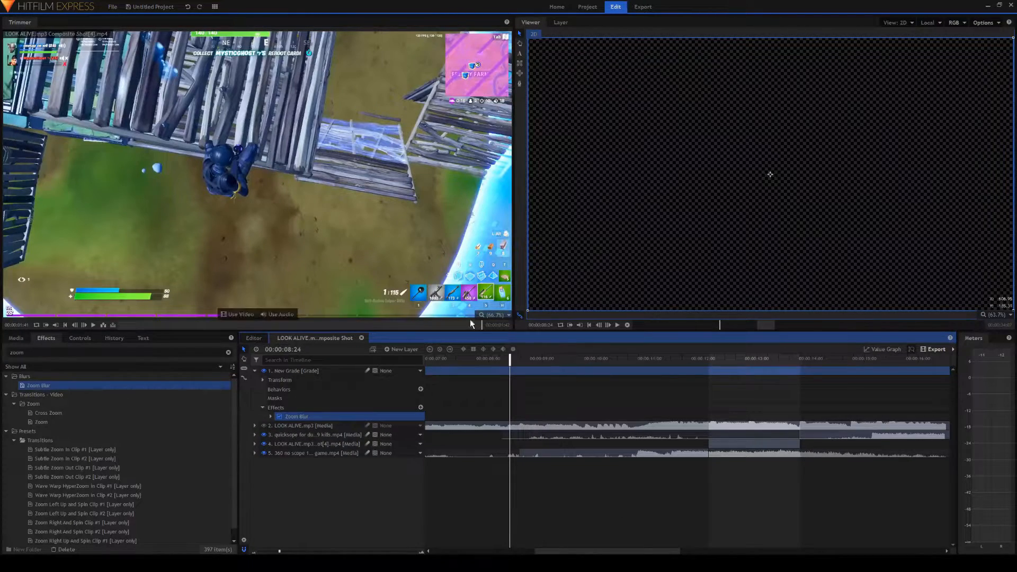
# Step: Preview the gameplay under the grade, go to 00:00:09:46 and expand the Zoom Blur properties
pyautogui.press('space')
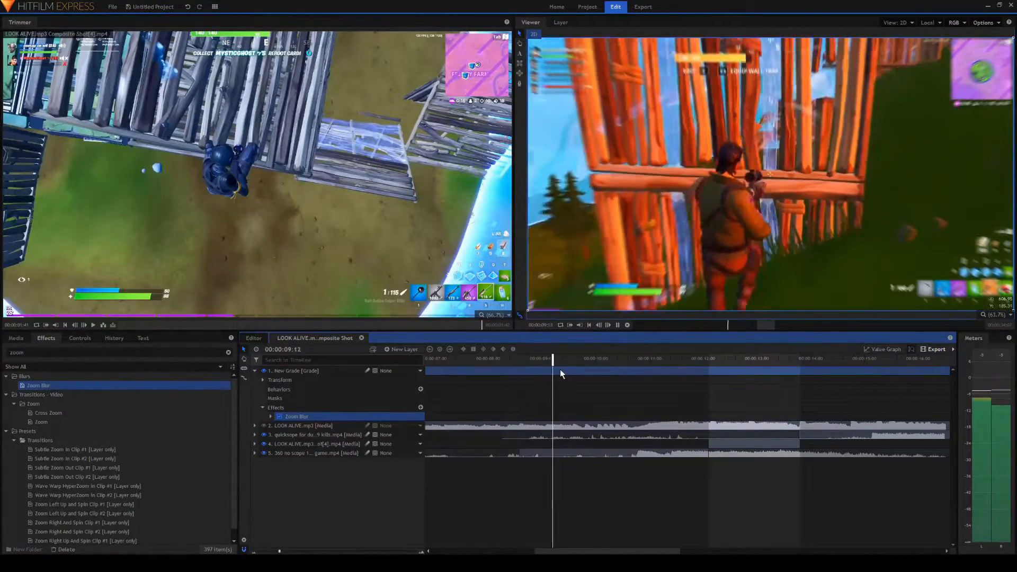
pyautogui.press('space')
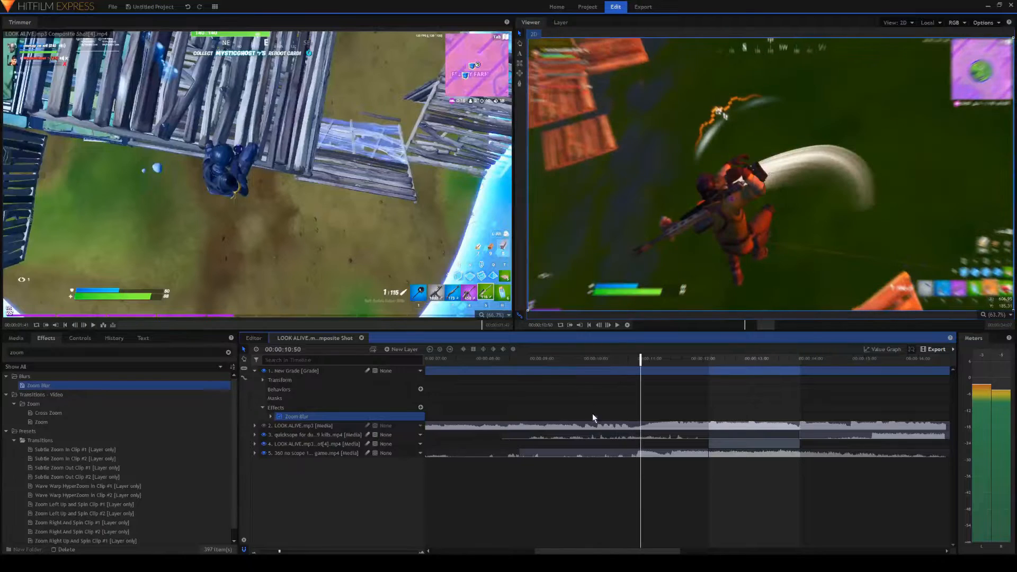
pyautogui.click(583, 360)
pyautogui.moveTo(296, 551); pyautogui.dragTo(298, 552)
pyautogui.moveTo(579, 550); pyautogui.dragTo(587, 551)
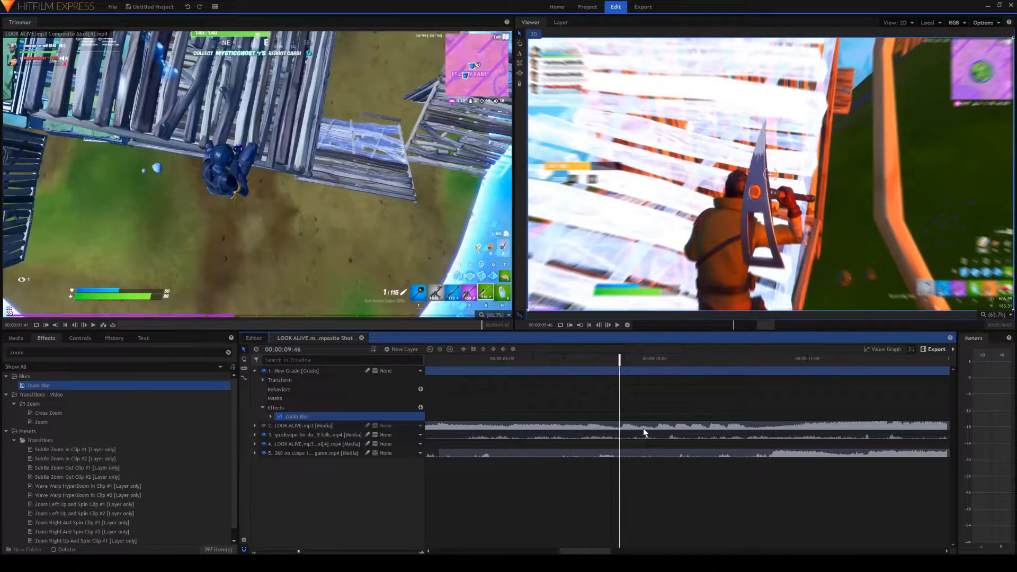
pyautogui.click(270, 417)
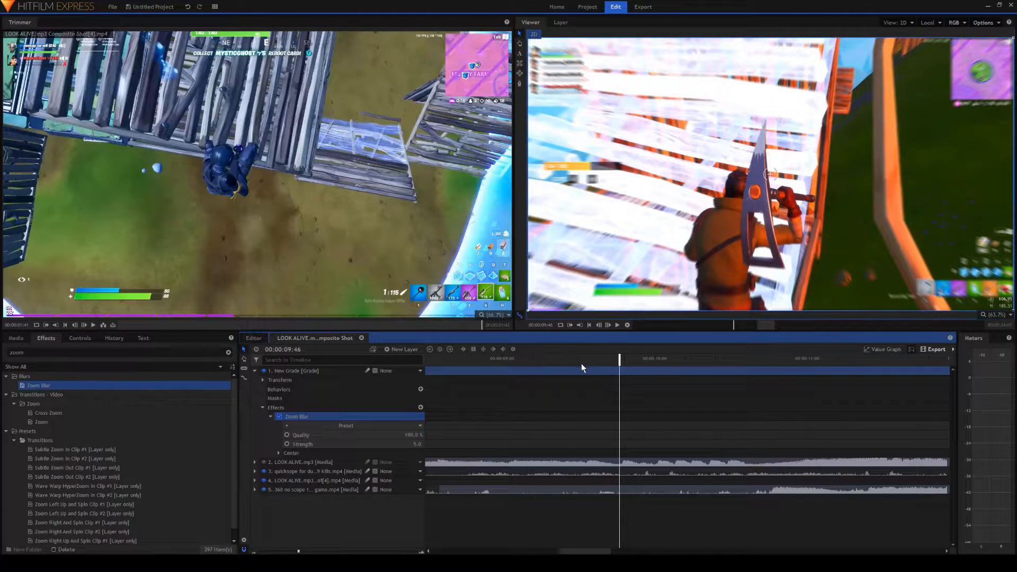
# Step: Find the beat at 00:00:09:34 and start keyframing the Zoom Blur Strength there at 5.0
pyautogui.click(518, 360)
pyautogui.press('space')
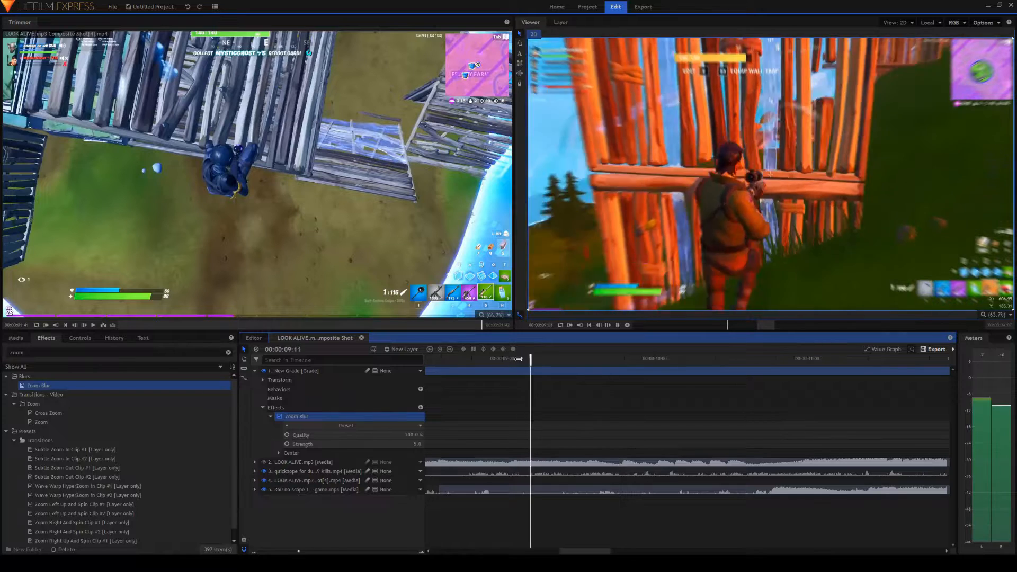
pyautogui.press('space')
pyautogui.click(592, 363)
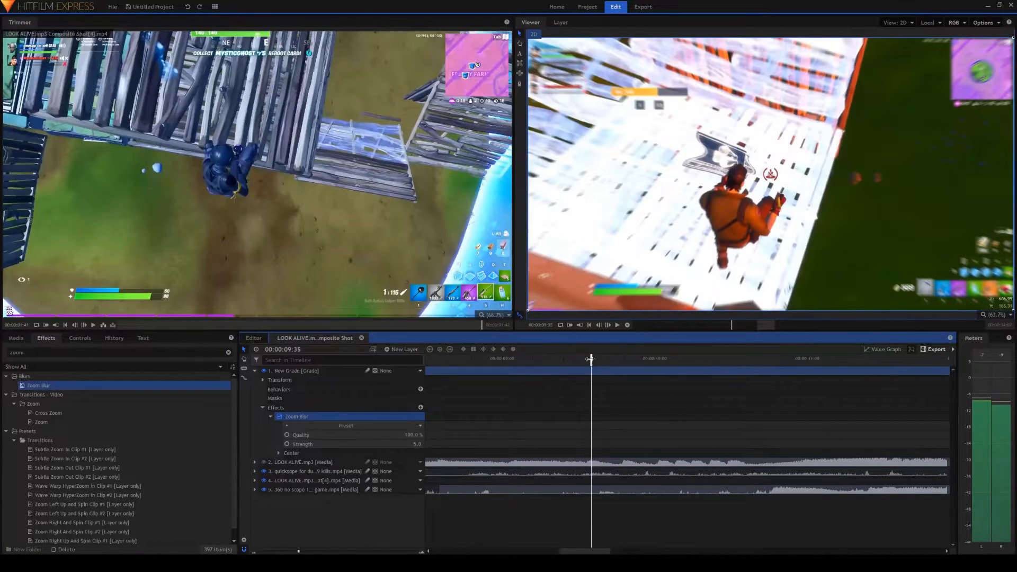
pyautogui.click(588, 359)
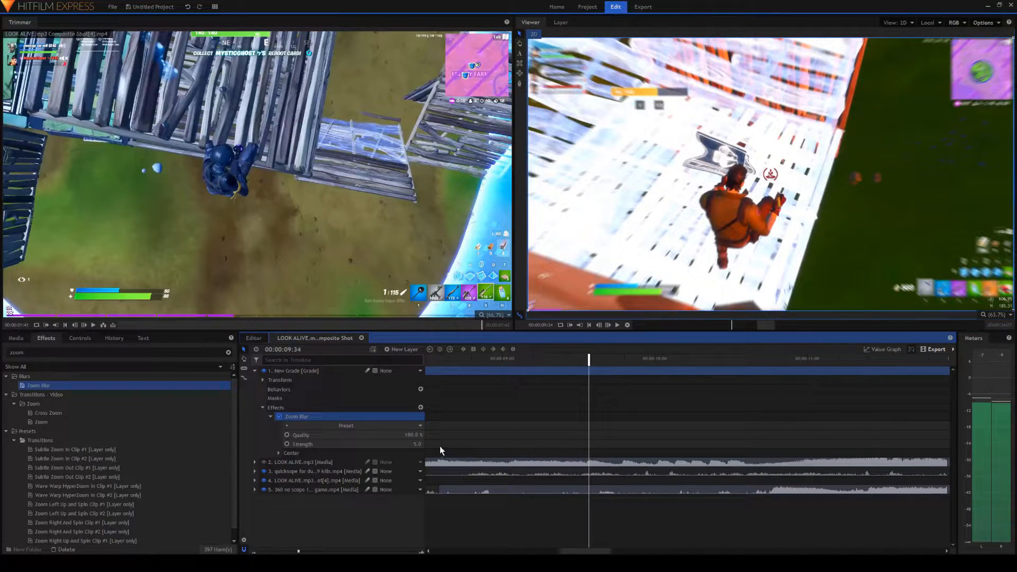
pyautogui.click(417, 444)
pyautogui.click(286, 444)
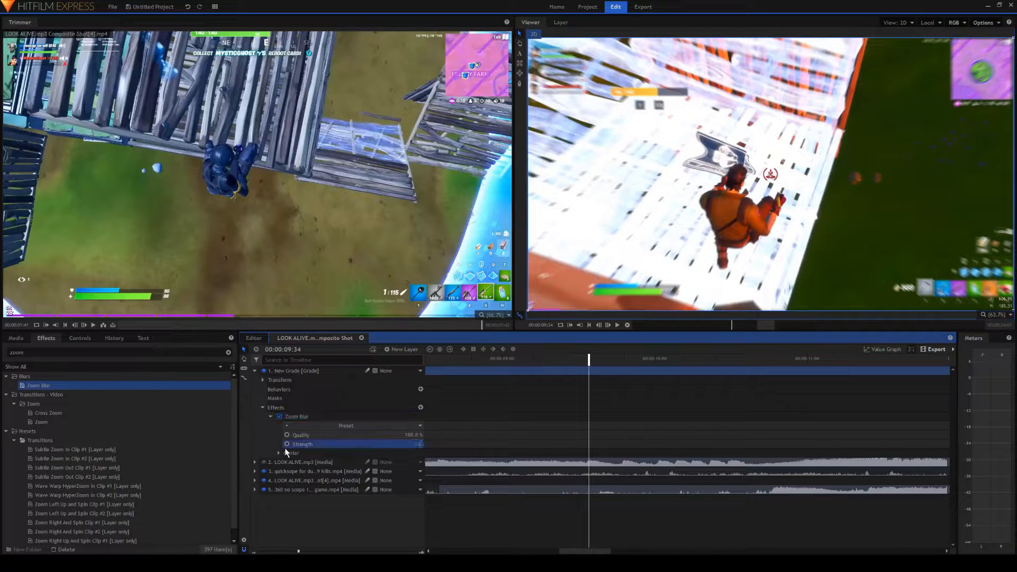
# Step: Add a Zoom Blur Strength keyframe of 0 at 00:00:09:29
pyautogui.click(576, 360)
pyautogui.click(417, 443)
pyautogui.write('0')
# Step: Copy both Strength keyframes and paste the pair at the next two beats, shifting them to match the music
pyautogui.click(618, 434)
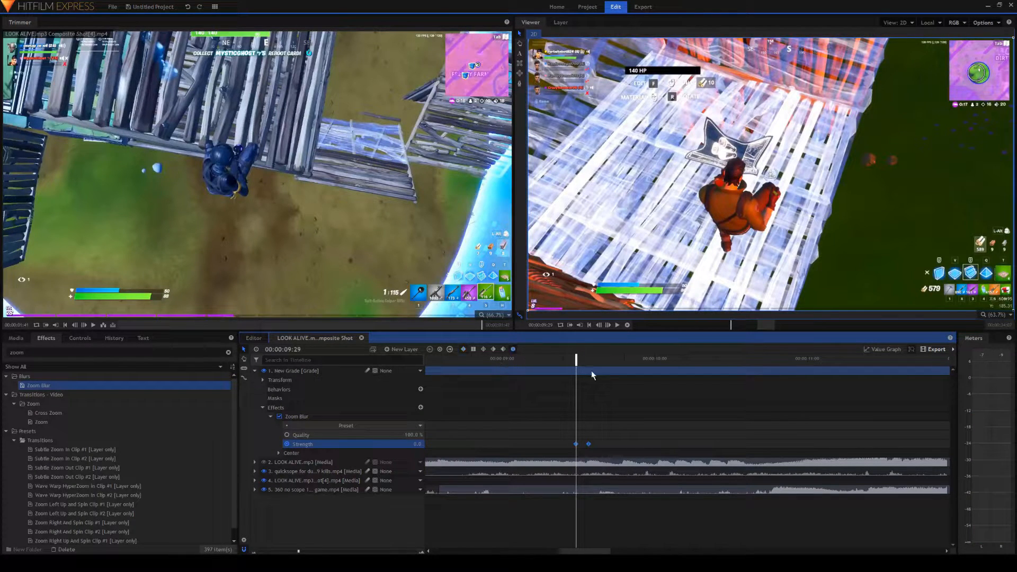
pyautogui.click(620, 362)
pyautogui.hotkey('ctrl', 'v')
pyautogui.moveTo(632, 445); pyautogui.dragTo(662, 434)
pyautogui.click(651, 362)
pyautogui.hotkey('ctrl', 'v')
# Step: Paste a further pair of Strength keyframes and shift it so that its 5.0 keyframe falls at 00:00:10:09
pyautogui.click(681, 358)
pyautogui.click(677, 450)
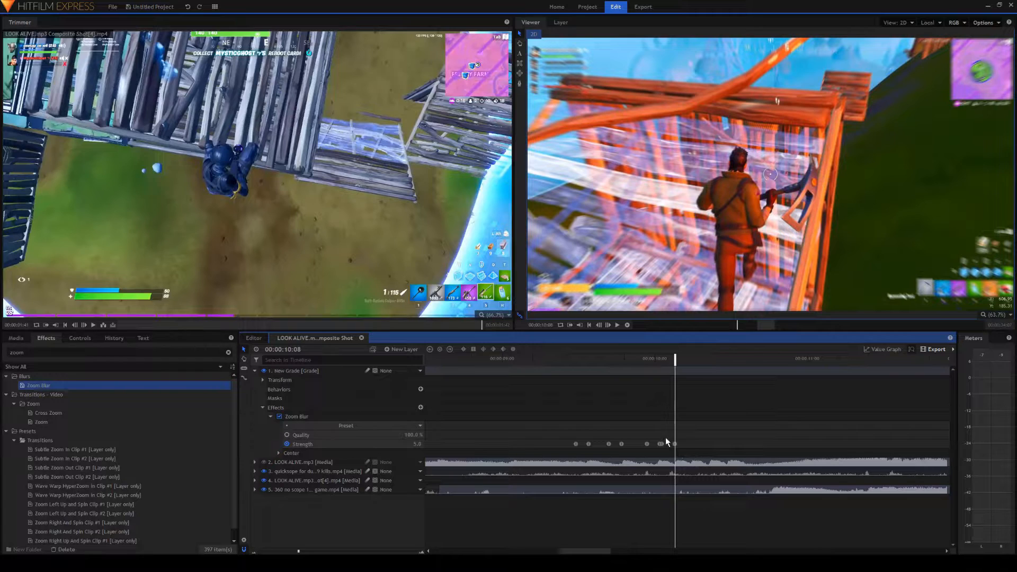
pyautogui.click(675, 444)
pyautogui.moveTo(688, 450); pyautogui.dragTo(662, 442)
pyautogui.press('space')
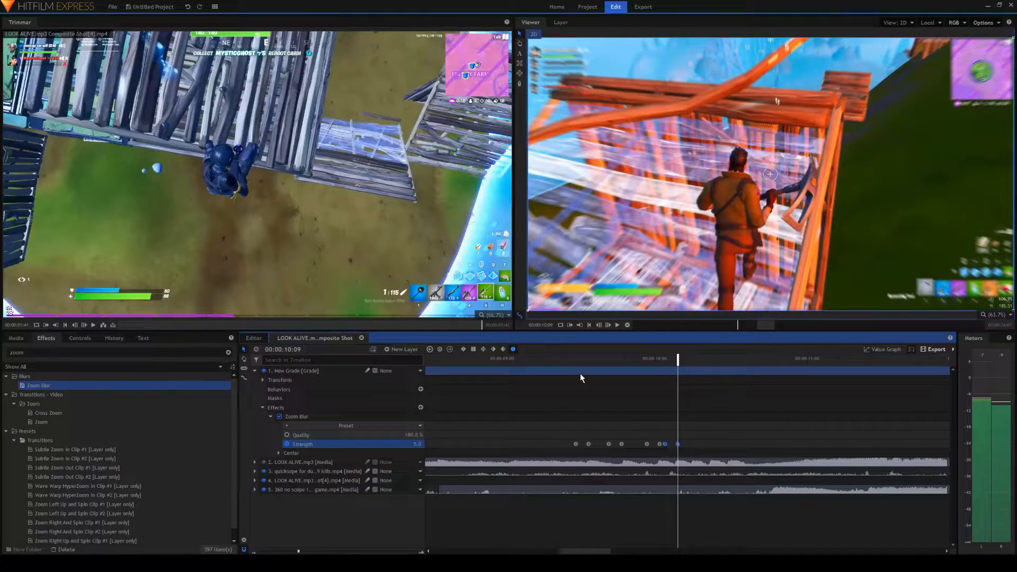
# Step: Step through the pasted Zoom Blur Strength keyframes and play the section from 00:00:09:25 to check them against the music
pyautogui.click(570, 359)
pyautogui.click(581, 452)
pyautogui.click(576, 444)
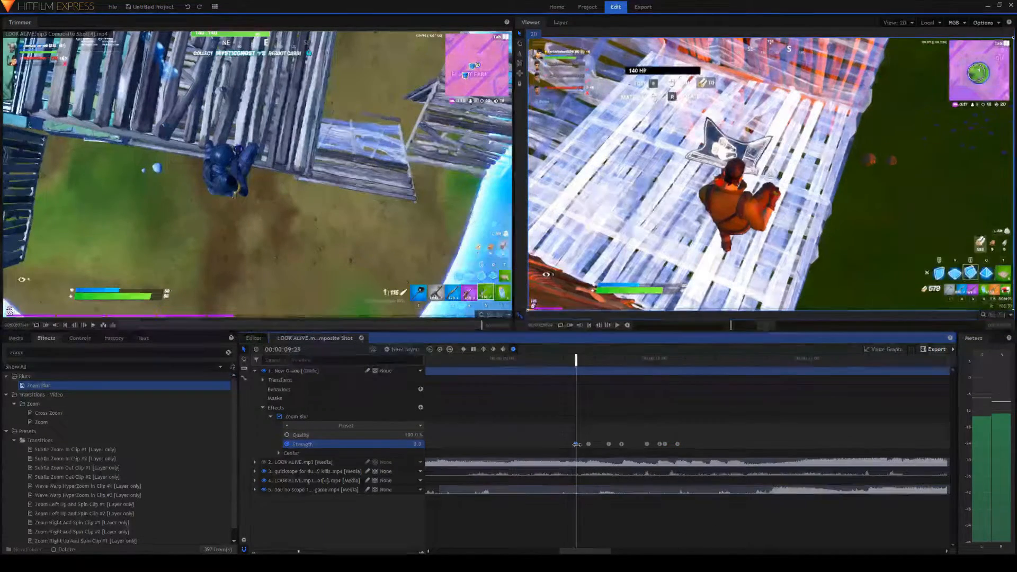
pyautogui.click(589, 444)
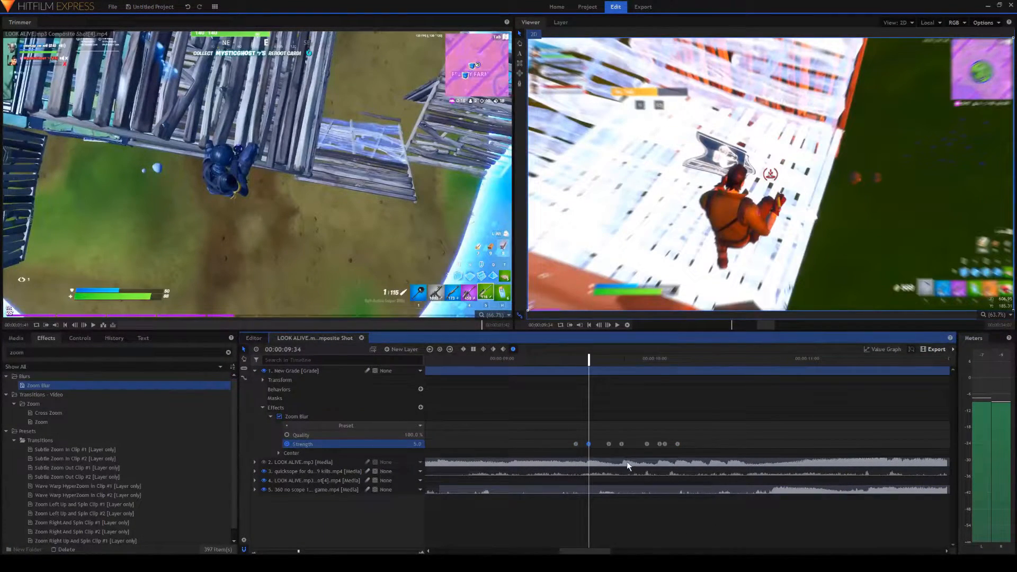
pyautogui.click(622, 443)
pyautogui.click(646, 444)
pyautogui.click(659, 444)
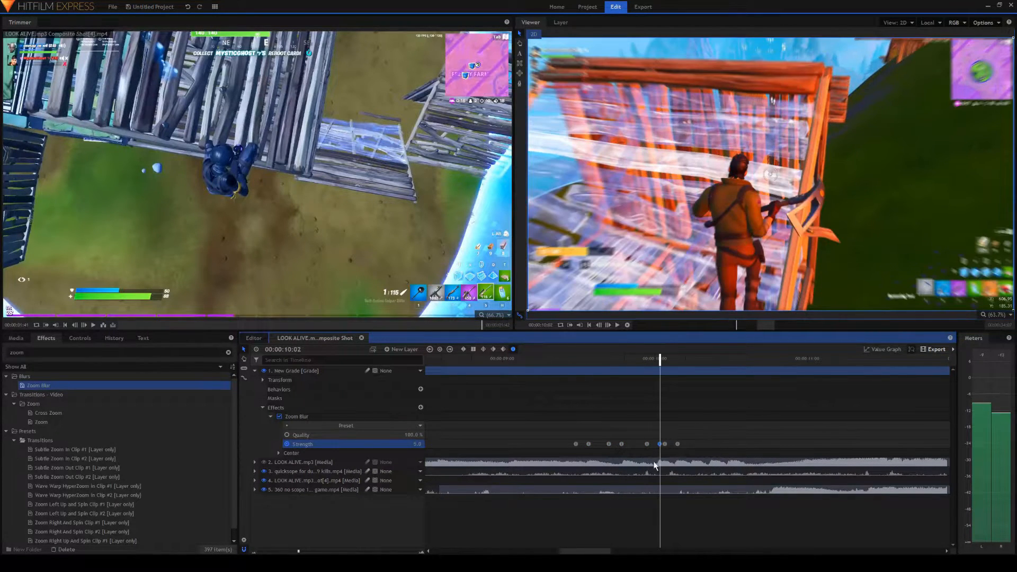
pyautogui.click(678, 444)
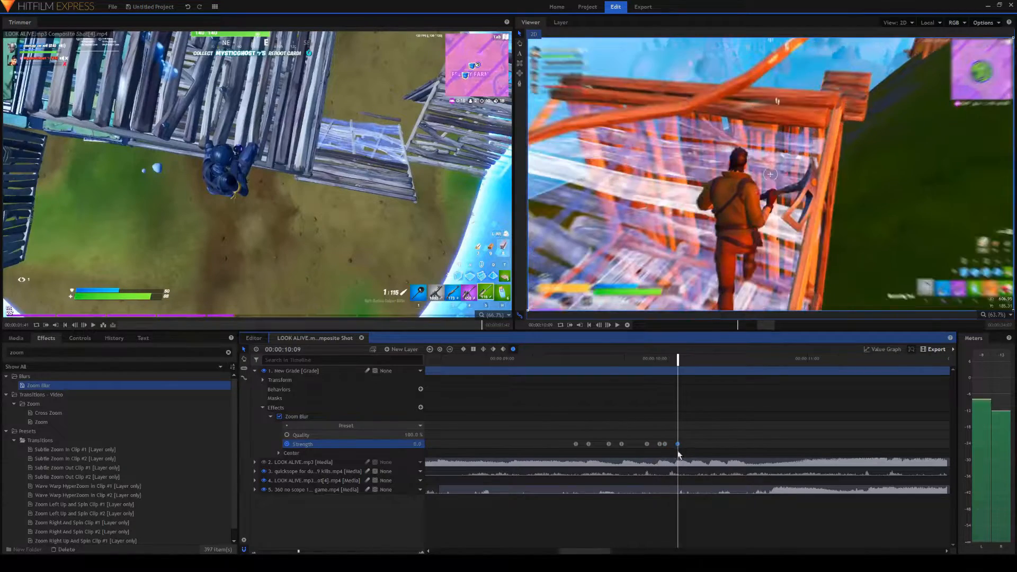
pyautogui.click(566, 358)
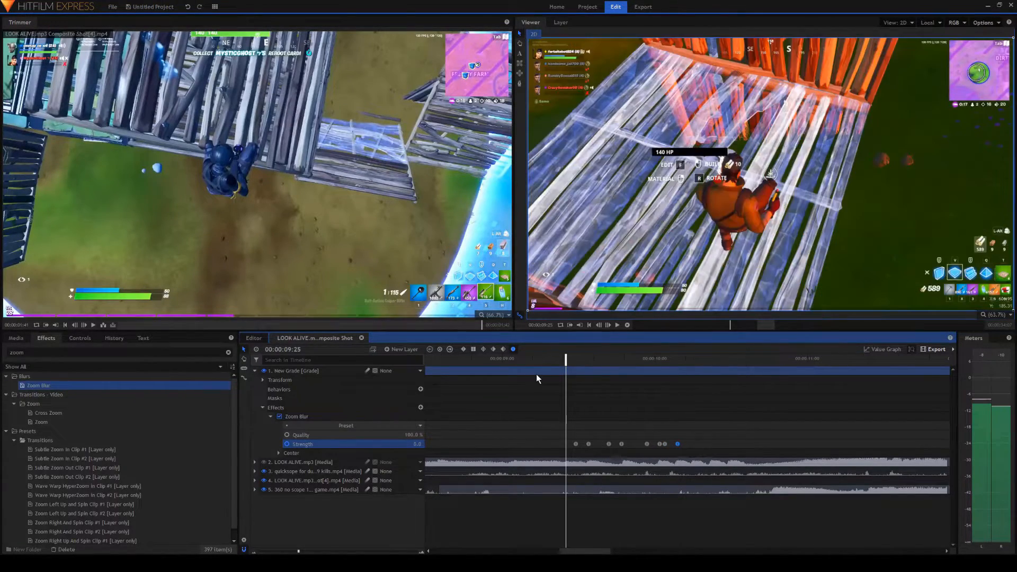
pyautogui.press('space')
# Step: Paste three more pairs of Strength keyframes on the following beats, with 5.0 keyframes at 00:00:10:15, 00:00:10:22 and the next beat
pyautogui.click(679, 444)
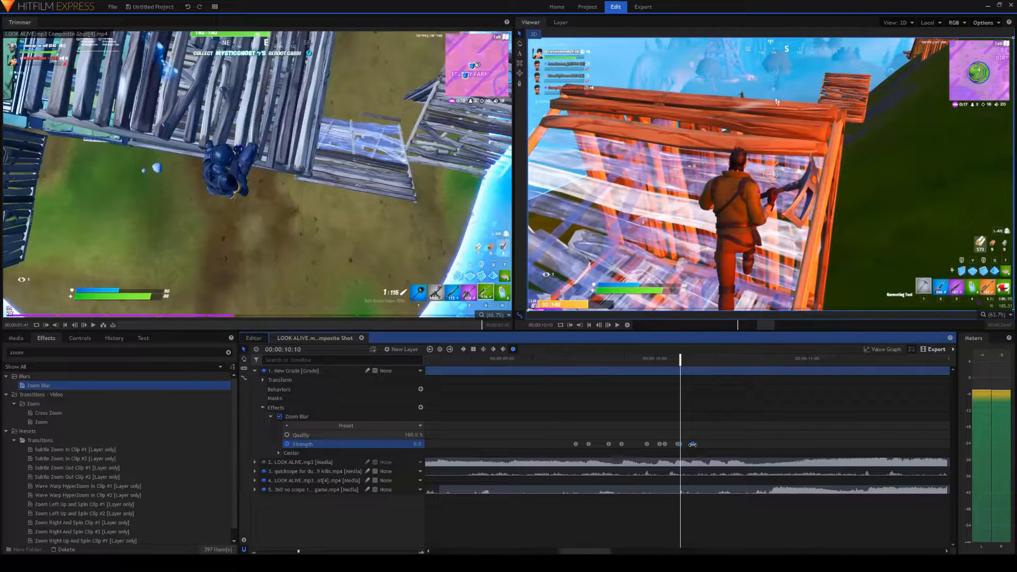
pyautogui.click(692, 445)
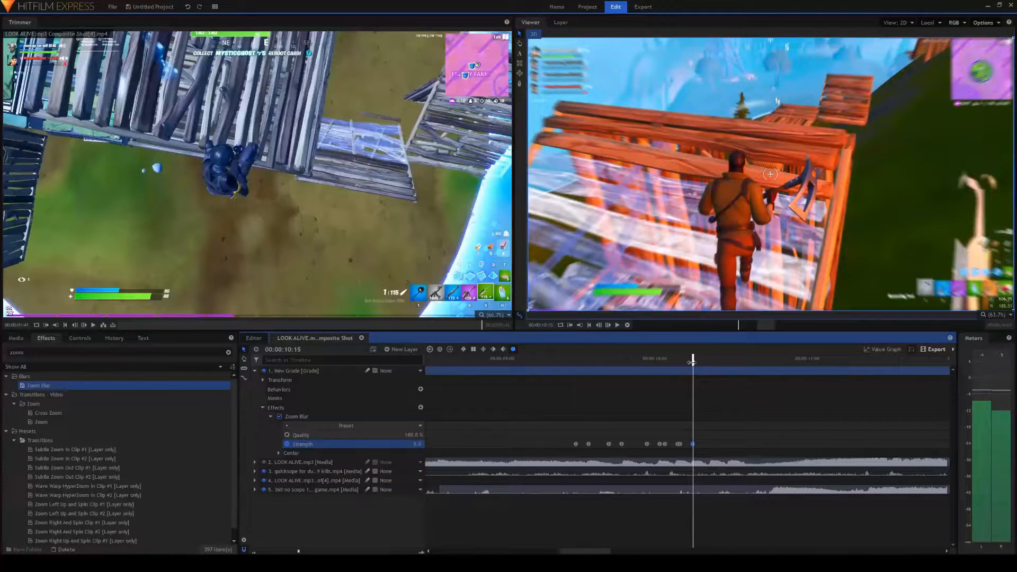
pyautogui.click(710, 444)
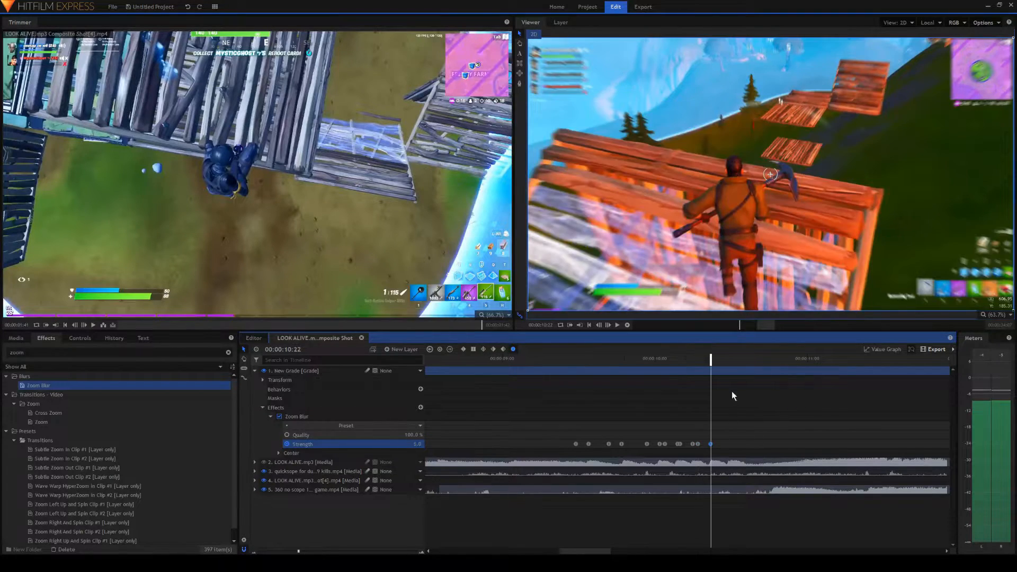
pyautogui.click(722, 359)
pyautogui.hotkey('ctrl', 'v')
pyautogui.moveTo(732, 444); pyautogui.dragTo(728, 444)
# Step: Play the pulses from 00:00:09:22, add a Strength keyframe of 0 at 00:00:11:04, and move it earlier toward the last 5.0 keyframe
pyautogui.click(620, 388)
pyautogui.click(557, 364)
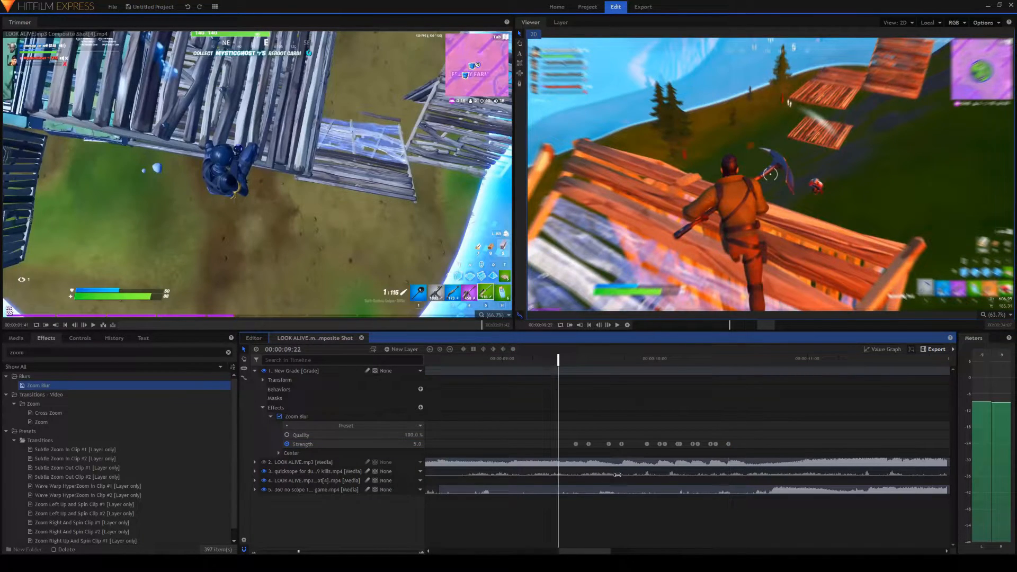
pyautogui.press('space')
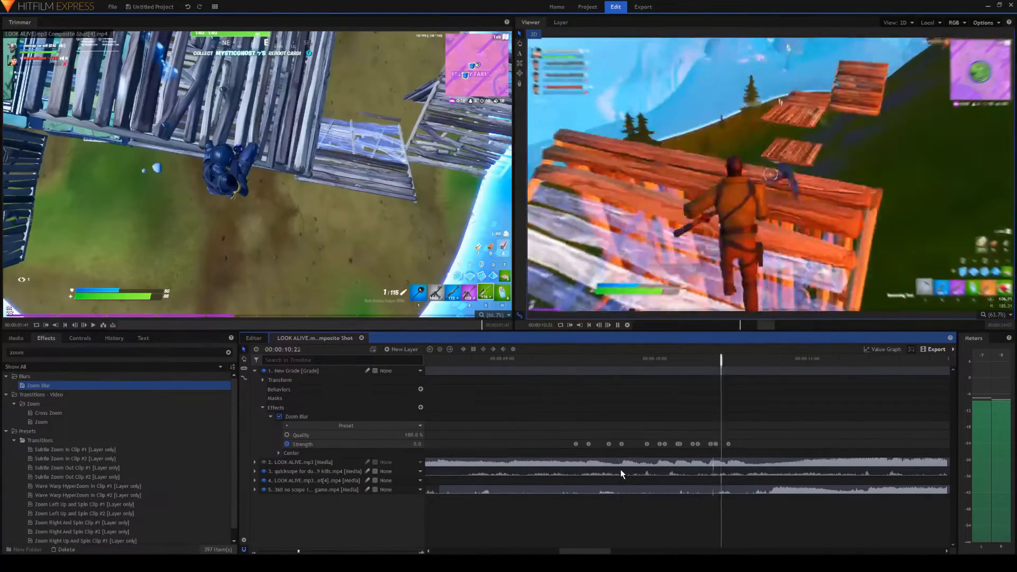
pyautogui.press('space')
pyautogui.moveTo(402, 444); pyautogui.dragTo(371, 444)
pyautogui.moveTo(819, 444); pyautogui.dragTo(758, 458)
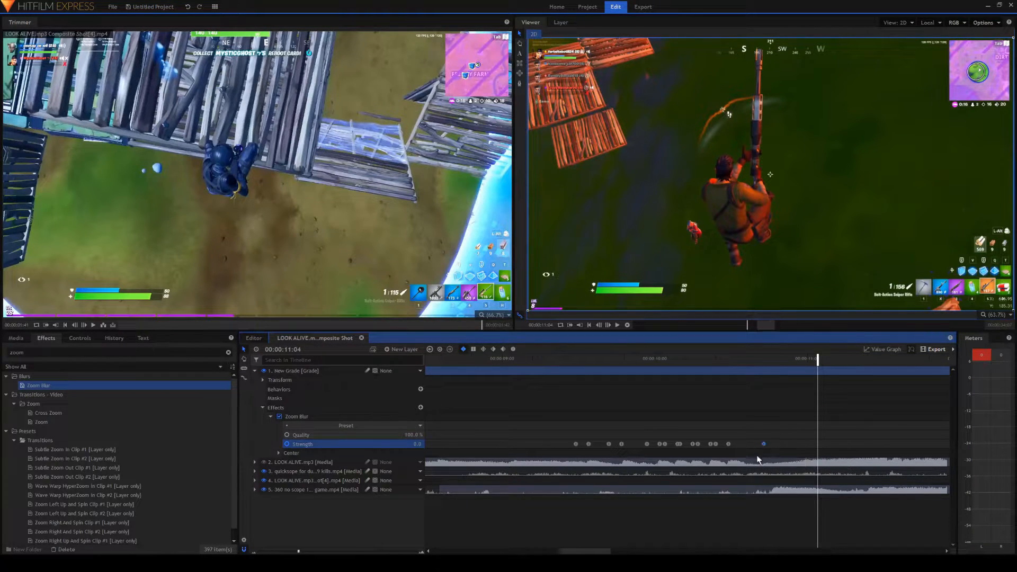
# Step: Sharpen the peaks of the Strength curve in the value graph and play the result from 00:00:09:15
pyautogui.click(881, 352)
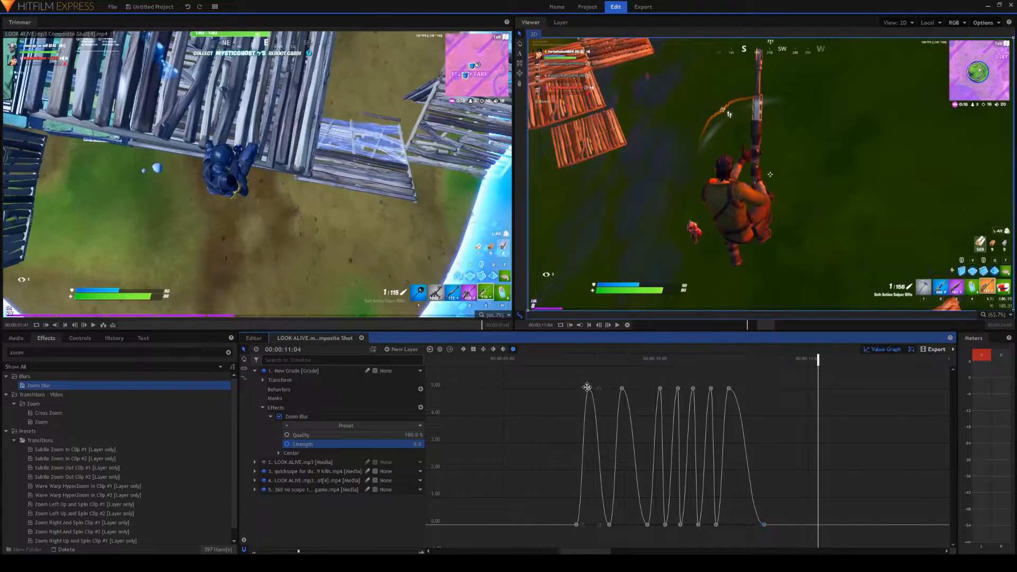
pyautogui.click(622, 388)
pyautogui.click(660, 388)
pyautogui.click(678, 389)
pyautogui.click(728, 389)
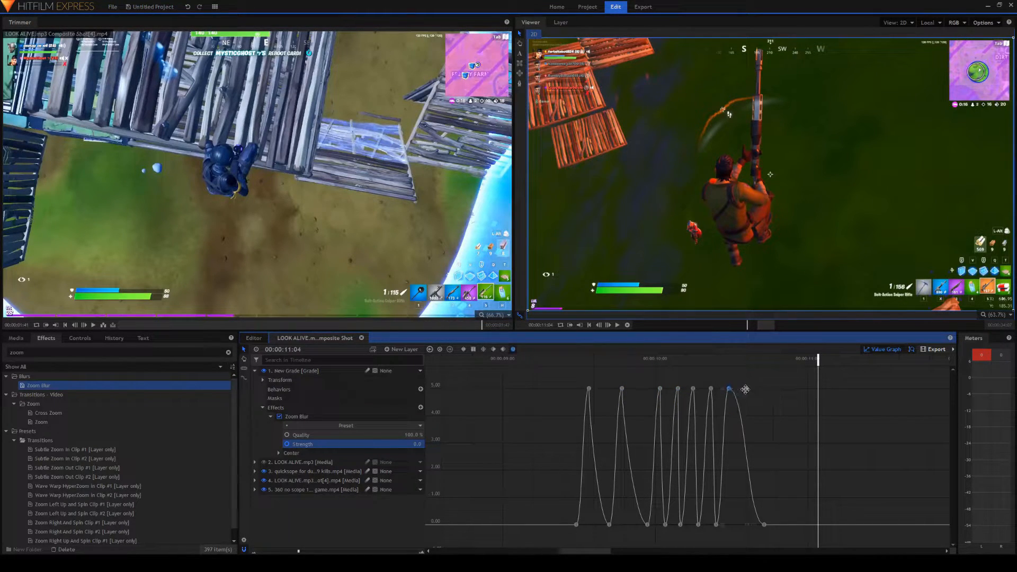
pyautogui.click(711, 388)
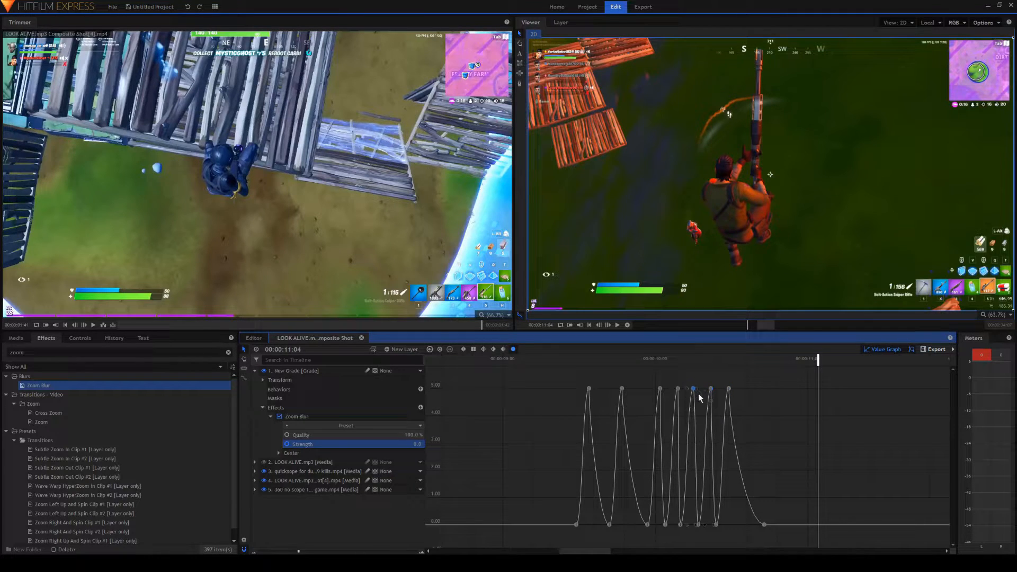
pyautogui.click(883, 349)
pyautogui.click(540, 358)
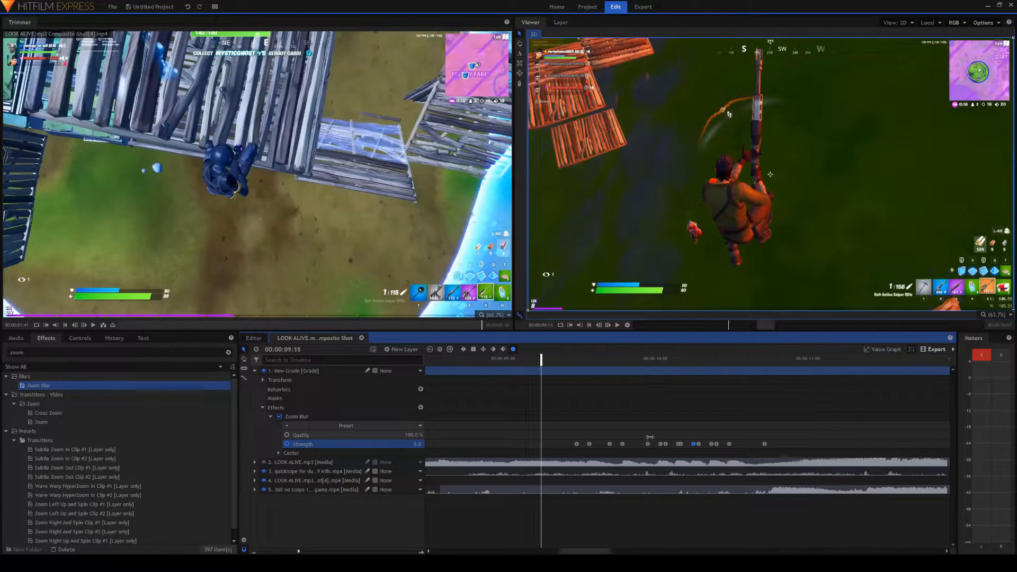
pyautogui.click(730, 501)
pyautogui.press('space')
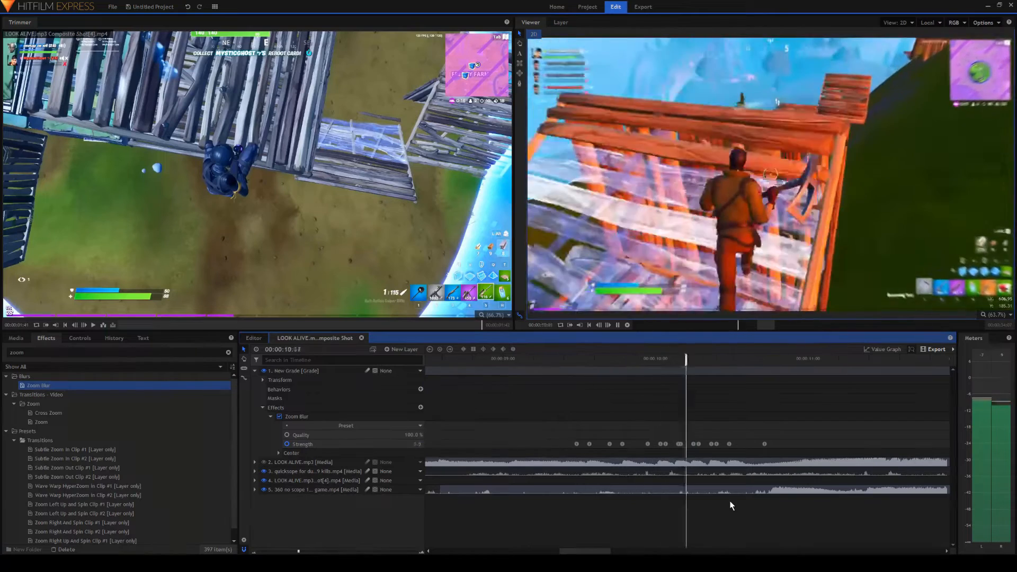
pyautogui.press('space')
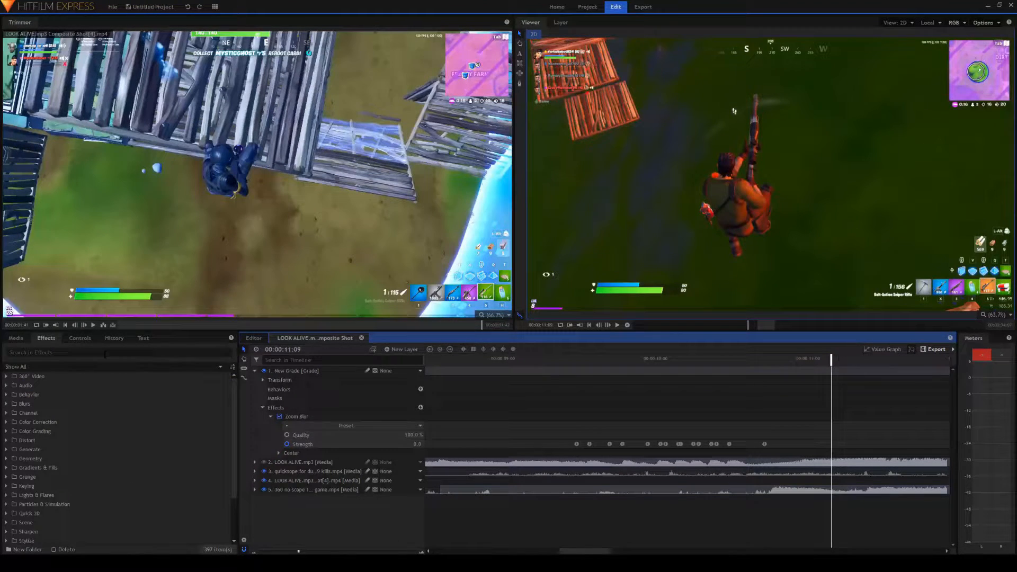
# Step: Search the effects for lightness, add Hue, Saturation & Lightness to the grade layer, and expand its Master settings
pyautogui.click(105, 352)
pyautogui.write('light')
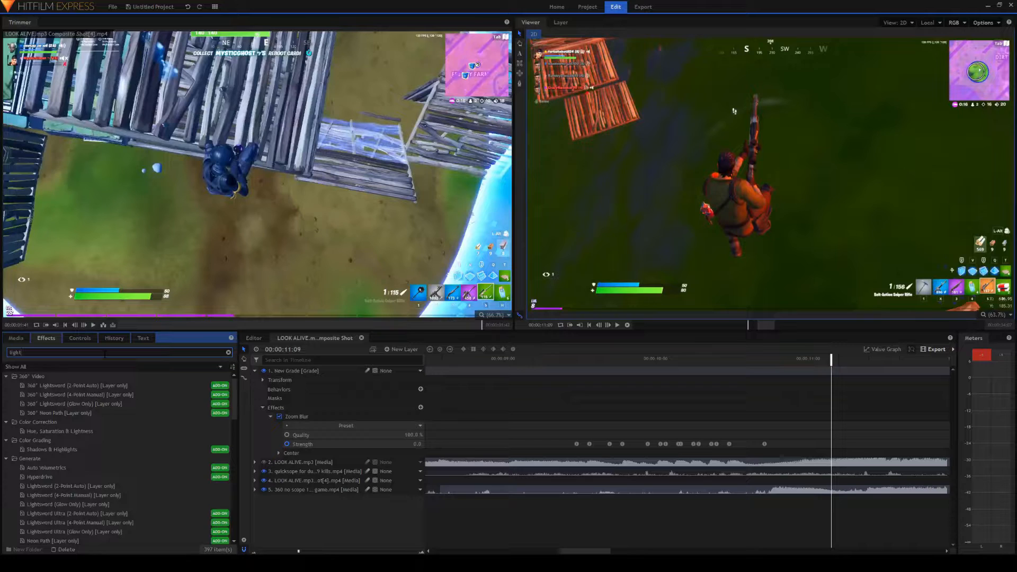
pyautogui.write('ness')
pyautogui.moveTo(42, 386); pyautogui.dragTo(284, 438)
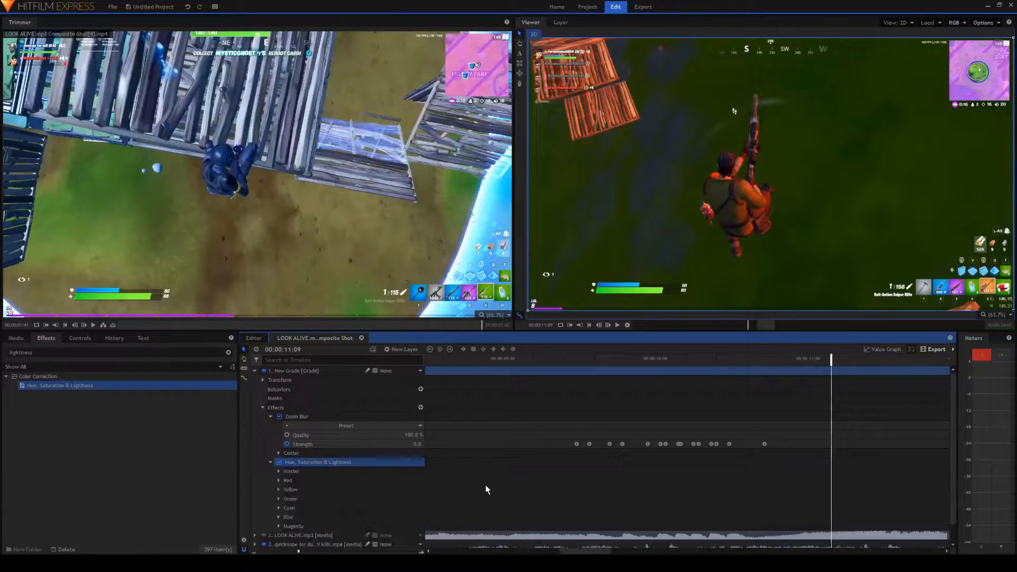
pyautogui.click(270, 462)
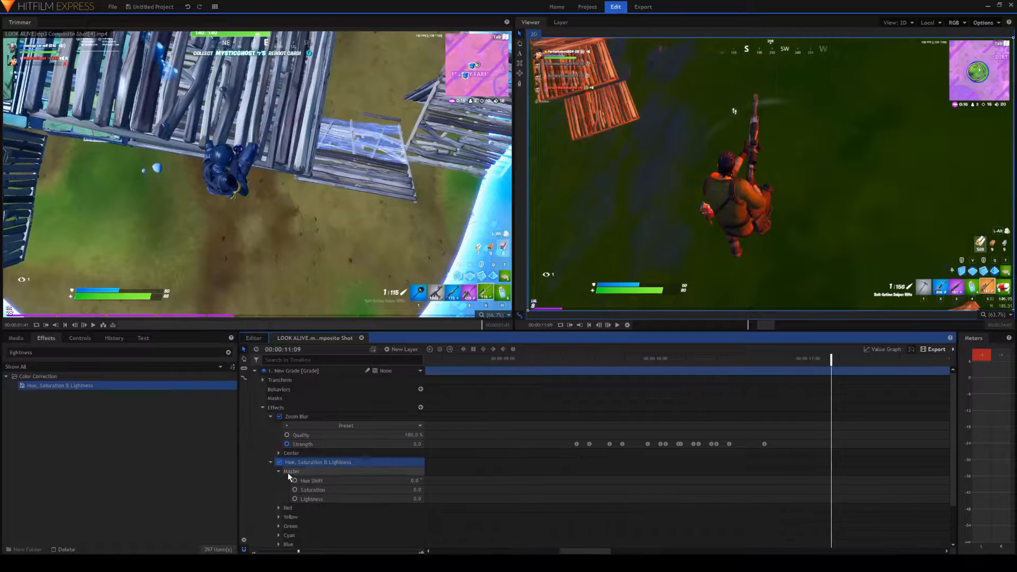
# Step: At the first blur peak, 00:00:09:34, try a Master Lightness of -10 and settle on -5.0
pyautogui.doubleClick(589, 444)
pyautogui.moveTo(948, 430); pyautogui.dragTo(949, 462)
pyautogui.moveTo(593, 551)
pyautogui.mouseDown()
pyautogui.moveTo(546, 551)
pyautogui.moveTo(578, 552)
pyautogui.mouseUp()
pyautogui.click(270, 417)
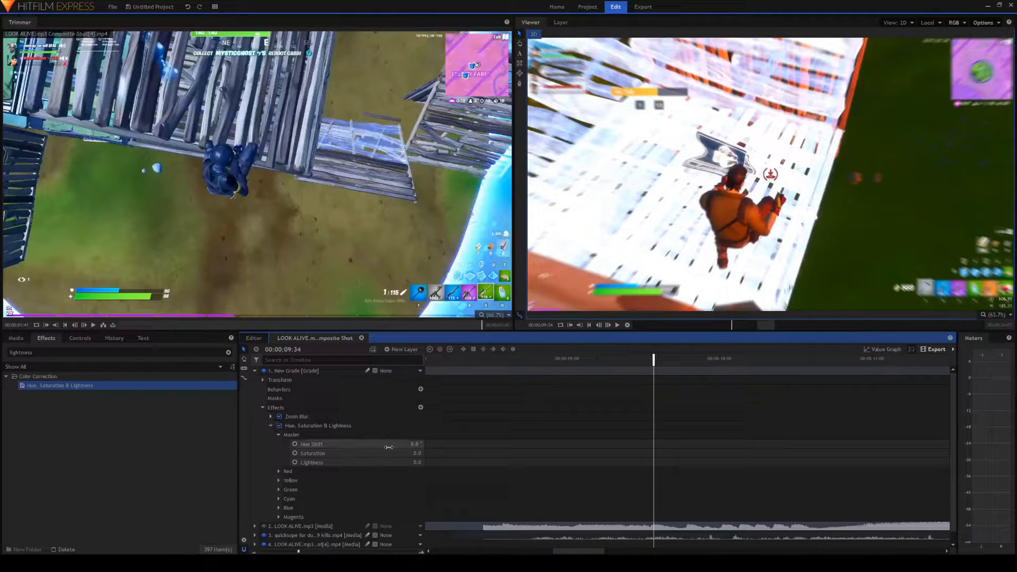
pyautogui.click(410, 463)
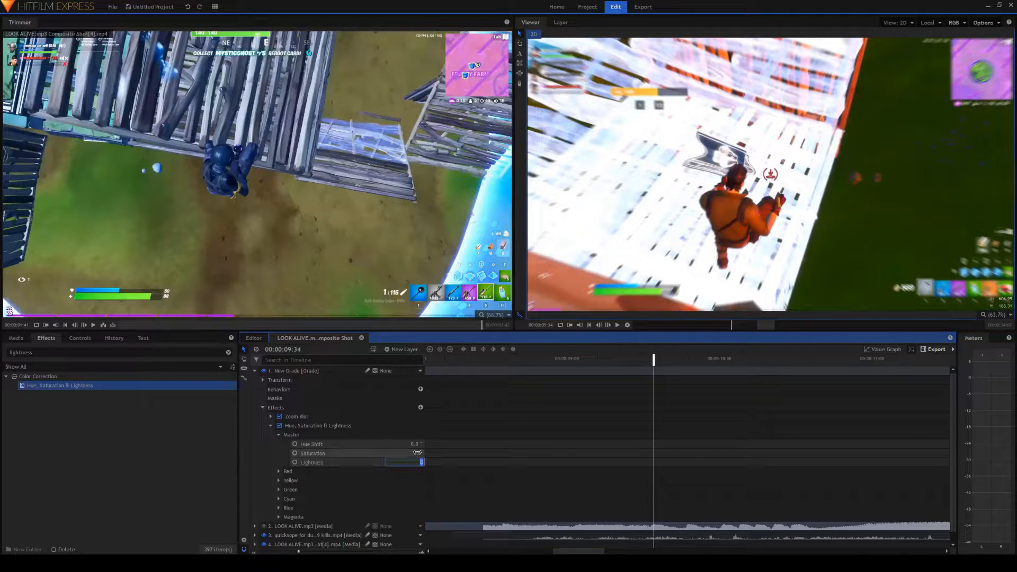
pyautogui.write('-10')
pyautogui.press('Return')
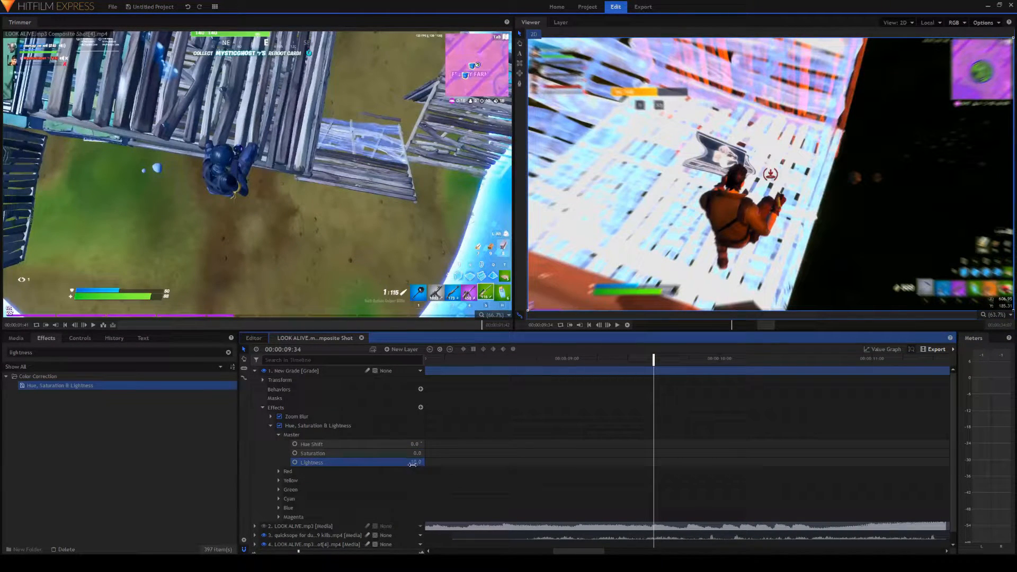
pyautogui.click(406, 464)
pyautogui.write('5')
pyautogui.press('Return')
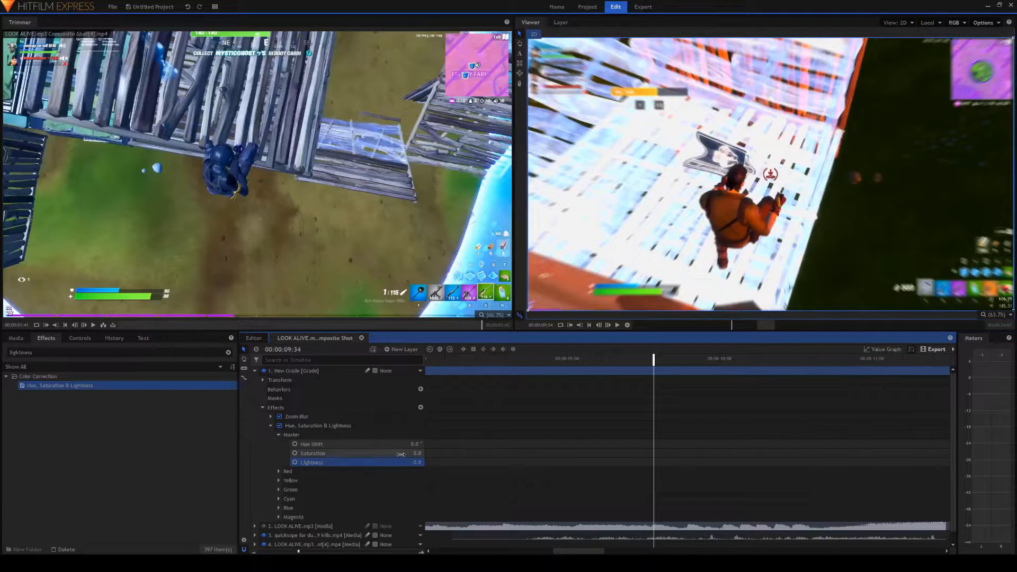
# Step: Compare the image without the effect, start keyframing Lightness at 00:00:09:34, and add a keyframe of 0 at 00:00:09:28
pyautogui.click(279, 426)
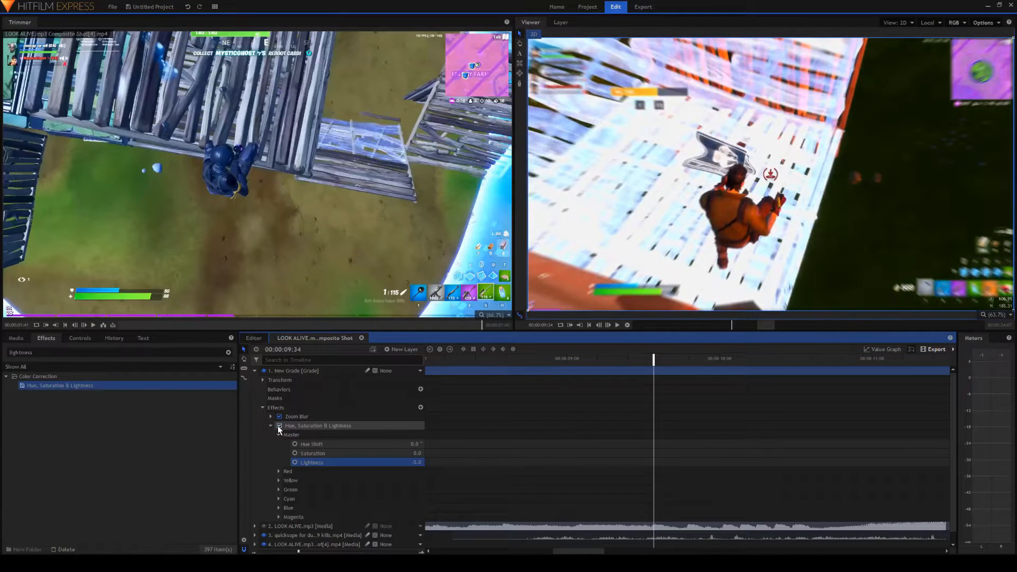
pyautogui.click(279, 426)
pyautogui.click(295, 462)
pyautogui.click(637, 360)
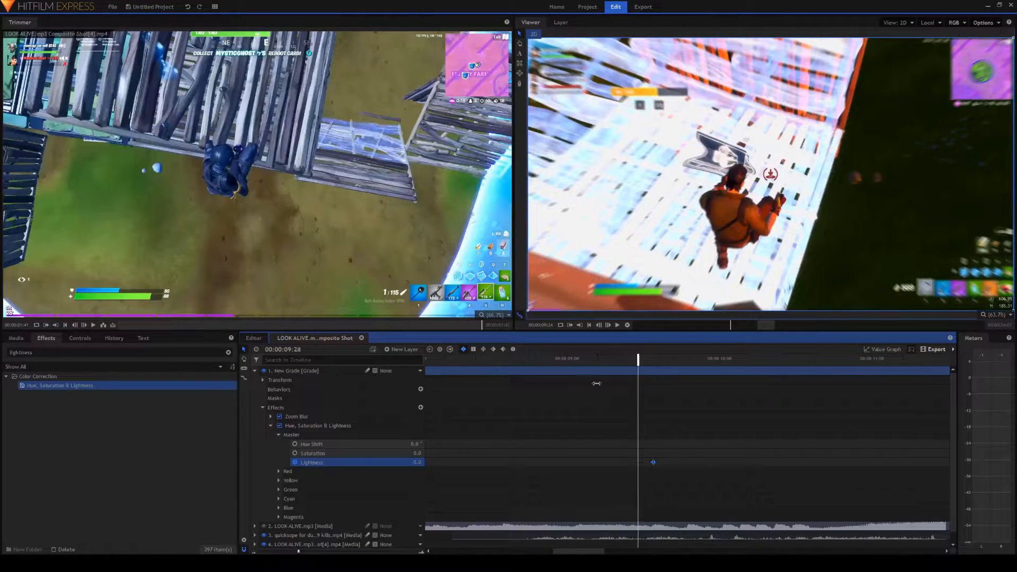
pyautogui.click(416, 462)
pyautogui.write('0')
pyautogui.press('Return')
# Step: Select both Lightness keyframes and reshape the curve between them in the value graph
pyautogui.moveTo(659, 467); pyautogui.dragTo(632, 453)
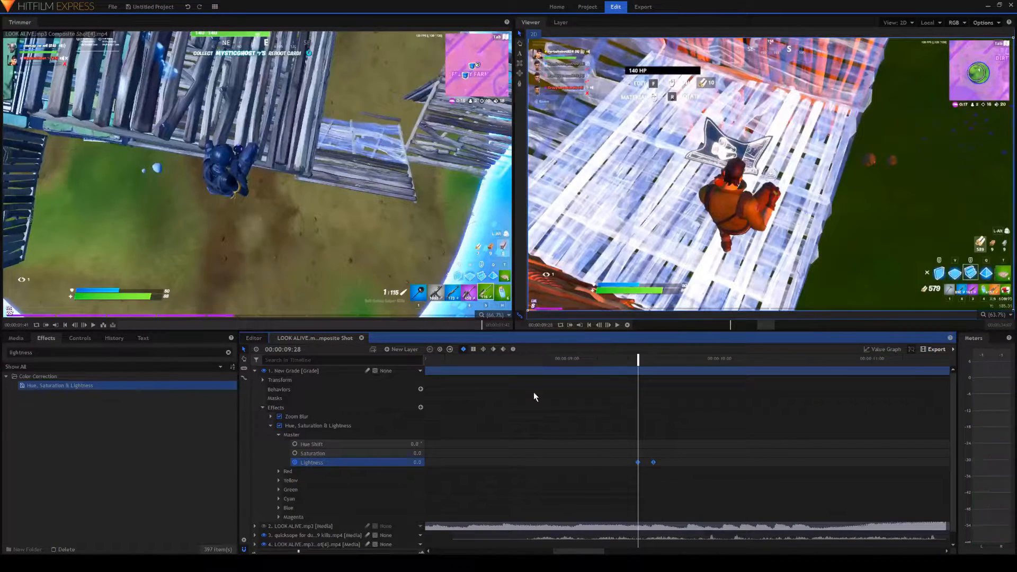
pyautogui.click(882, 349)
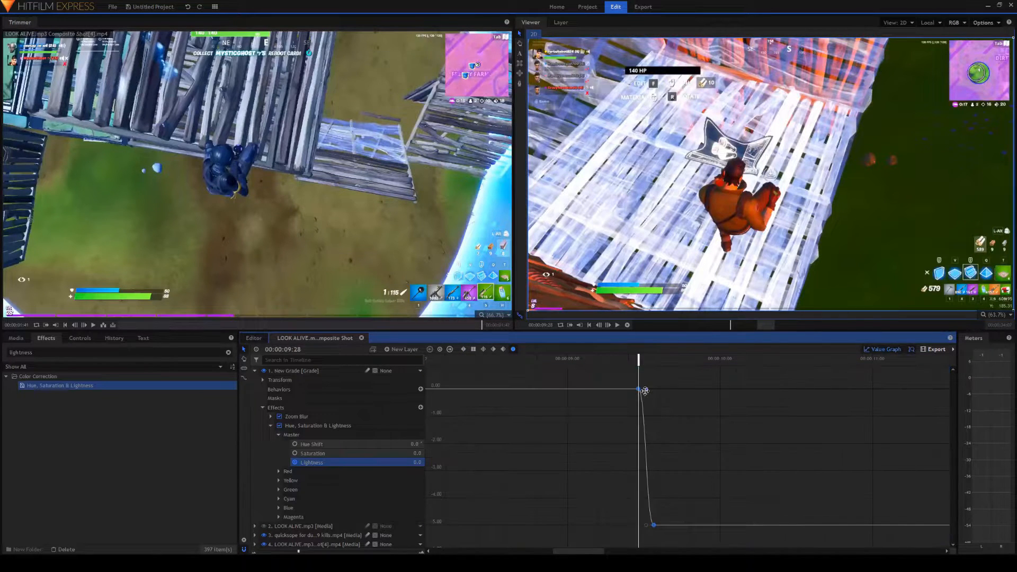
pyautogui.moveTo(644, 388); pyautogui.dragTo(651, 390)
pyautogui.moveTo(645, 525); pyautogui.dragTo(667, 521)
pyautogui.click(882, 349)
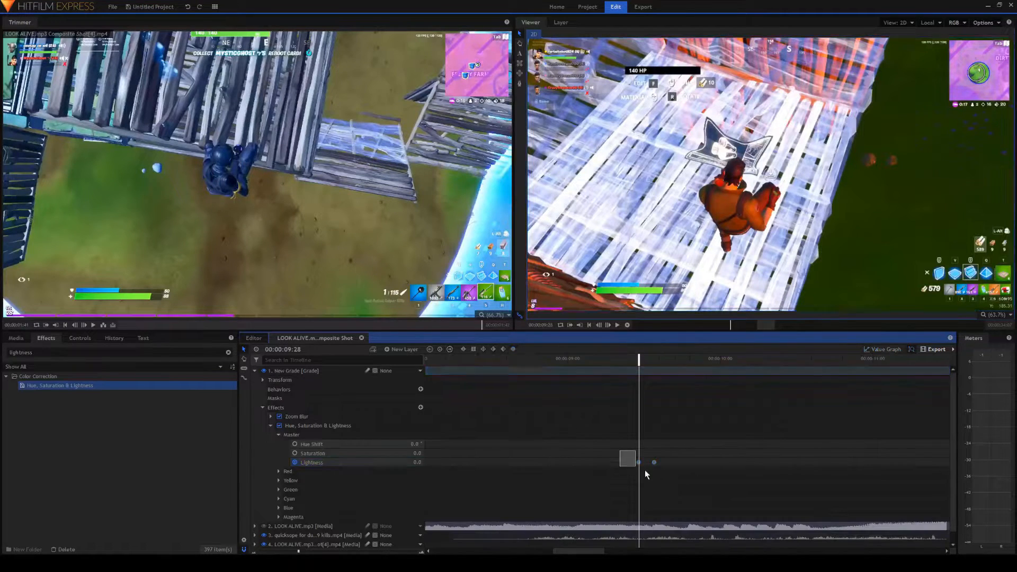
# Step: Paste the Lightness keyframe pair at the next two beats, aligning the -5.0 keyframes with 00:00:09:48 and 00:00:10:02
pyautogui.click(679, 362)
pyautogui.hotkey('ctrl', 'v')
pyautogui.moveTo(695, 463); pyautogui.dragTo(689, 463)
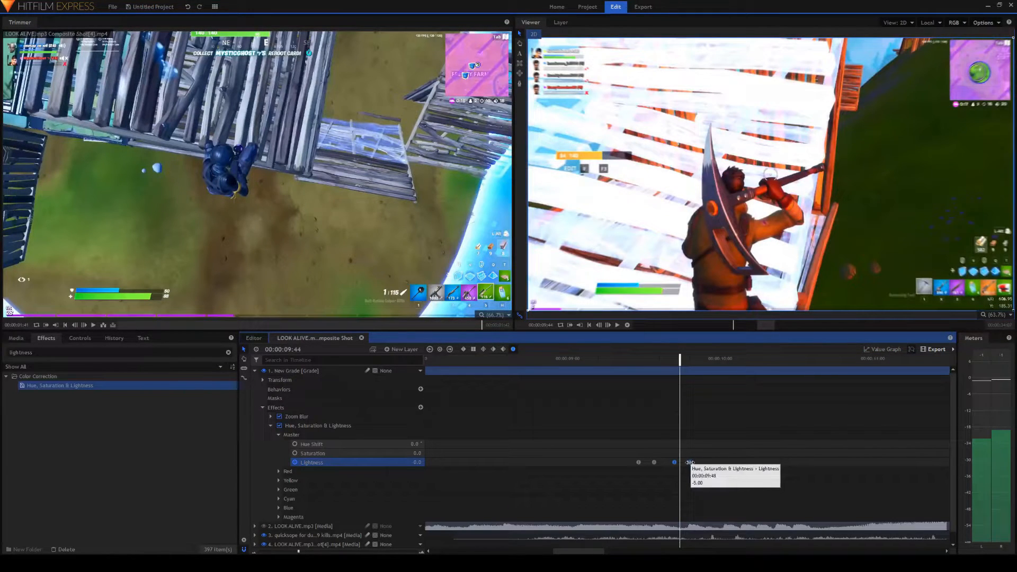
pyautogui.doubleClick(689, 462)
pyautogui.click(710, 362)
pyautogui.hotkey('ctrl', 'v')
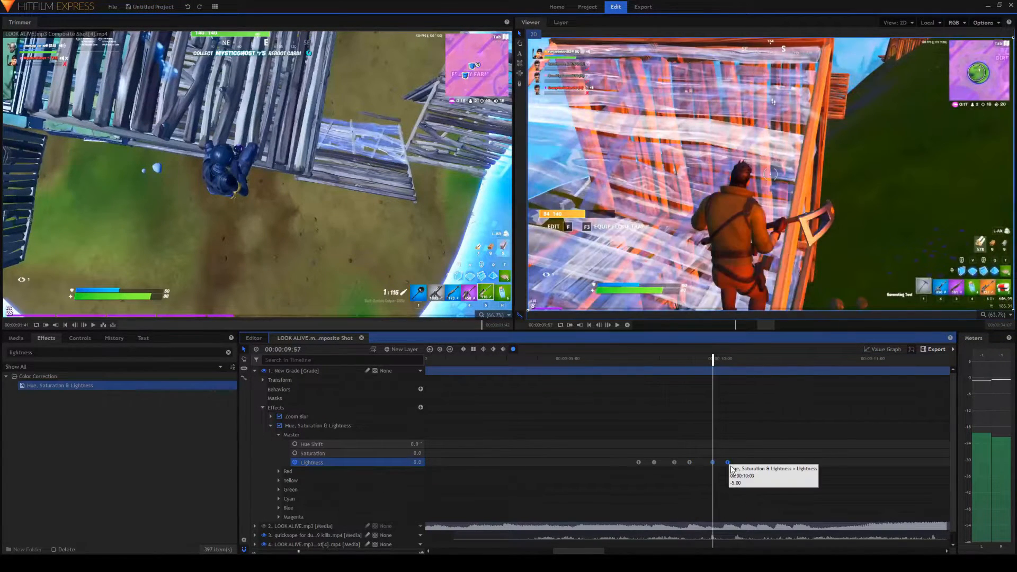
pyautogui.doubleClick(725, 461)
# Step: Paste the Lightness keyframe pair at the next beat and align its -5.0 keyframe with 00:00:10:08
pyautogui.click(736, 363)
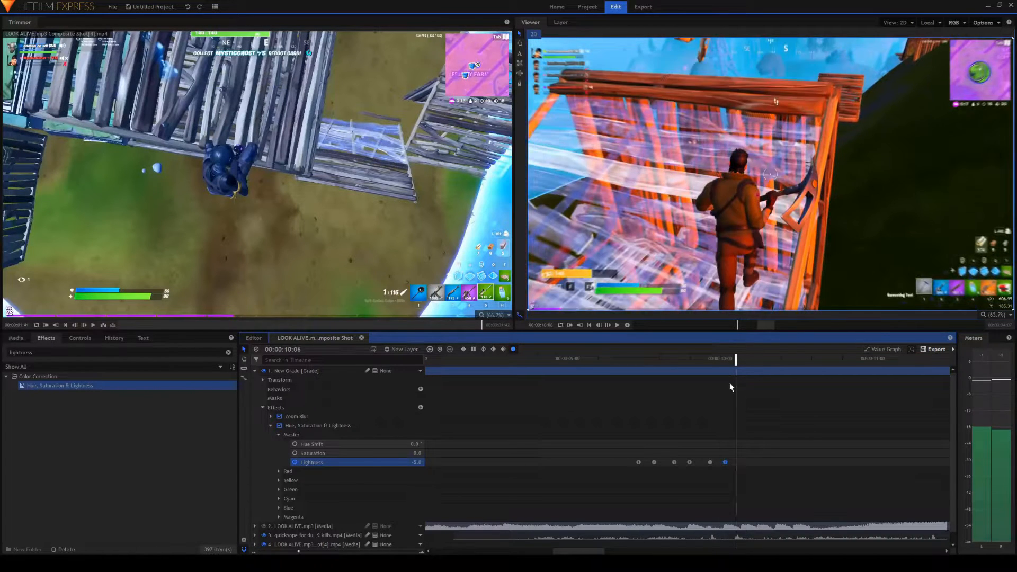
pyautogui.hotkey('ctrl', 'v')
pyautogui.moveTo(751, 462); pyautogui.dragTo(742, 462)
pyautogui.doubleClick(741, 462)
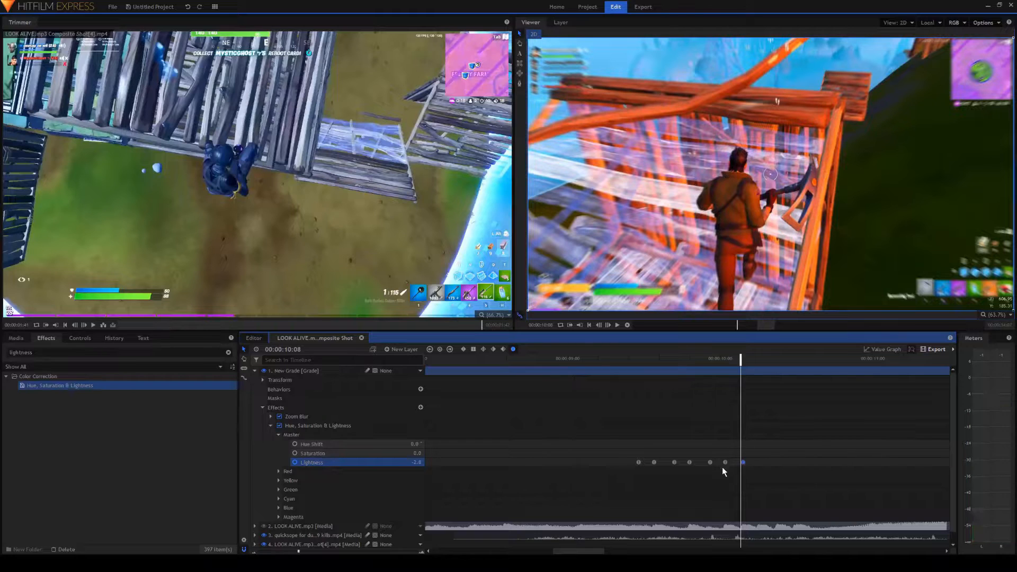
# Step: Set the Lightness keyframe at 00:00:10:02 to -5 and add a keyframe of 0 at 00:00:10:05
pyautogui.doubleClick(725, 461)
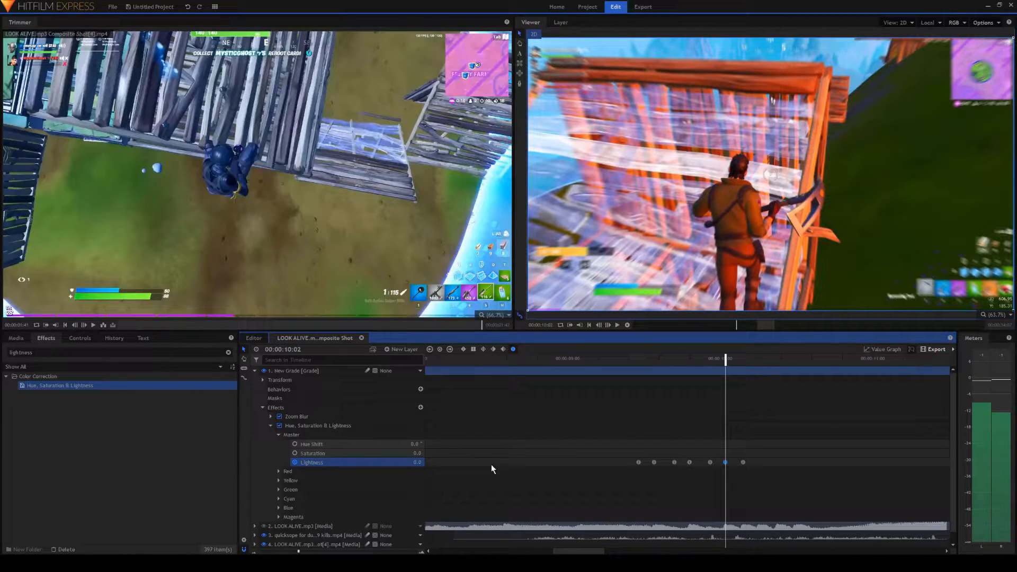
pyautogui.click(416, 462)
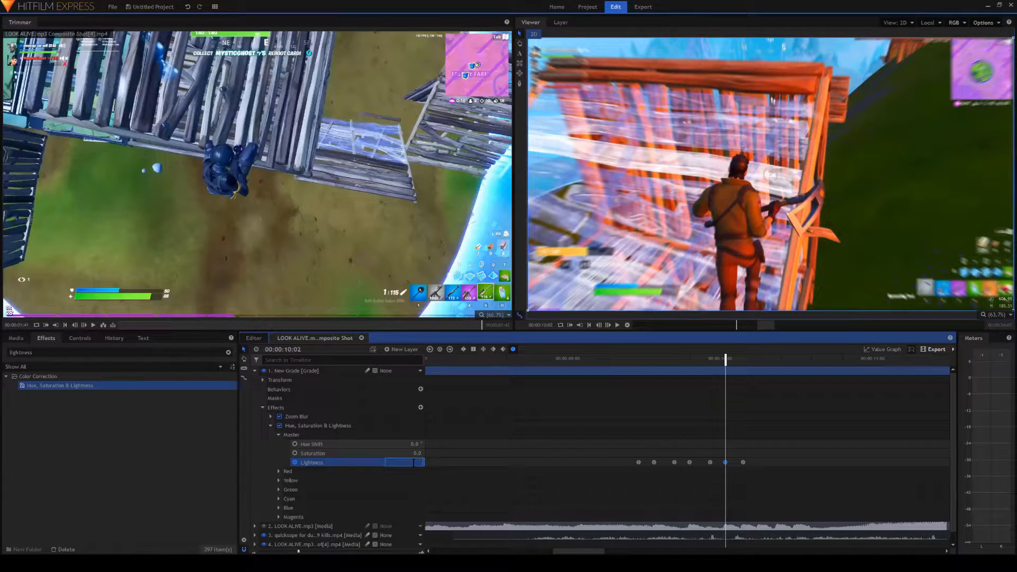
pyautogui.write('-5')
pyautogui.press('Return')
pyautogui.click(608, 325)
pyautogui.click(608, 324)
pyautogui.click(607, 325)
pyautogui.click(416, 462)
pyautogui.write('0')
pyautogui.press('Return')
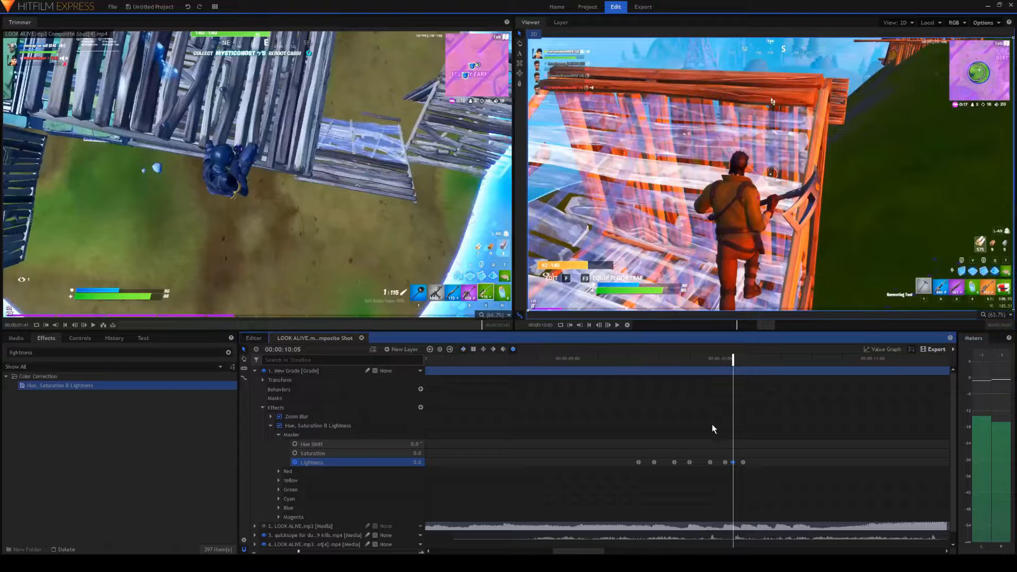
# Step: Paste the Lightness keyframe pair for two more beats, aligning the -5.0 keyframes with 00:00:10:15 and 00:00:10:22
pyautogui.click(748, 361)
pyautogui.hotkey('ctrl', 'v')
pyautogui.click(749, 479)
pyautogui.moveTo(748, 461)
pyautogui.mouseDown()
pyautogui.moveTo(754, 453)
pyautogui.moveTo(758, 462)
pyautogui.mouseUp()
pyautogui.doubleClick(758, 463)
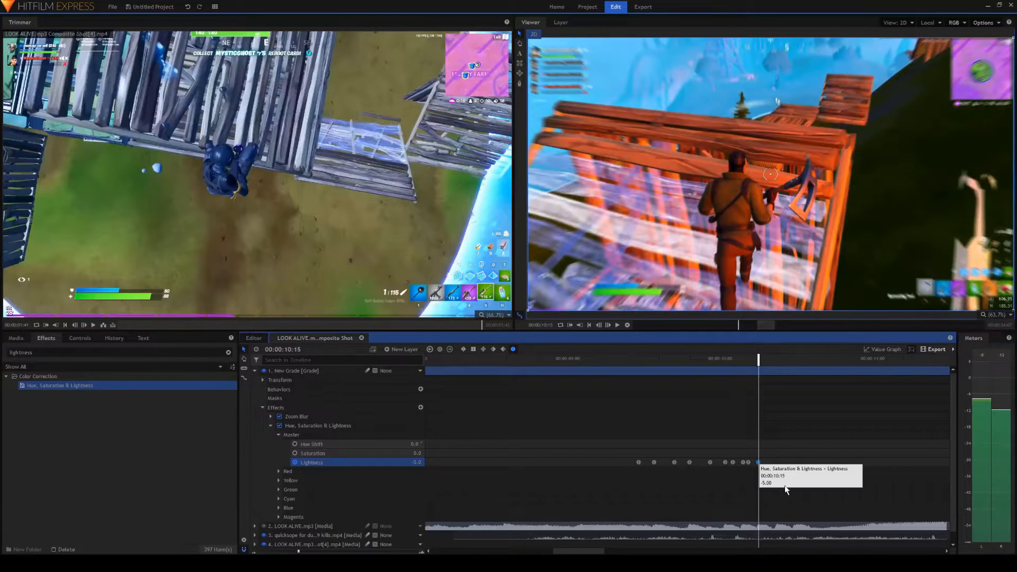
pyautogui.click(769, 359)
pyautogui.hotkey('ctrl', 'v')
pyautogui.moveTo(784, 463); pyautogui.dragTo(775, 465)
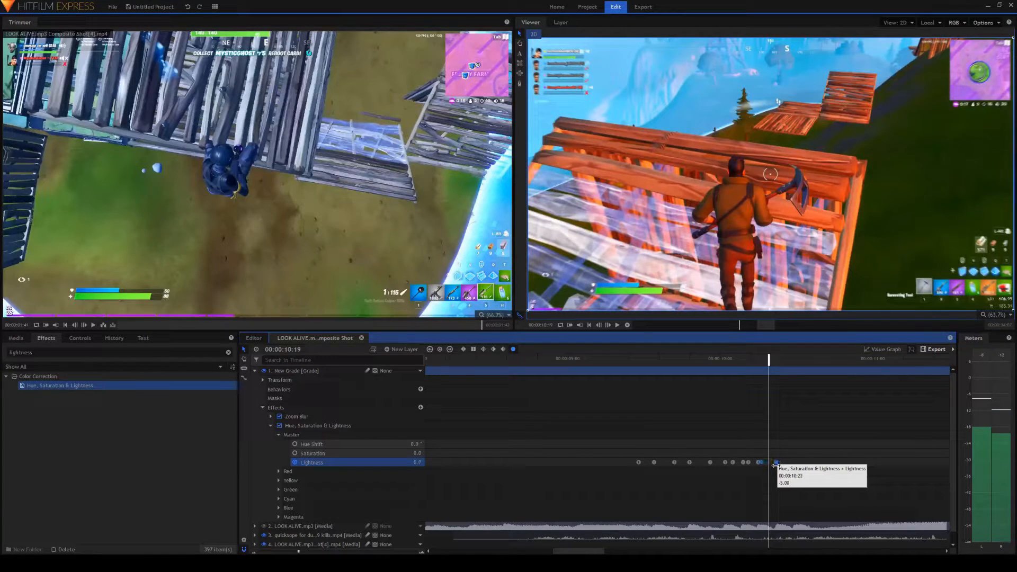
pyautogui.click(799, 414)
pyautogui.doubleClick(775, 462)
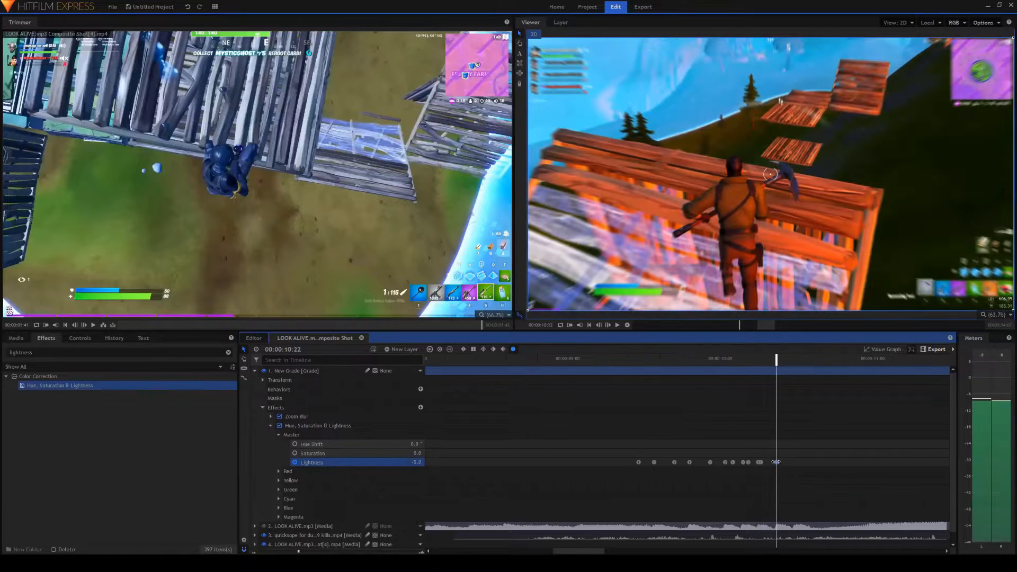
# Step: Paste another Lightness keyframe pair after 00:00:10:22 and move its -5.0 keyframe onto the next beat
pyautogui.click(786, 361)
pyautogui.hotkey('ctrl', 'v')
pyautogui.moveTo(799, 462); pyautogui.dragTo(792, 463)
# Step: Set the Lightness keyframe at 00:00:10:22 to -5 and add a keyframe of 0 at 00:00:10:24
pyautogui.doubleClick(772, 462)
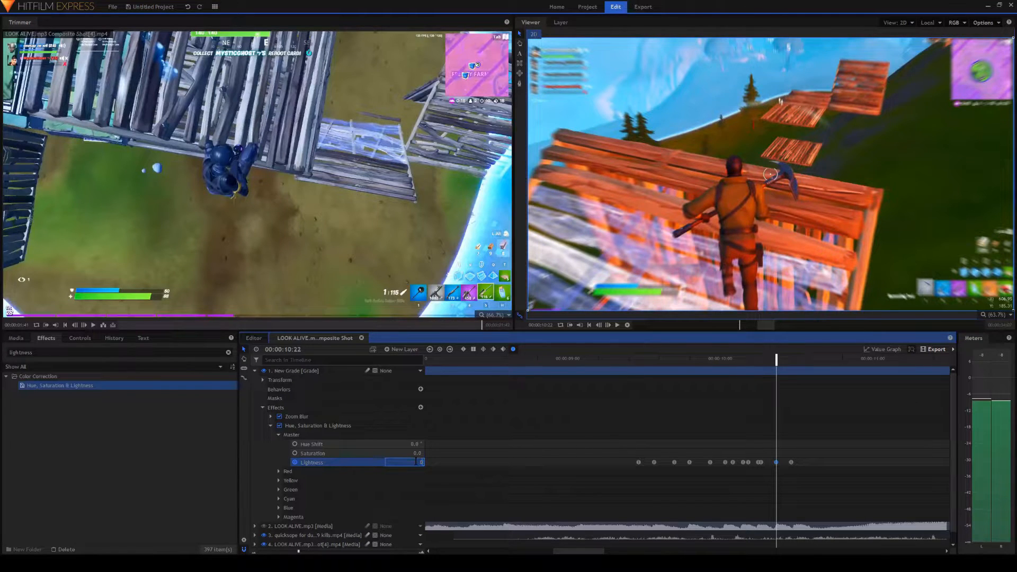
pyautogui.write('-5')
pyautogui.press('Return')
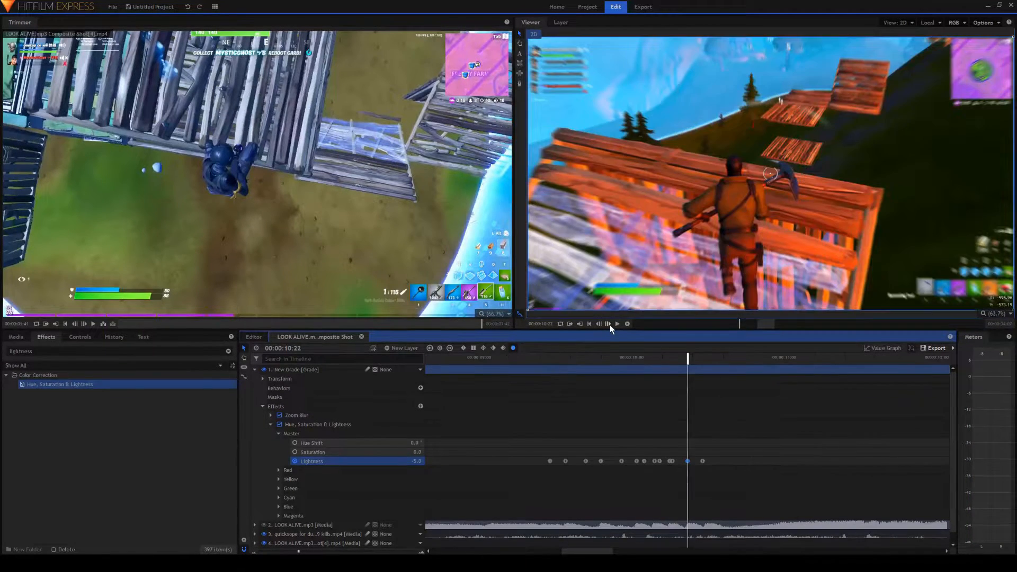
pyautogui.click(608, 325)
pyautogui.click(608, 325)
pyautogui.click(416, 462)
pyautogui.write('0')
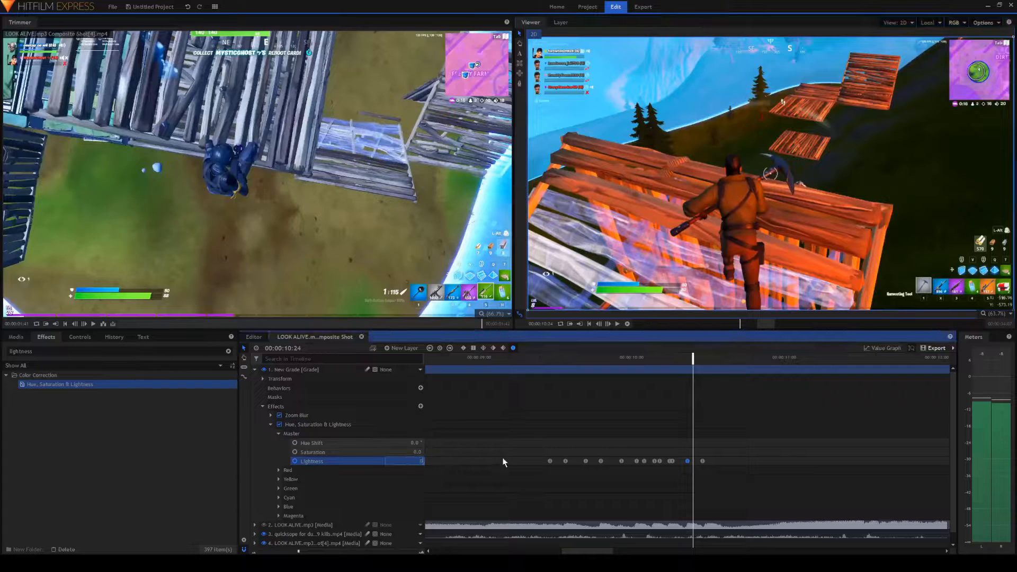
pyautogui.press('Return')
# Step: Add a closing Lightness keyframe of 0 shortly after the last pulse
pyautogui.click(726, 358)
pyautogui.click(419, 461)
pyautogui.write('0')
pyautogui.press('Return')
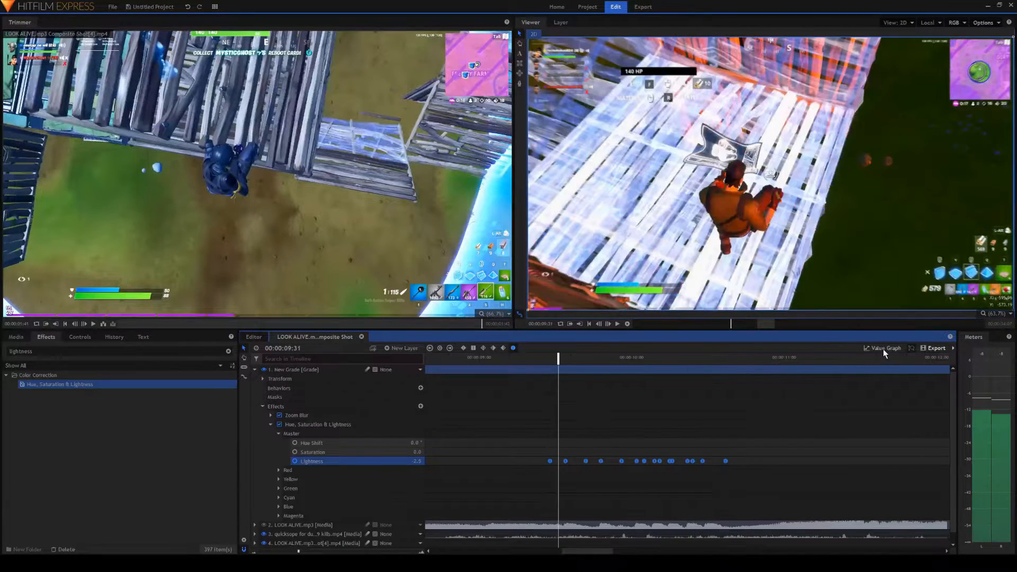
# Step: Check the Lightness curve in the value graph and play back the pulses from before 00:00:09:28
pyautogui.click(883, 348)
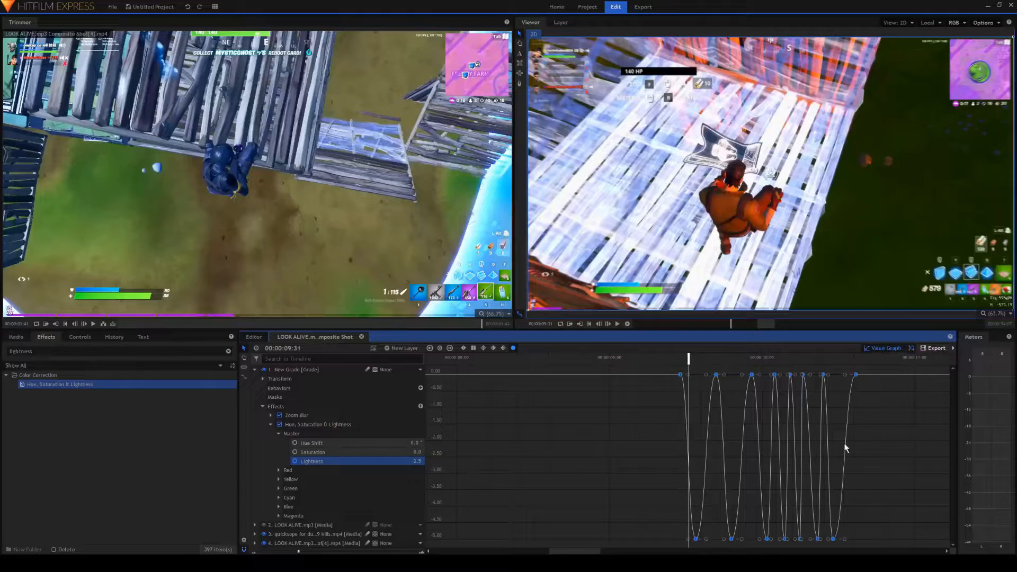
pyautogui.click(884, 348)
pyautogui.click(650, 359)
pyautogui.press('space')
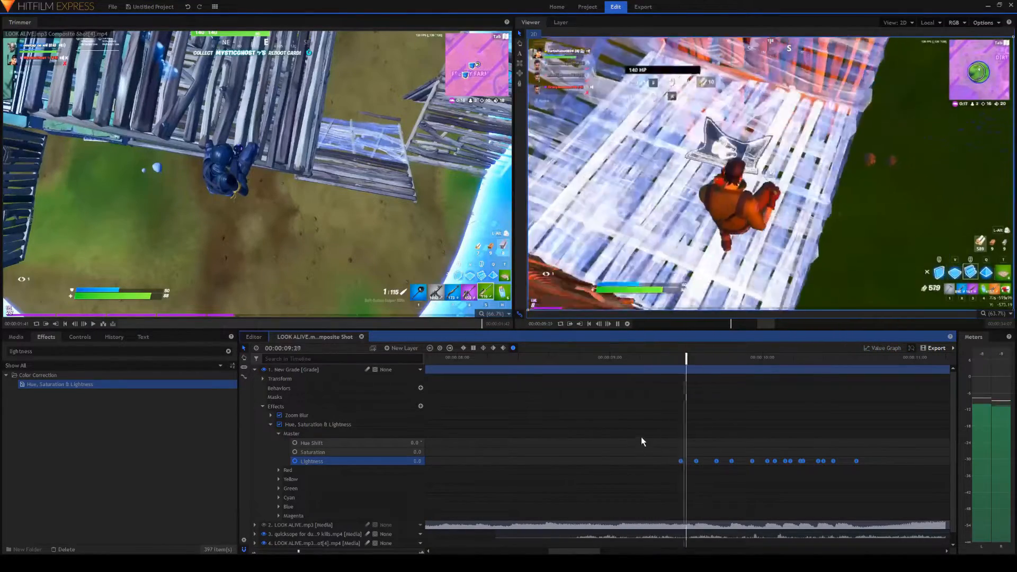
pyautogui.press('space')
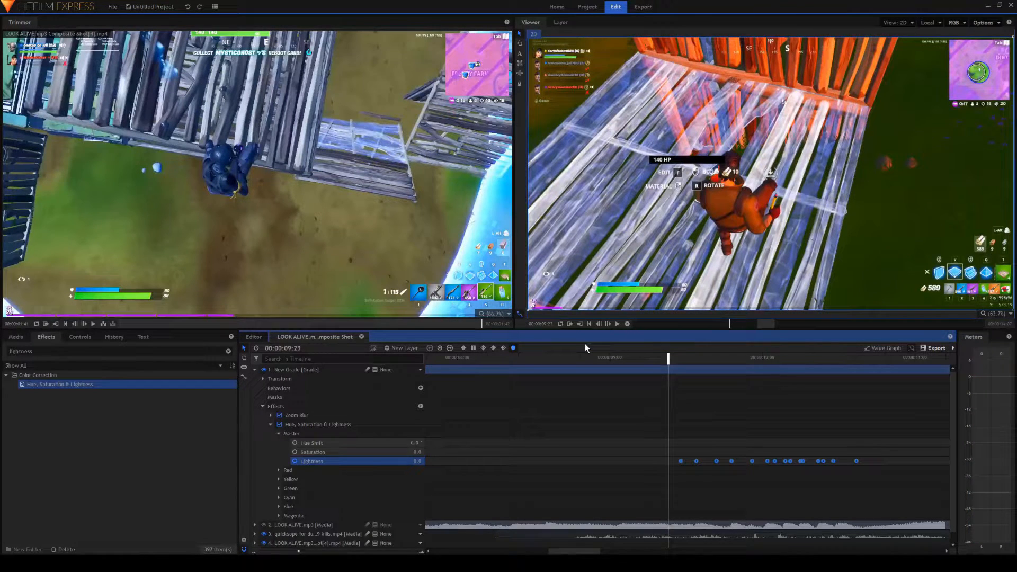
pyautogui.press('space')
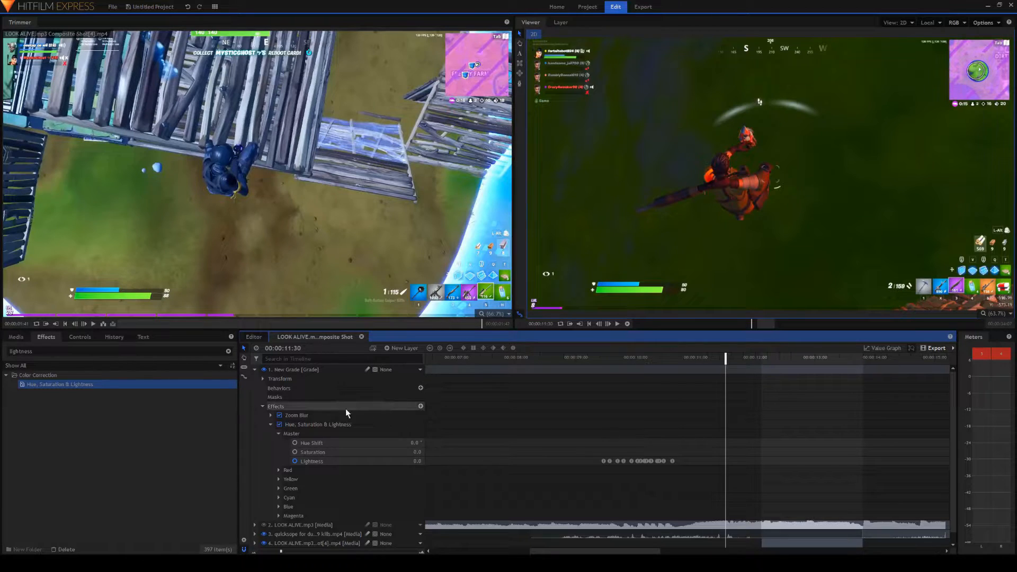
# Step: Expand the Zoom Blur settings on the grade layer and add a Strength keyframe of 10 on the gunshot at 00:00:11:27
pyautogui.click(271, 424)
pyautogui.click(270, 415)
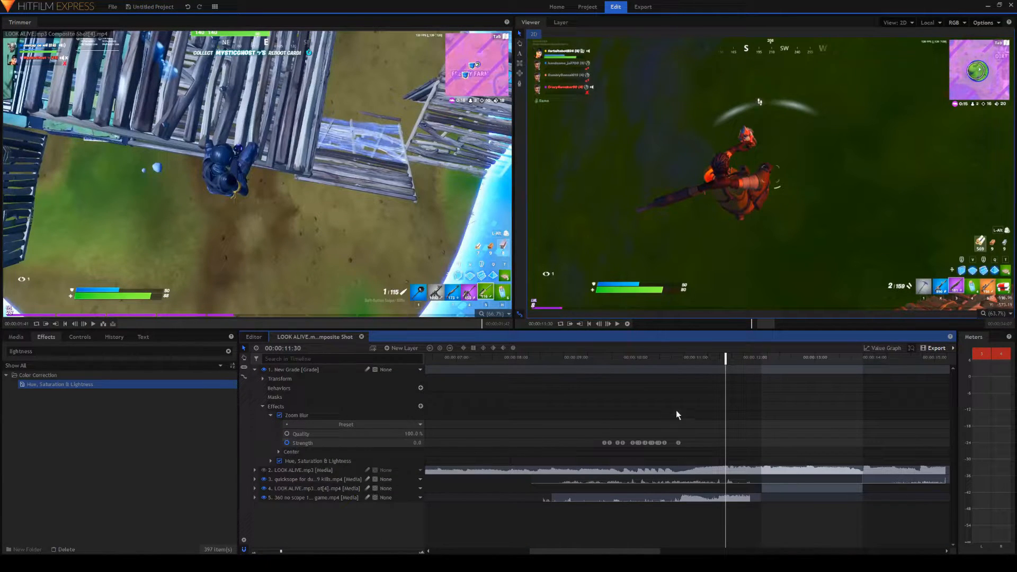
pyautogui.moveTo(725, 356); pyautogui.dragTo(721, 359)
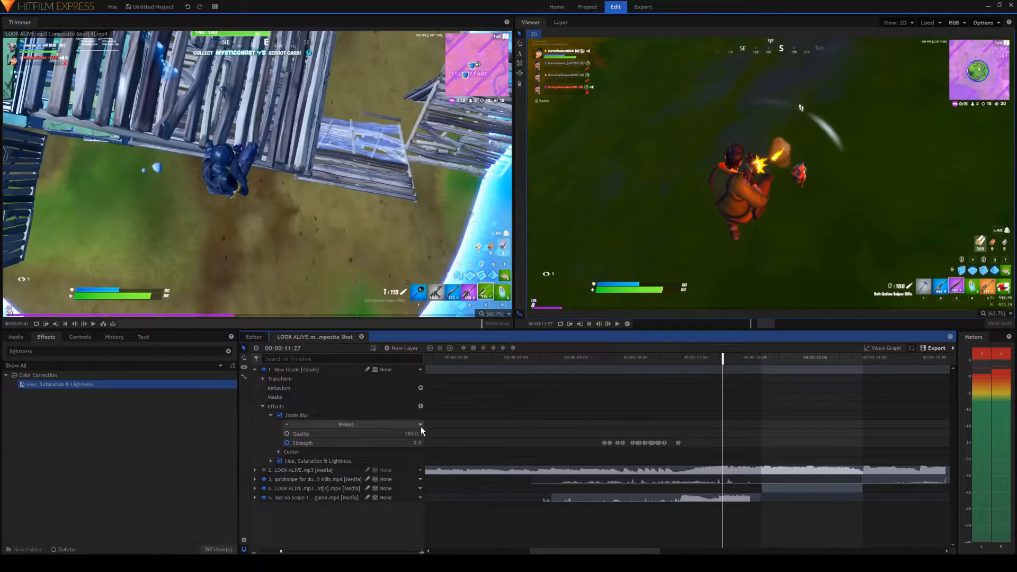
pyautogui.click(417, 443)
pyautogui.write('10')
pyautogui.press('Return')
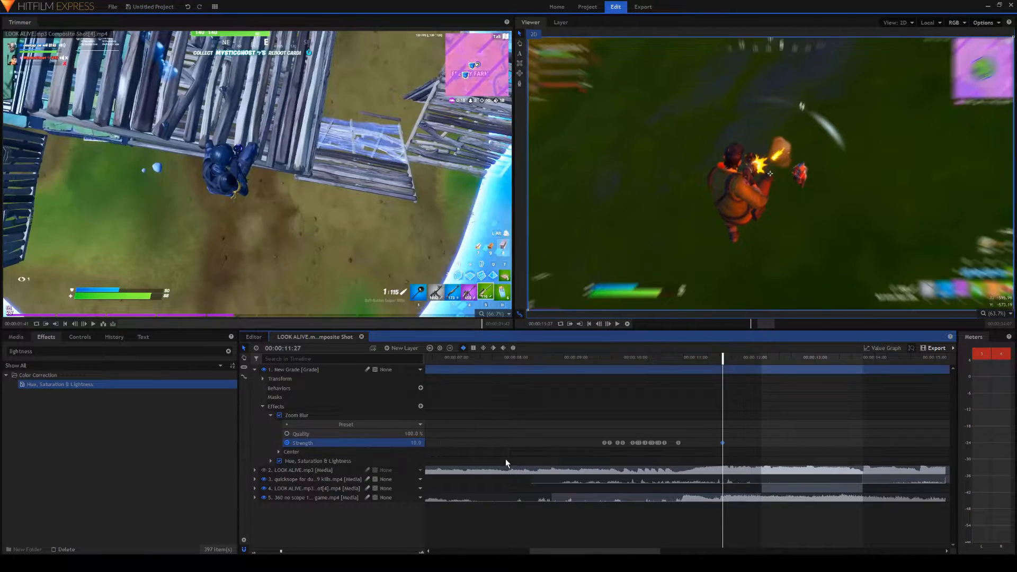
# Step: Add Zoom Blur Strength keyframes of 0 at 00:00:11:06 and 00:00:11:48, on either side of the gunshot peak
pyautogui.click(702, 358)
pyautogui.click(415, 443)
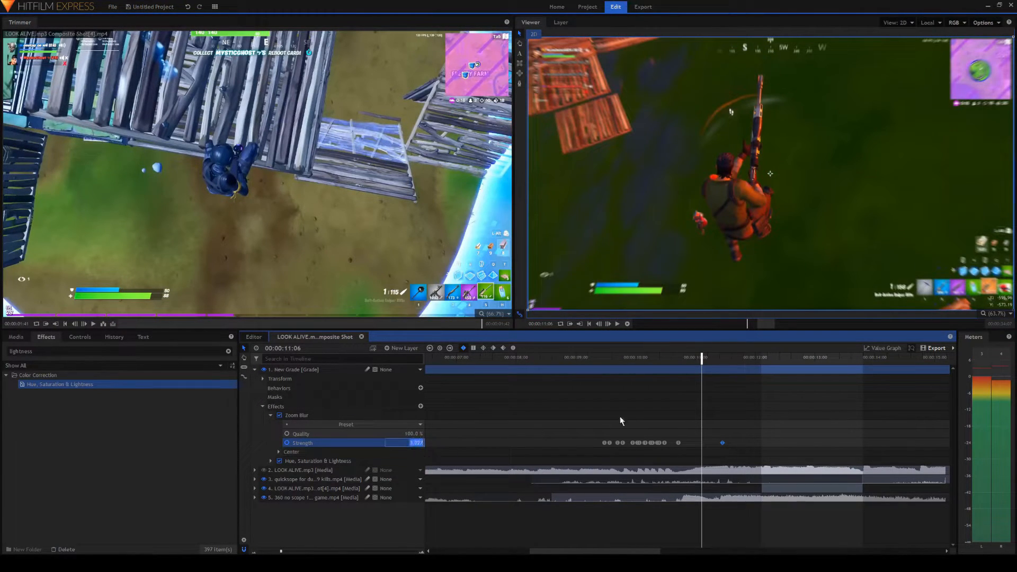
pyautogui.write('0')
pyautogui.press('Return')
pyautogui.click(743, 359)
pyautogui.click(417, 443)
pyautogui.write('0')
pyautogui.press('Return')
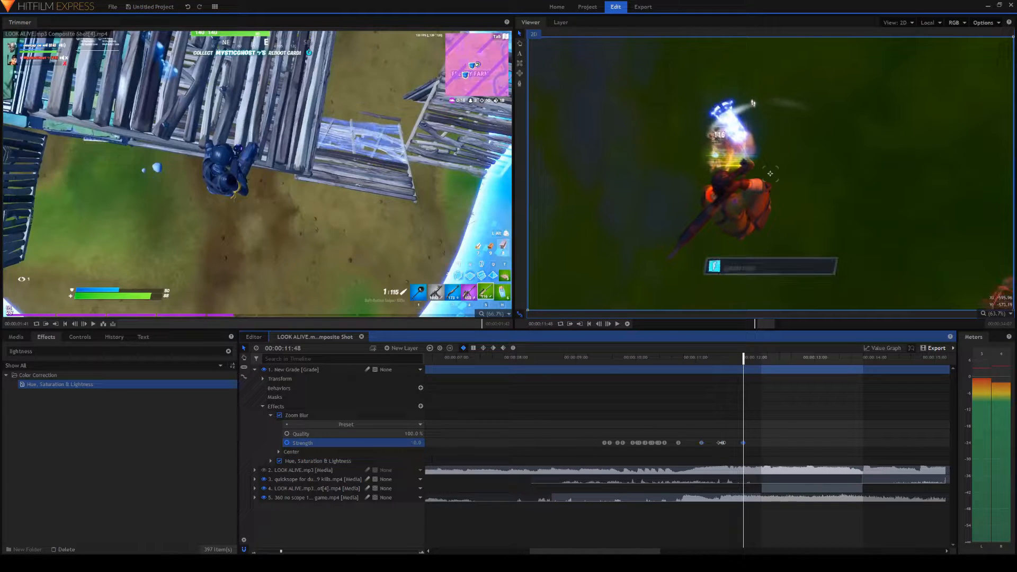
# Step: Smooth the three gunshot Strength keyframes, reshape their curve into a narrow spike in the value graph, and play it back
pyautogui.moveTo(742, 442)
pyautogui.mouseDown()
pyautogui.moveTo(711, 437)
pyautogui.moveTo(757, 447)
pyautogui.mouseUp()
pyautogui.click(513, 348)
pyautogui.click(884, 348)
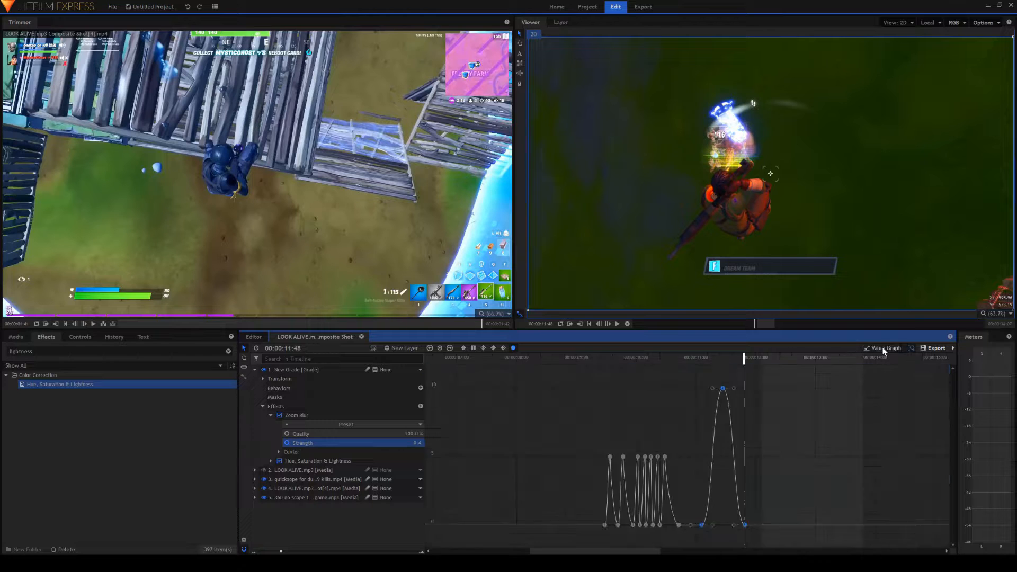
pyautogui.moveTo(712, 388); pyautogui.dragTo(722, 463)
pyautogui.moveTo(732, 525); pyautogui.dragTo(717, 523)
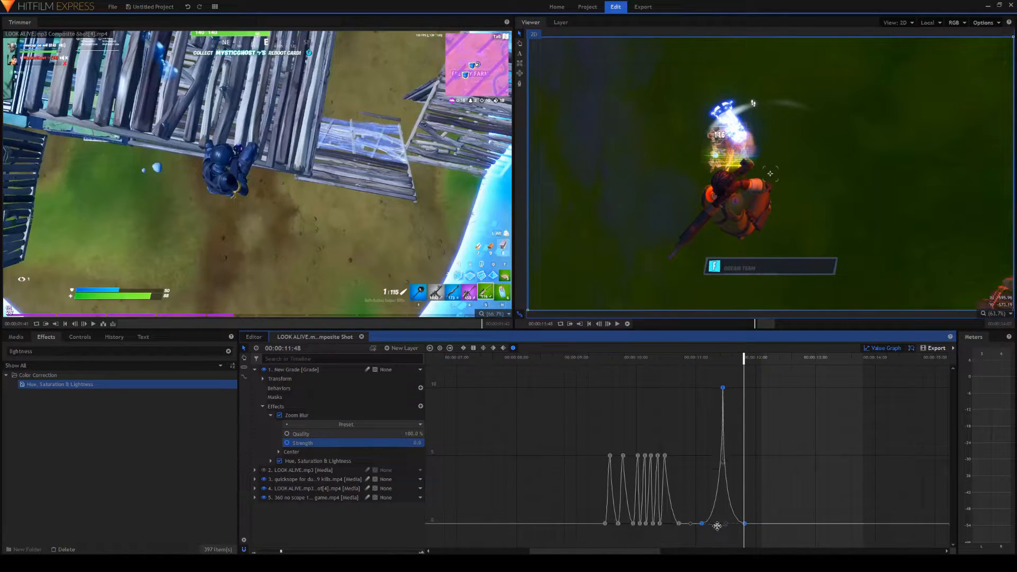
pyautogui.click(696, 359)
pyautogui.press('space')
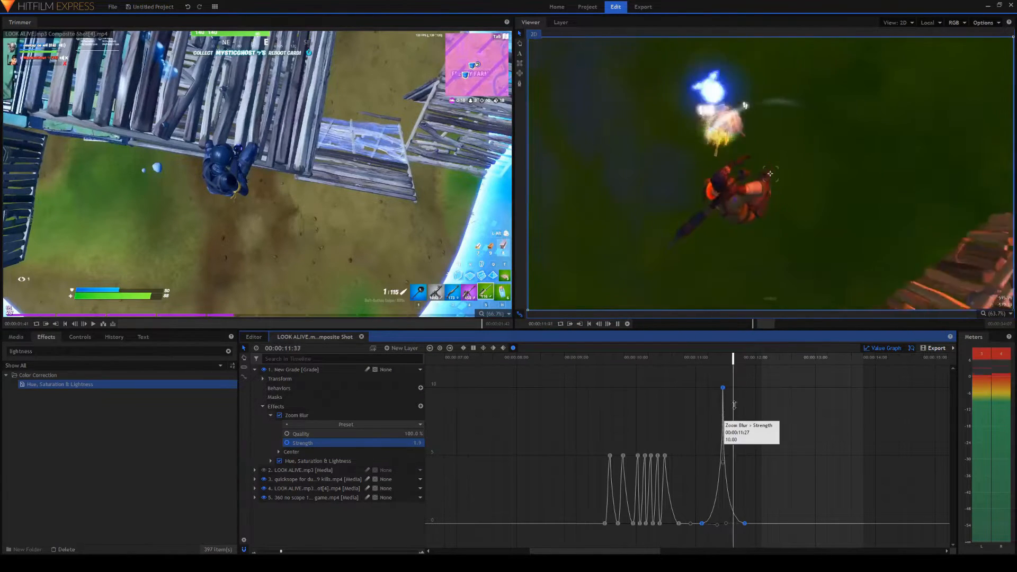
# Step: Set the peak Strength keyframe at 00:00:11:27 to 14.0 and play back the gunshot
pyautogui.click(883, 348)
pyautogui.click(723, 442)
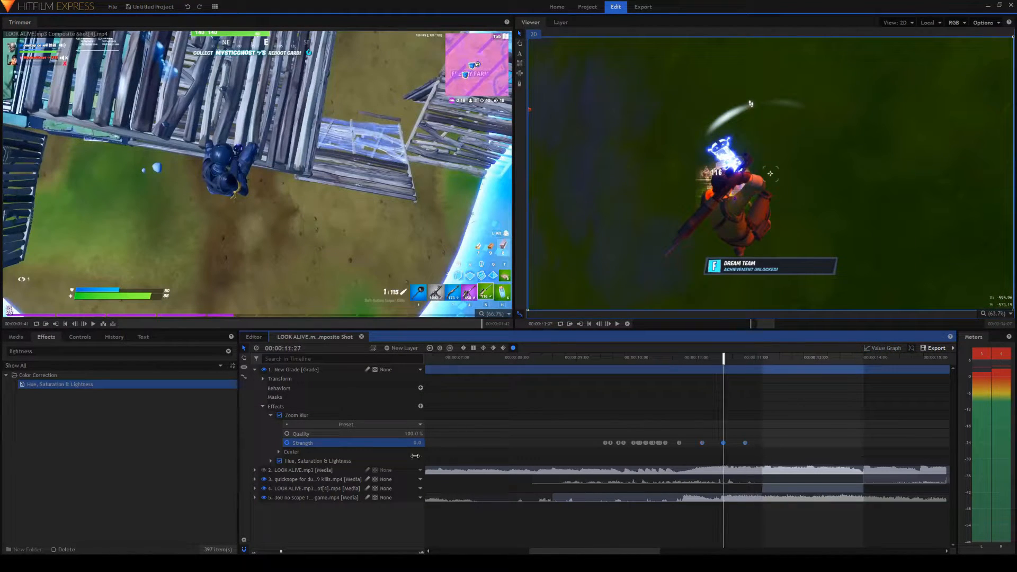
pyautogui.moveTo(416, 443); pyautogui.dragTo(409, 442)
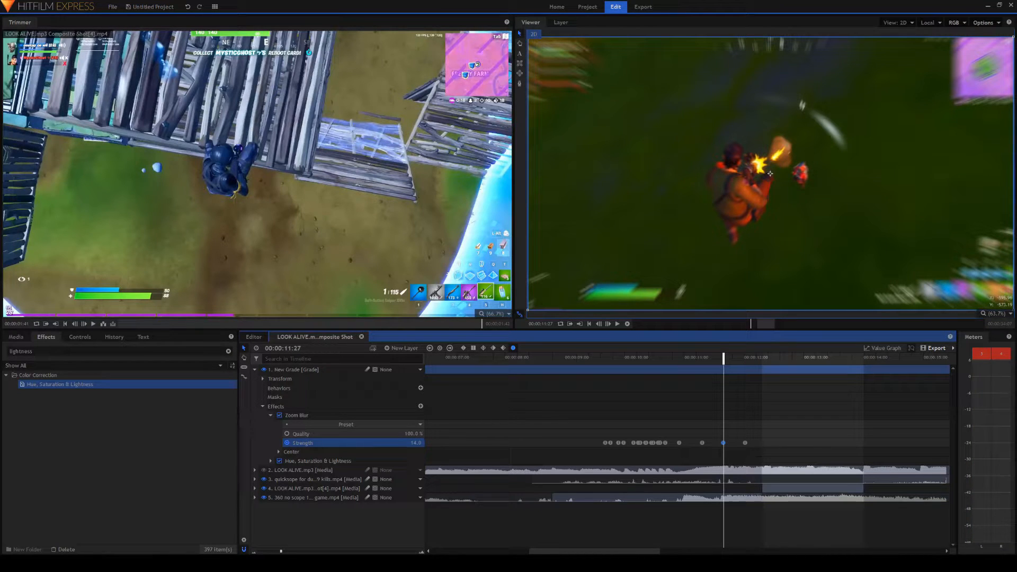
pyautogui.click(681, 357)
pyautogui.press('space')
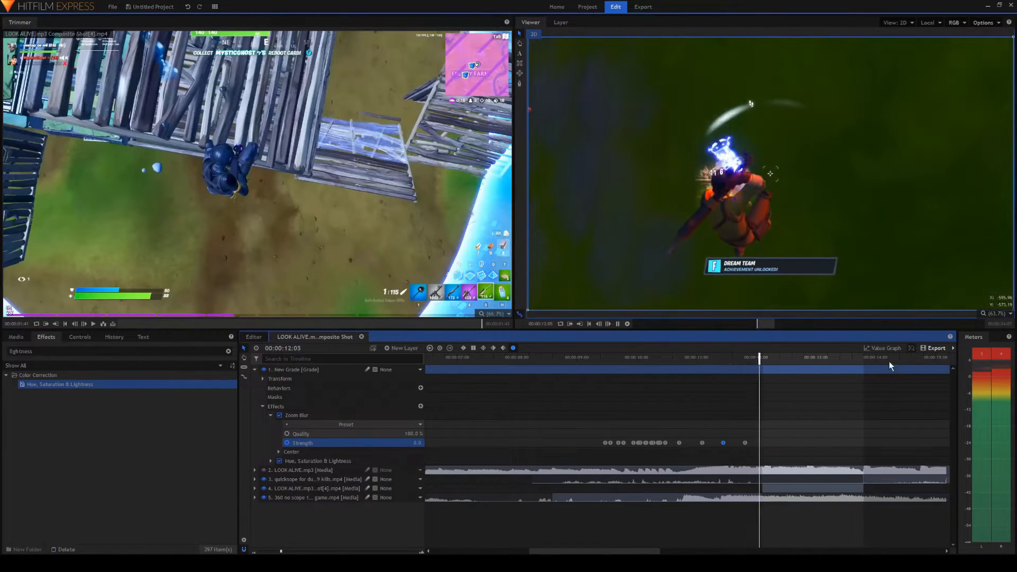
# Step: Sharpen the Strength curve around the 14.0 peak by adjusting its handles in the value graph
pyautogui.click(724, 443)
pyautogui.click(892, 349)
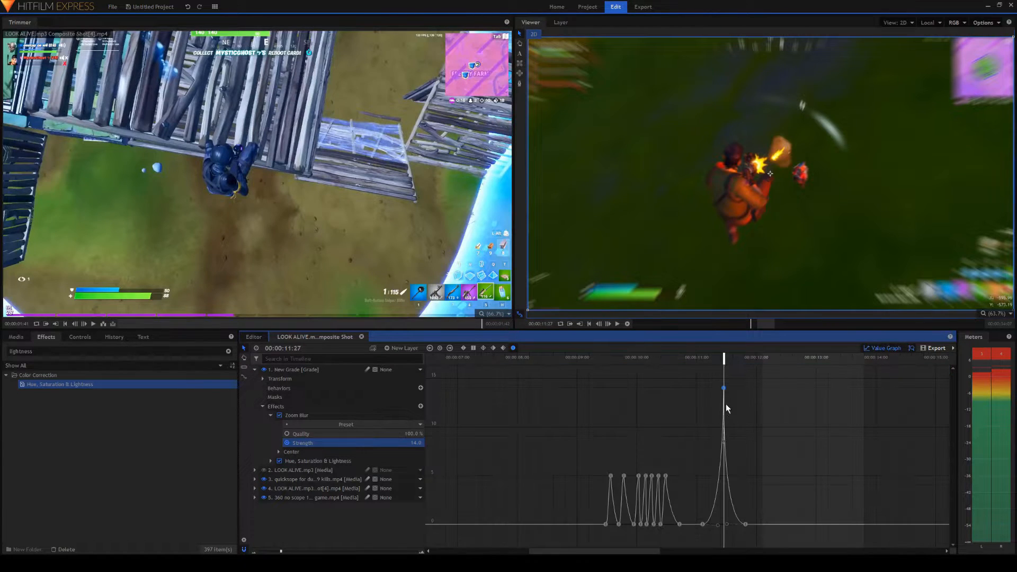
pyautogui.moveTo(724, 440); pyautogui.dragTo(726, 418)
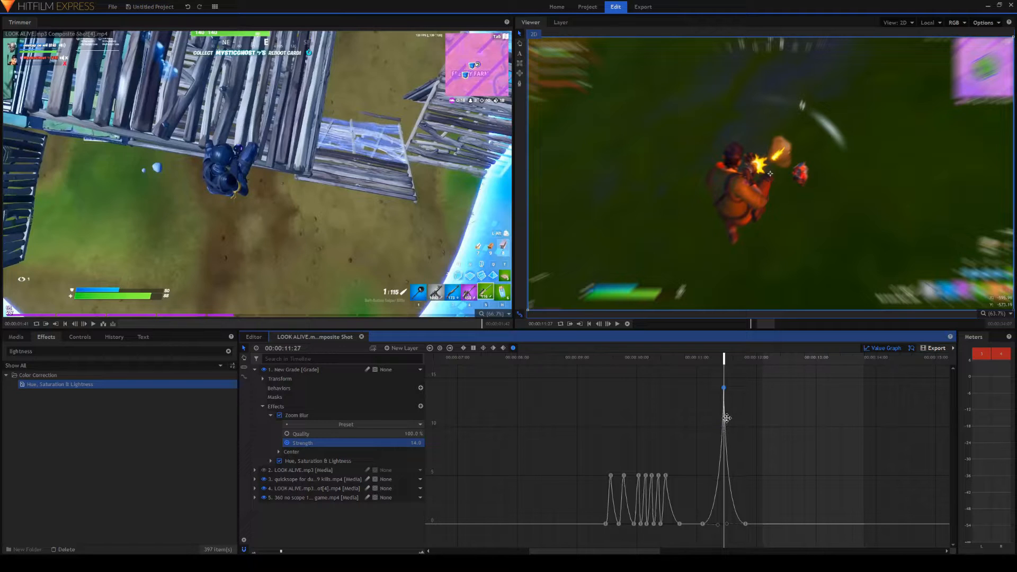
pyautogui.click(728, 524)
pyautogui.click(704, 524)
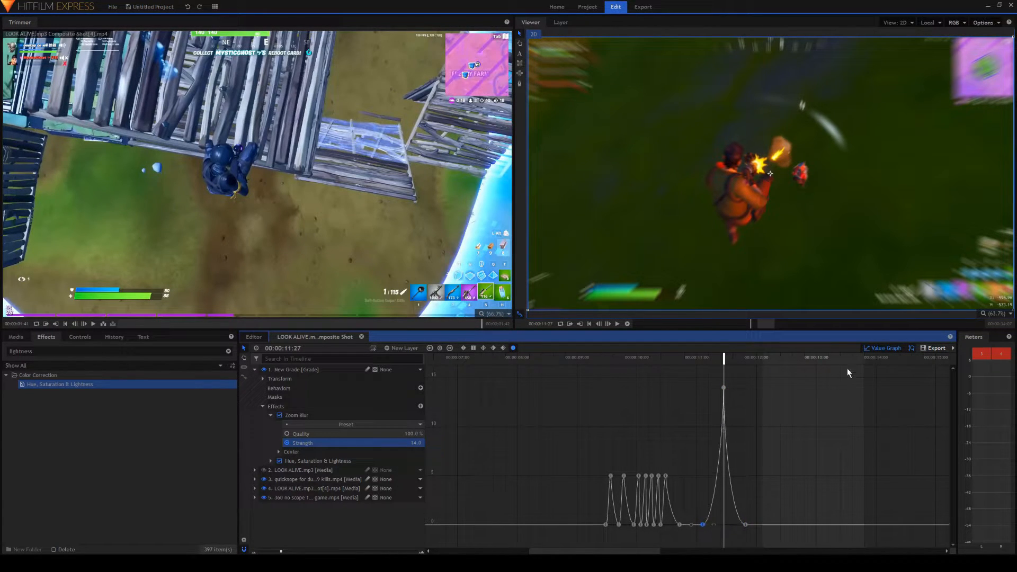
pyautogui.click(882, 349)
# Step: Play back the gunshot blur from 00:00:10:53, select its Strength keyframes, and repeat the pulse on the following beats
pyautogui.click(689, 357)
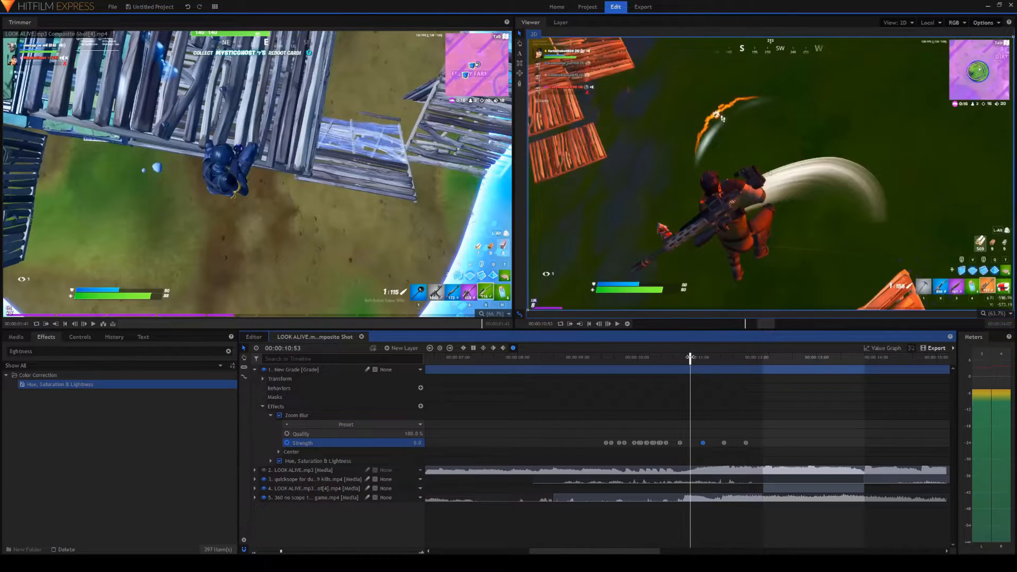
pyautogui.press('space')
pyautogui.press('space')
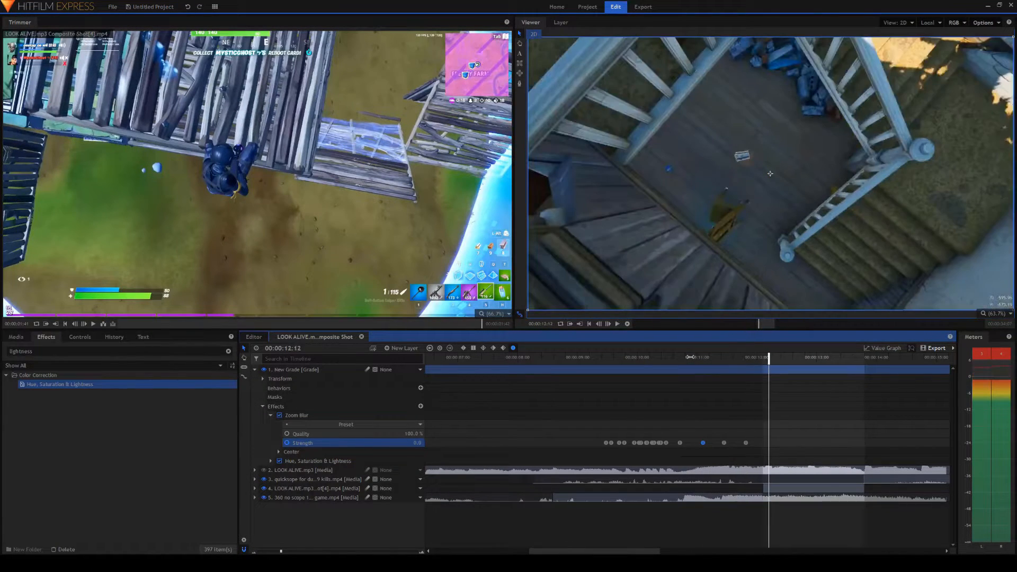
pyautogui.click(711, 358)
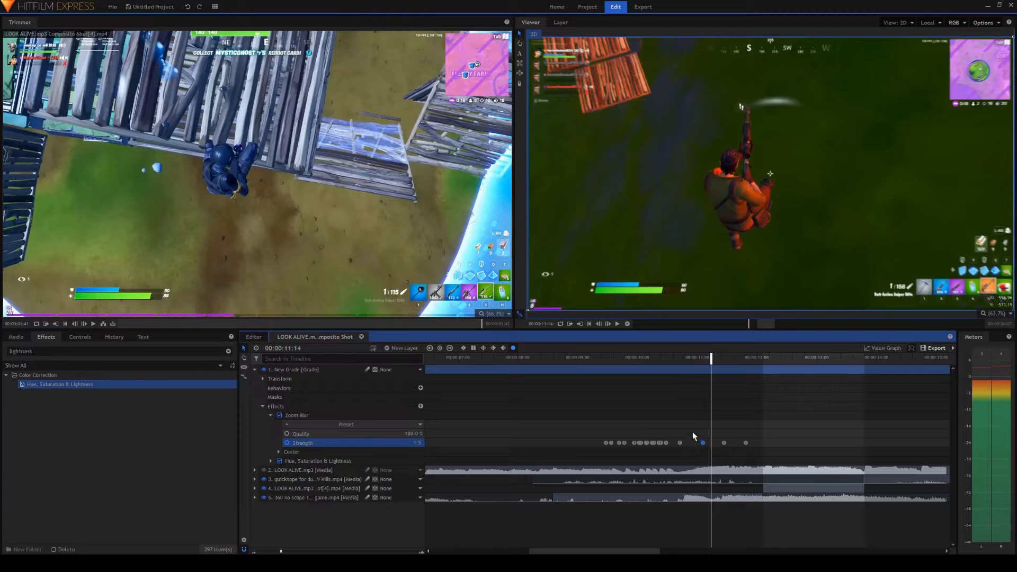
pyautogui.moveTo(699, 435)
pyautogui.mouseDown()
pyautogui.moveTo(751, 461)
pyautogui.moveTo(700, 429)
pyautogui.mouseUp()
pyautogui.click(723, 442)
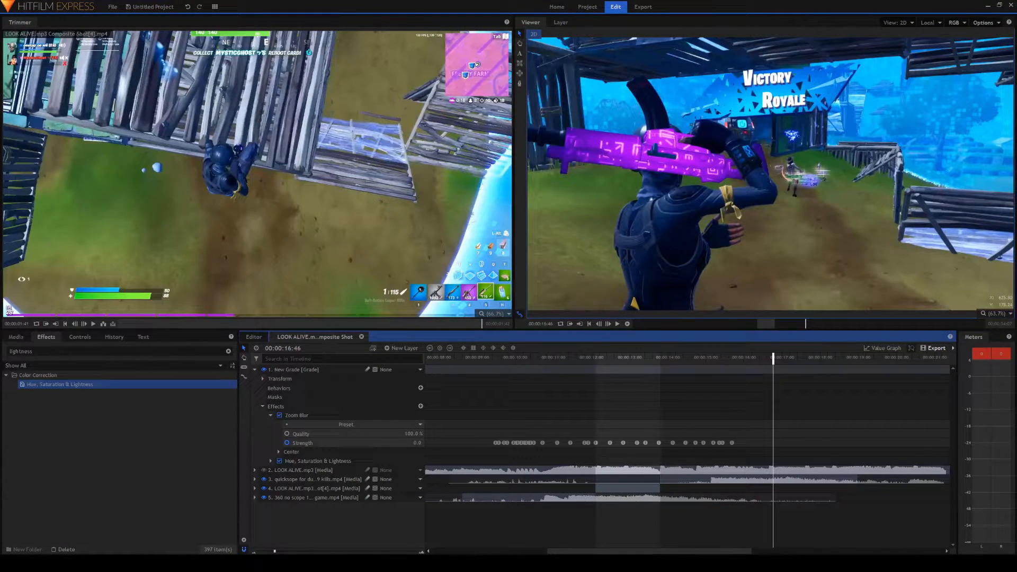
# Step: Review the repeated Zoom Blur Strength keyframes, stepping to the peak at 00:00:12:07 on the grade layer
pyautogui.moveTo(279, 552); pyautogui.dragTo(285, 552)
pyautogui.moveTo(678, 551); pyautogui.dragTo(619, 554)
pyautogui.click(564, 443)
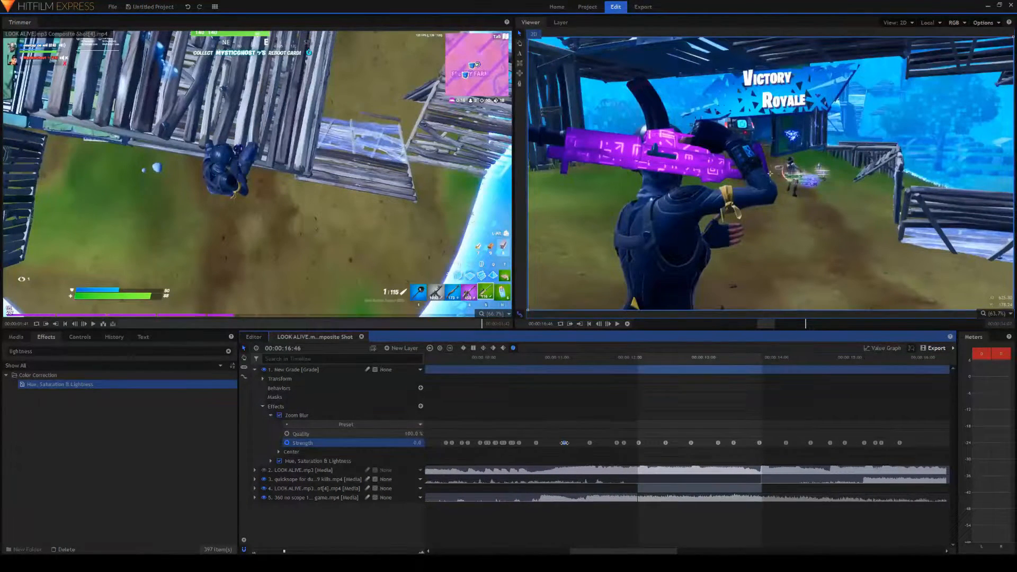
pyautogui.click(615, 443)
pyautogui.click(639, 442)
pyautogui.click(294, 551)
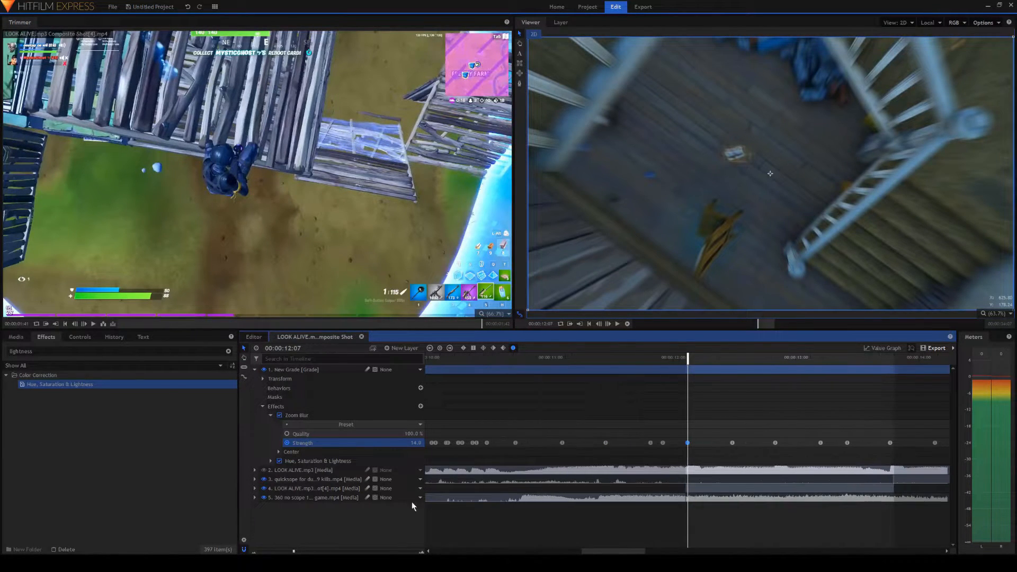
# Step: Check the Strength keyframes at 00:00:15:12 and 00:00:15:26 that cover the next clip's opening beats
pyautogui.moveTo(623, 551); pyautogui.dragTo(664, 552)
pyautogui.click(652, 443)
pyautogui.click(623, 443)
pyautogui.click(693, 443)
pyautogui.click(666, 443)
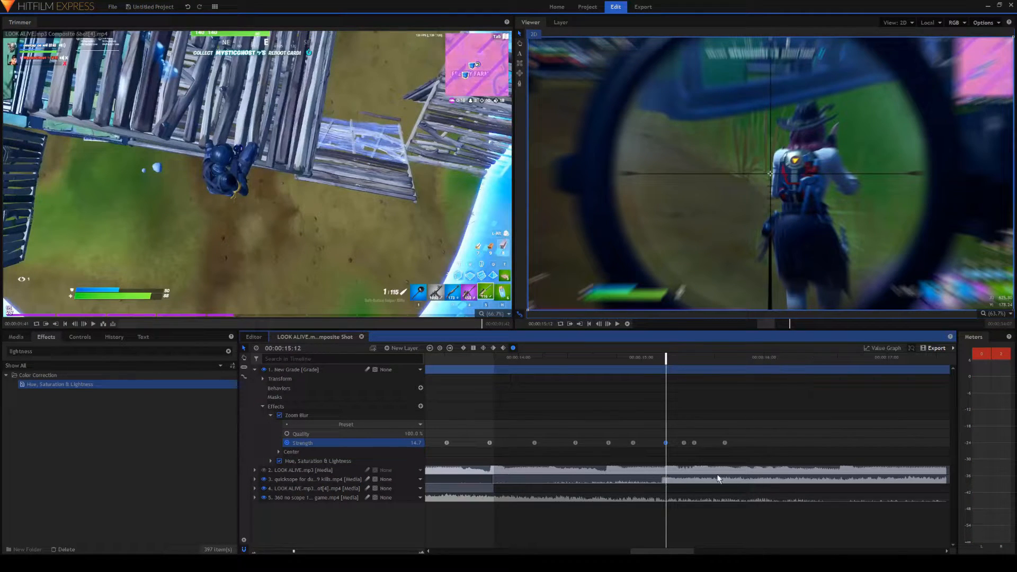
pyautogui.click(694, 443)
pyautogui.click(694, 443)
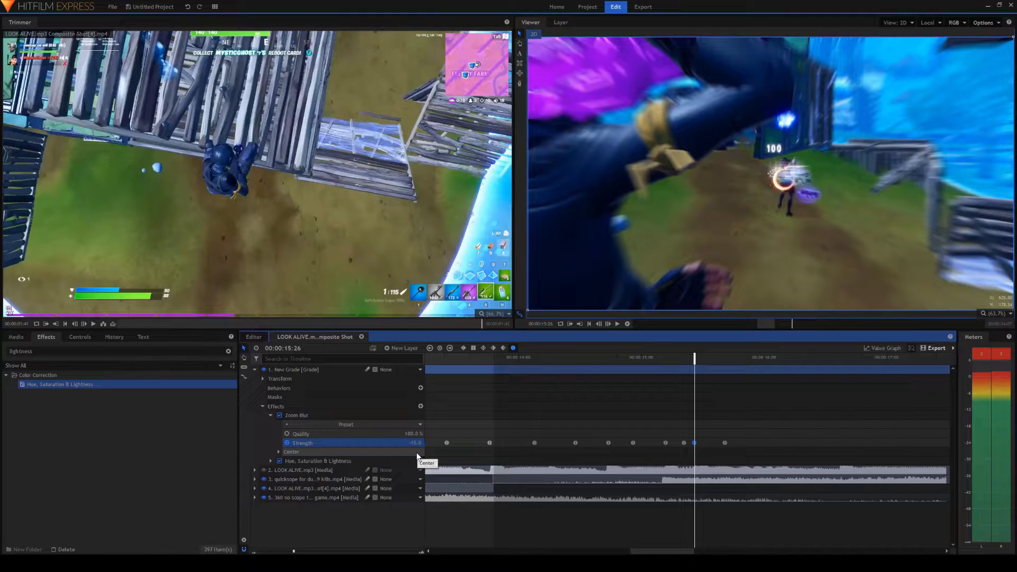
# Step: Inspect the Strength curve around 00:00:15:26 in the value graph and play back all the blur pulses from 00:00:09:10
pyautogui.moveTo(641, 551)
pyautogui.mouseDown()
pyautogui.moveTo(590, 550)
pyautogui.moveTo(662, 552)
pyautogui.moveTo(646, 552)
pyautogui.mouseUp()
pyautogui.click(871, 349)
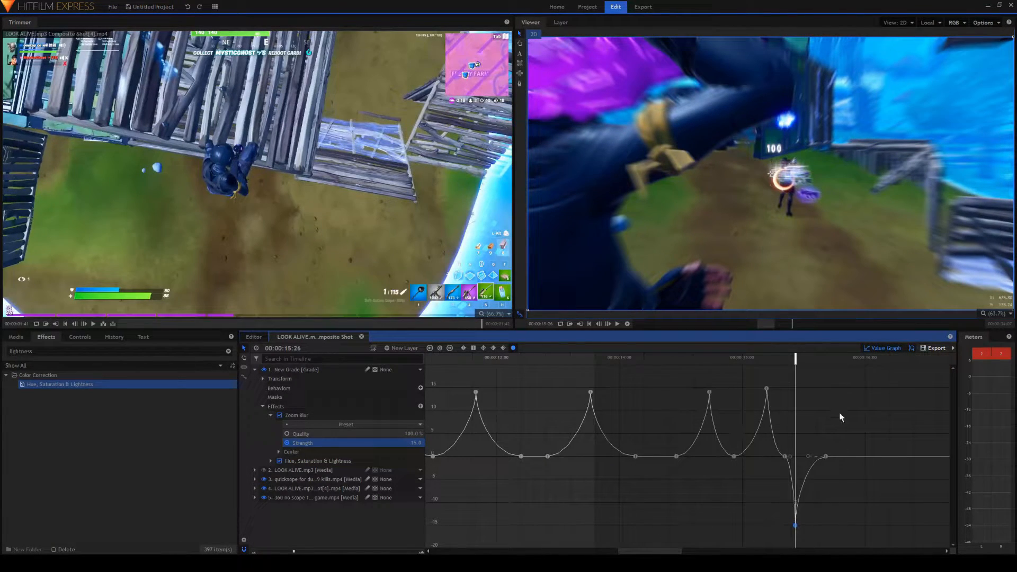
pyautogui.click(882, 345)
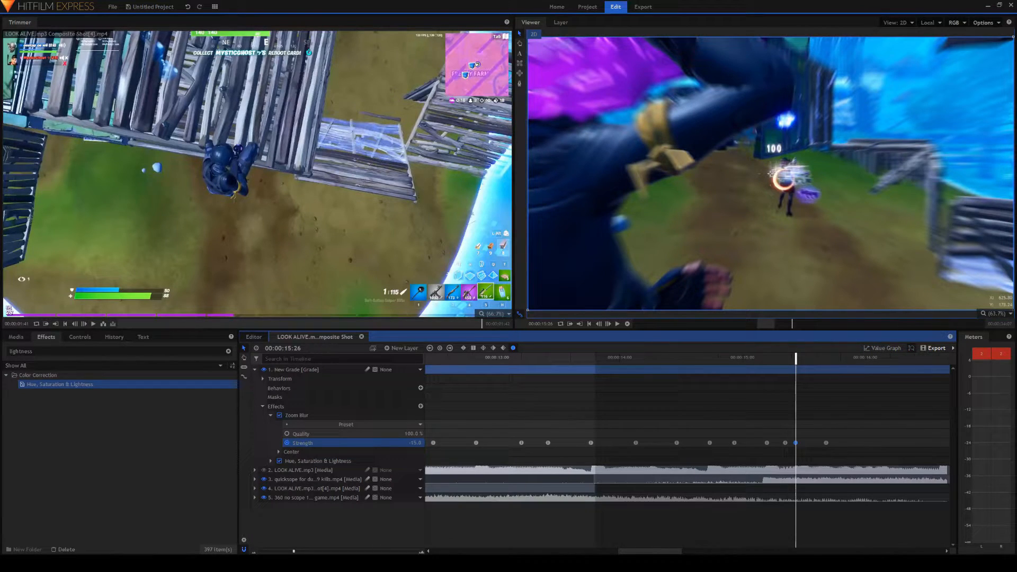
pyautogui.click(277, 549)
pyautogui.click(482, 363)
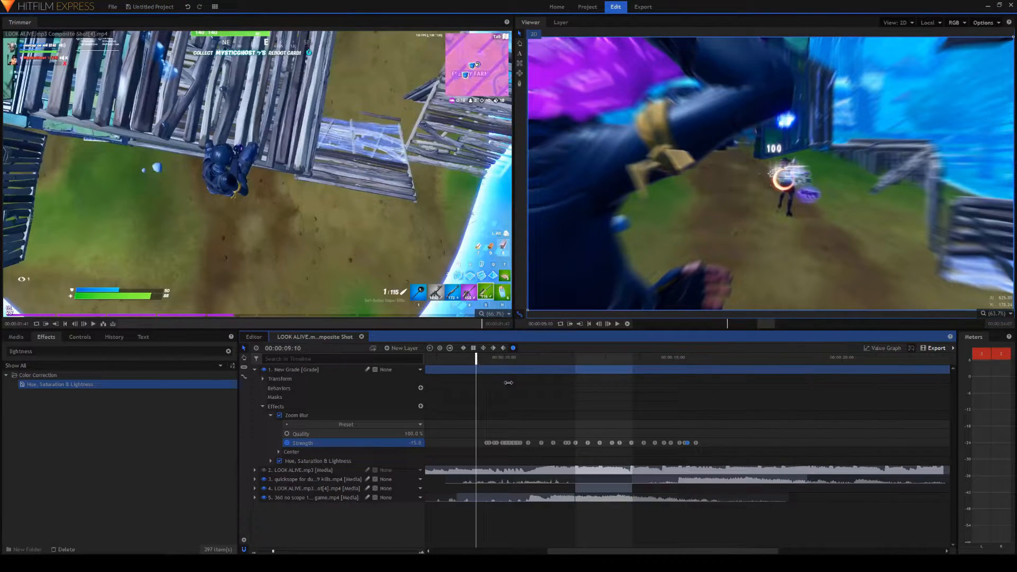
pyautogui.press('space')
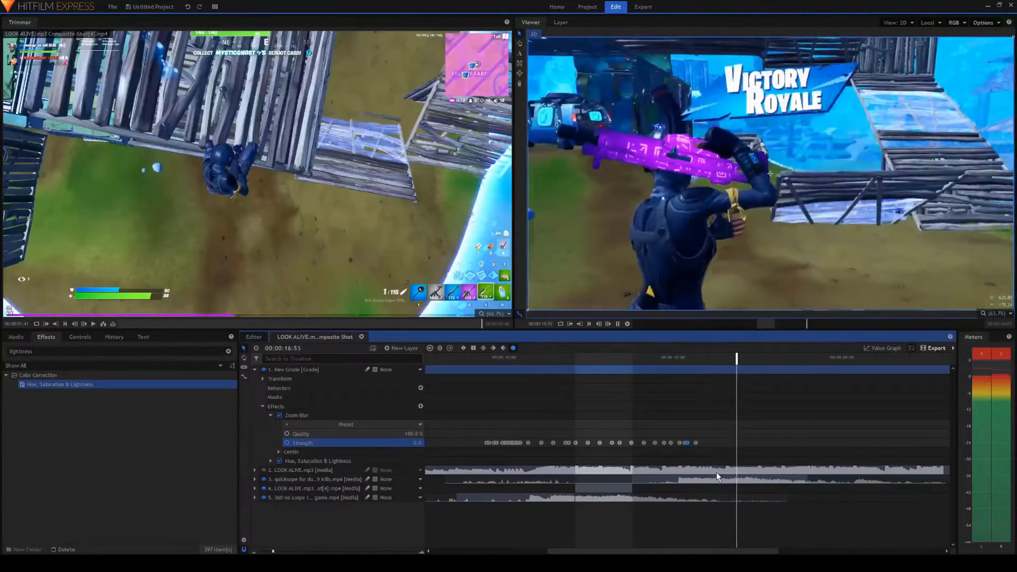
pyautogui.press('space')
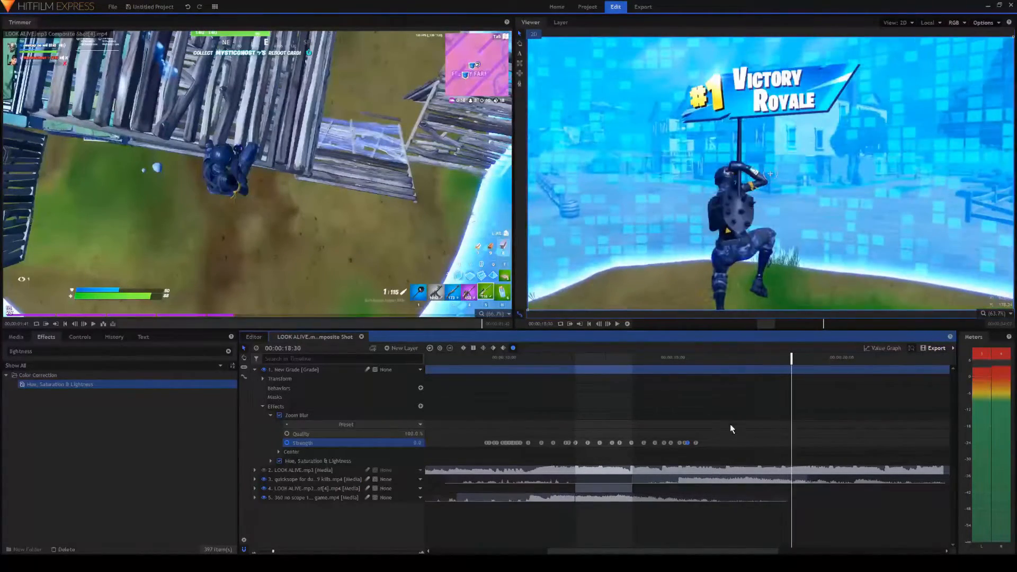
# Step: Extend the Strength pulses over the Victory Royale clip after 00:00:15:26, including a rapid negative burst just after 00:00:16:00
pyautogui.click(689, 359)
pyautogui.moveTo(712, 434); pyautogui.dragTo(777, 463)
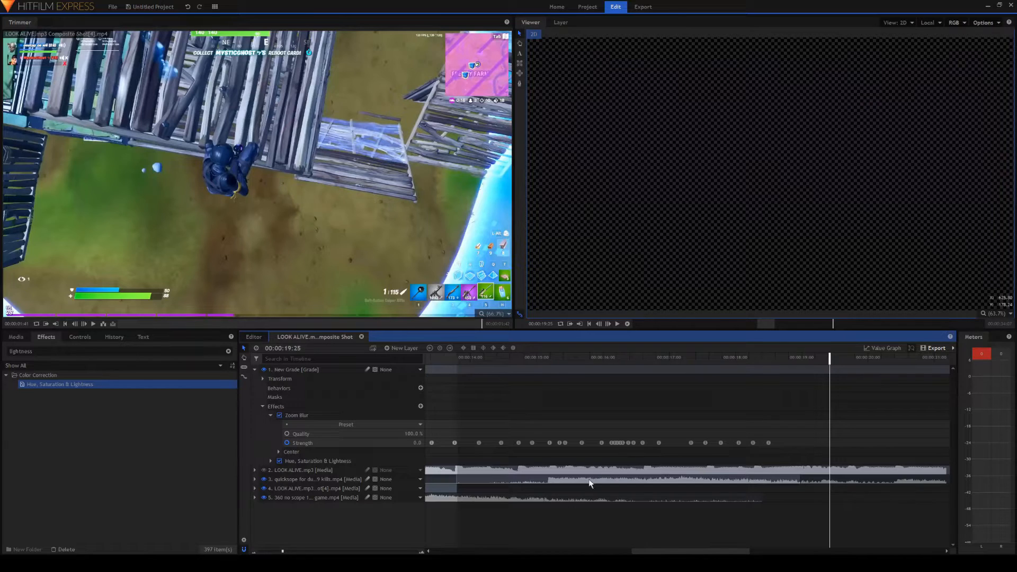
pyautogui.hscroll(-1, 639, 511)
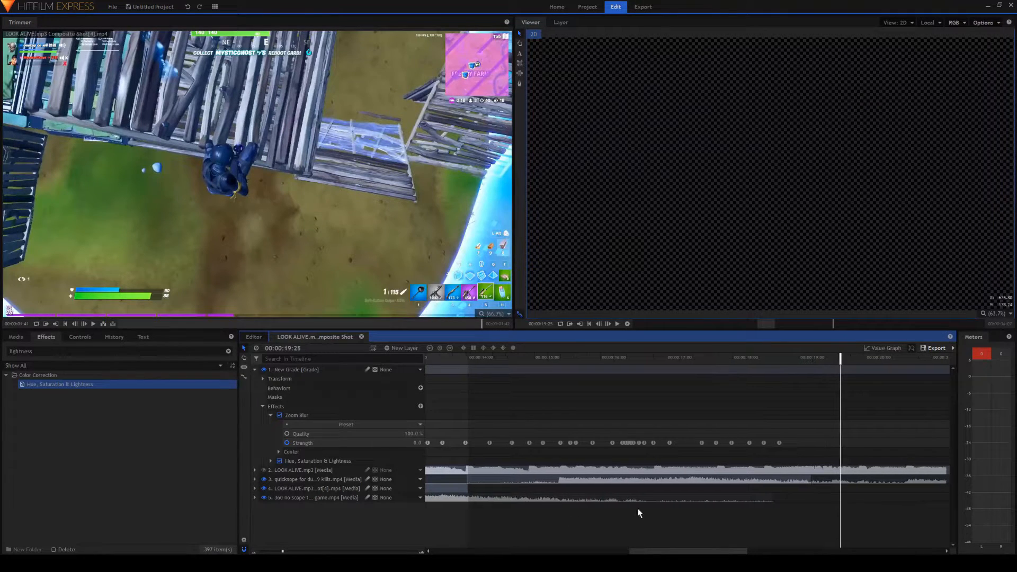
# Step: Play back the rapid Strength burst from 00:00:15:59 and examine its shape in the value graph
pyautogui.click(612, 358)
pyautogui.click(297, 551)
pyautogui.moveTo(297, 551); pyautogui.dragTo(304, 552)
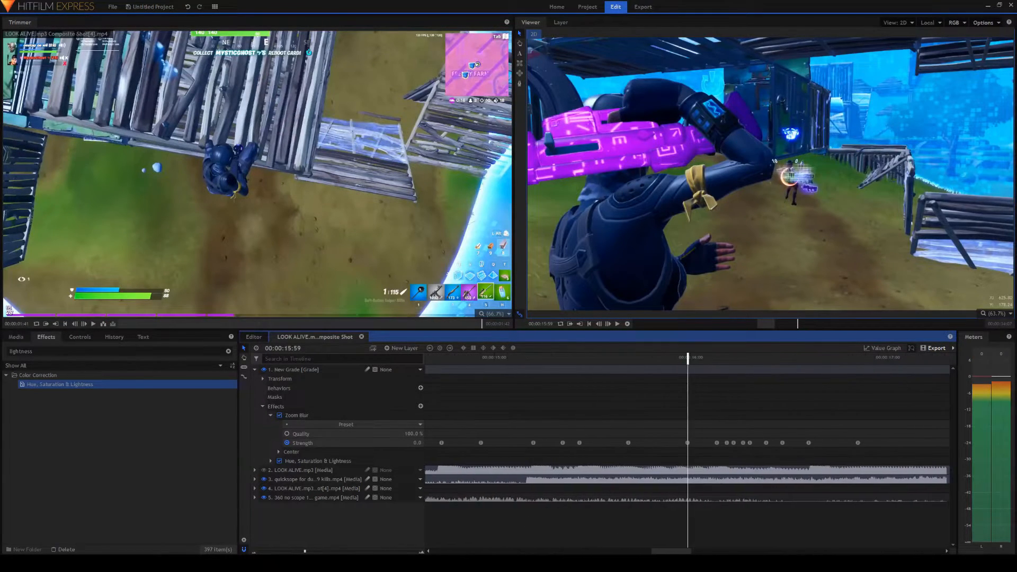
pyautogui.moveTo(669, 551); pyautogui.dragTo(673, 552)
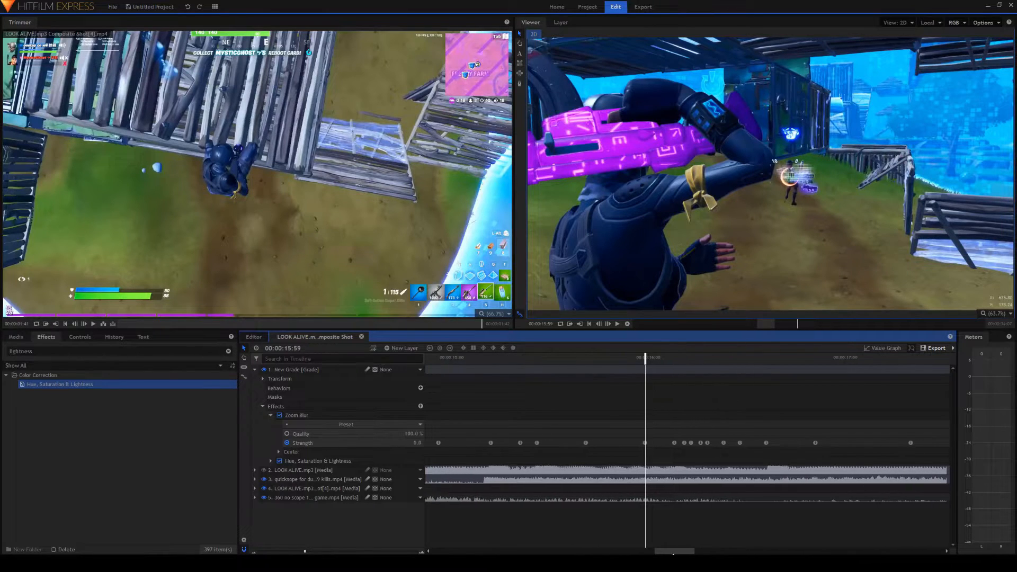
pyautogui.press('space')
pyautogui.press('space')
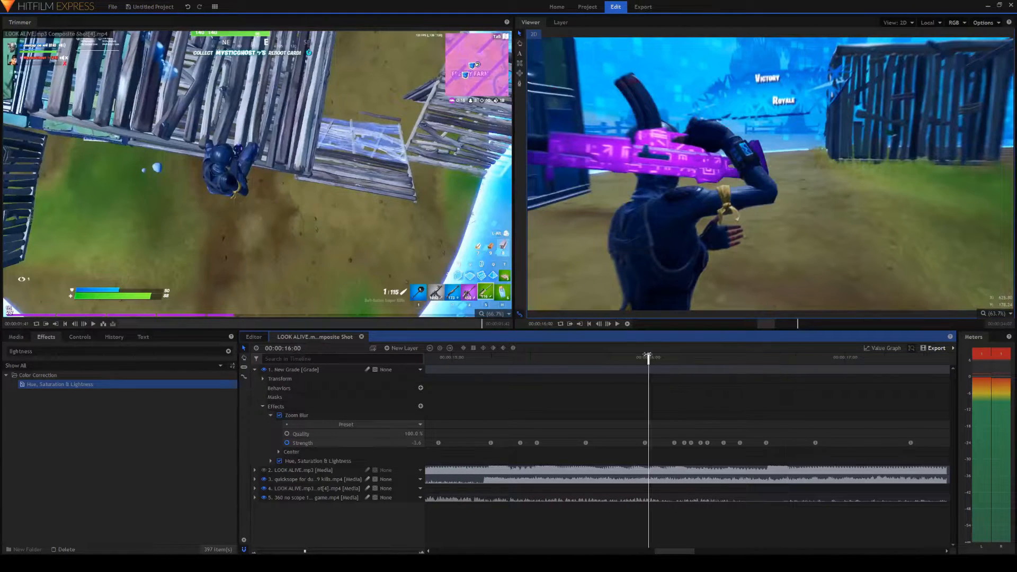
pyautogui.click(648, 358)
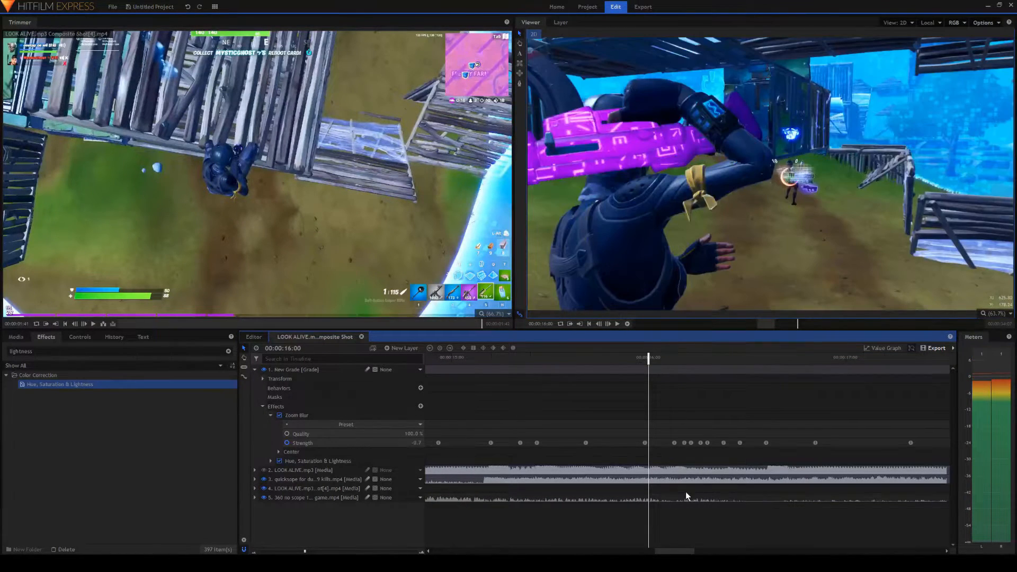
pyautogui.click(876, 348)
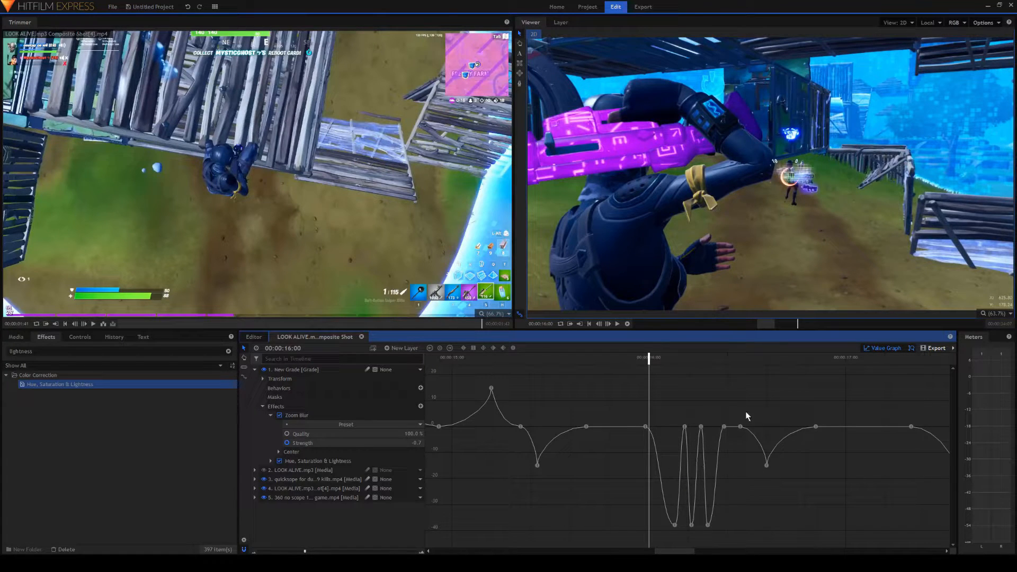
pyautogui.click(880, 349)
# Step: Replay the Victory Royale blur burst and compare individual frames around 00:00:16:02 and 00:00:15:53
pyautogui.click(636, 358)
pyautogui.press('space')
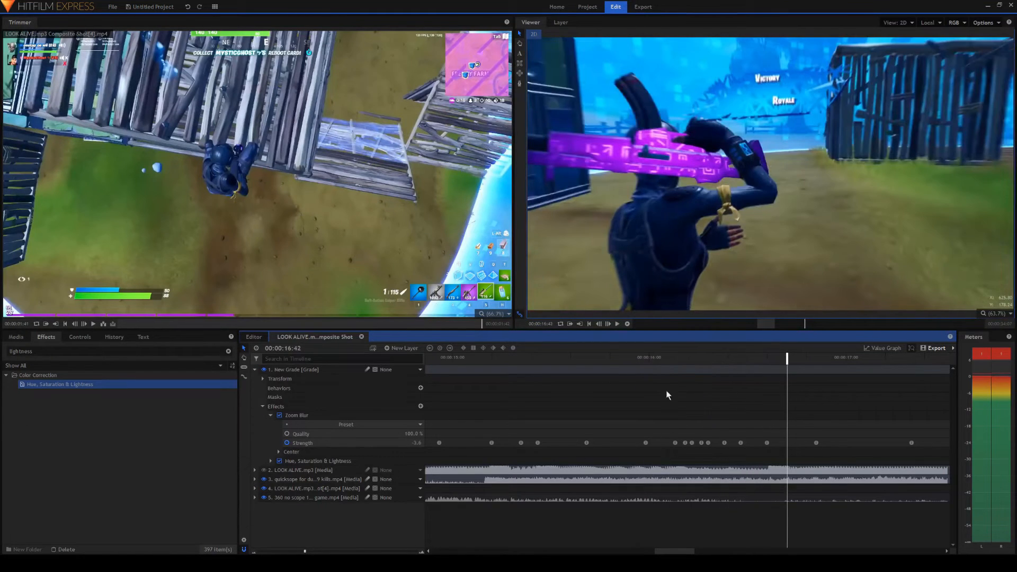
pyautogui.click(656, 358)
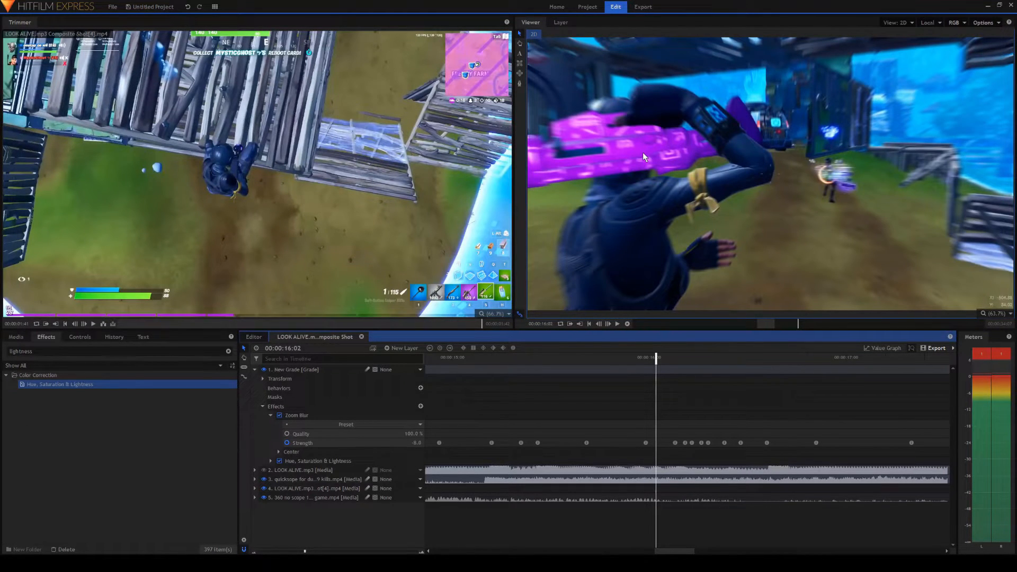
pyautogui.click(624, 358)
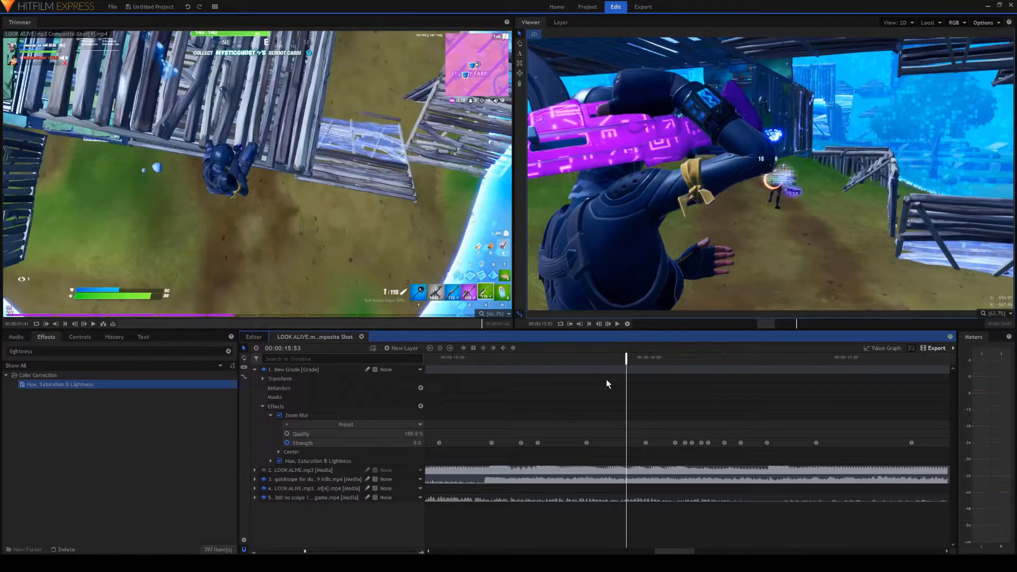
pyautogui.scroll(-8, 626, 402)
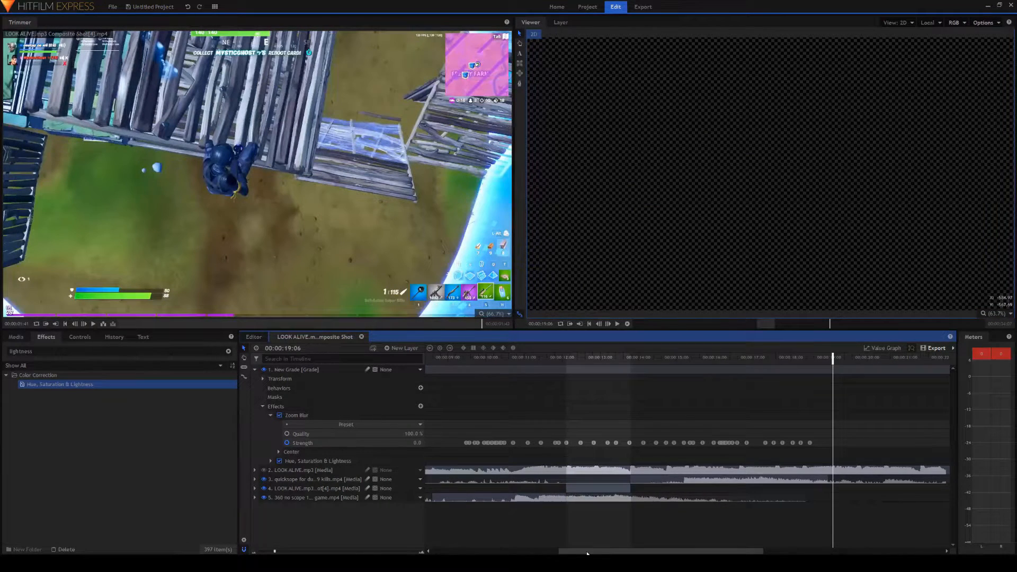
# Step: Show the grade layer's master Lightness keyframes in place of Zoom Blur's and play from 00:00:09:14 to the gunshot at 00:00:11:29
pyautogui.moveTo(587, 553); pyautogui.dragTo(546, 553)
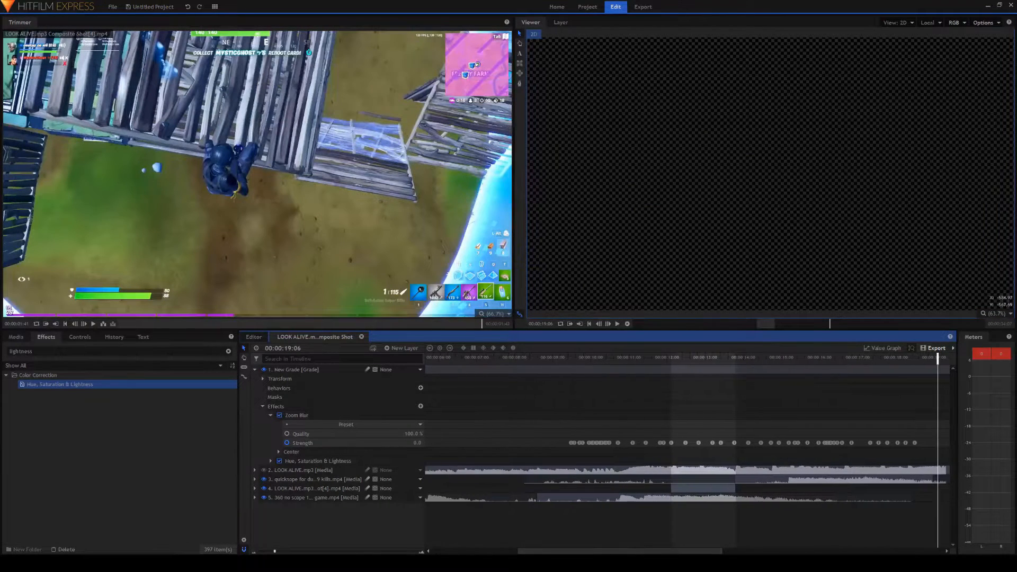
pyautogui.moveTo(269, 553); pyautogui.dragTo(286, 553)
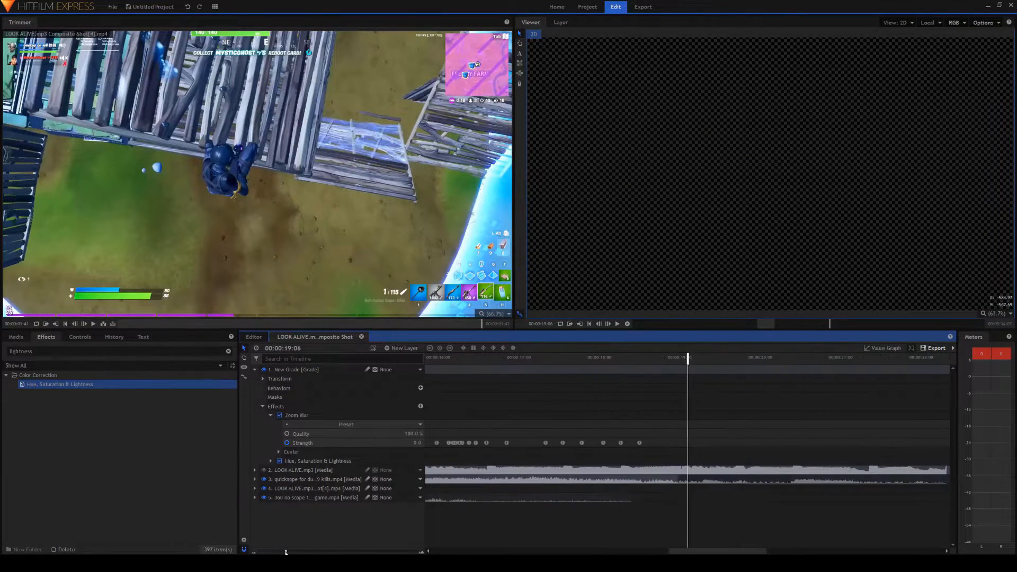
pyautogui.click(271, 415)
pyautogui.click(270, 424)
pyautogui.moveTo(681, 554); pyautogui.dragTo(573, 553)
pyautogui.click(475, 358)
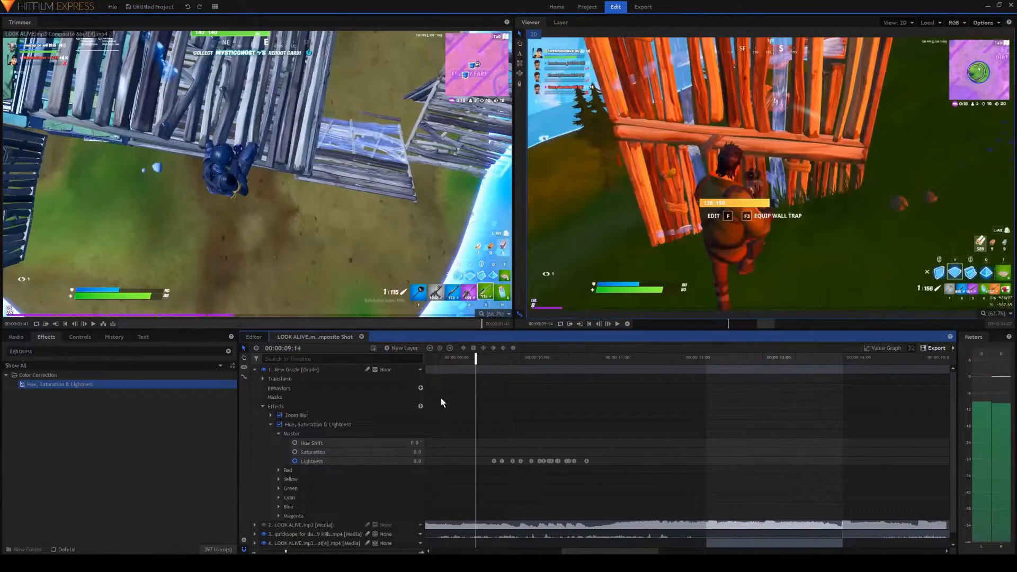
pyautogui.press('space')
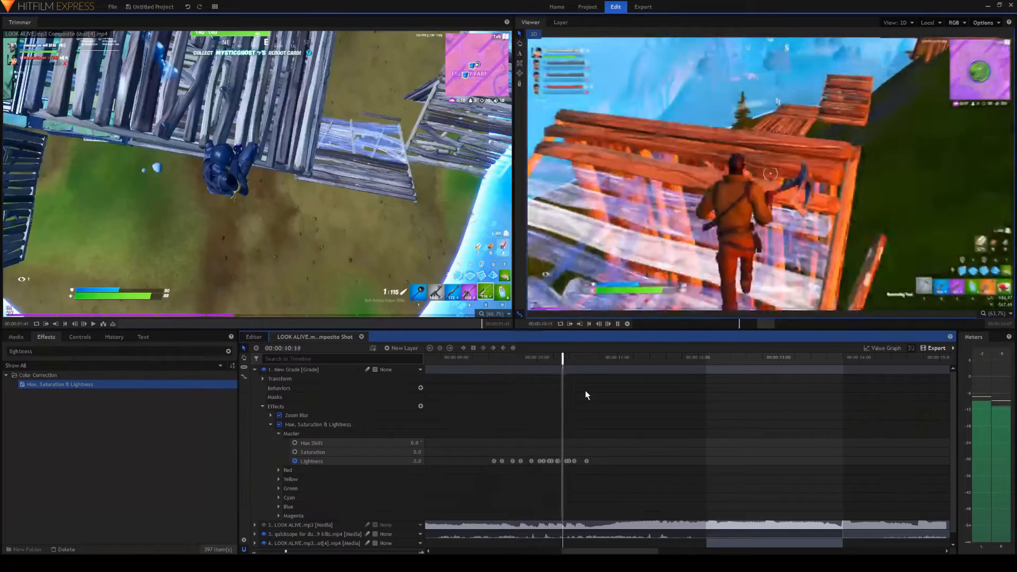
pyautogui.press('space')
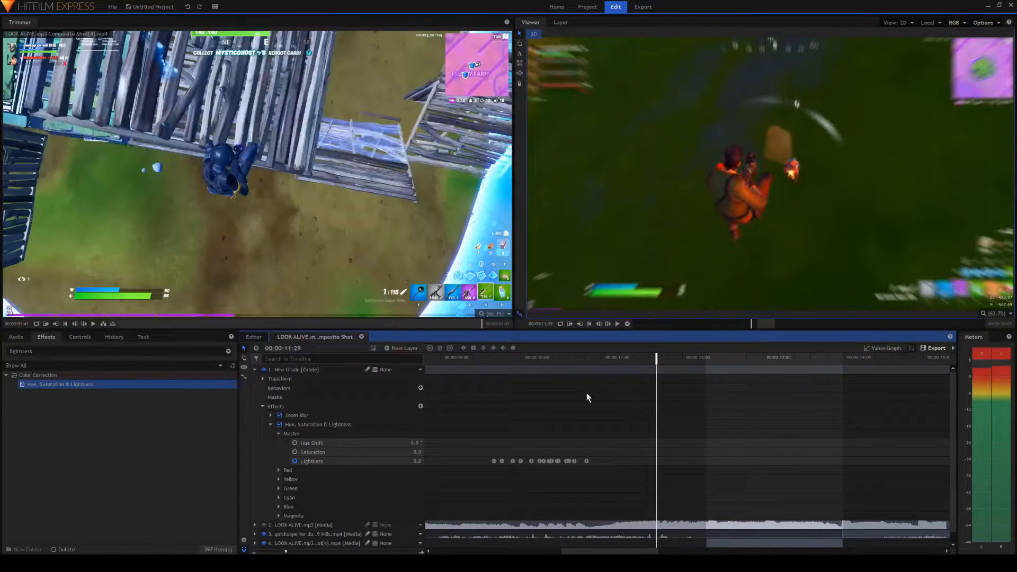
# Step: Key Lightness at -7.0 on the gunshot and move that keyframe to 00:00:11:27
pyautogui.click(416, 461)
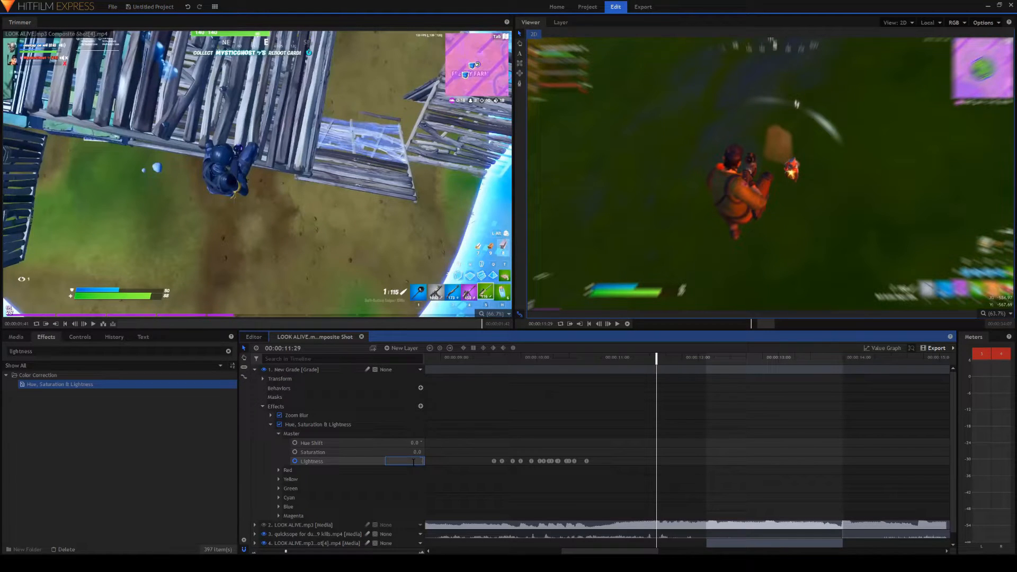
pyautogui.write('-1')
pyautogui.press('Return')
pyautogui.click(413, 462)
pyautogui.write('-.7')
pyautogui.press('Return')
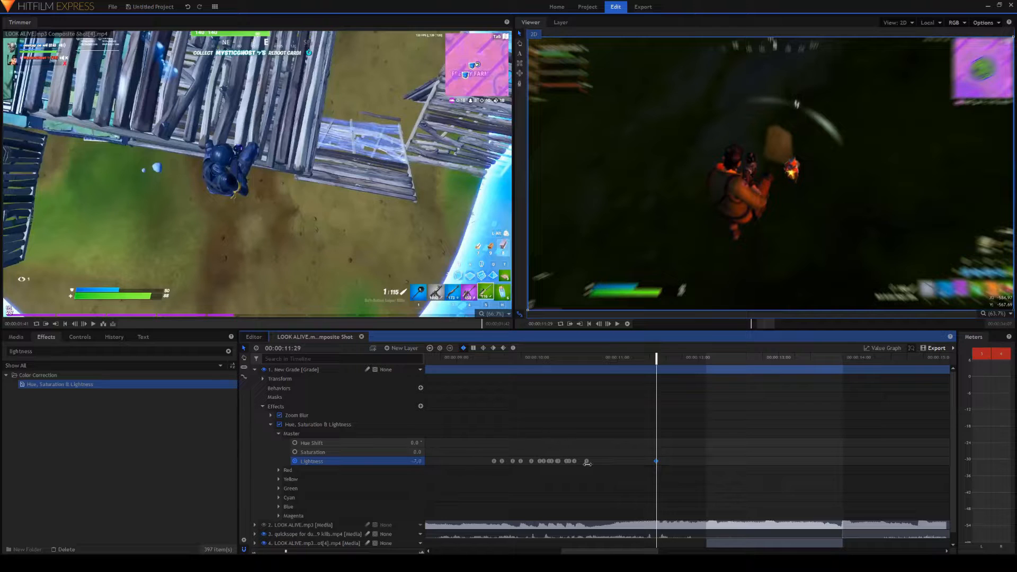
pyautogui.press('space')
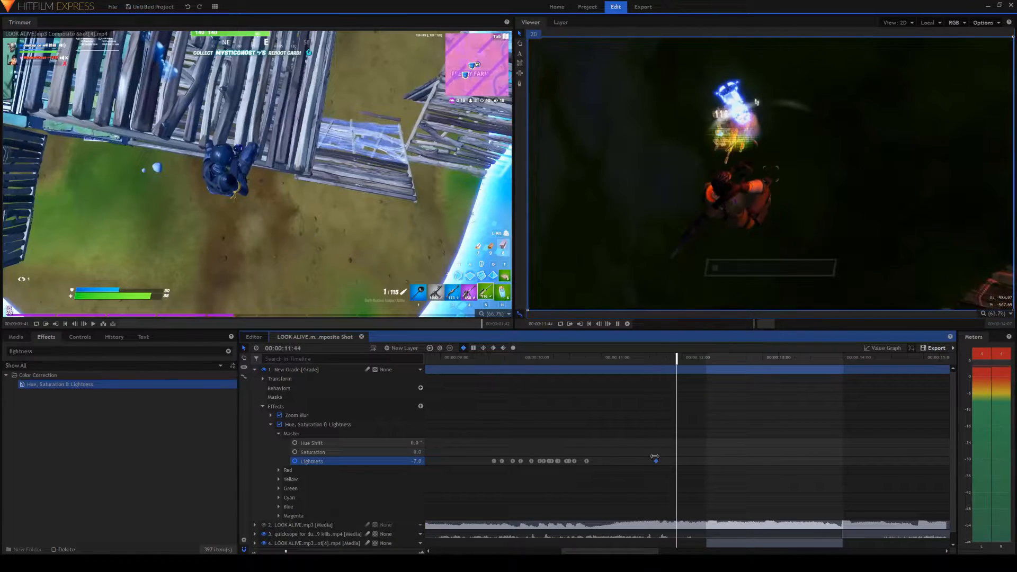
pyautogui.click(653, 461)
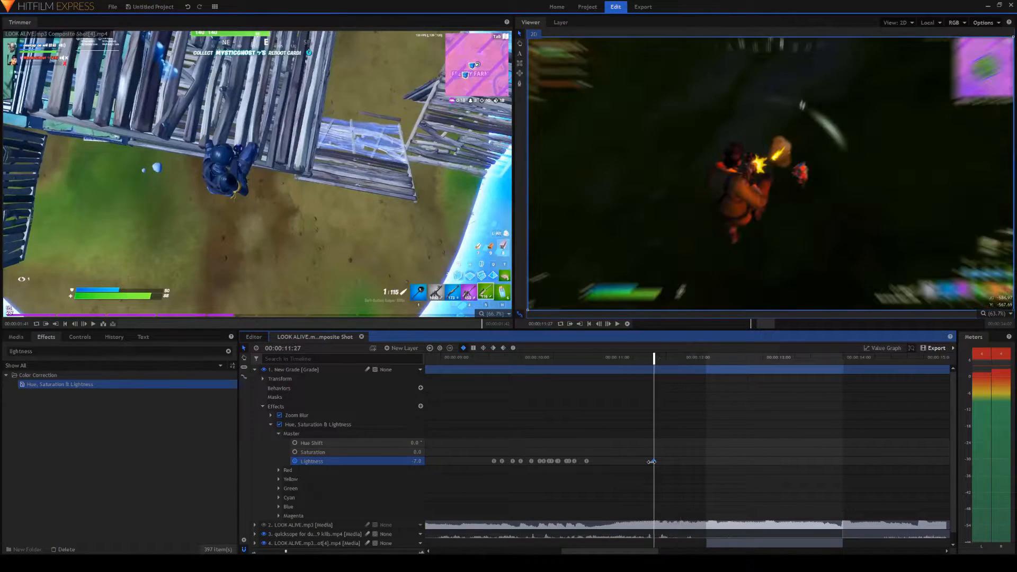
# Step: Key Lightness at 0 at 00:00:10:59, shift that keyframe slightly earlier, and key 0 again at 00:00:11:50
pyautogui.click(616, 359)
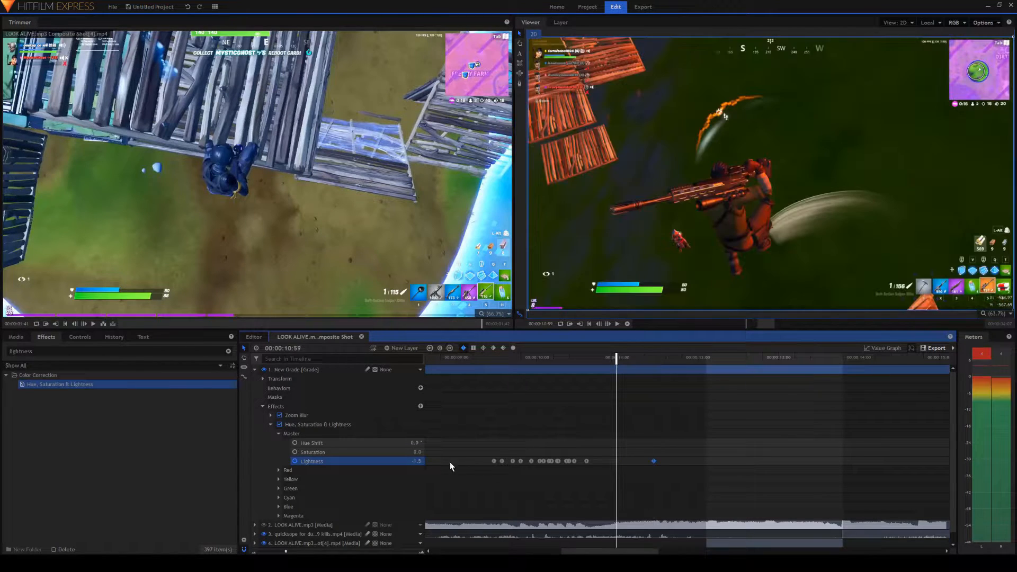
pyautogui.click(408, 461)
pyautogui.write('1.5')
pyautogui.press('Return')
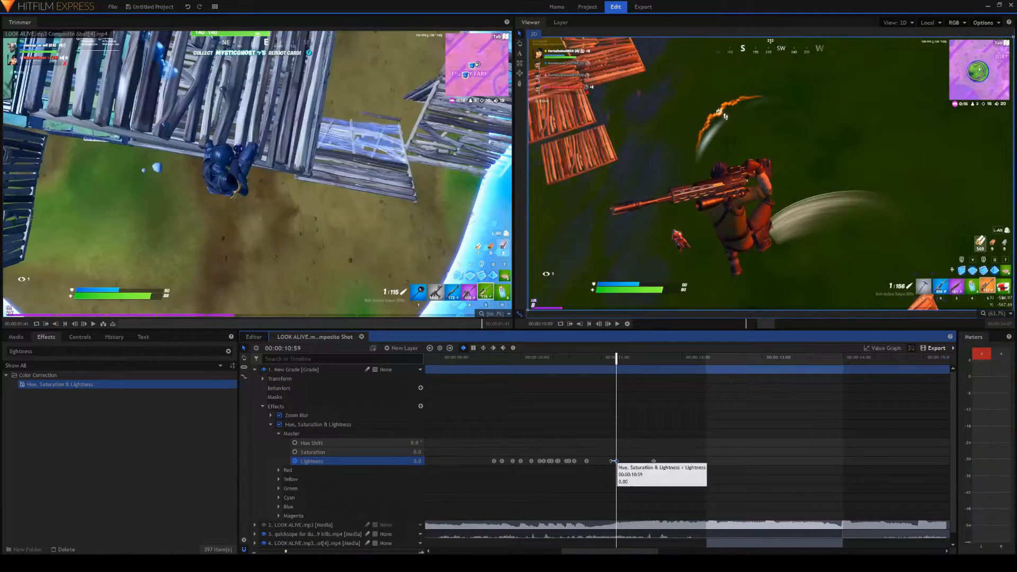
pyautogui.click(685, 361)
pyautogui.click(410, 460)
pyautogui.write('0')
pyautogui.press('Return')
# Step: Smooth the three gunshot Lightness keyframes and reshape their curve into a sharp downward spike in the value graph
pyautogui.moveTo(717, 478); pyautogui.dragTo(592, 435)
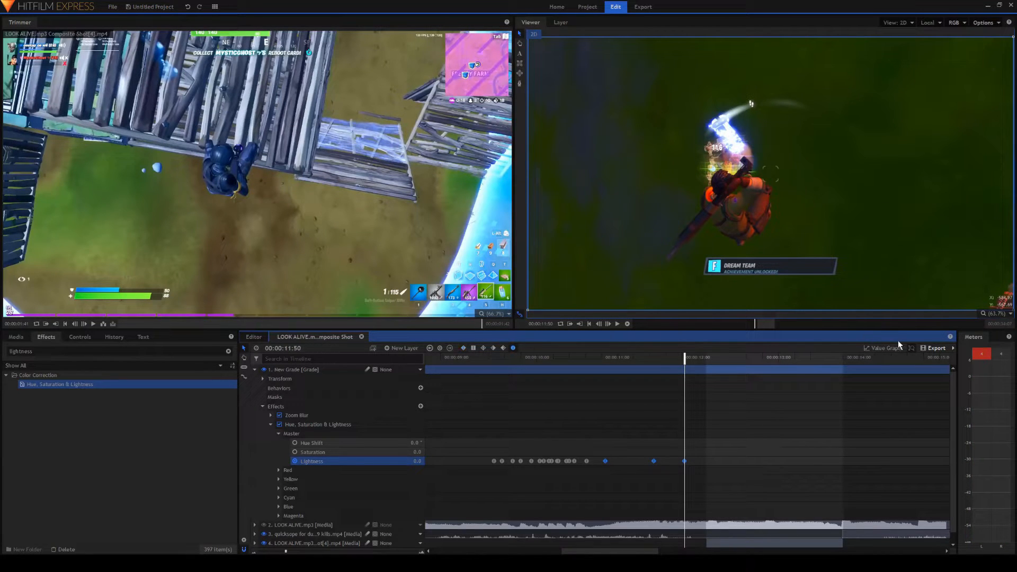
pyautogui.click(882, 348)
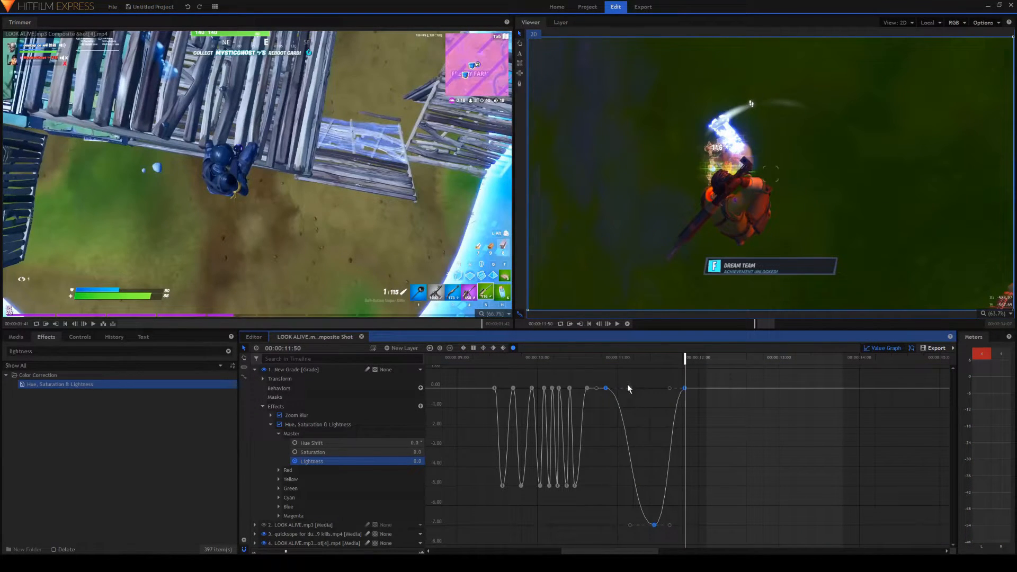
pyautogui.moveTo(630, 524); pyautogui.dragTo(654, 484)
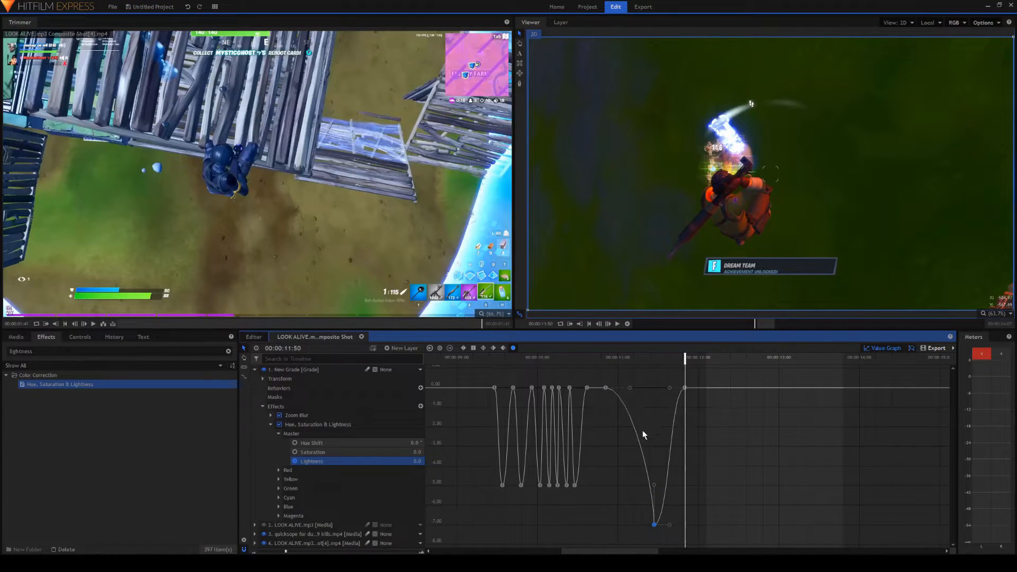
pyautogui.moveTo(670, 522); pyautogui.dragTo(633, 441)
pyautogui.moveTo(669, 388); pyautogui.dragTo(646, 389)
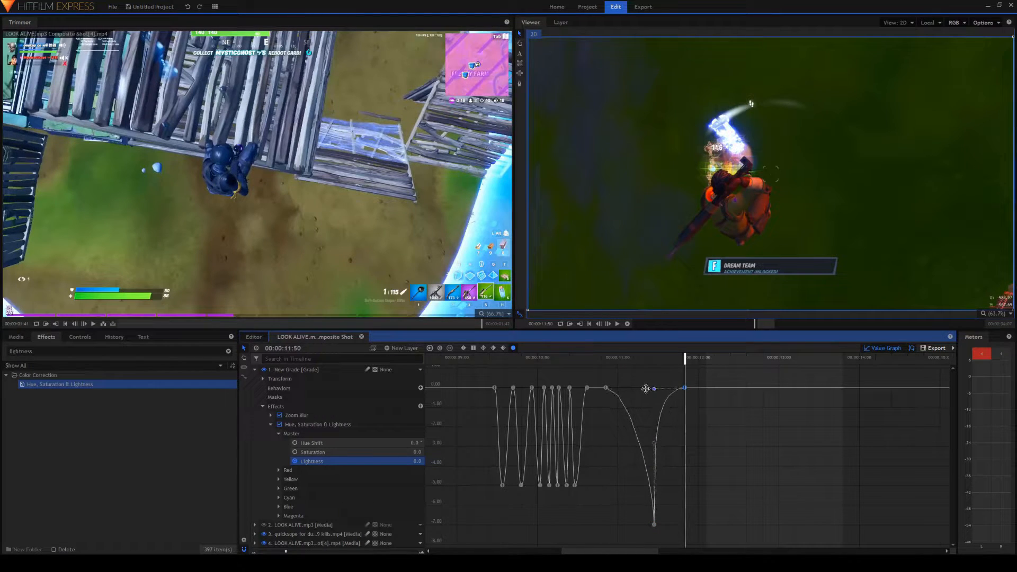
# Step: Close the value graph and play the section around the gunshot at 00:00:11:27 through the following cinematic
pyautogui.click(881, 348)
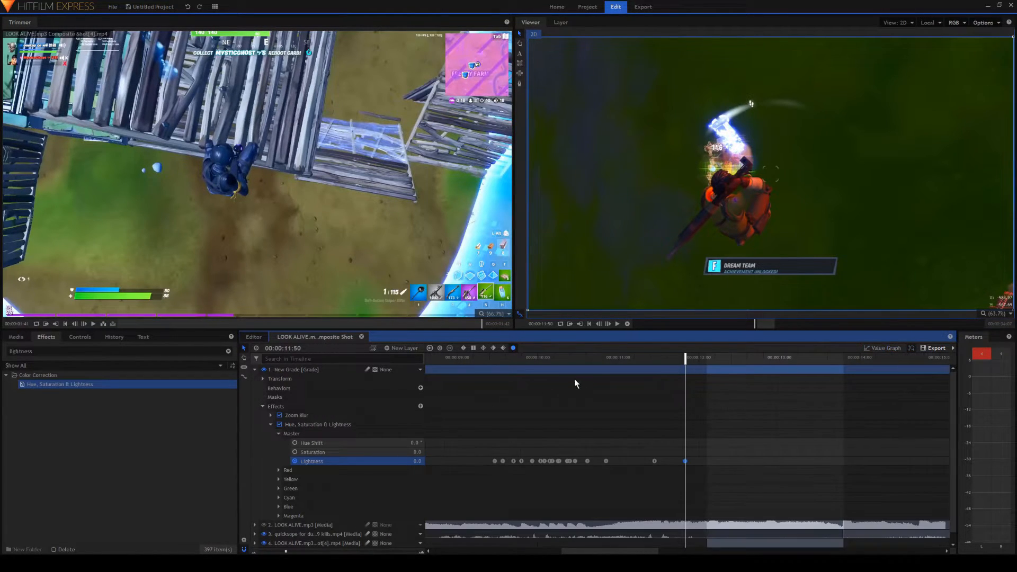
pyautogui.click(555, 364)
pyautogui.press('space')
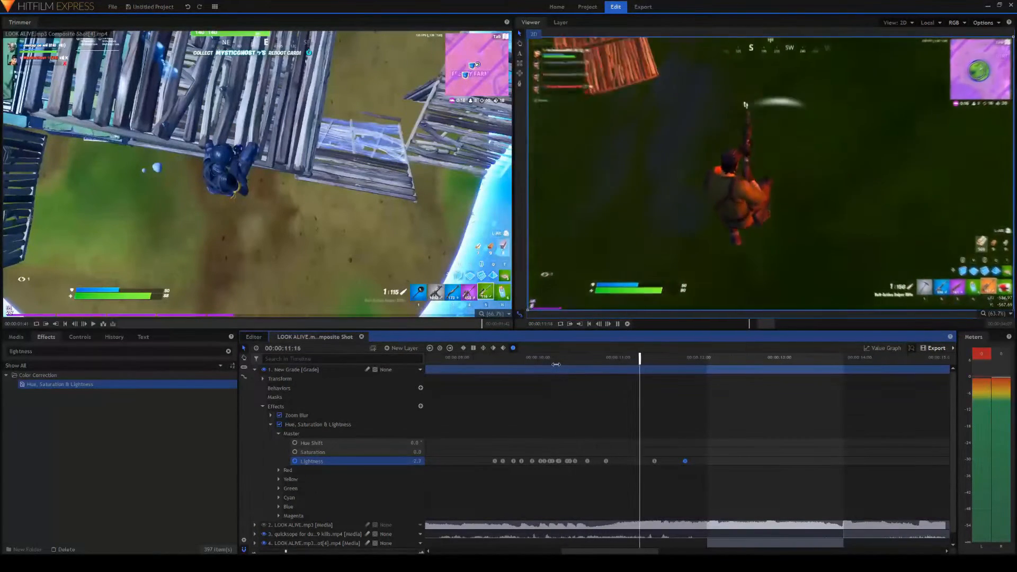
pyautogui.press('space')
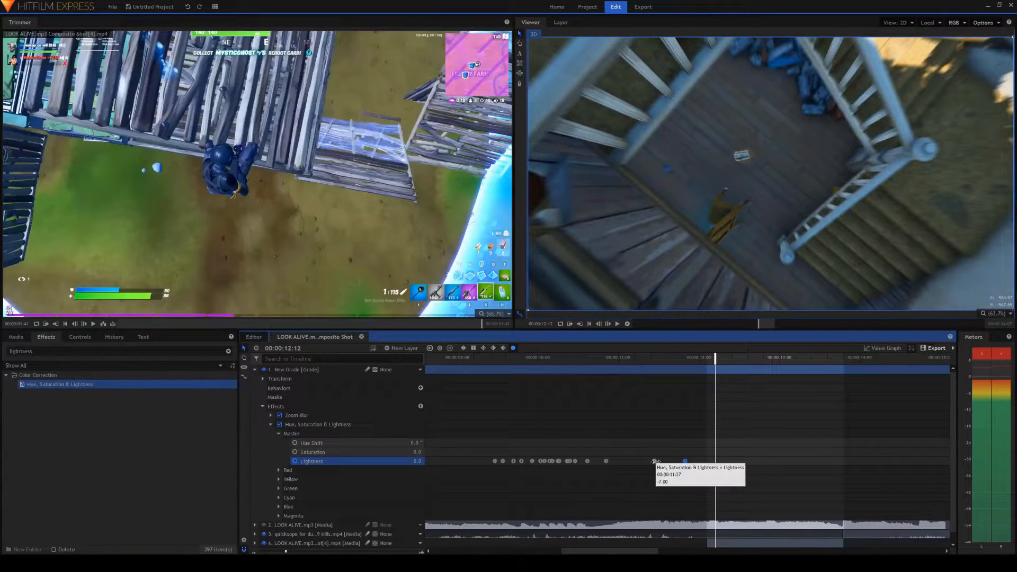
pyautogui.click(678, 358)
pyautogui.press('space')
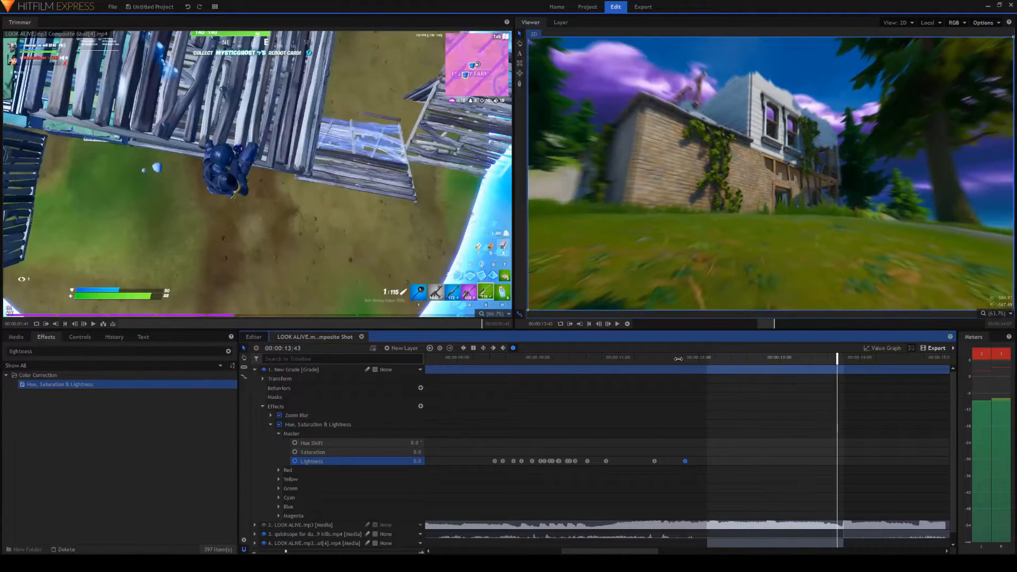
# Step: Copy the three gunshot Lightness keyframes and paste them at the next sniper shot, around 00:00:15:12
pyautogui.moveTo(637, 551); pyautogui.dragTo(690, 551)
pyautogui.press('space')
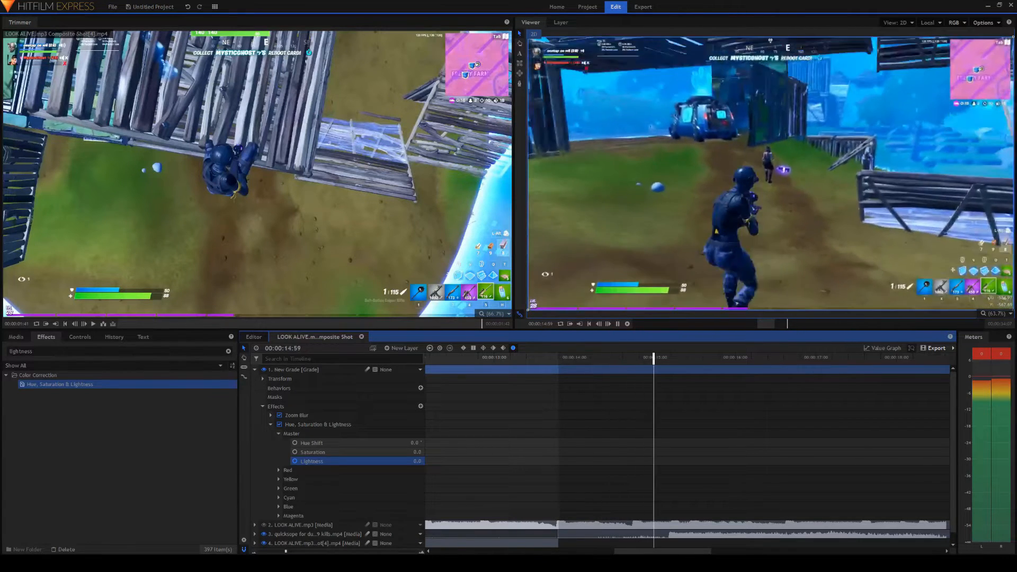
pyautogui.moveTo(297, 553); pyautogui.dragTo(277, 552)
pyautogui.moveTo(568, 482); pyautogui.dragTo(502, 453)
pyautogui.hotkey('ctrl', 'c')
pyautogui.hotkey('ctrl', 'v')
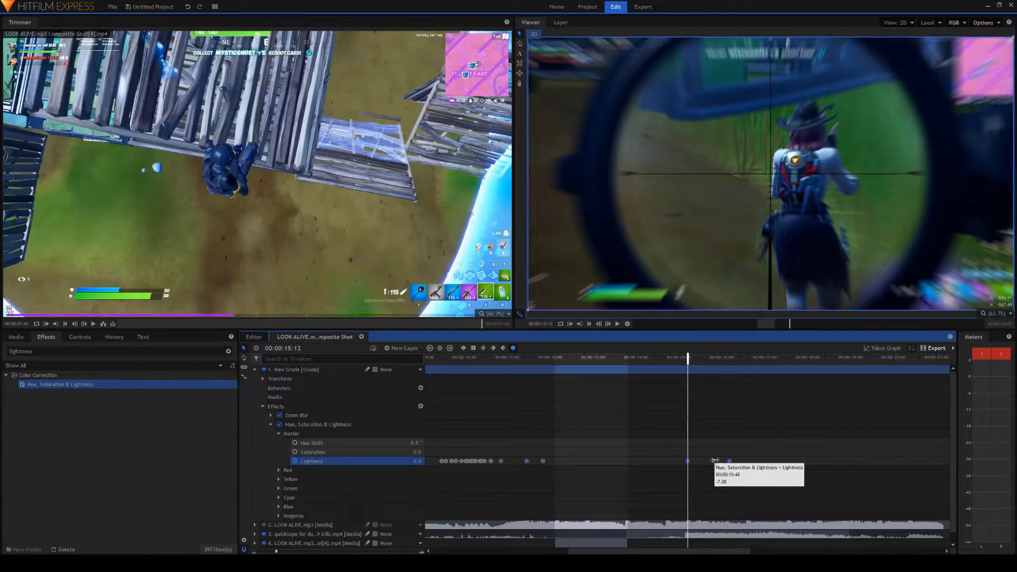
# Step: Shift the pasted Lightness keyframes earlier so the middle one sits at 00:00:15:08, and play back that shot
pyautogui.moveTo(687, 469); pyautogui.dragTo(685, 469)
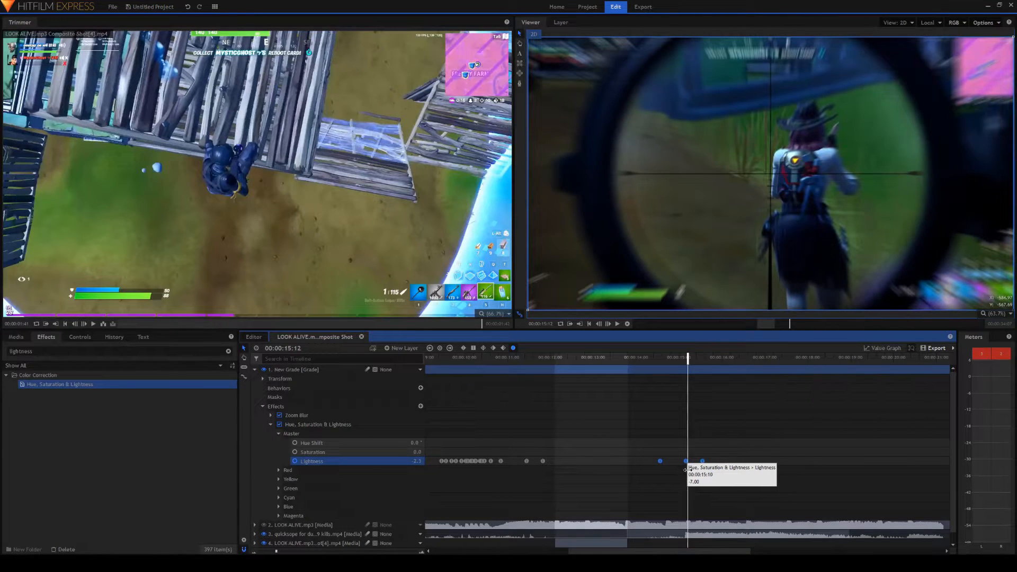
pyautogui.press('Left')
pyautogui.press('Left')
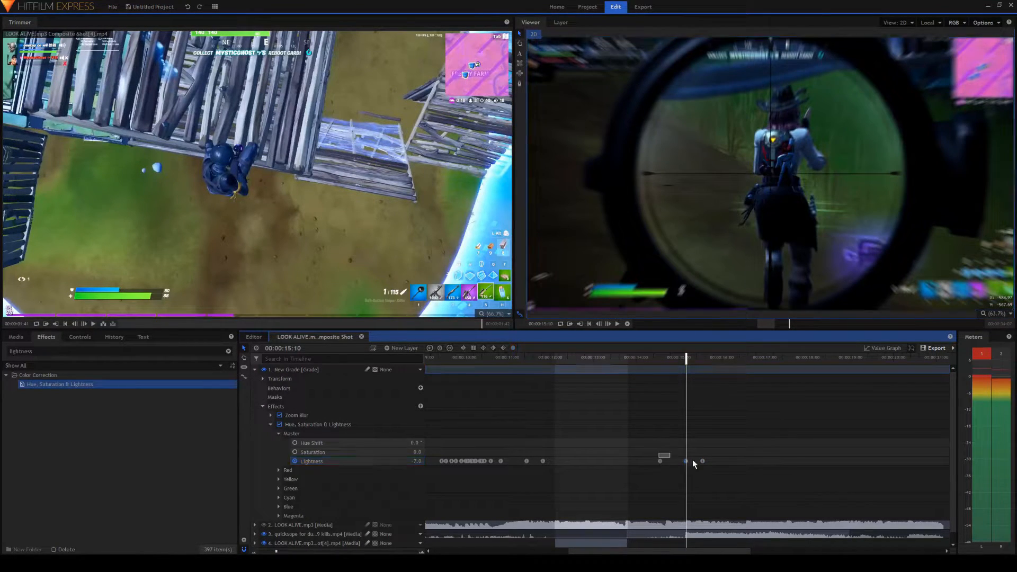
pyautogui.click(635, 357)
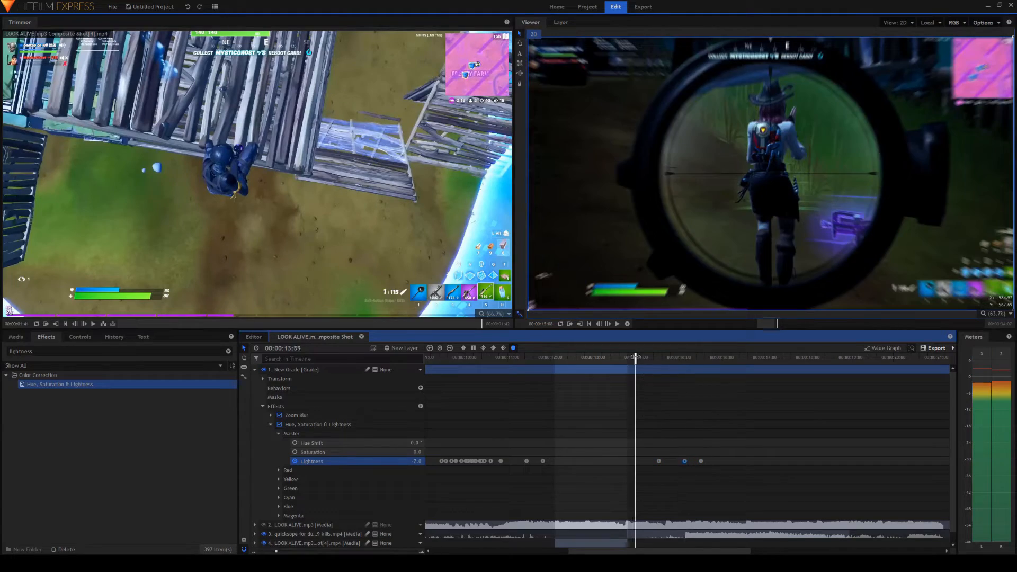
pyautogui.press('space')
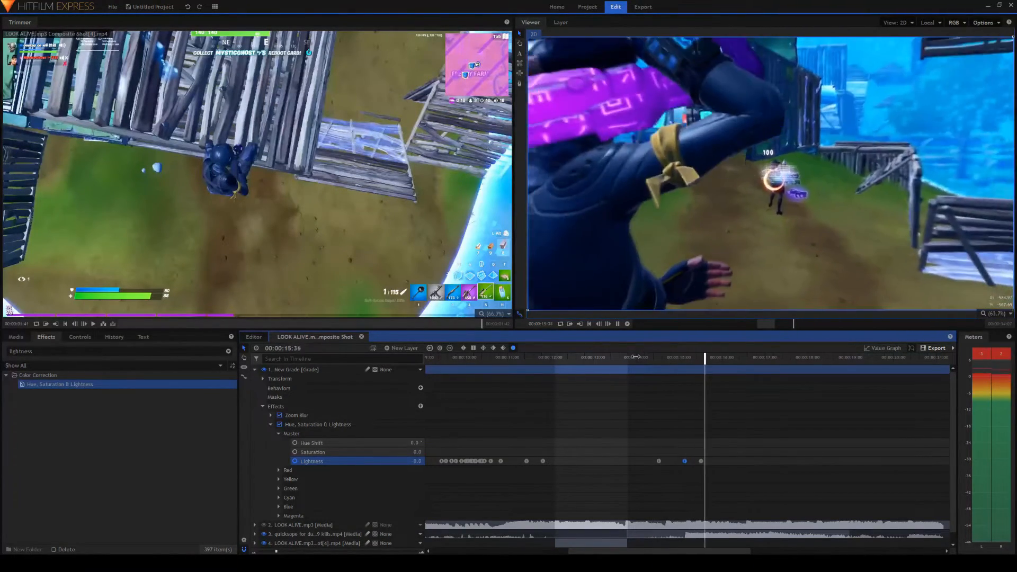
pyautogui.click(668, 461)
pyautogui.click(657, 357)
pyautogui.press('space')
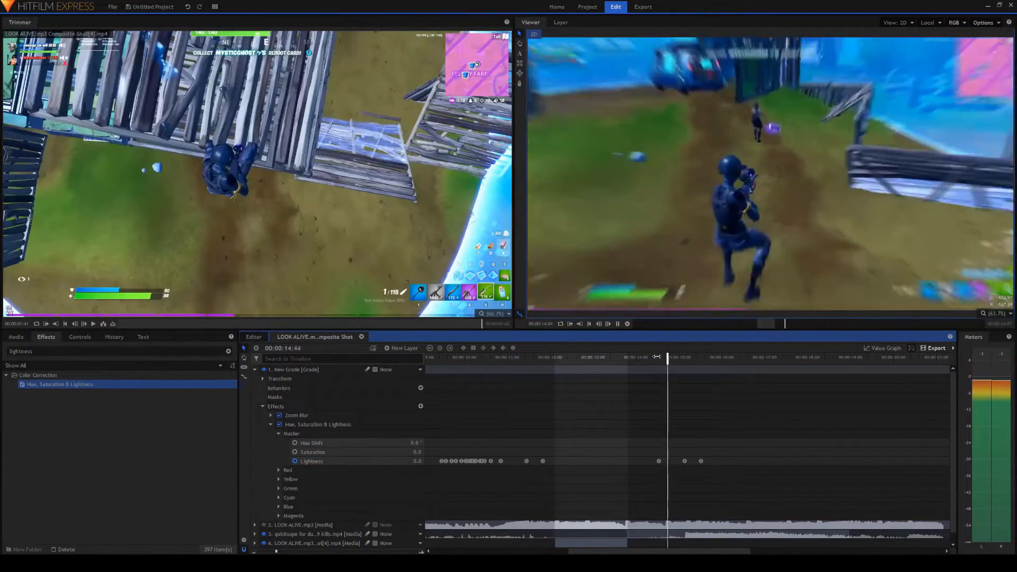
pyautogui.press('space')
# Step: Set the Lightness keyframes on the gunshots at 00:00:15:08 and 00:00:11:27 to 7.0
pyautogui.doubleClick(684, 461)
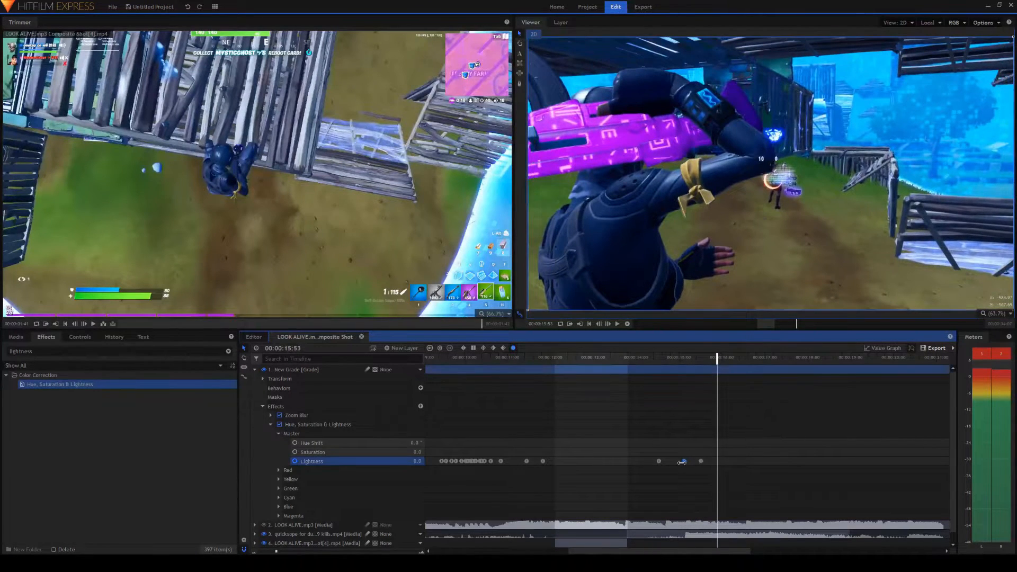
pyautogui.click(413, 461)
pyautogui.write('7')
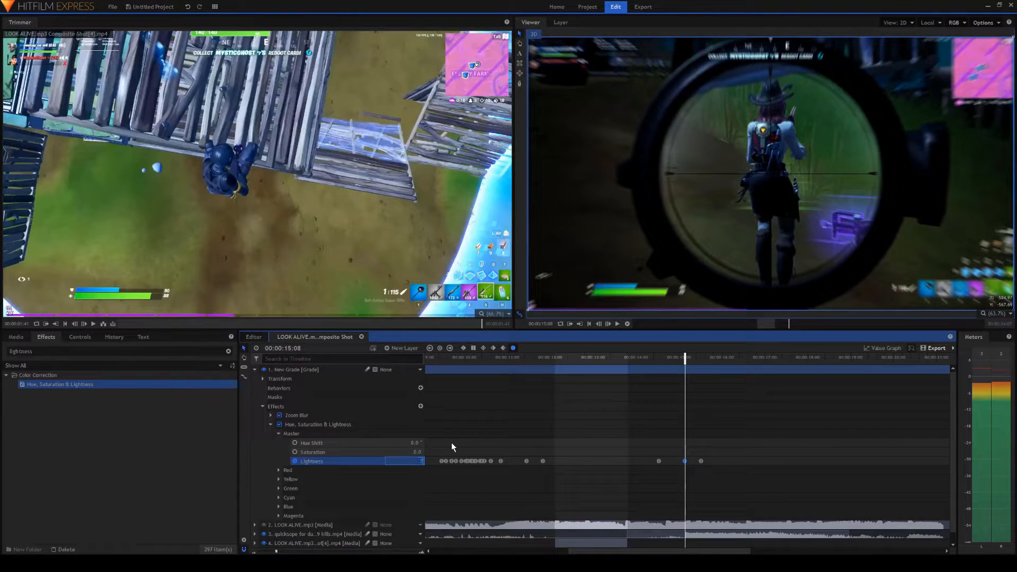
pyautogui.press('Return')
pyautogui.doubleClick(525, 461)
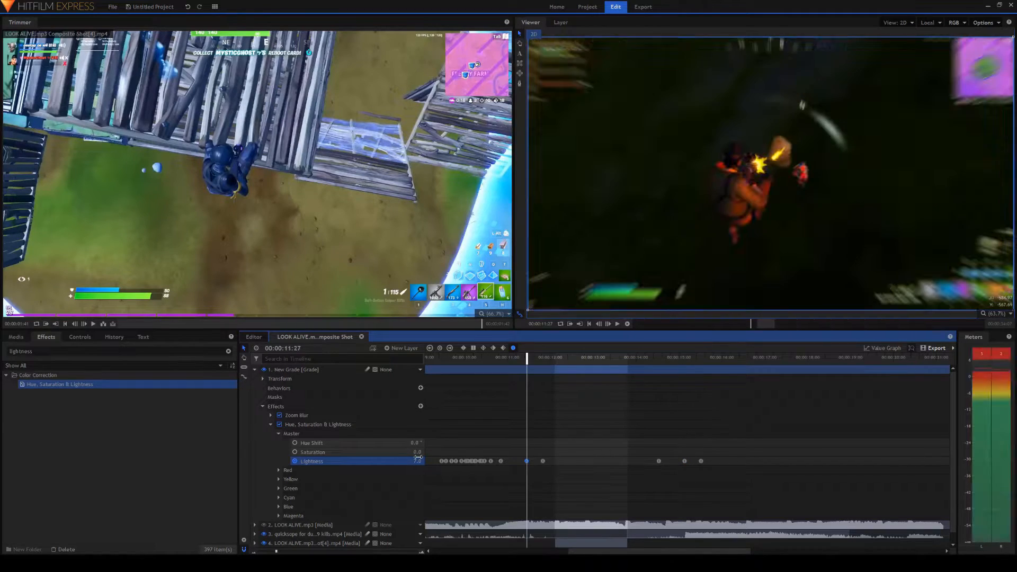
# Step: Play the montage from 00:00:10:16 through both gunshots to the Victory Royale to review the Lightness flashes
pyautogui.click(476, 357)
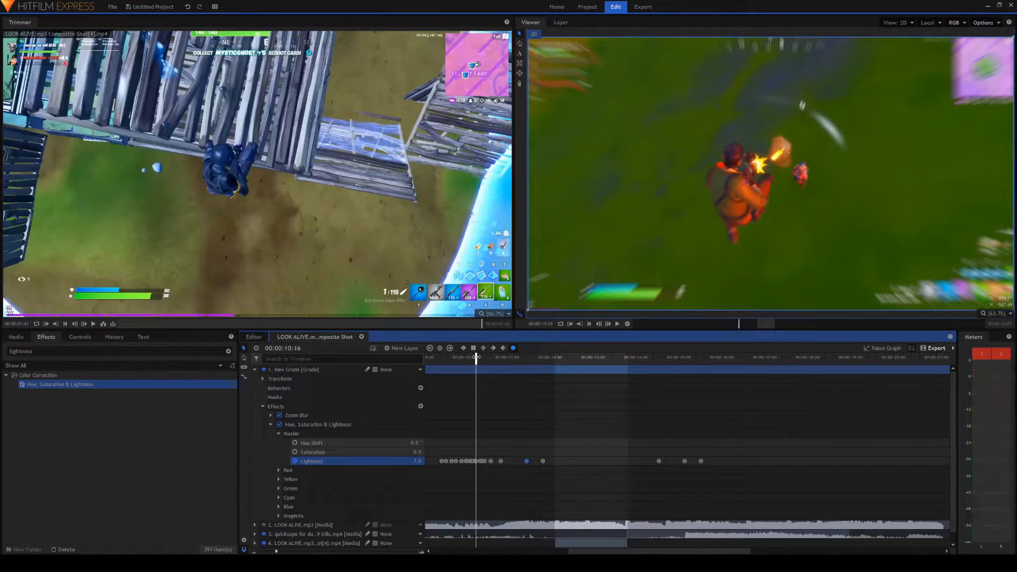
pyautogui.press('space')
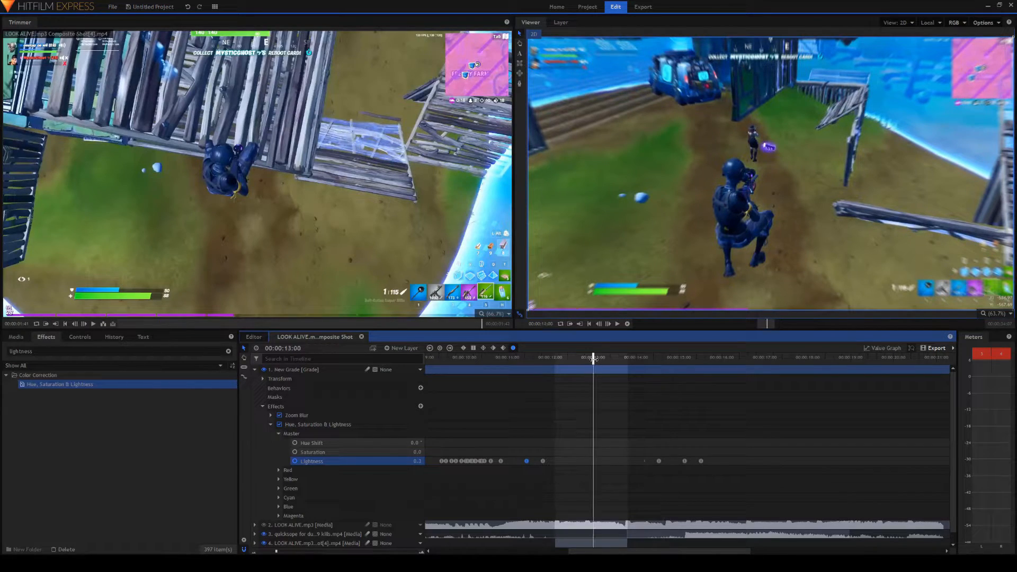
pyautogui.press('space')
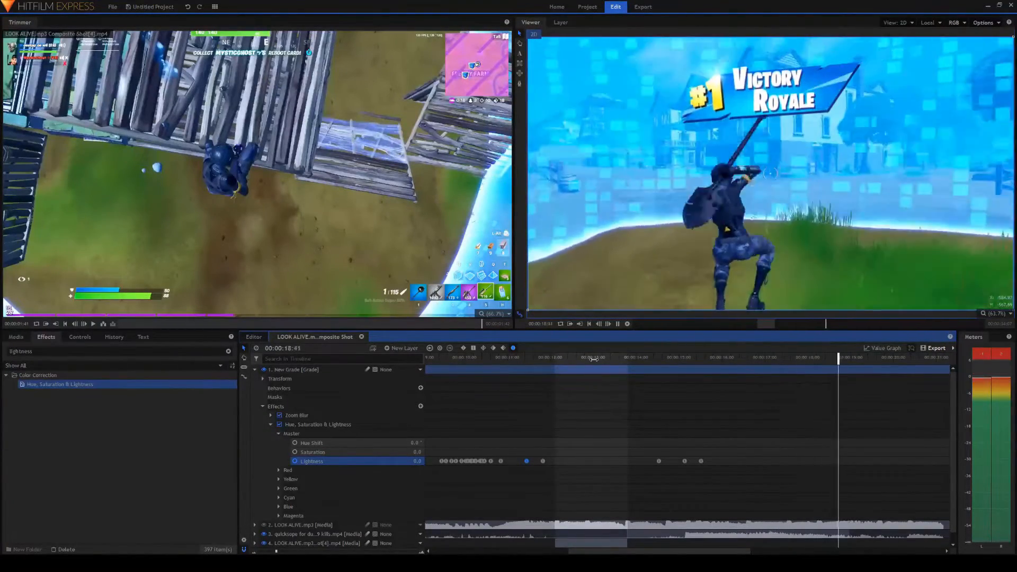
pyautogui.press('space')
pyautogui.moveTo(652, 551); pyautogui.dragTo(604, 549)
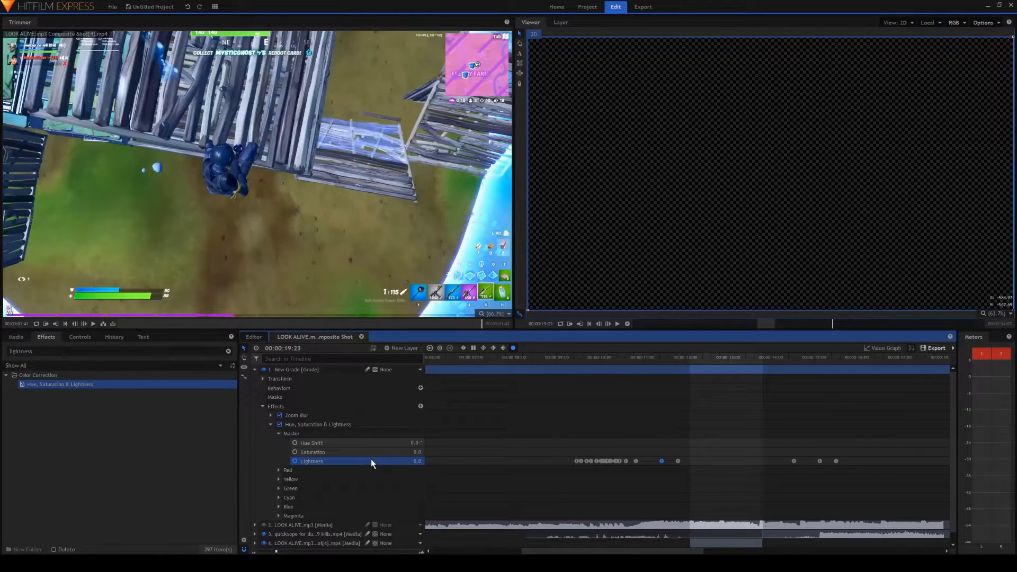
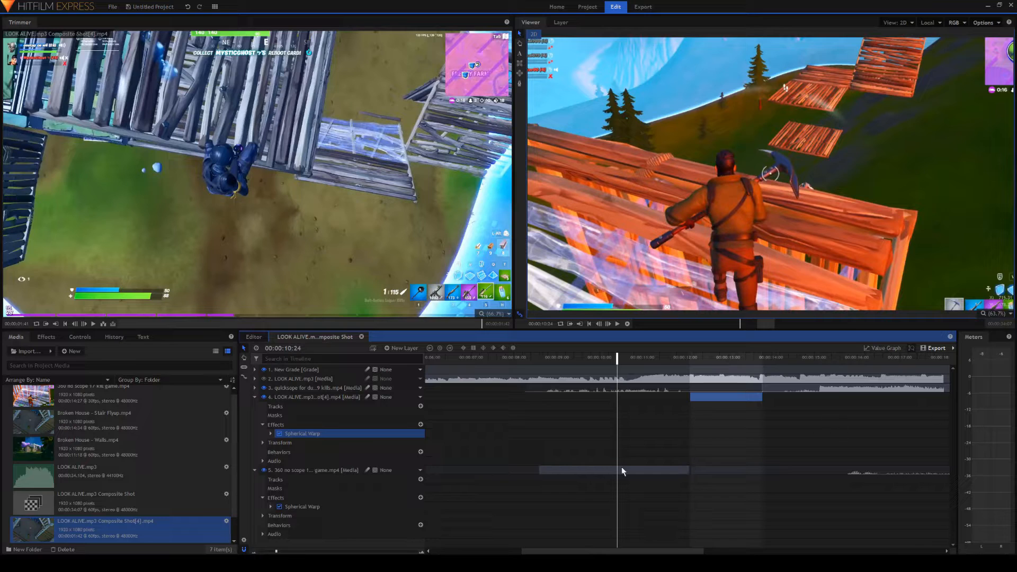
# Step: Move the 360 no scope clip's Spherical Warp Scale keyframes to its end, with the last one at 00:00:12:06
pyautogui.click(271, 506)
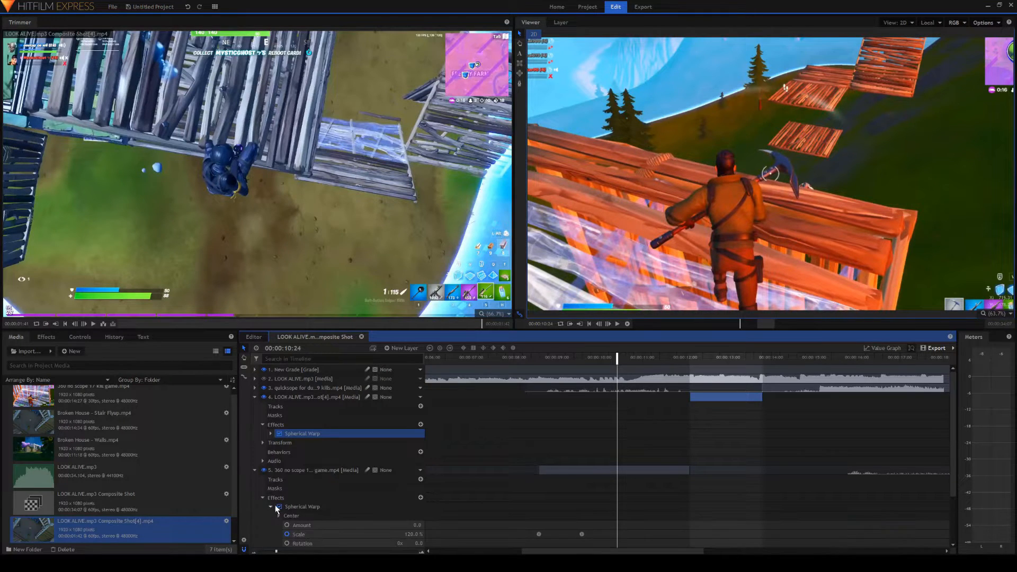
pyautogui.click(581, 534)
pyautogui.moveTo(498, 513); pyautogui.dragTo(652, 553)
pyautogui.moveTo(582, 524); pyautogui.dragTo(691, 525)
pyautogui.click(691, 524)
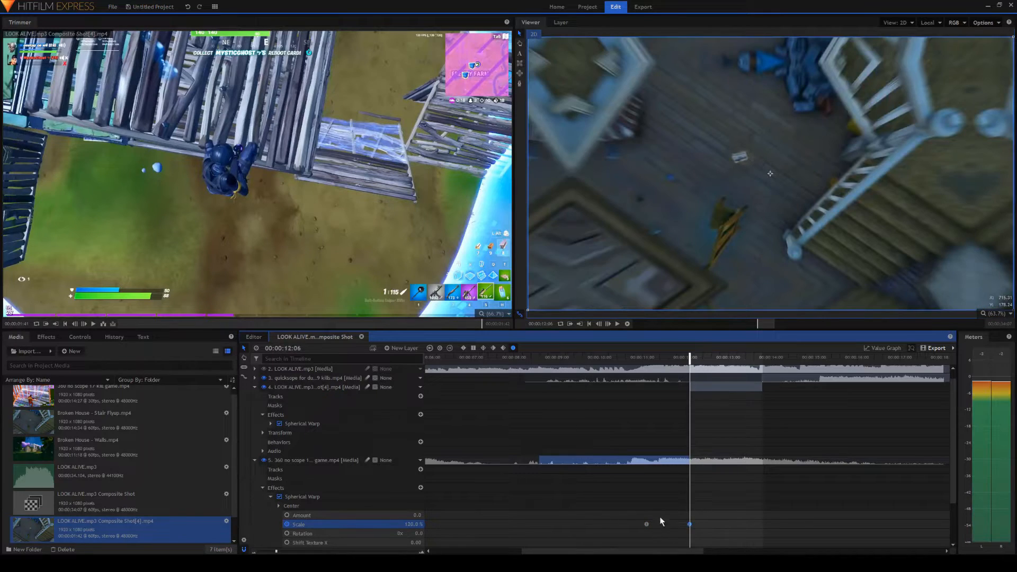
# Step: Move the first Scale keyframe of the 360 no scope clip's Spherical Warp slightly later, to 00:00:11:13
pyautogui.click(293, 498)
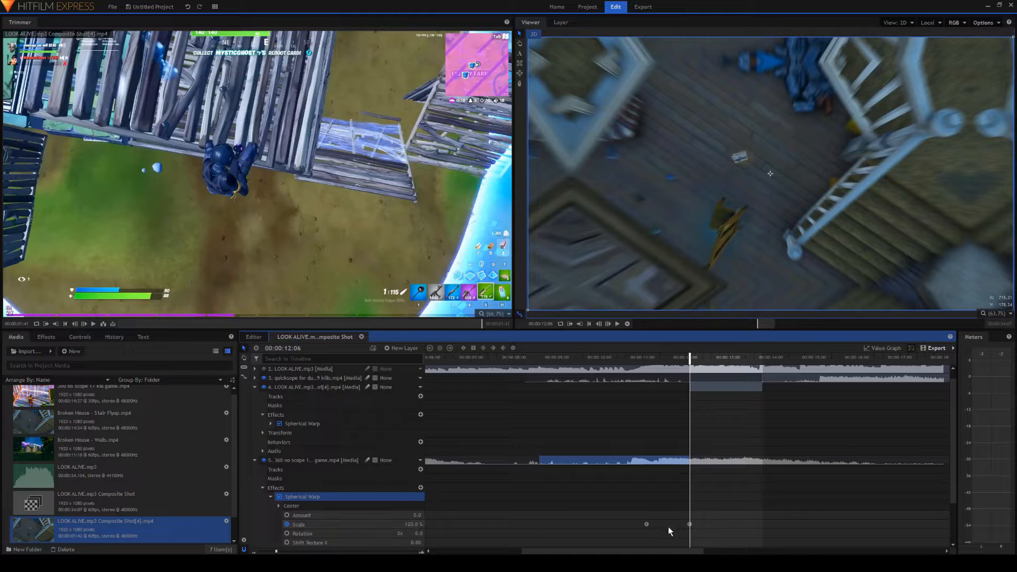
pyautogui.click(647, 524)
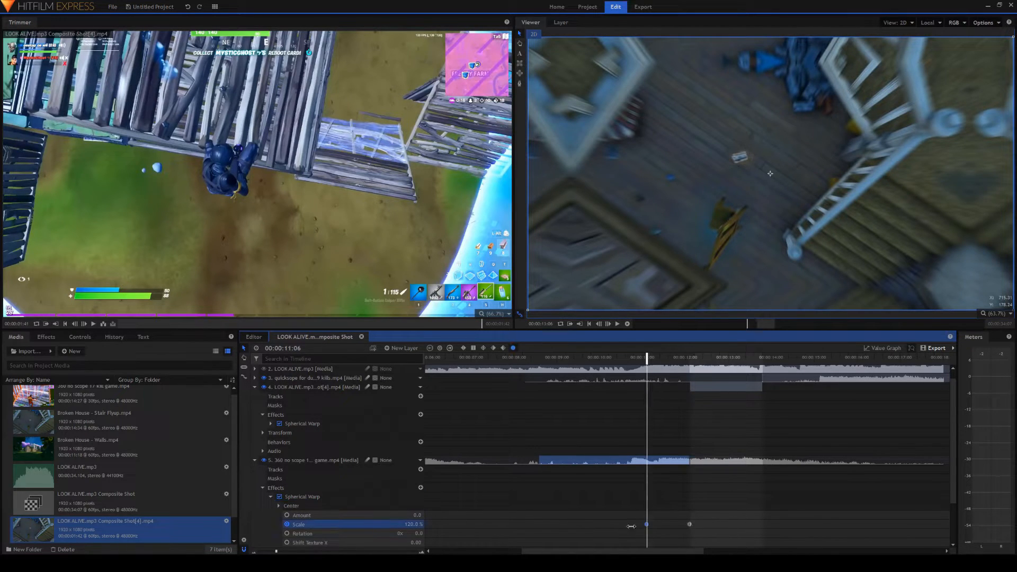
pyautogui.moveTo(646, 525); pyautogui.dragTo(651, 525)
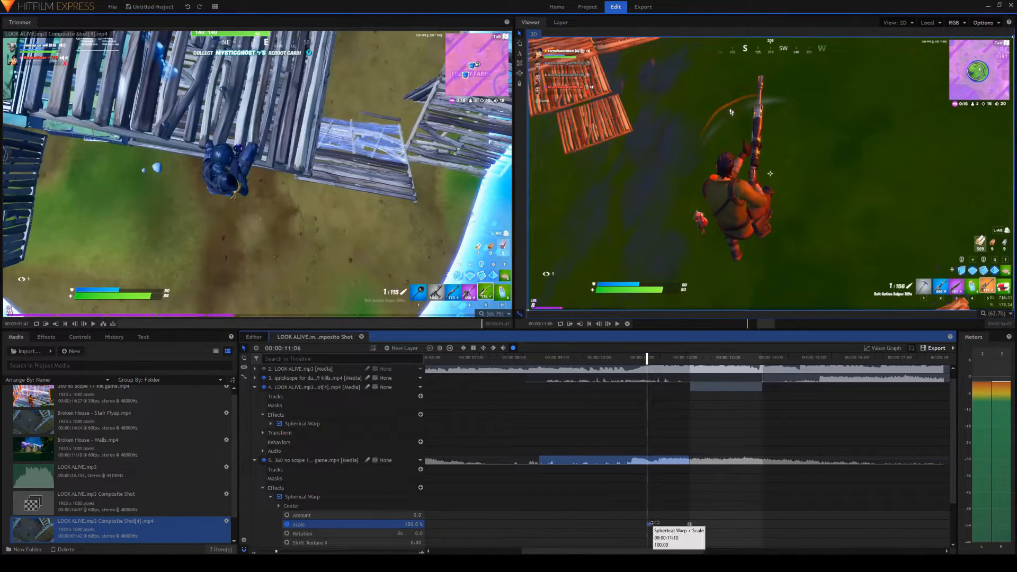
pyautogui.doubleClick(689, 524)
pyautogui.moveTo(276, 551)
pyautogui.mouseDown()
pyautogui.moveTo(313, 551)
pyautogui.moveTo(287, 550)
pyautogui.mouseUp()
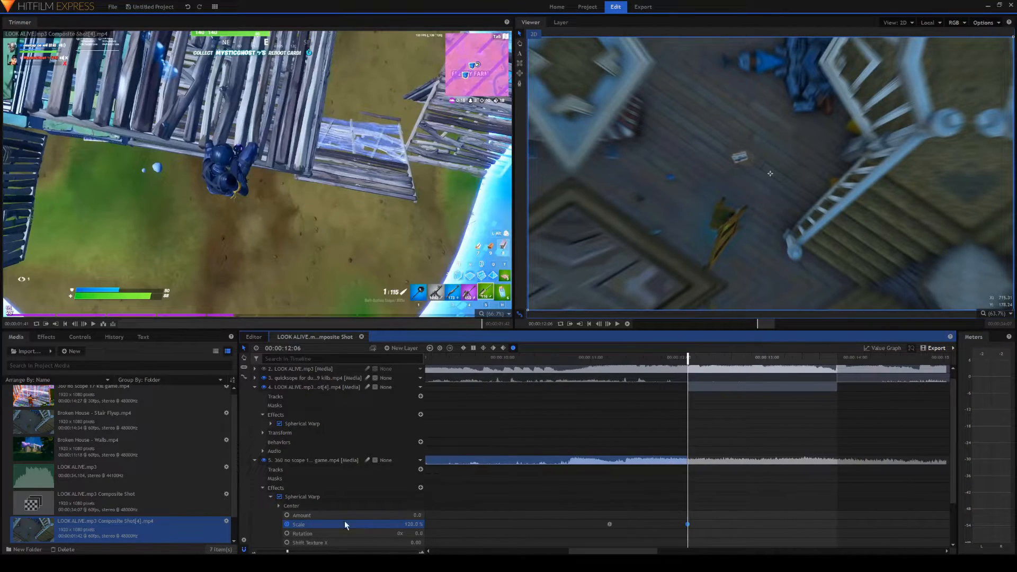
pyautogui.doubleClick(610, 524)
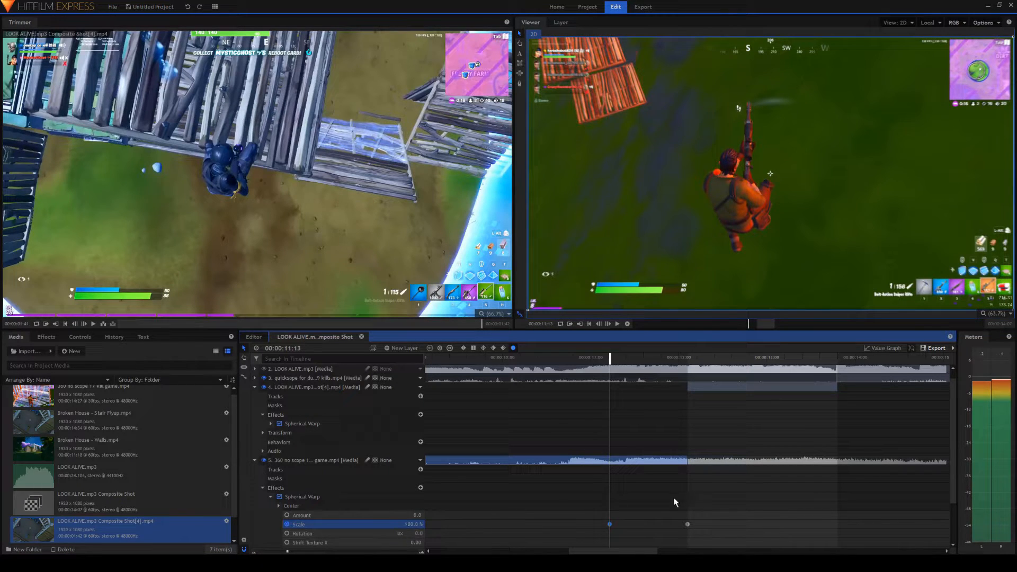
# Step: Move the second Spherical Warp Scale keyframe on the cinematic clip earlier, to 00:00:12:54
pyautogui.click(692, 386)
pyautogui.click(271, 424)
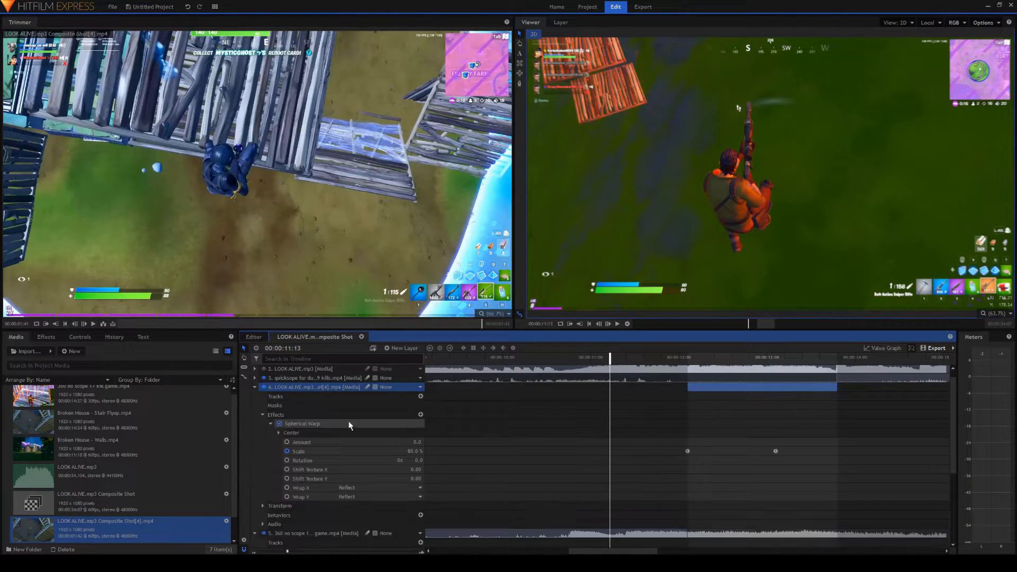
pyautogui.doubleClick(687, 451)
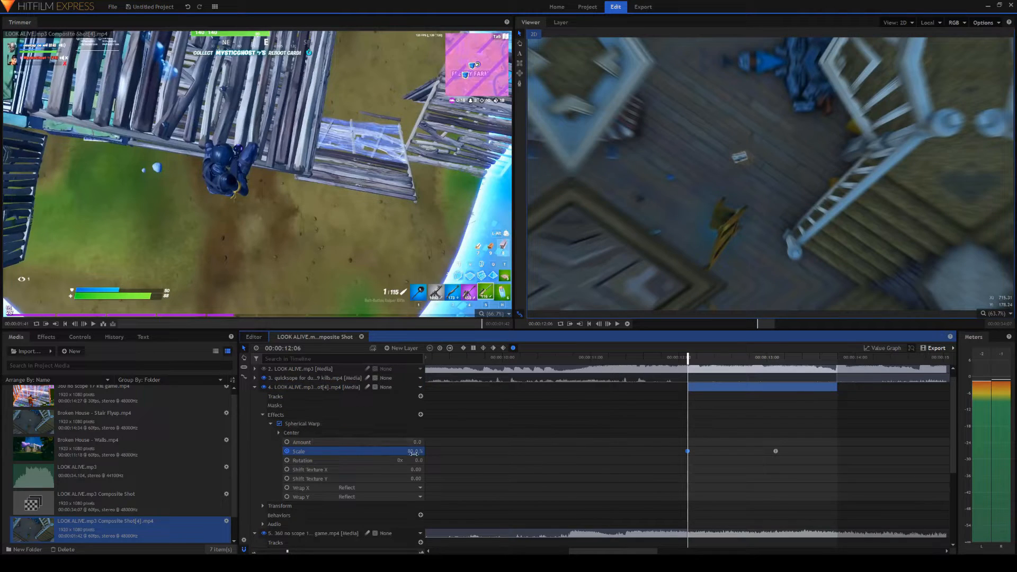
pyautogui.moveTo(775, 451); pyautogui.dragTo(758, 451)
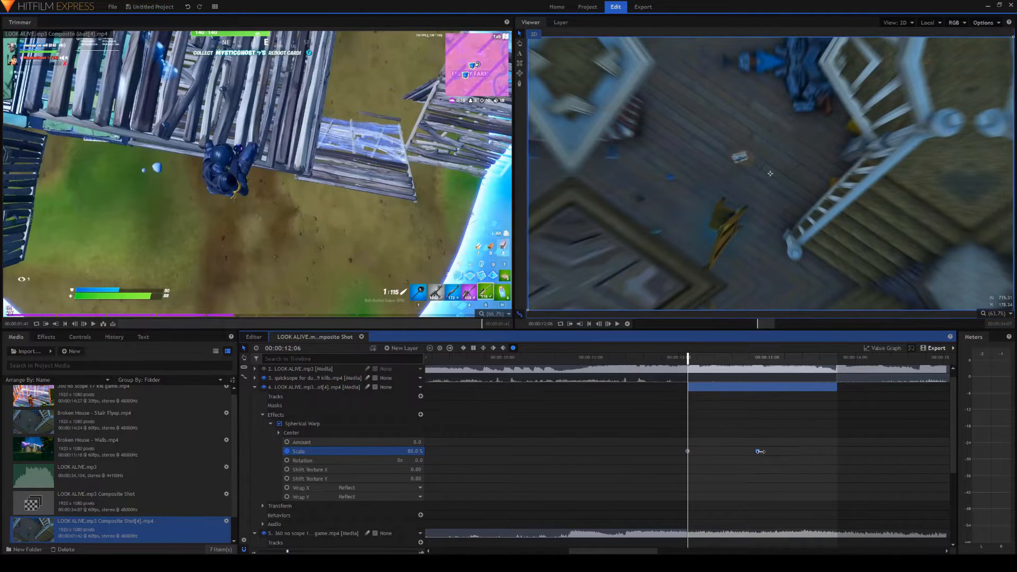
pyautogui.doubleClick(757, 451)
pyautogui.moveTo(287, 551); pyautogui.dragTo(285, 551)
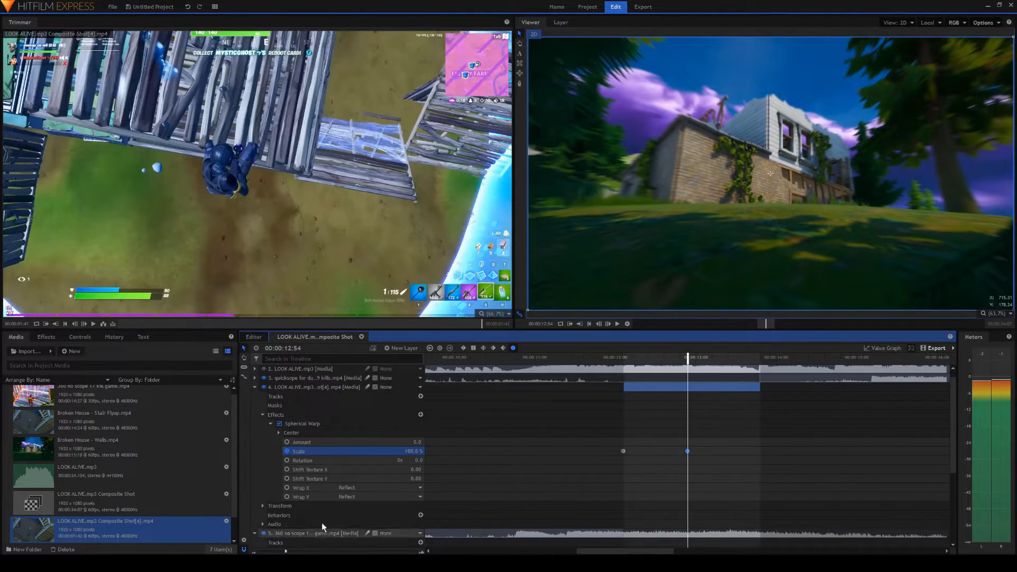
# Step: Play back the Spherical Warp transition from the 360 no scope clip into the cinematic at 00:00:12:06
pyautogui.click(566, 357)
pyautogui.press('space')
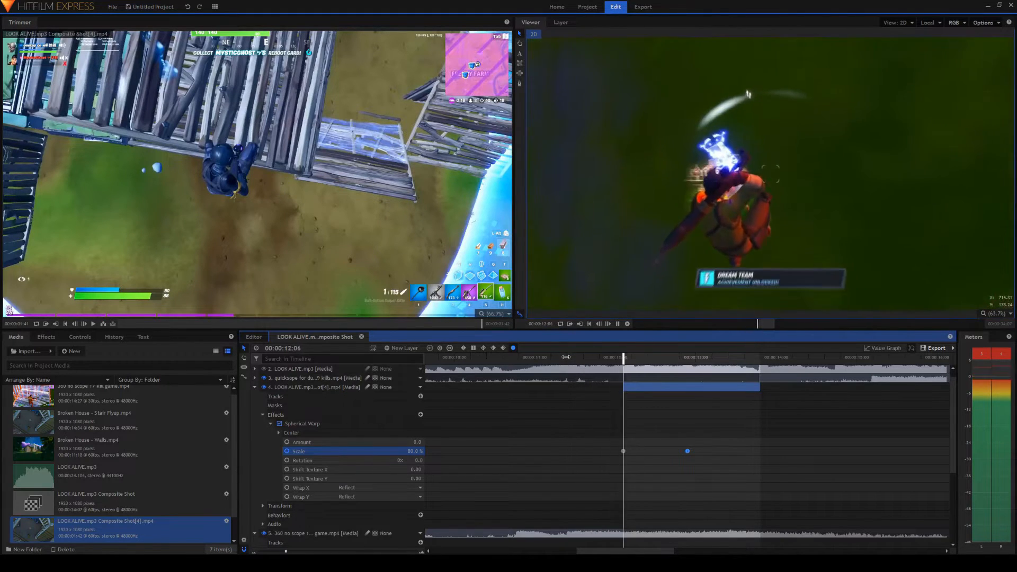
pyautogui.click(588, 357)
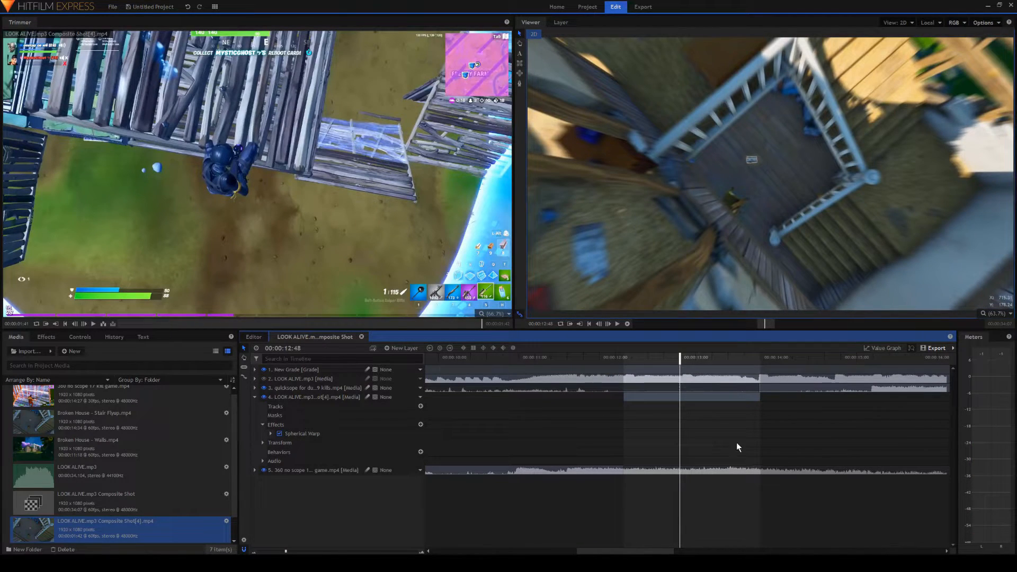
# Step: Split the cinematic clip at 00:00:12:48, check the frames around the cut, and select the second part
pyautogui.click(683, 396)
pyautogui.hotkey('ctrl', 'shift', 'd')
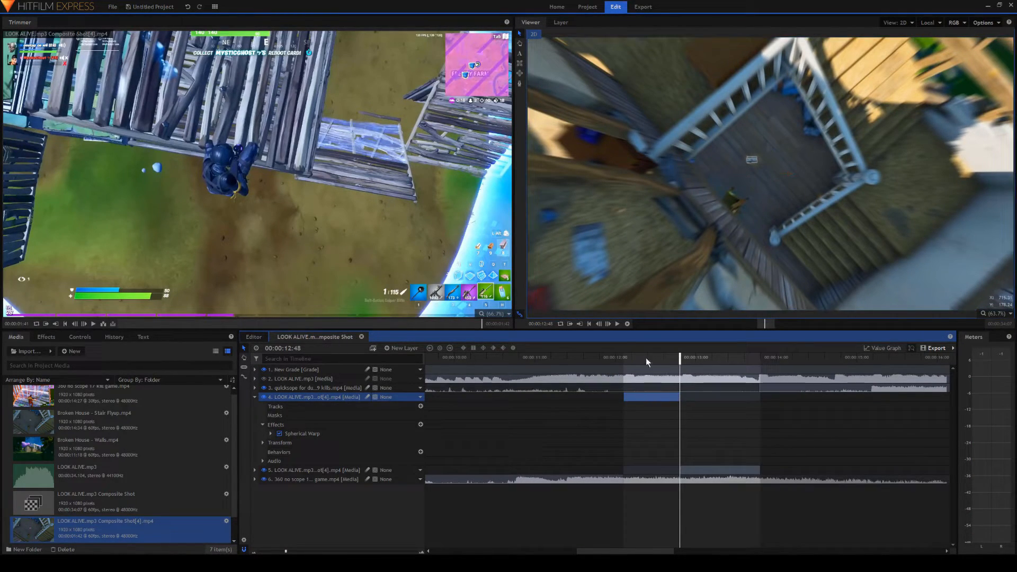
pyautogui.click(598, 324)
pyautogui.click(606, 323)
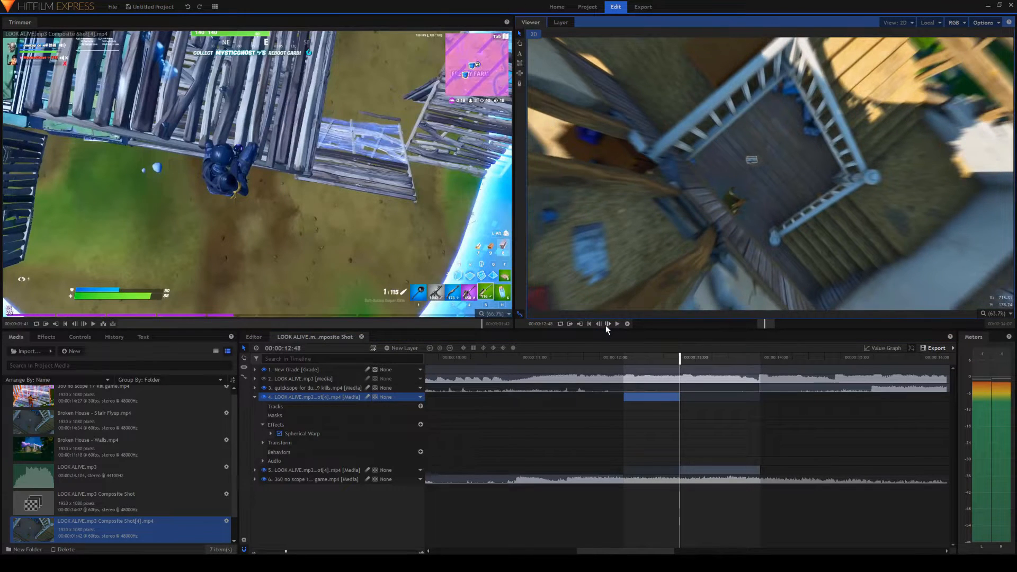
pyautogui.click(606, 323)
pyautogui.click(599, 323)
pyautogui.click(317, 470)
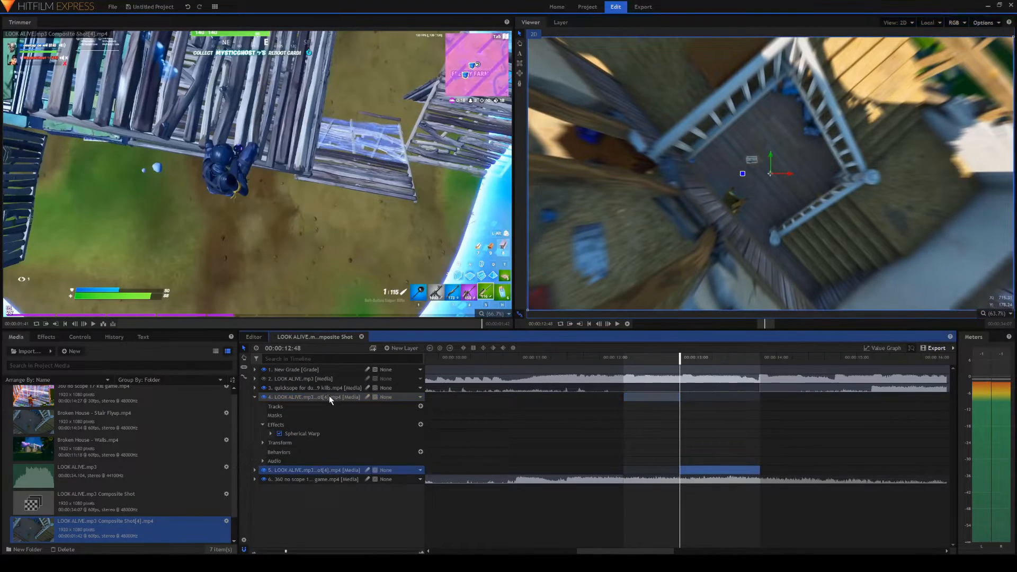
# Step: Place the second part of the split cinematic clip above the first part in the layer order and play back the transition
pyautogui.moveTo(329, 470); pyautogui.dragTo(710, 395)
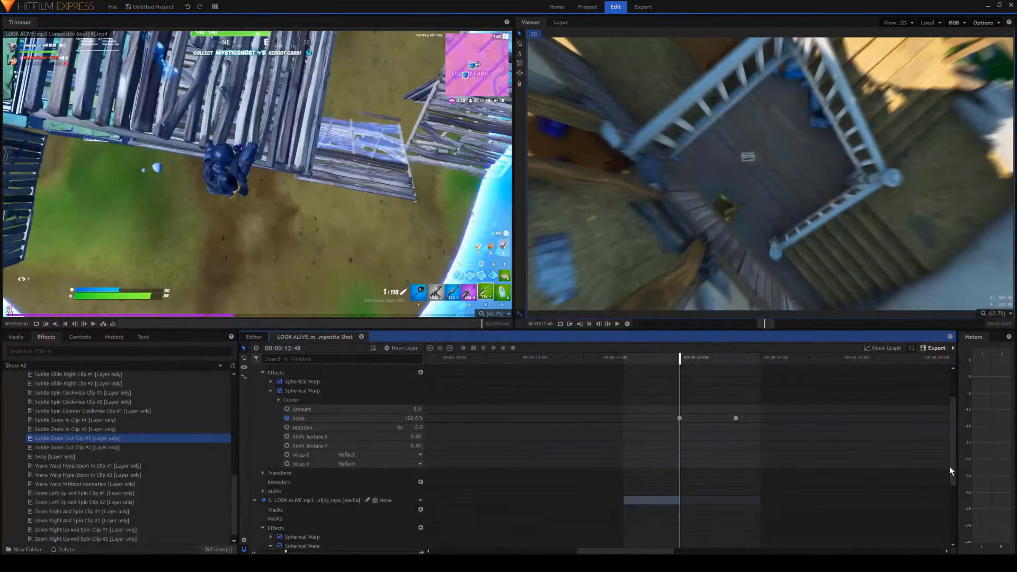
pyautogui.moveTo(951, 466); pyautogui.dragTo(956, 507)
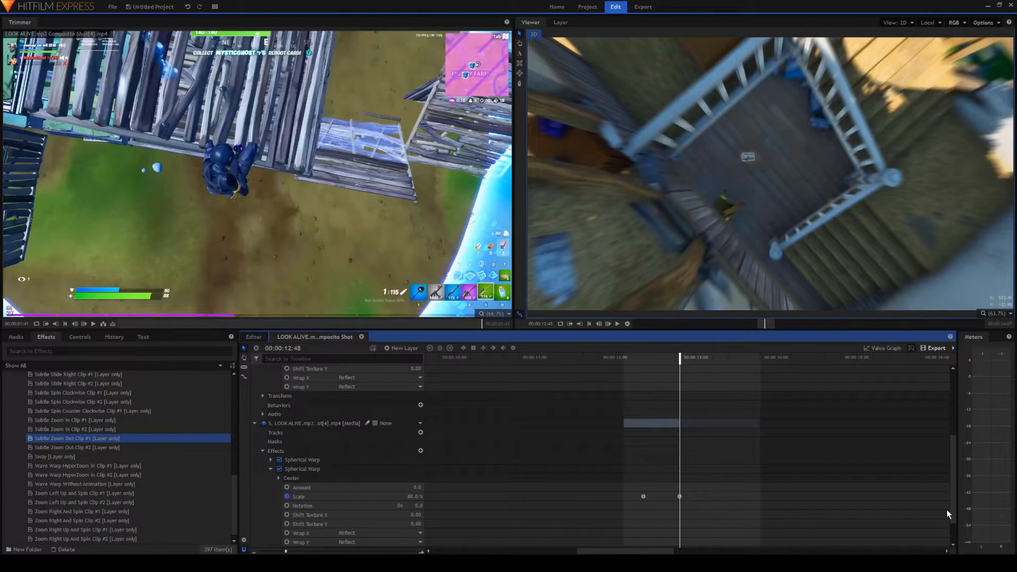
pyautogui.click(559, 357)
pyautogui.press('space')
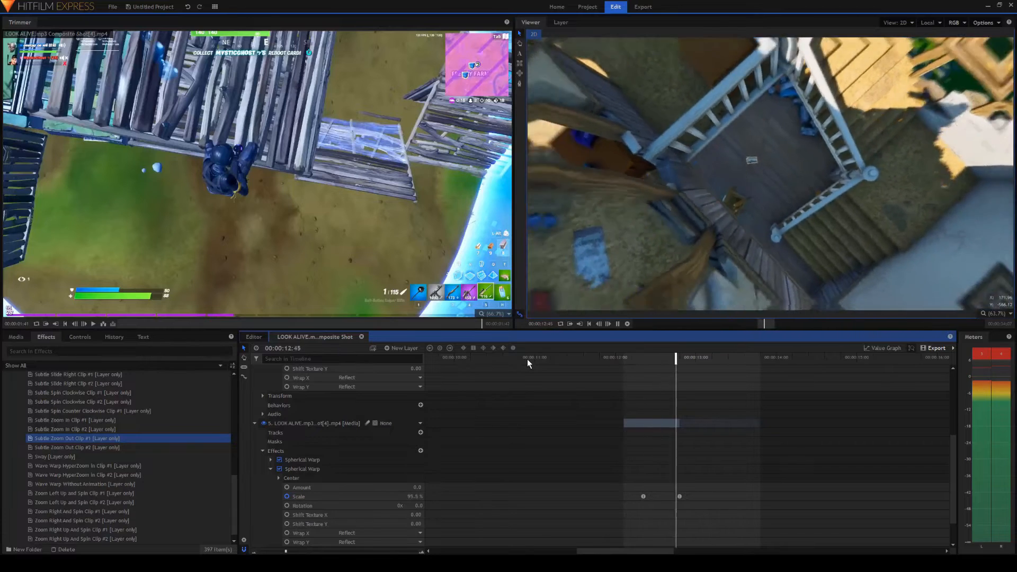
pyautogui.press('space')
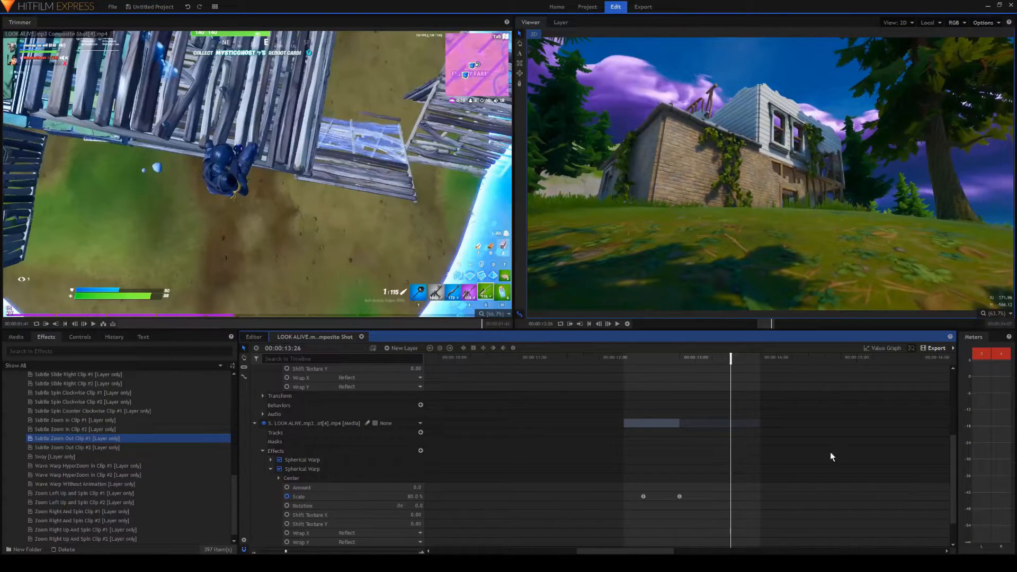
# Step: Check the first cinematic part's Spherical Warp Scale keyframes and move the second part's last Scale keyframe slightly earlier
pyautogui.click(662, 377)
pyautogui.click(679, 496)
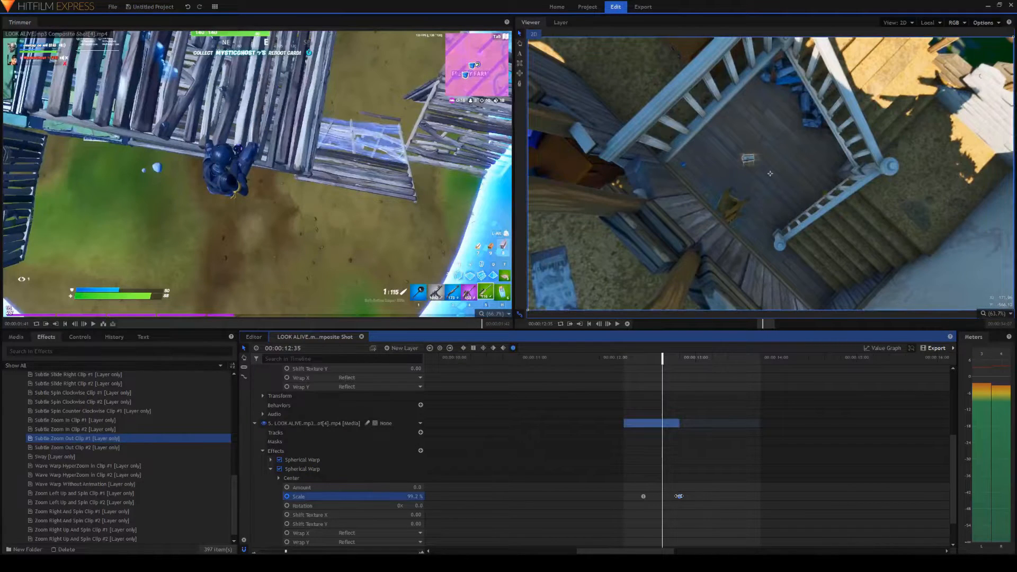
pyautogui.click(345, 469)
pyautogui.click(643, 496)
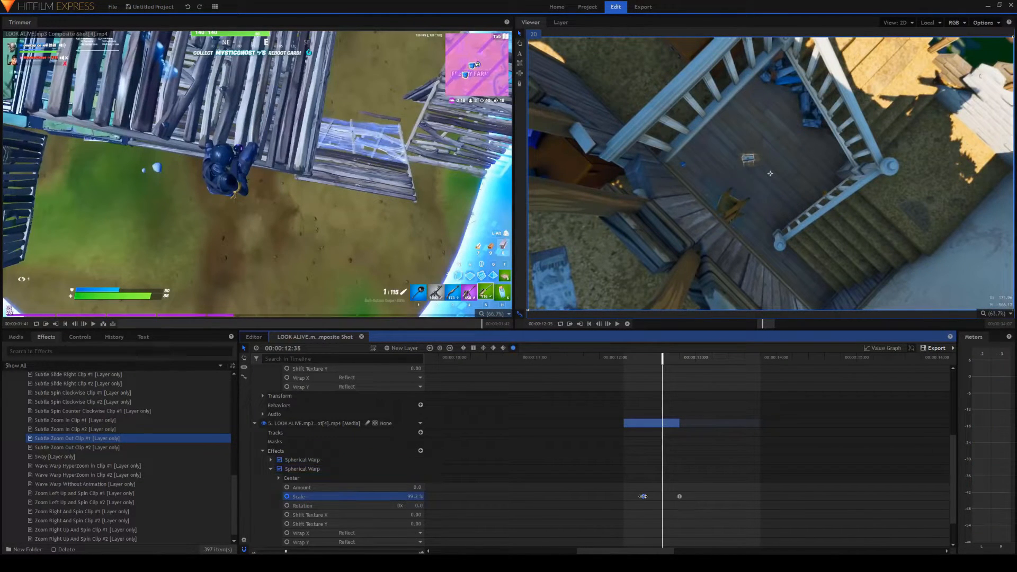
pyautogui.click(681, 497)
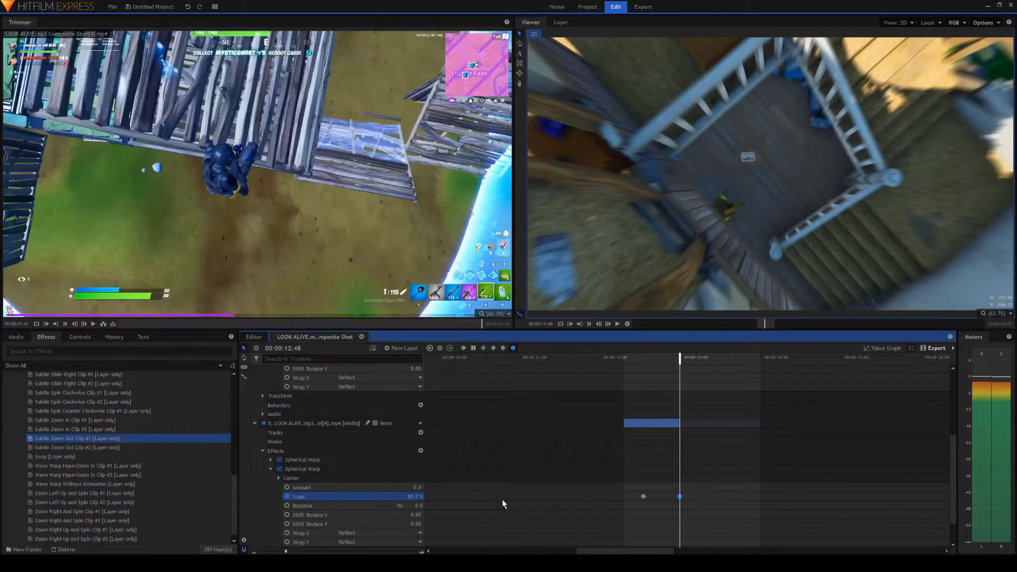
pyautogui.scroll(5, 951, 479)
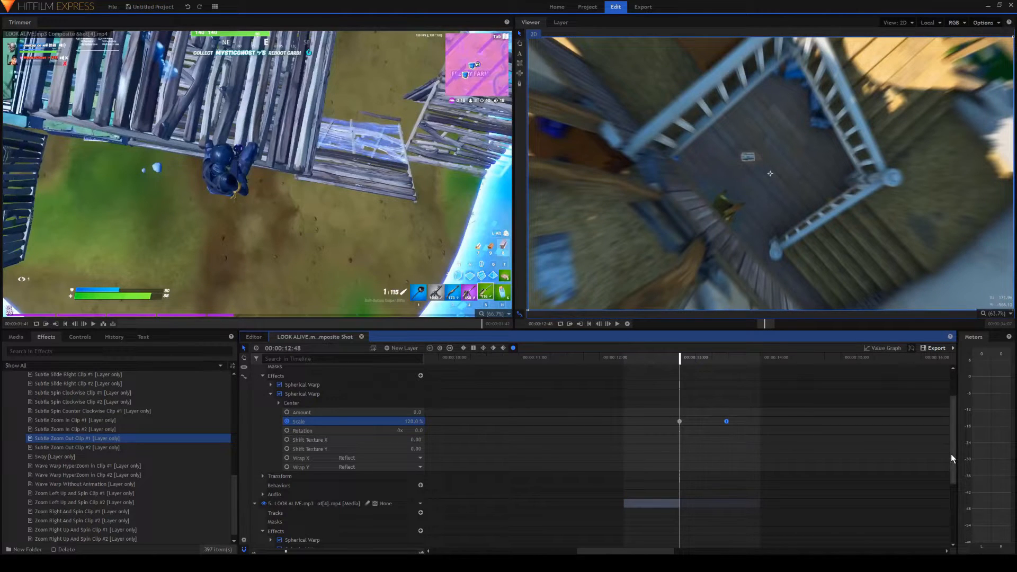
pyautogui.scroll(3, 952, 453)
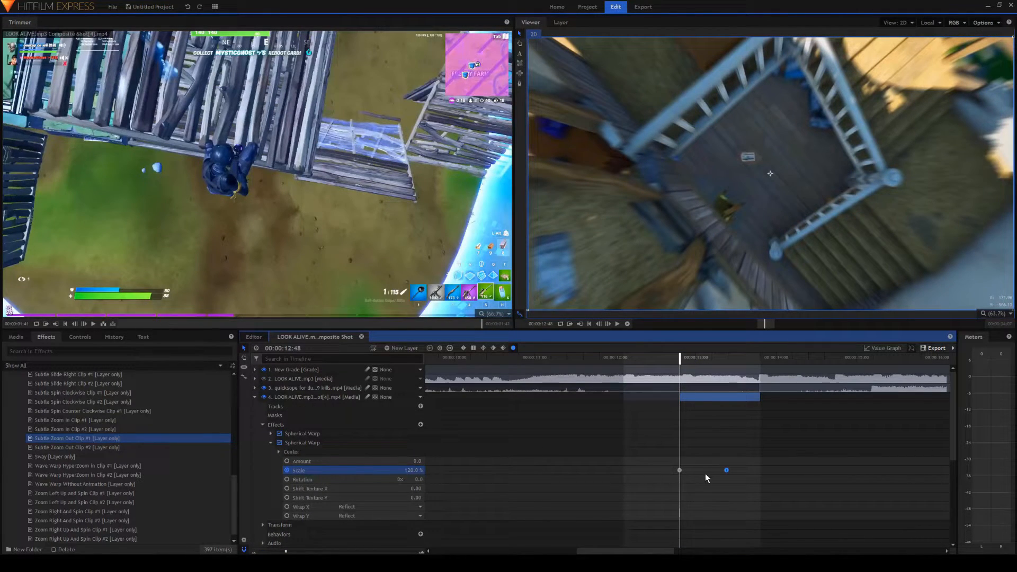
pyautogui.click(726, 476)
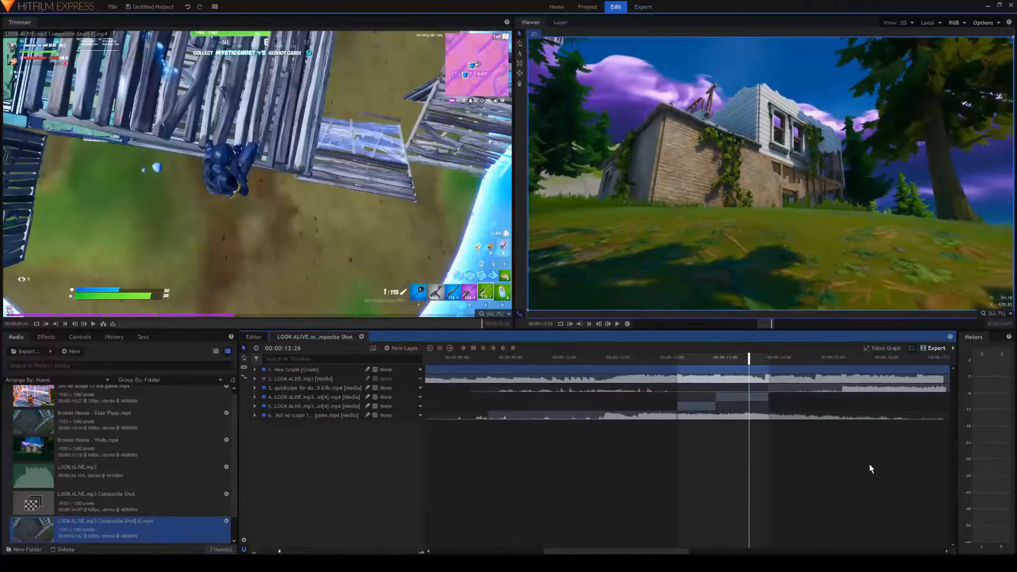
# Step: Keyframe the 360 no scope clip's Opacity at 0% at the clip's start, 00:00:08:33
pyautogui.moveTo(747, 363); pyautogui.dragTo(757, 363)
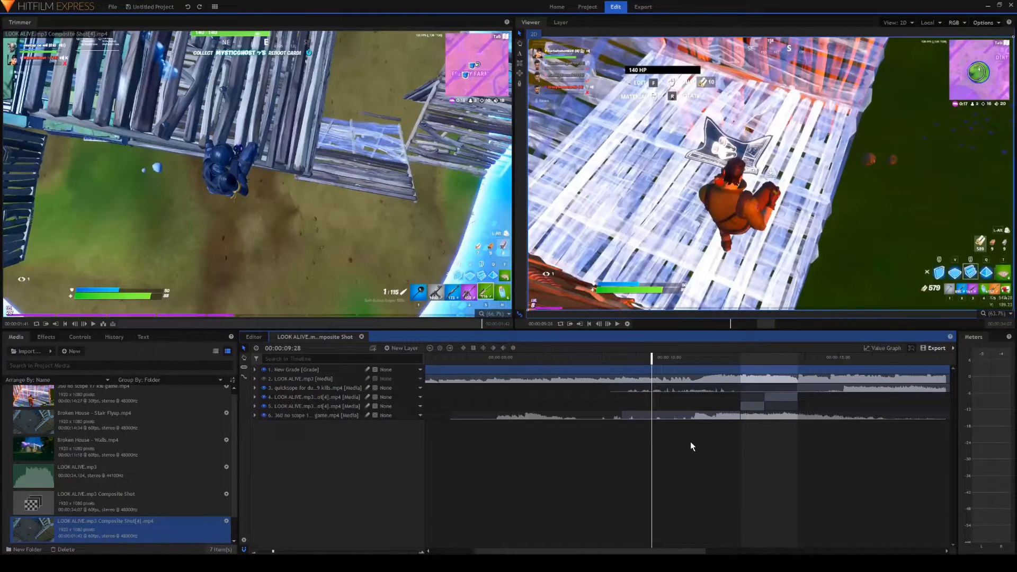
pyautogui.click(625, 375)
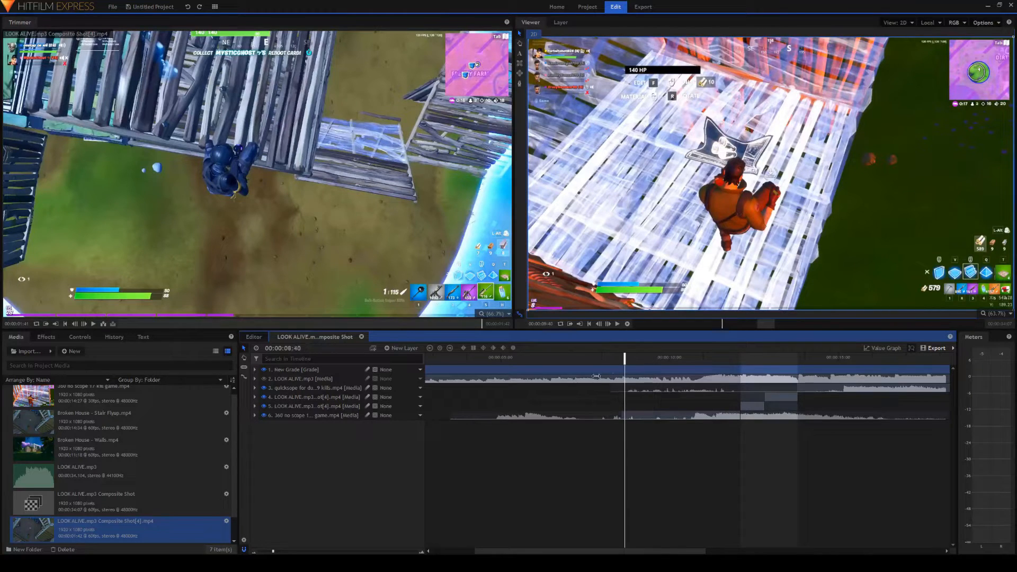
pyautogui.click(631, 417)
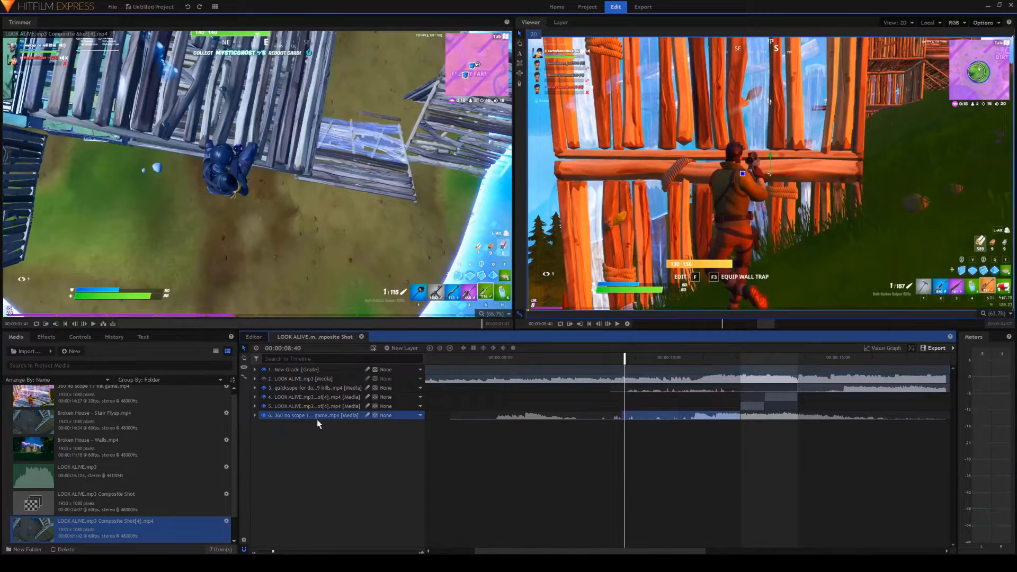
pyautogui.click(255, 416)
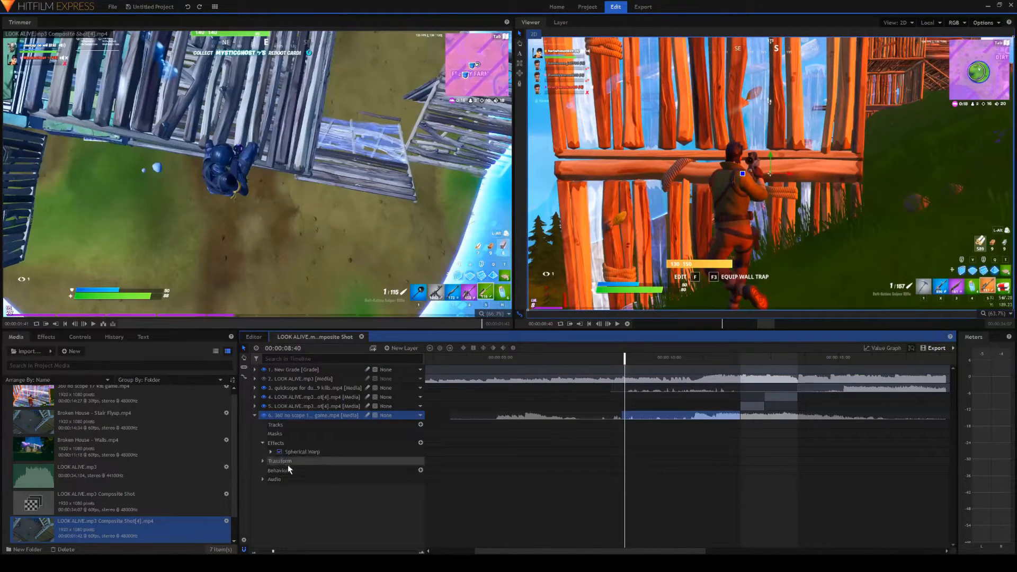
pyautogui.click(262, 452)
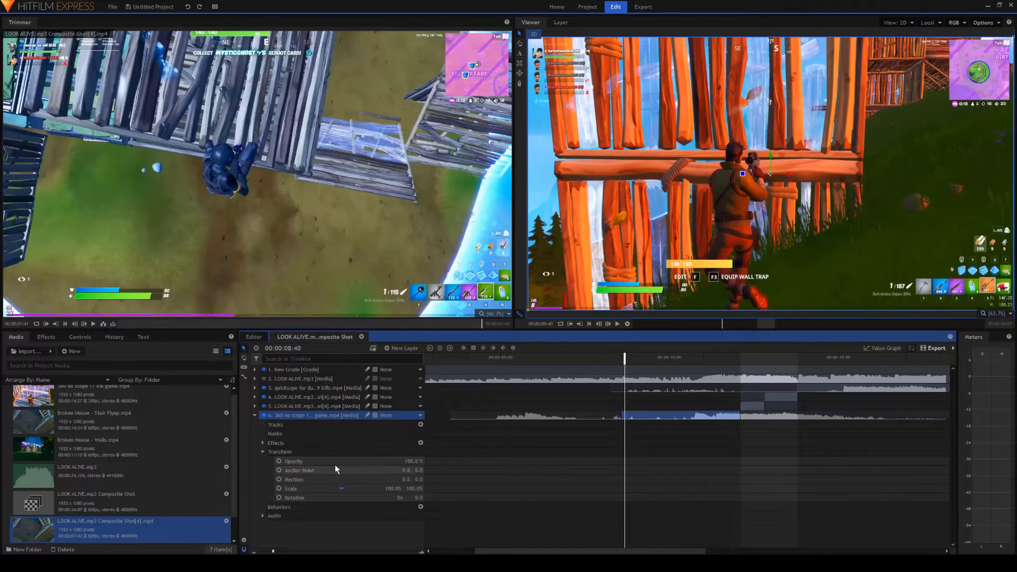
pyautogui.click(400, 461)
pyautogui.write('00')
pyautogui.press('Return')
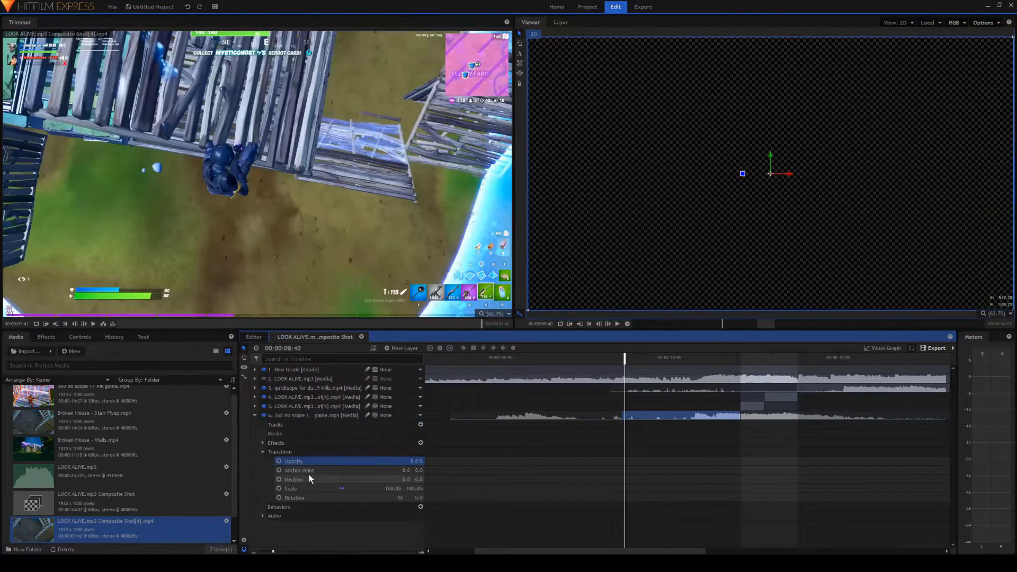
pyautogui.click(279, 461)
pyautogui.moveTo(625, 462); pyautogui.dragTo(621, 462)
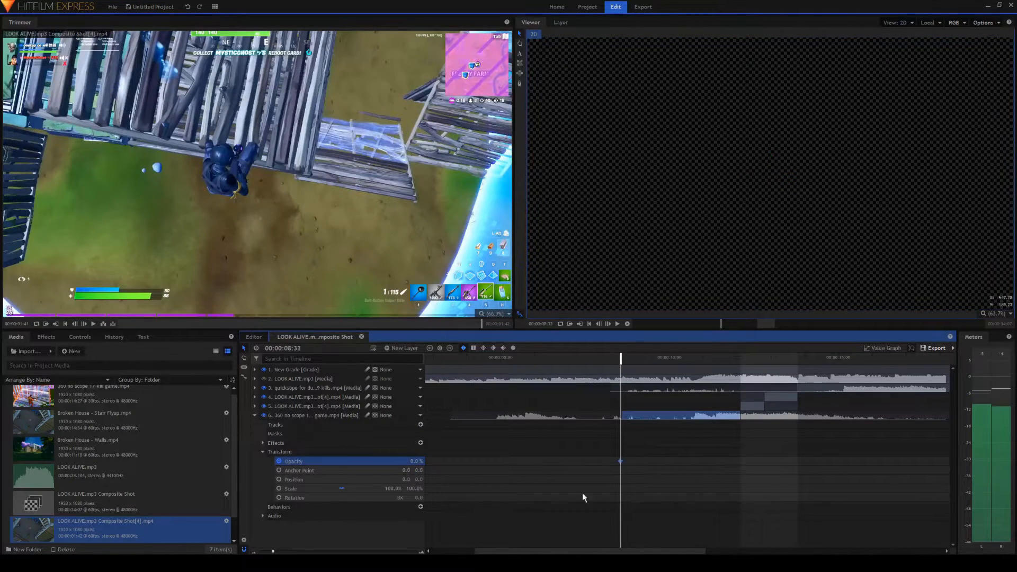
# Step: Keyframe the 360 no scope clip's Opacity at 100% at 00:00:09:36 and steepen the end of the fade-in curve
pyautogui.click(656, 359)
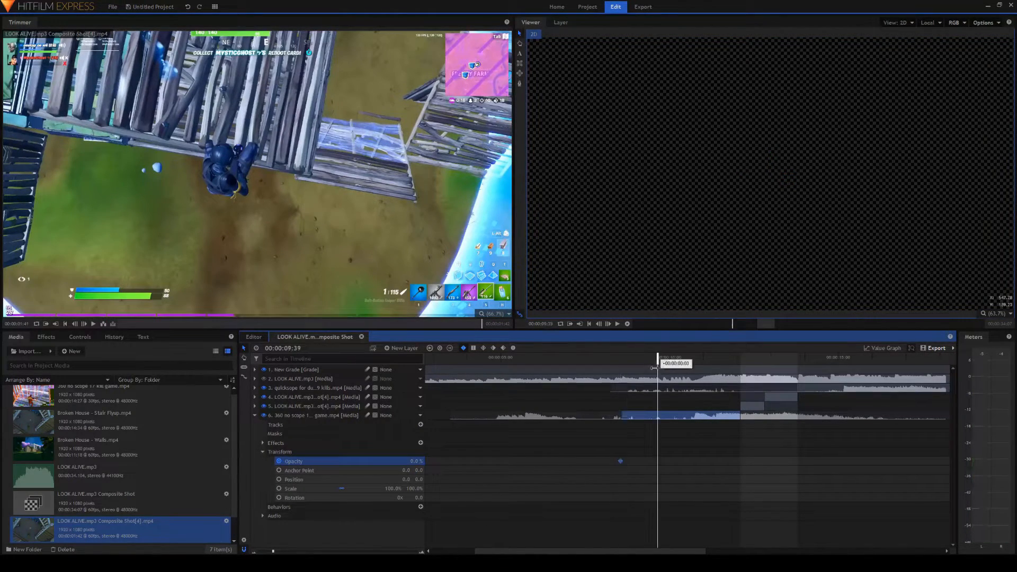
pyautogui.moveTo(424, 456); pyautogui.dragTo(447, 483)
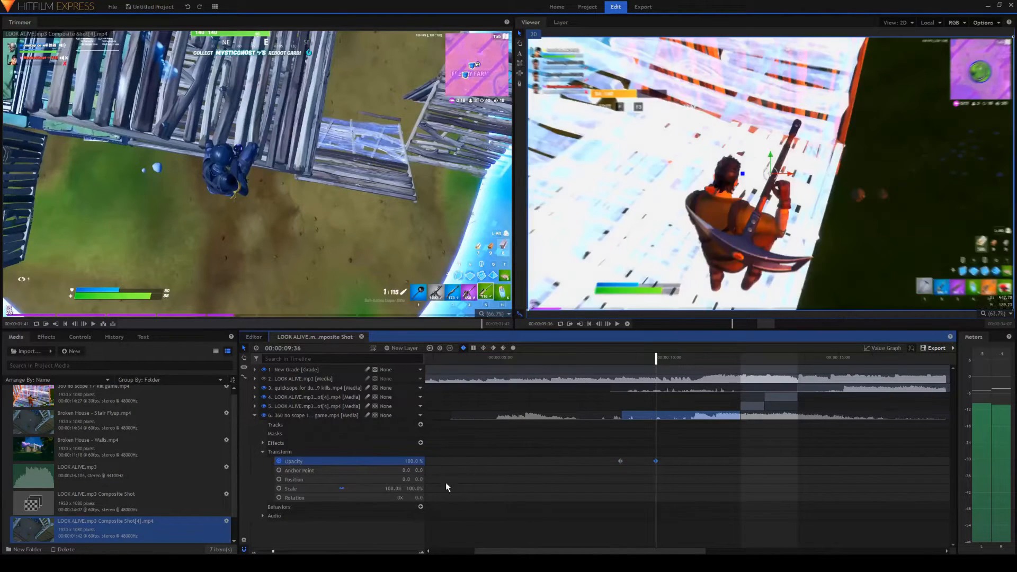
pyautogui.click(884, 348)
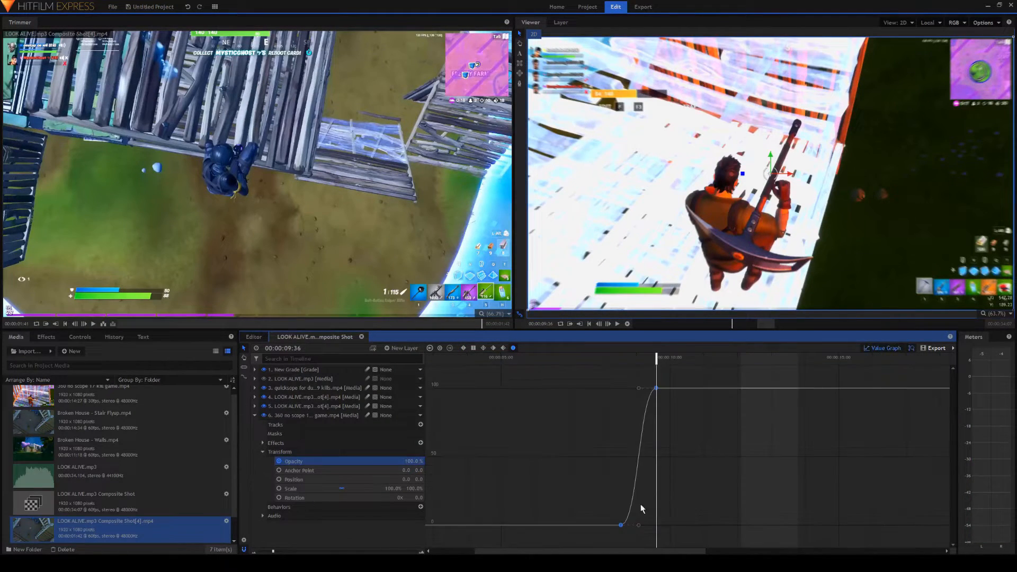
pyautogui.moveTo(638, 388); pyautogui.dragTo(765, 451)
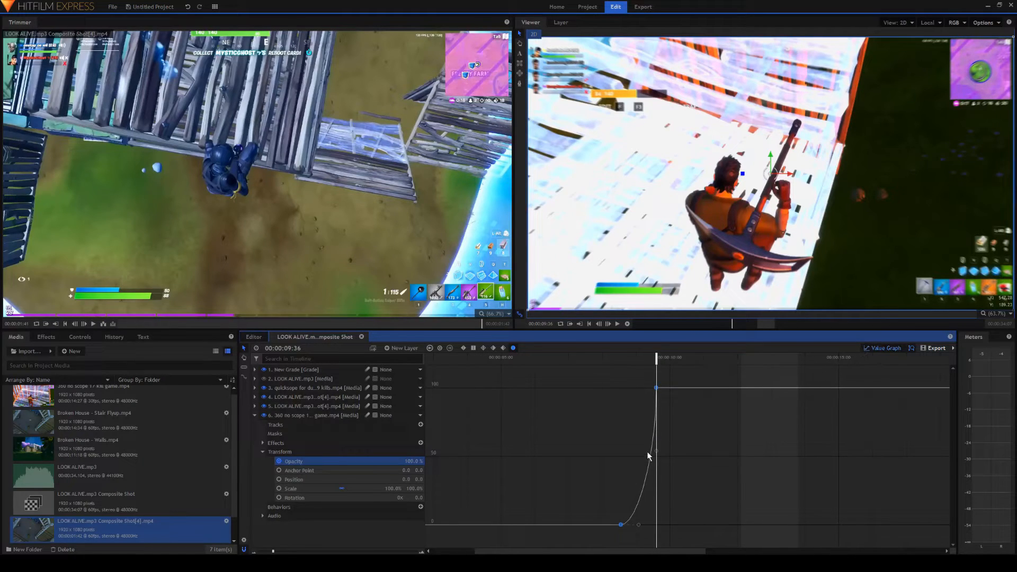
pyautogui.click(884, 348)
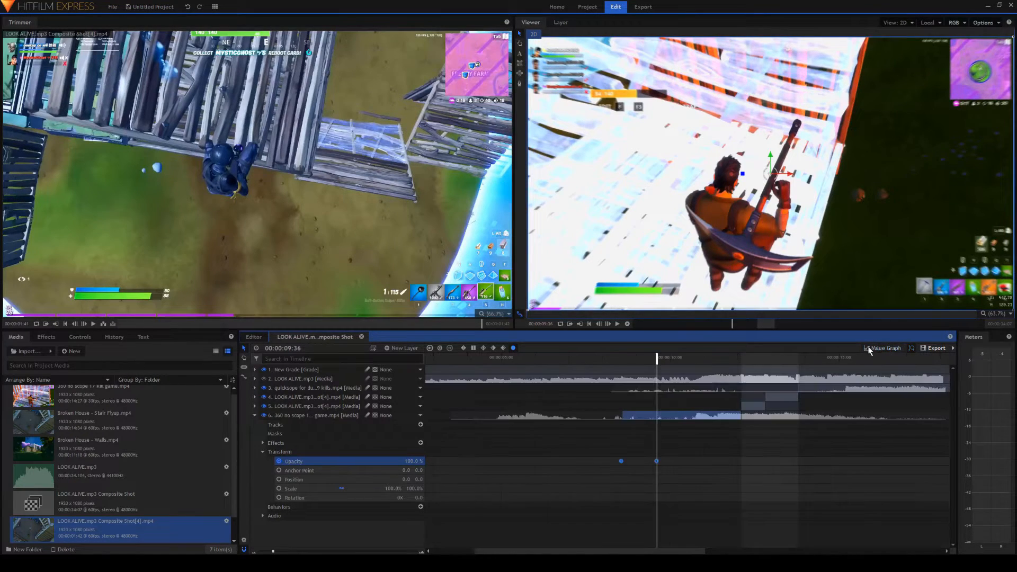
# Step: Play back the 360 no scope clip's fade-in and collapse the layer's properties
pyautogui.click(611, 357)
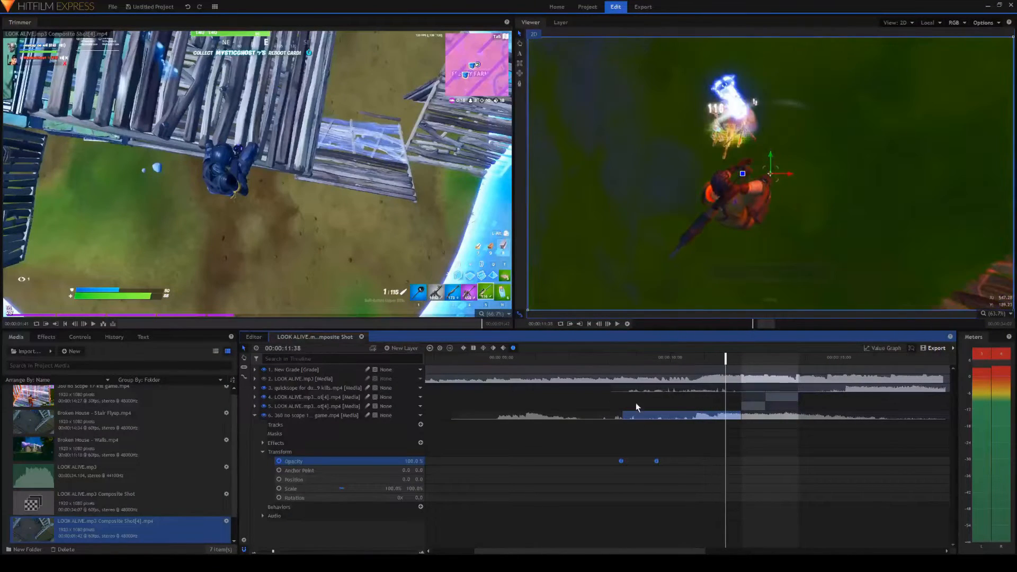
pyautogui.rightClick(355, 503)
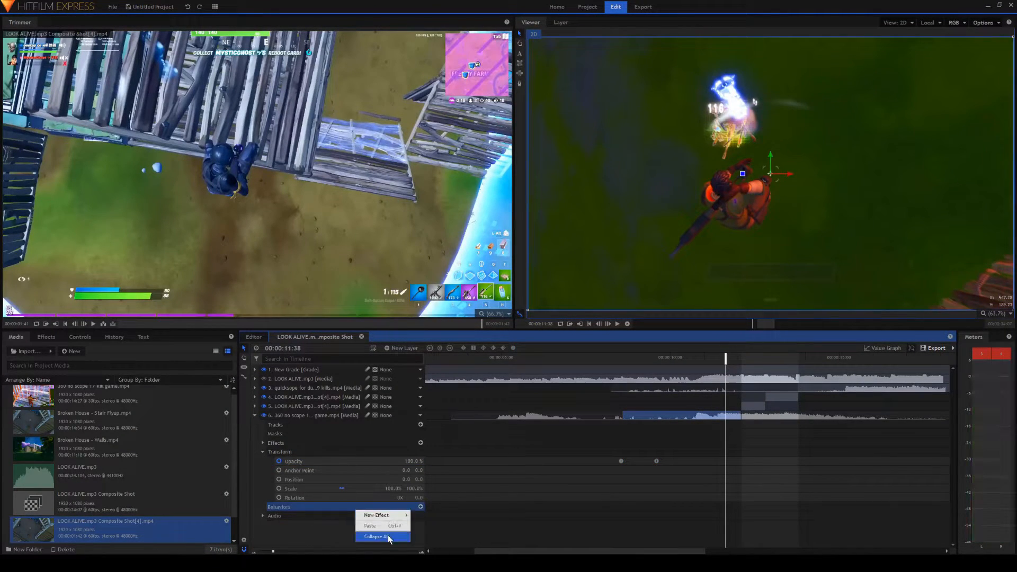
pyautogui.click(389, 537)
# Step: Keyframe the quickscope clip's Opacity at 0% at the clip's end, about 00:00:18:58
pyautogui.moveTo(632, 554); pyautogui.dragTo(758, 539)
pyautogui.moveTo(646, 360); pyautogui.dragTo(667, 359)
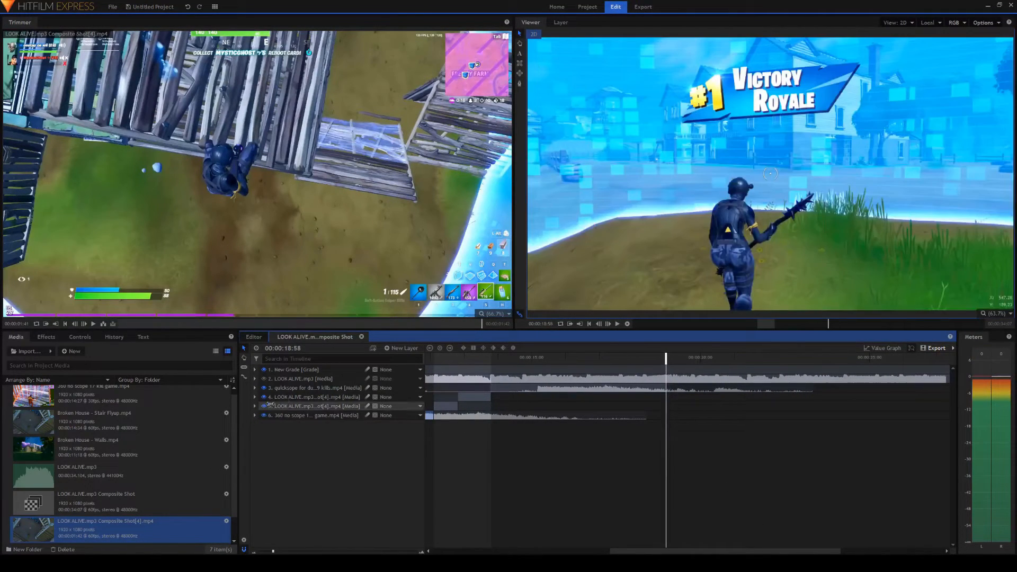
pyautogui.click(303, 416)
pyautogui.click(294, 388)
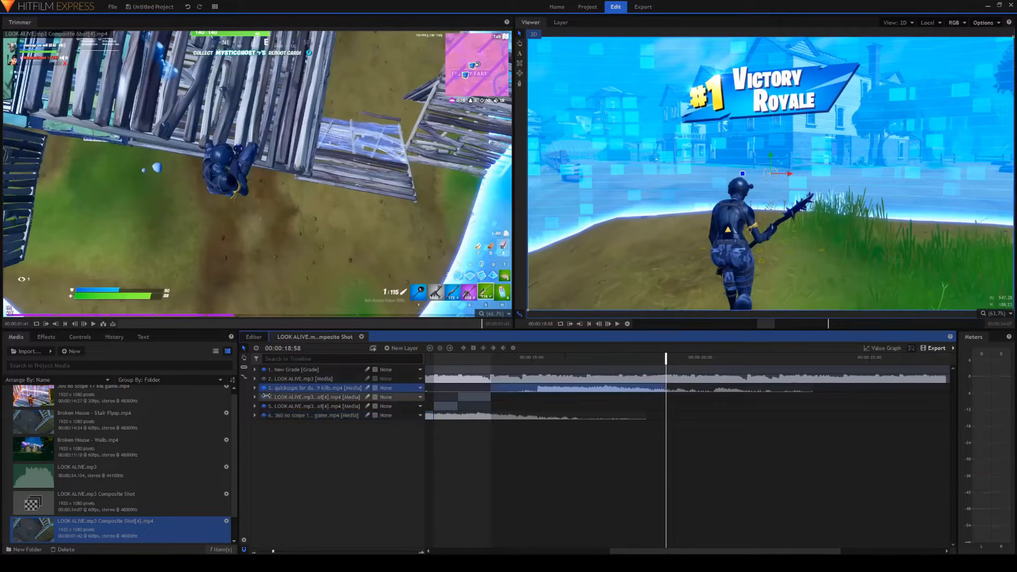
pyautogui.click(255, 387)
pyautogui.click(263, 424)
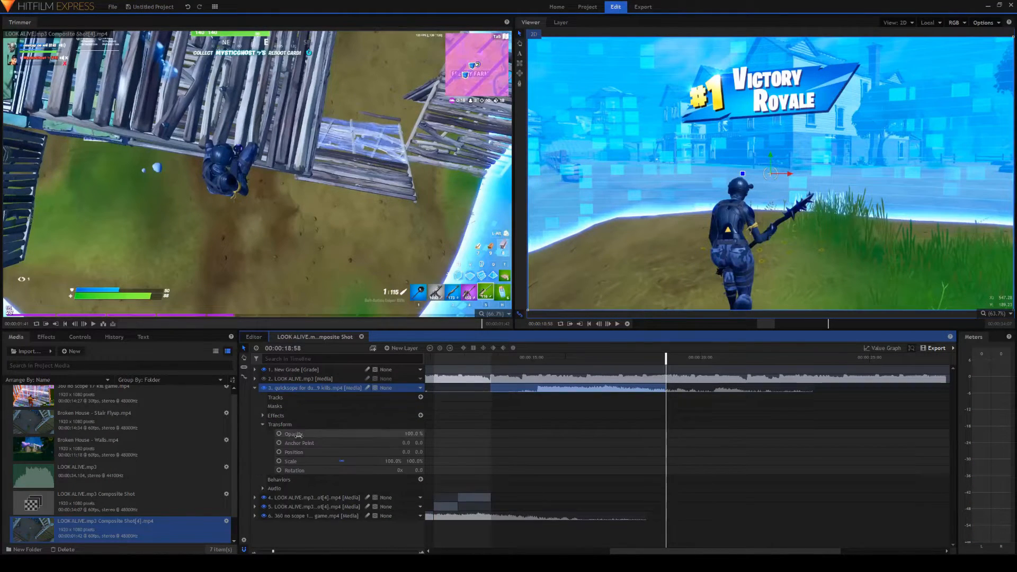
pyautogui.click(419, 434)
pyautogui.write('00')
pyautogui.press('Return')
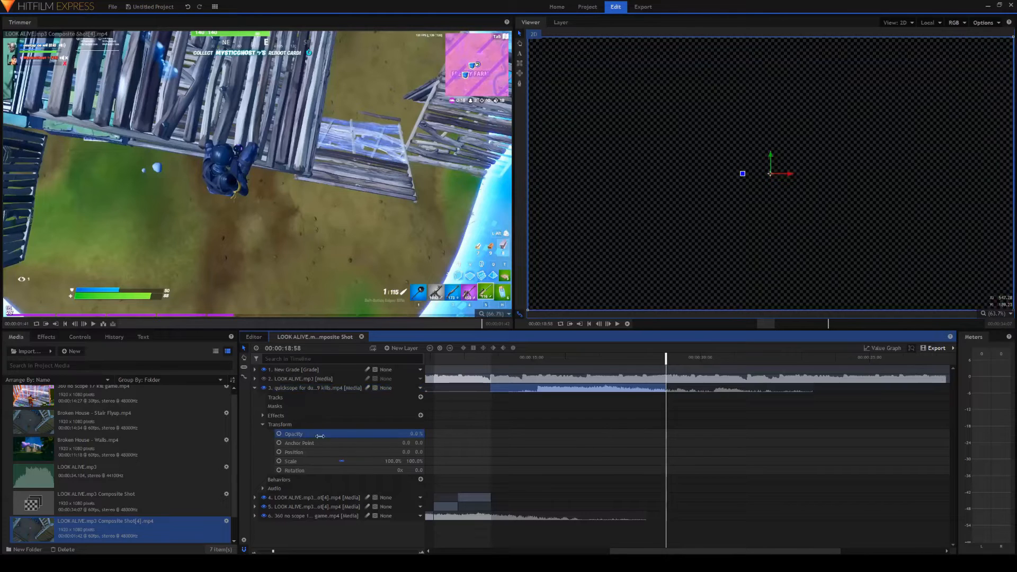
pyautogui.moveTo(273, 551); pyautogui.dragTo(320, 551)
pyautogui.moveTo(687, 432); pyautogui.dragTo(693, 431)
pyautogui.moveTo(320, 551); pyautogui.dragTo(273, 551)
# Step: Add a 100% Opacity keyframe about a second before the quickscope clip's end, steepen the start of the fade-out curve, and play it back
pyautogui.click(653, 368)
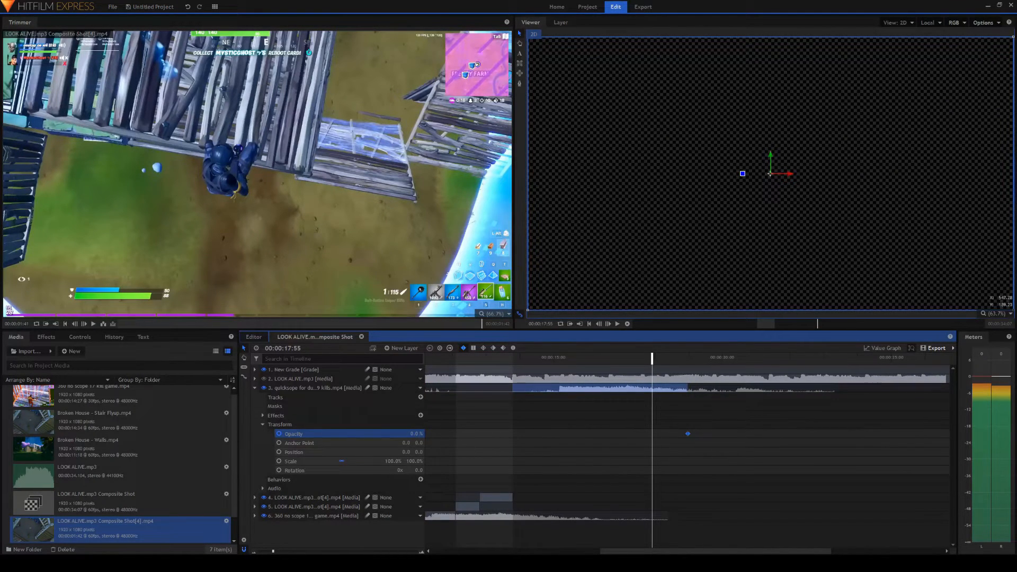
pyautogui.moveTo(411, 435); pyautogui.dragTo(667, 433)
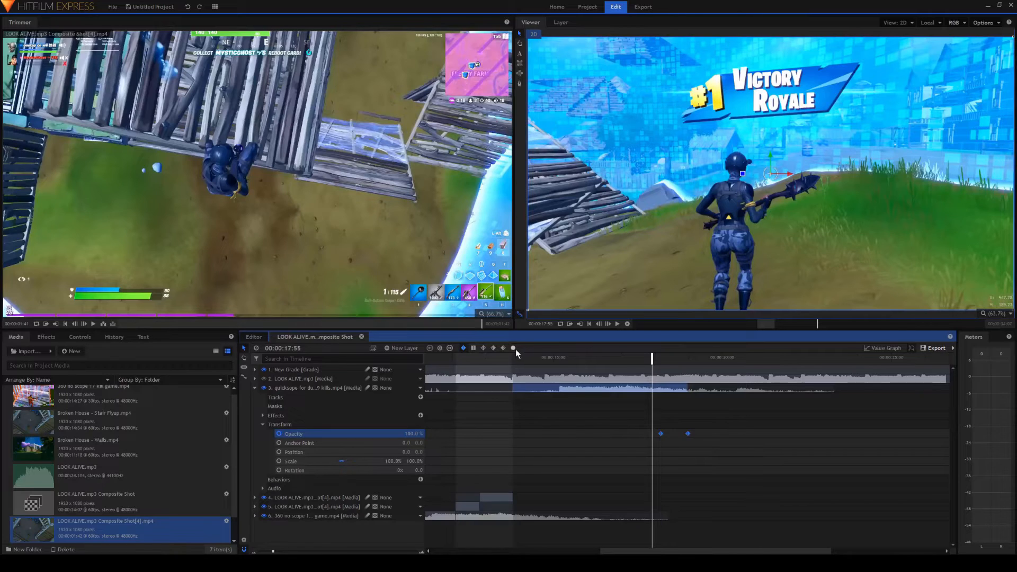
pyautogui.click(883, 348)
pyautogui.moveTo(675, 389); pyautogui.dragTo(604, 434)
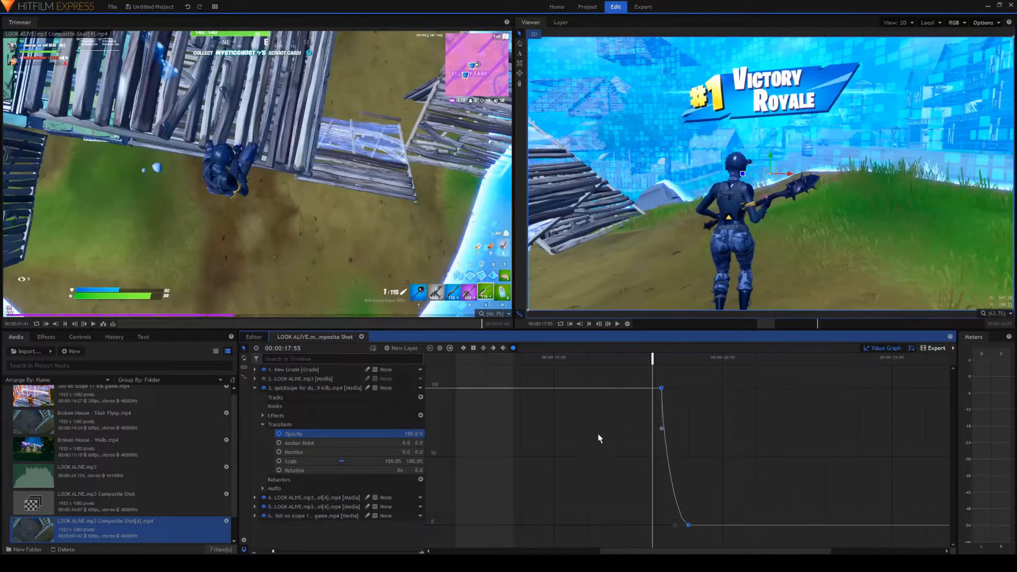
pyautogui.click(869, 348)
pyautogui.press('space')
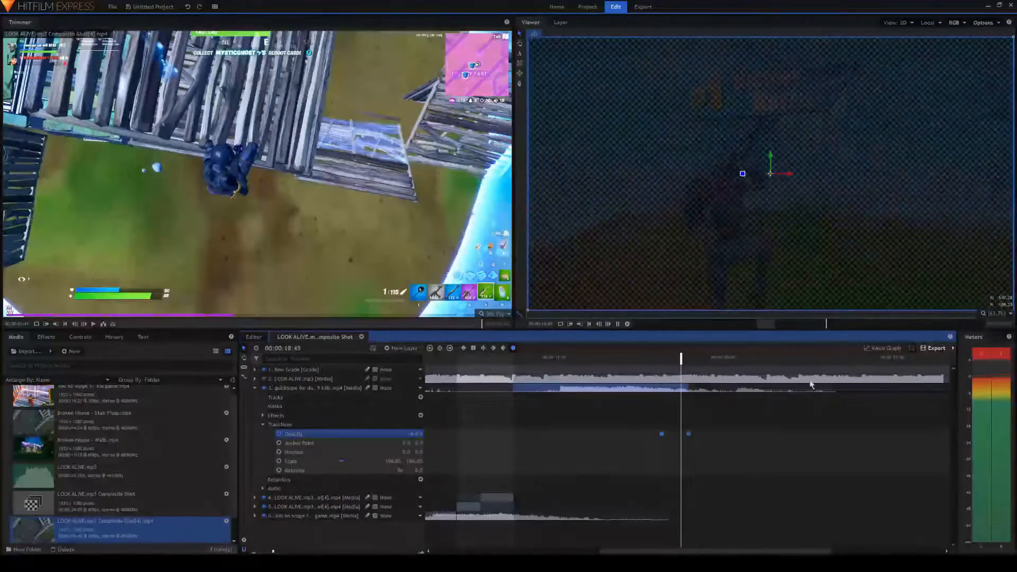
# Step: Move the quickscope clip's 100% Opacity keyframe slightly earlier, to 00:00:18:07, and make the fade-out curve drop more sharply
pyautogui.click(656, 358)
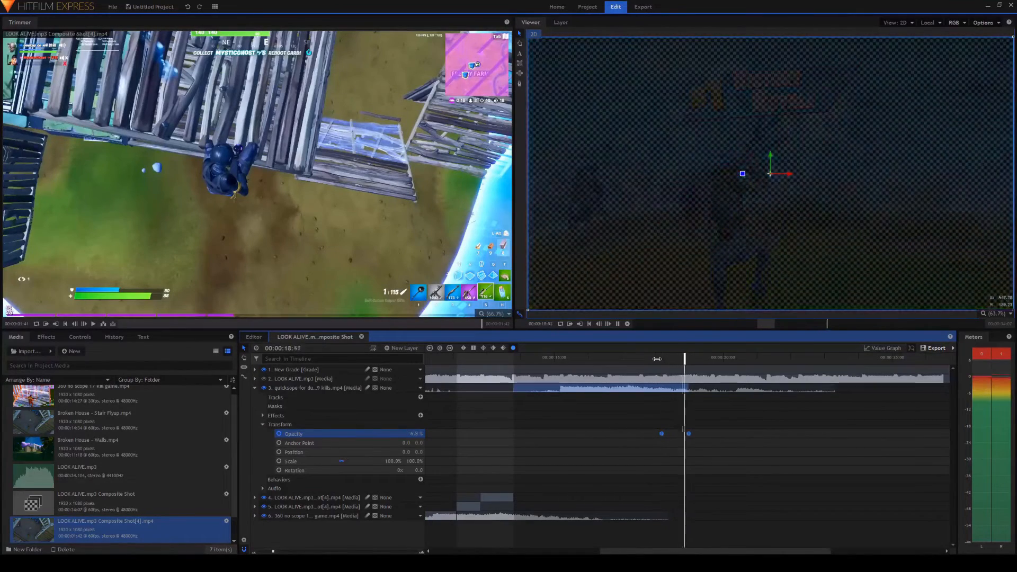
pyautogui.moveTo(662, 433); pyautogui.dragTo(660, 433)
pyautogui.click(660, 358)
pyautogui.click(892, 348)
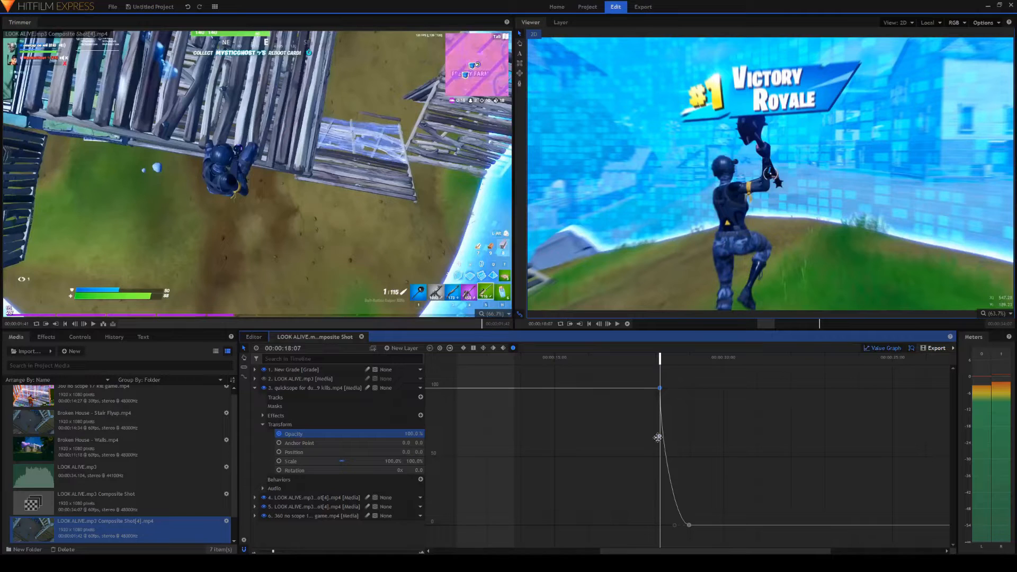
pyautogui.moveTo(647, 480); pyautogui.dragTo(642, 510)
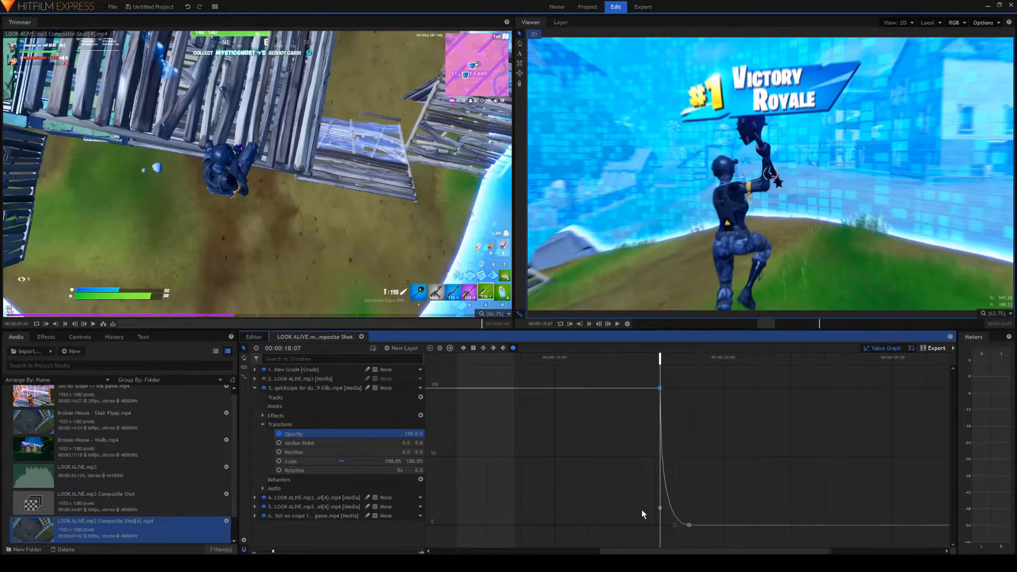
# Step: Reshape the quickscope clip's Opacity fade-out curve so it falls more gradually at first, and play back the fade
pyautogui.moveTo(660, 508); pyautogui.dragTo(822, 351)
pyautogui.moveTo(675, 524); pyautogui.dragTo(731, 505)
pyautogui.click(873, 349)
pyautogui.press('space')
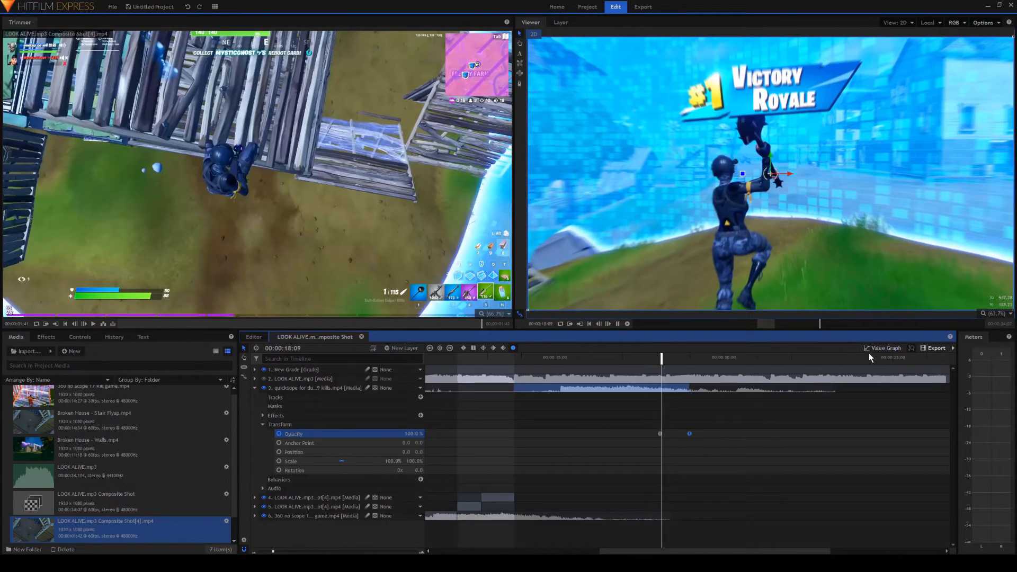
pyautogui.click(645, 366)
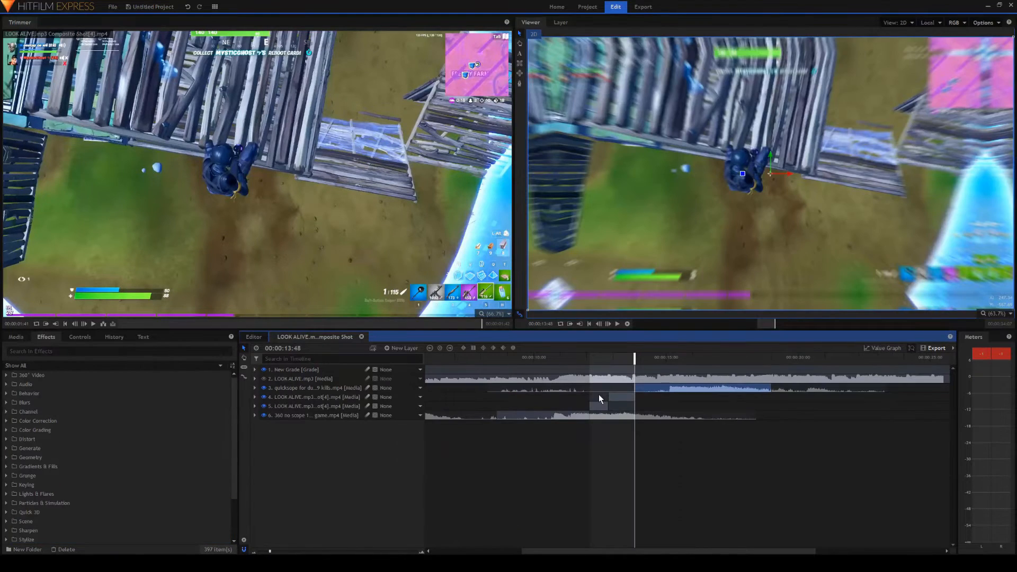
# Step: Play back the montage from the 360 no scope clip's fade-in, about 00:00:08:36, to check the timing
pyautogui.click(474, 358)
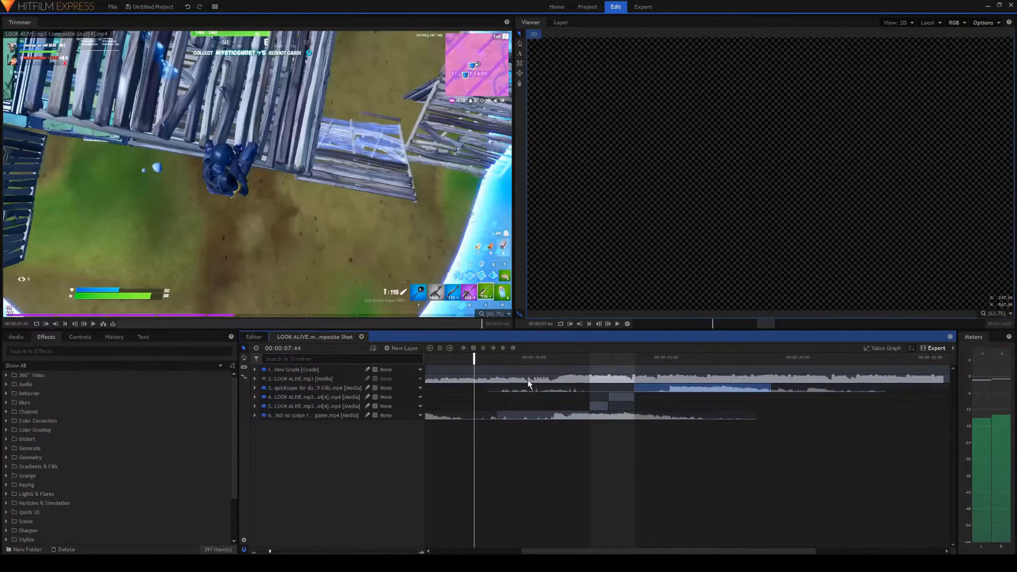
pyautogui.click(506, 359)
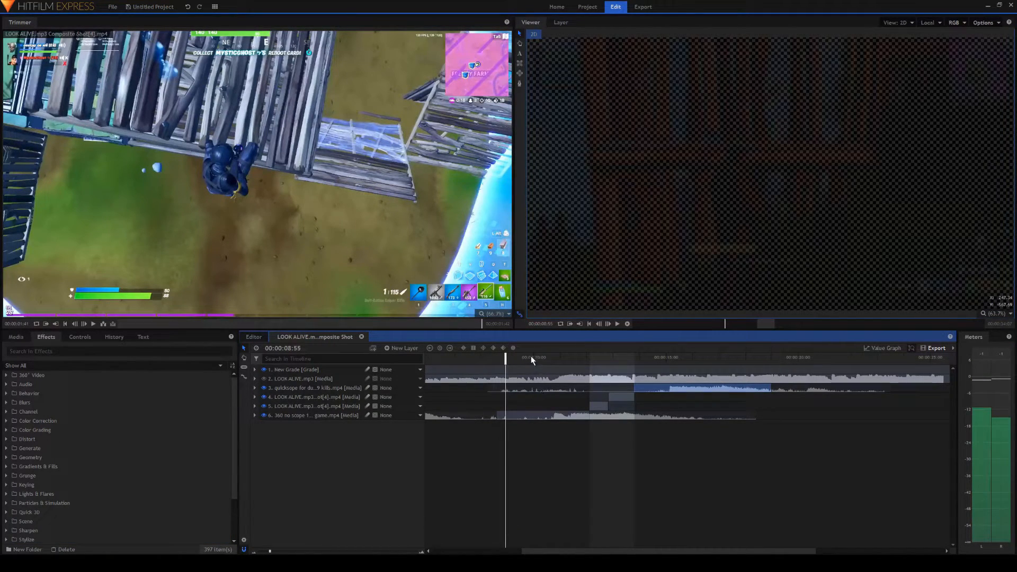
pyautogui.click(532, 358)
pyautogui.click(498, 357)
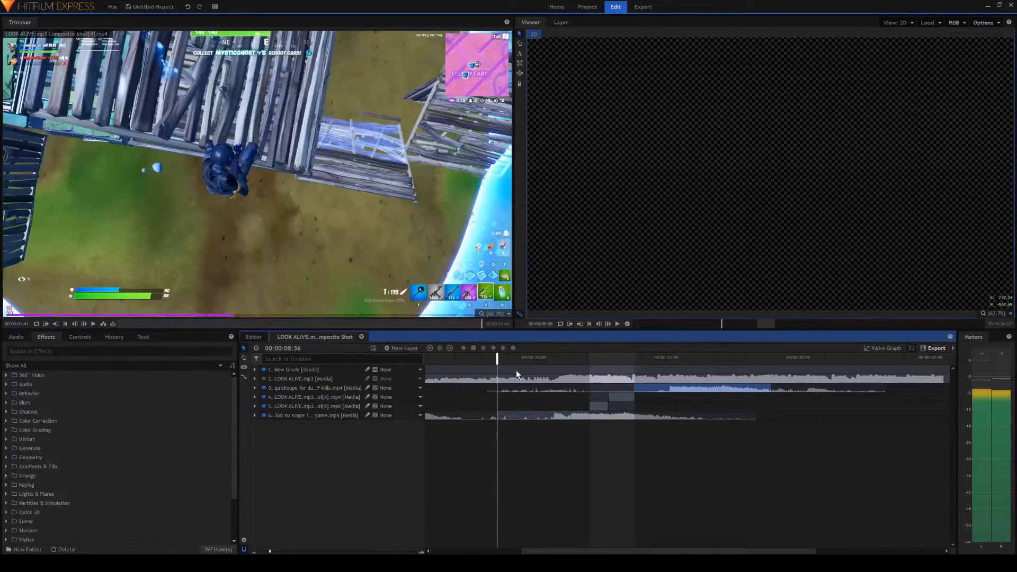
pyautogui.press('space')
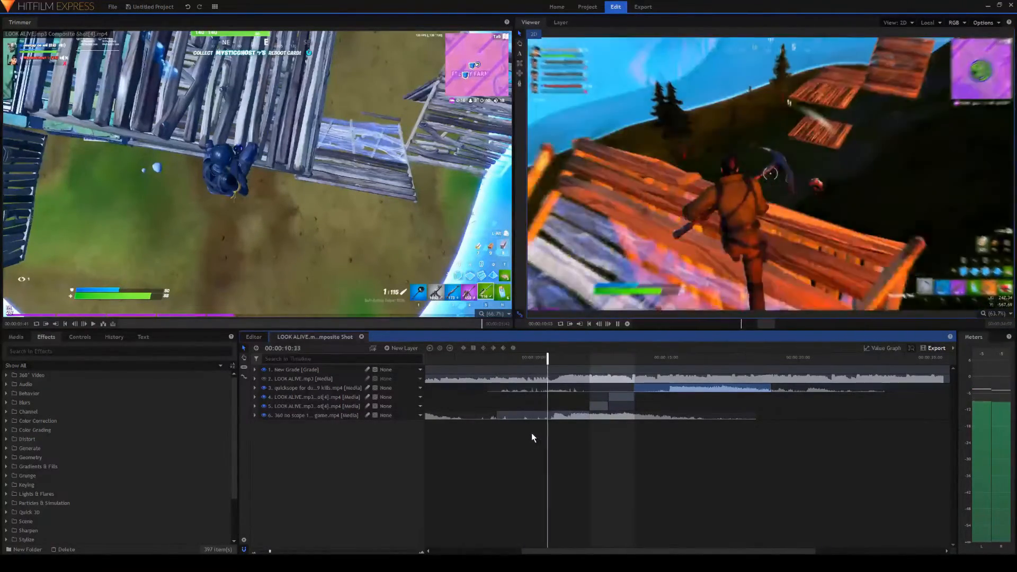
pyautogui.press('space')
pyautogui.click(527, 357)
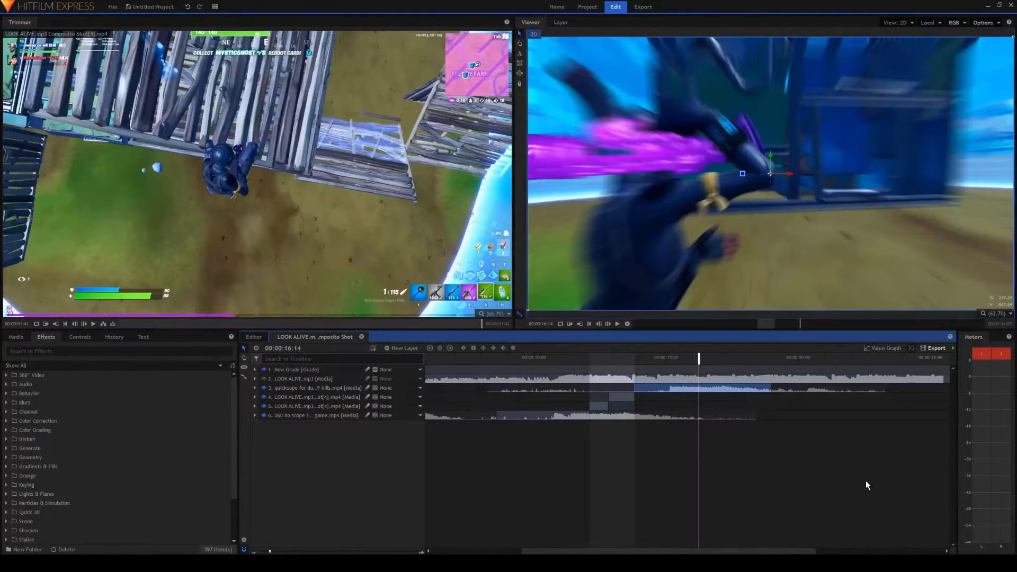
# Step: Find the Glow effect and apply it to the New Grade layer
pyautogui.click(84, 351)
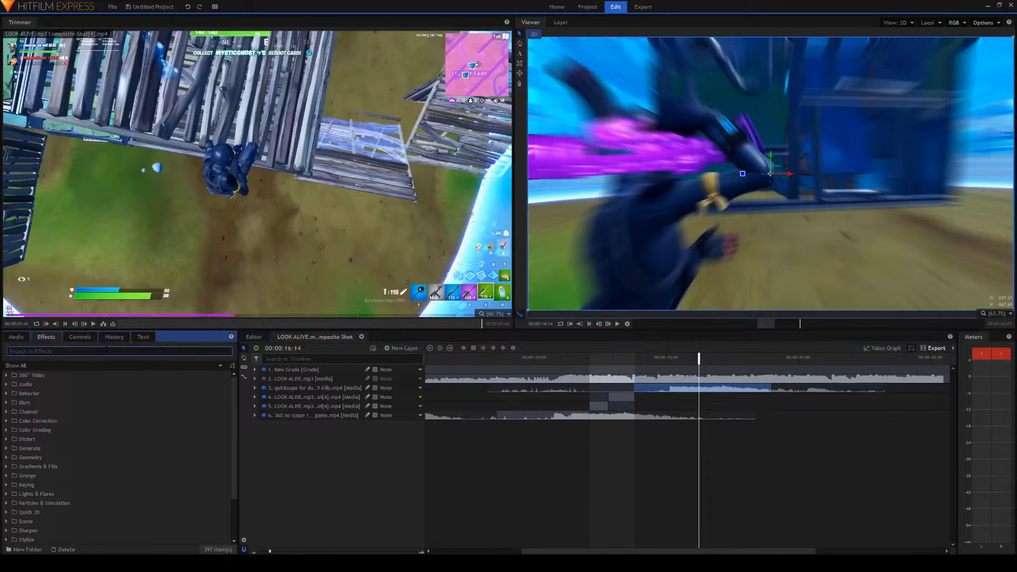
pyautogui.write('glow')
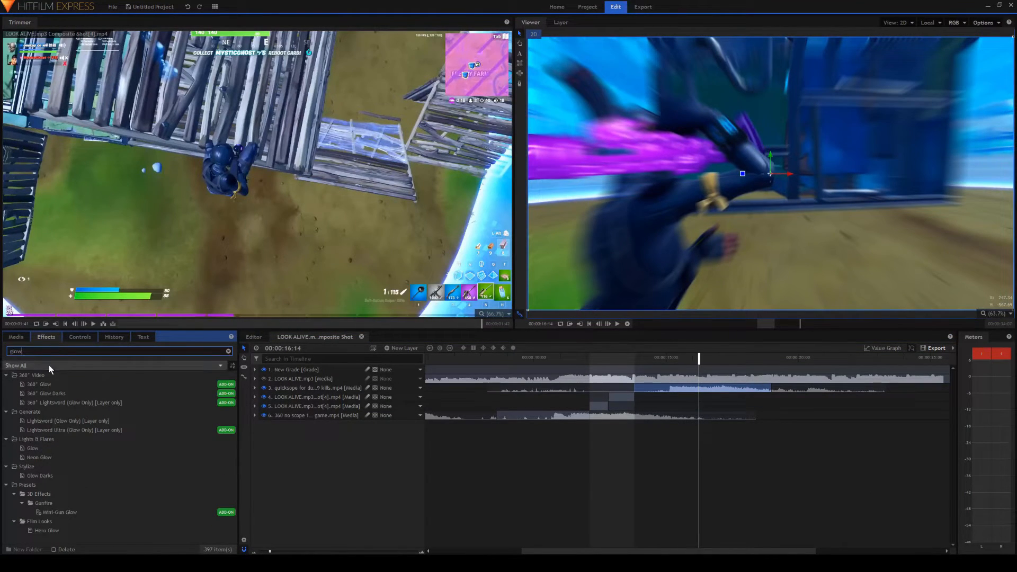
pyautogui.moveTo(32, 448); pyautogui.dragTo(327, 373)
pyautogui.moveTo(576, 550); pyautogui.dragTo(543, 551)
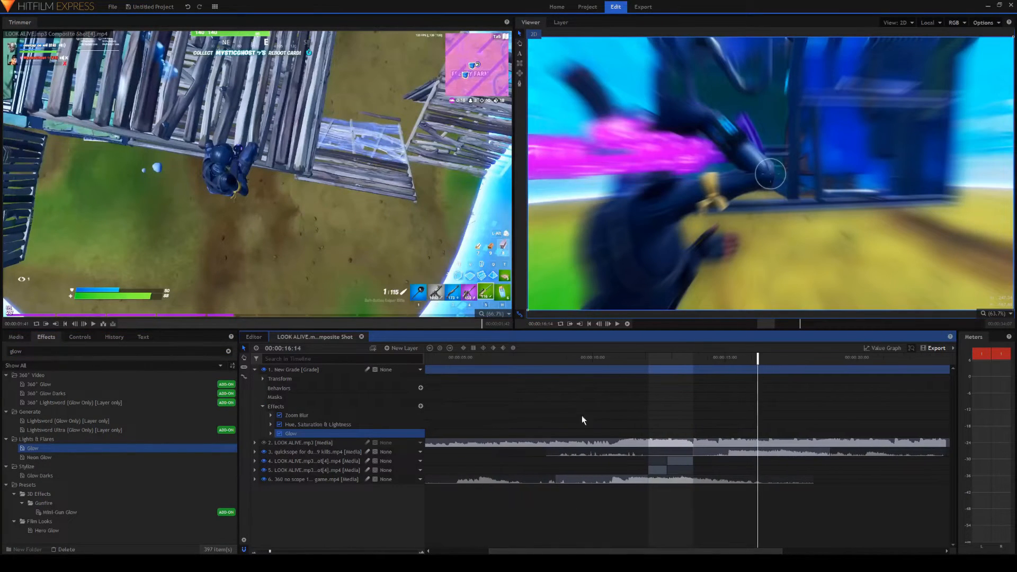
# Step: Add a starting keyframe for the Glow's Intensity just before the 360 no scope shot, about 00:00:11:05
pyautogui.click(555, 357)
pyautogui.press('space')
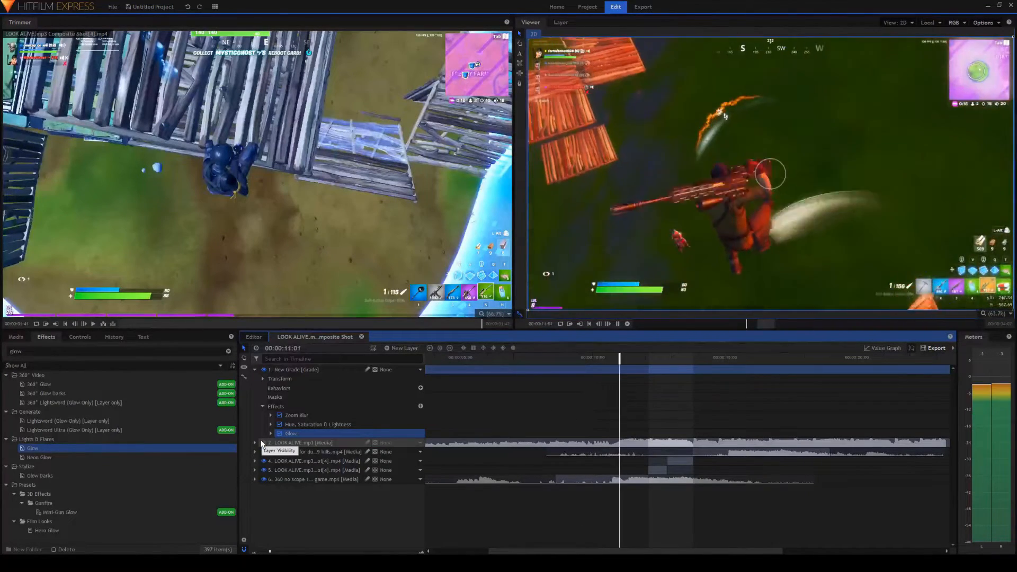
pyautogui.click(272, 433)
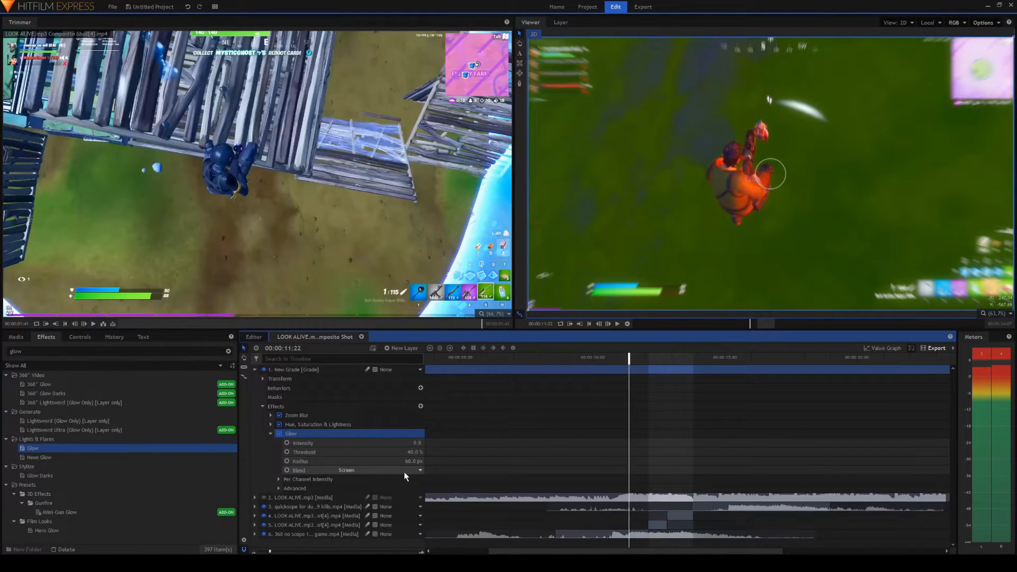
pyautogui.click(414, 444)
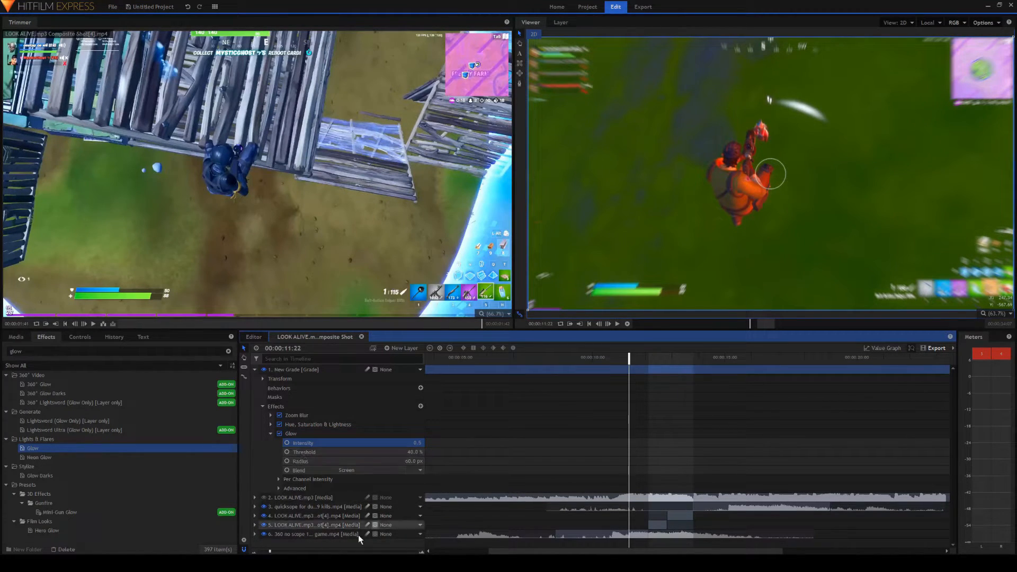
pyautogui.moveTo(633, 441); pyautogui.dragTo(626, 441)
pyautogui.press('space')
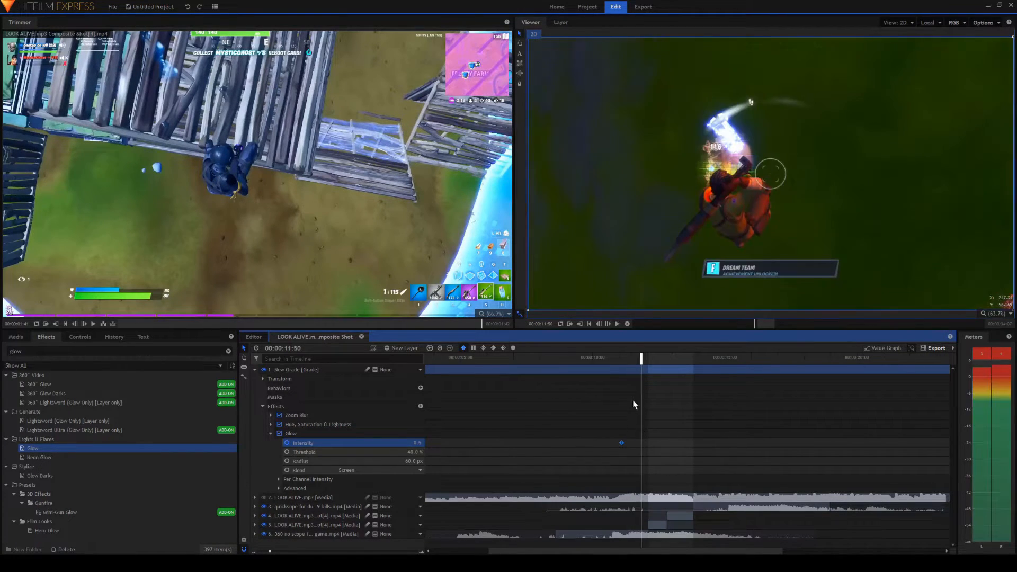
# Step: Keyframe the Glow's Intensity at 1.0 at 00:00:11:24 and 0 at 00:00:11:53, moving the starting keyframe slightly earlier
pyautogui.moveTo(644, 360); pyautogui.dragTo(634, 360)
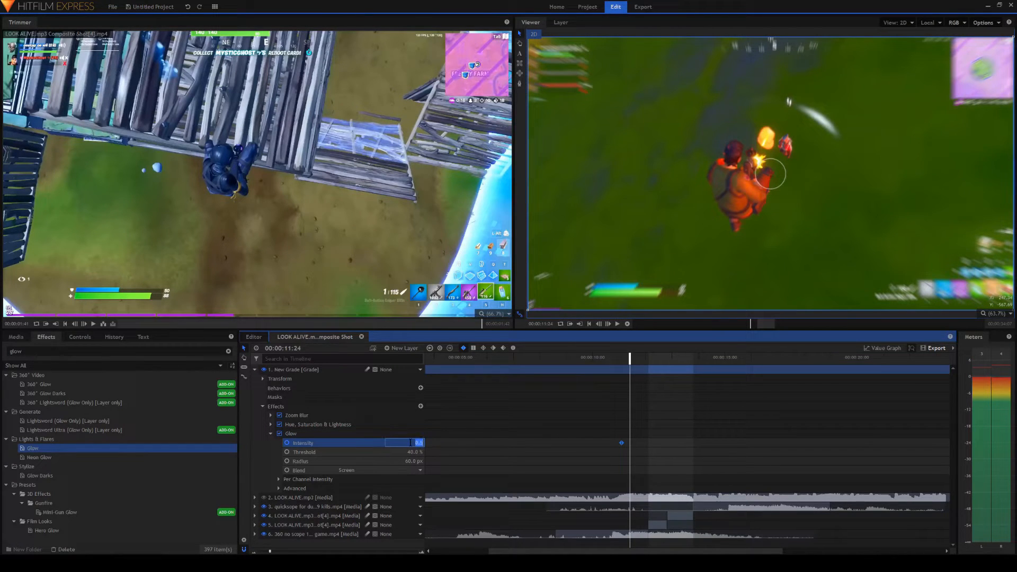
pyautogui.write('1')
pyautogui.press('Return')
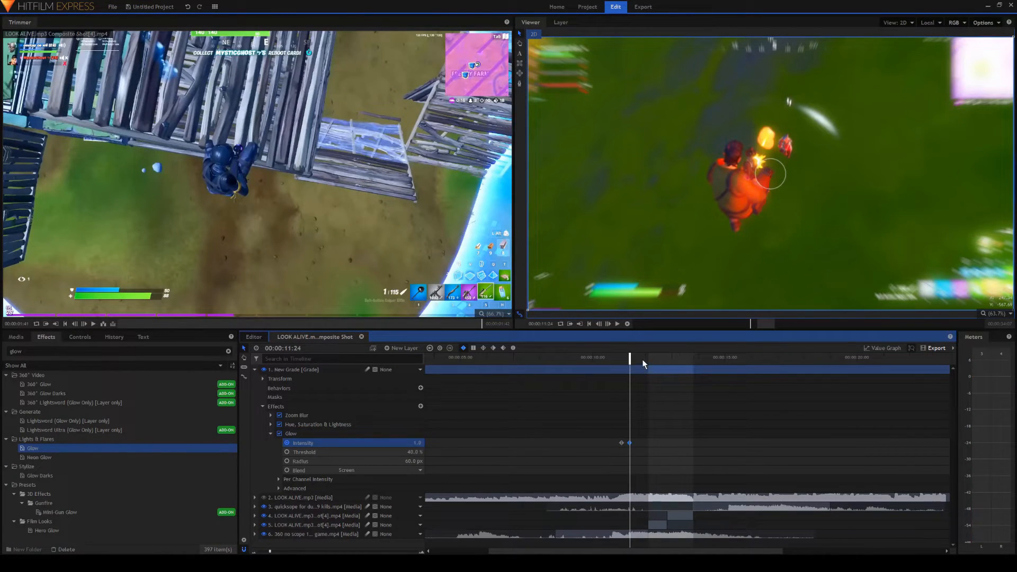
pyautogui.press('space')
pyautogui.write('0')
pyautogui.press('Return')
pyautogui.moveTo(621, 443); pyautogui.dragTo(616, 442)
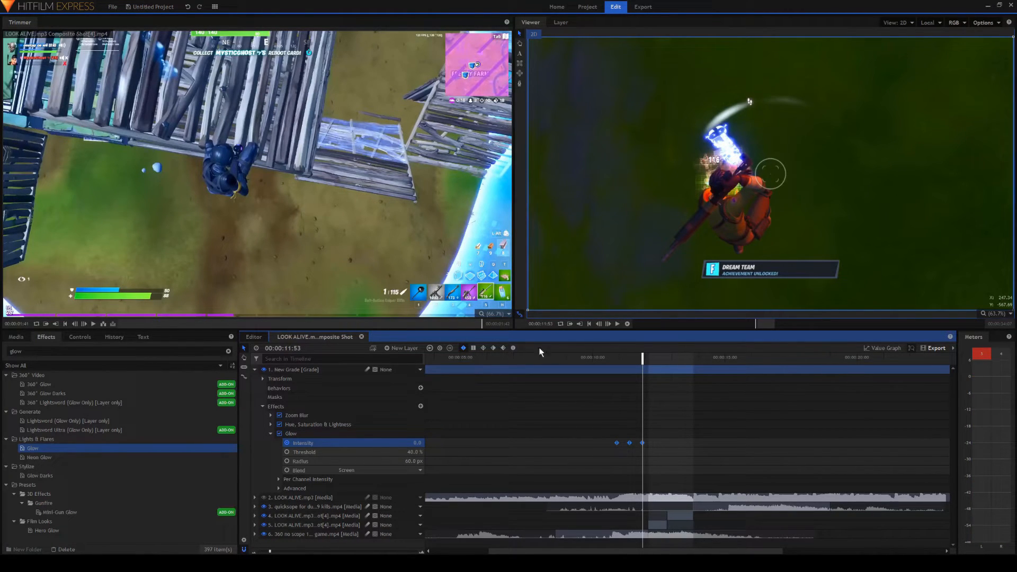
# Step: Set the last Glow Intensity keyframe at 00:00:11:53 to 0.5 and adjust the easing of the pulse in the value graph
pyautogui.click(894, 349)
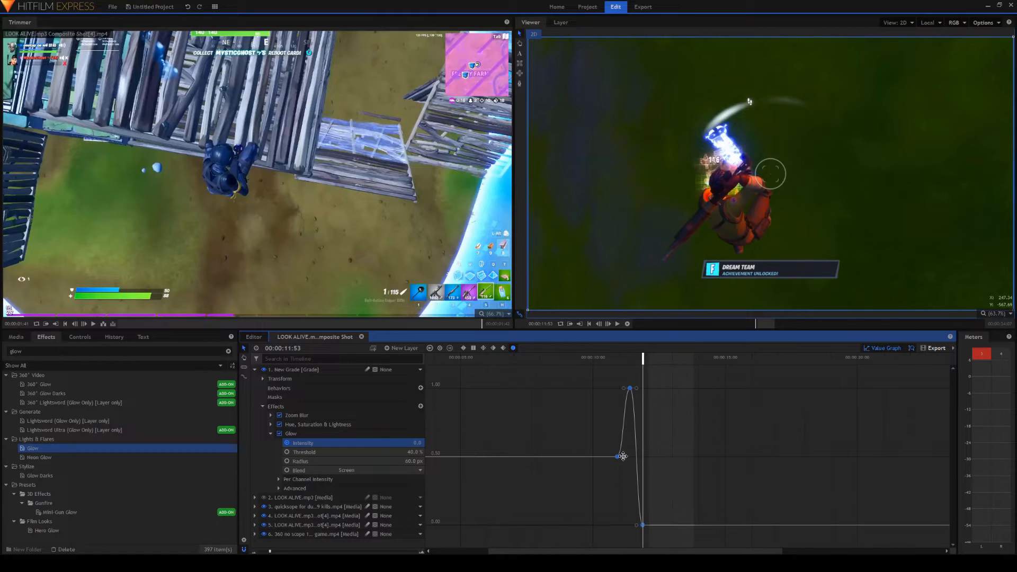
pyautogui.click(883, 348)
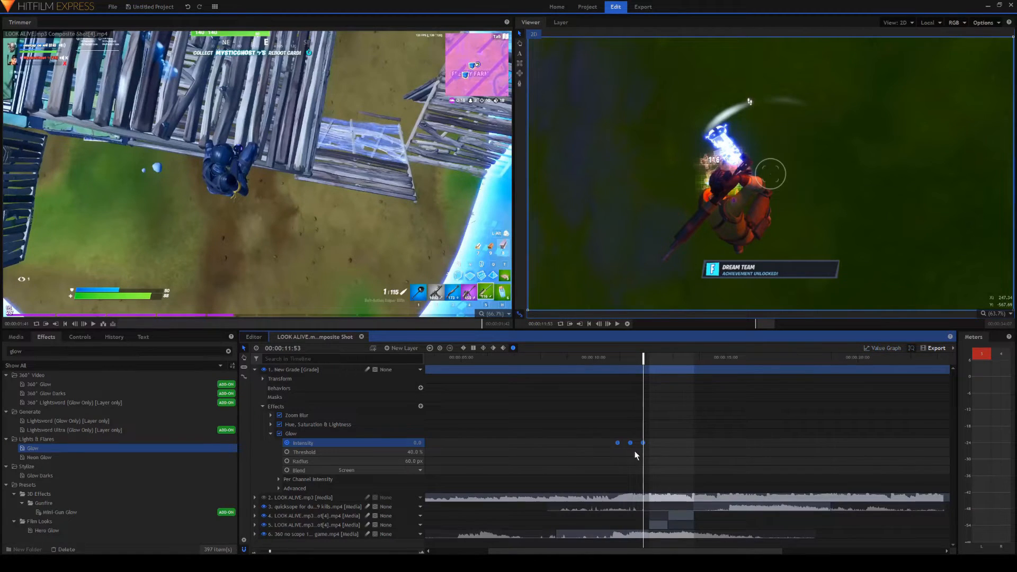
pyautogui.click(416, 441)
pyautogui.write('0.5')
pyautogui.press('Return')
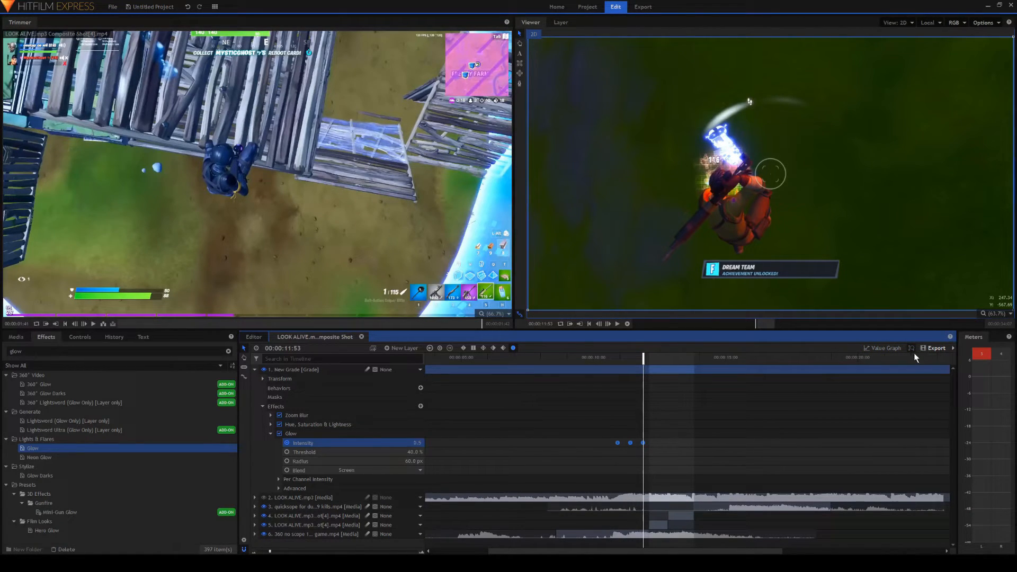
pyautogui.click(883, 348)
pyautogui.moveTo(621, 388); pyautogui.dragTo(626, 437)
pyautogui.click(868, 349)
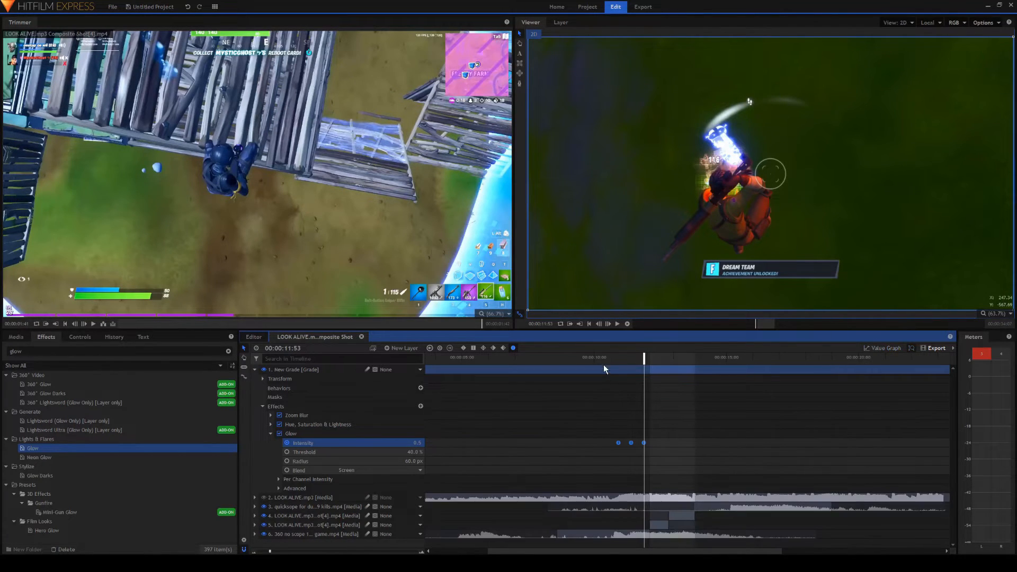
# Step: Play back the glow pulse and shift its three Intensity keyframes slightly later
pyautogui.click(606, 366)
pyautogui.press('space')
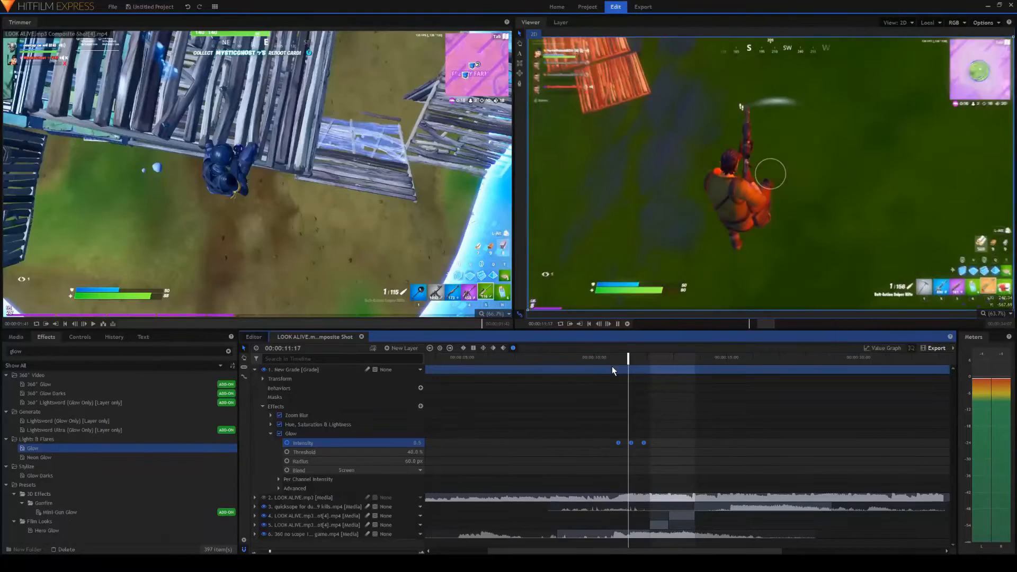
pyautogui.press('space')
pyautogui.moveTo(601, 416); pyautogui.dragTo(631, 446)
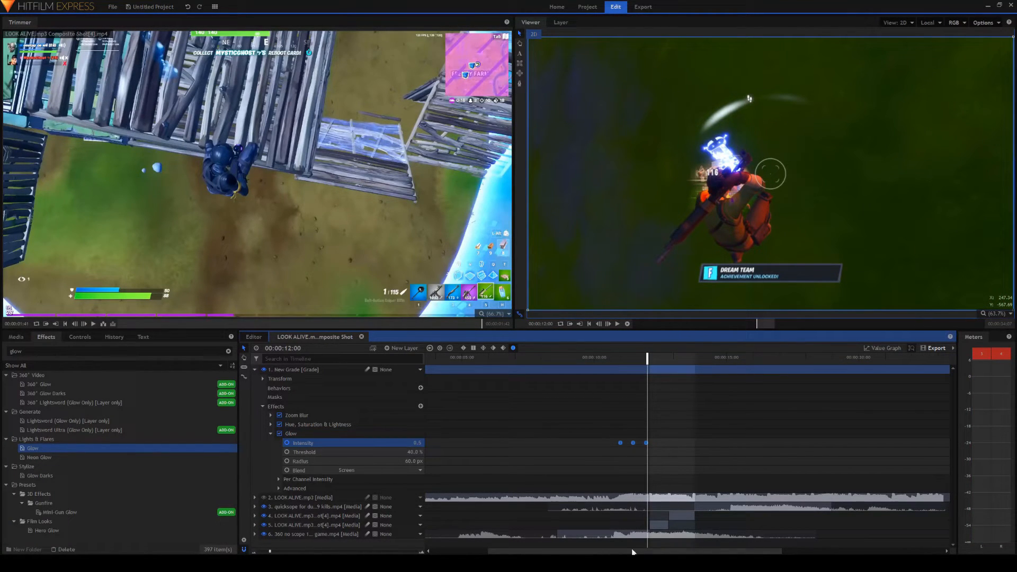
# Step: Paste a copy of the three Glow Intensity keyframes at the quickscope shot, align its peak at 00:00:15:10, and play it back
pyautogui.moveTo(558, 552); pyautogui.dragTo(653, 552)
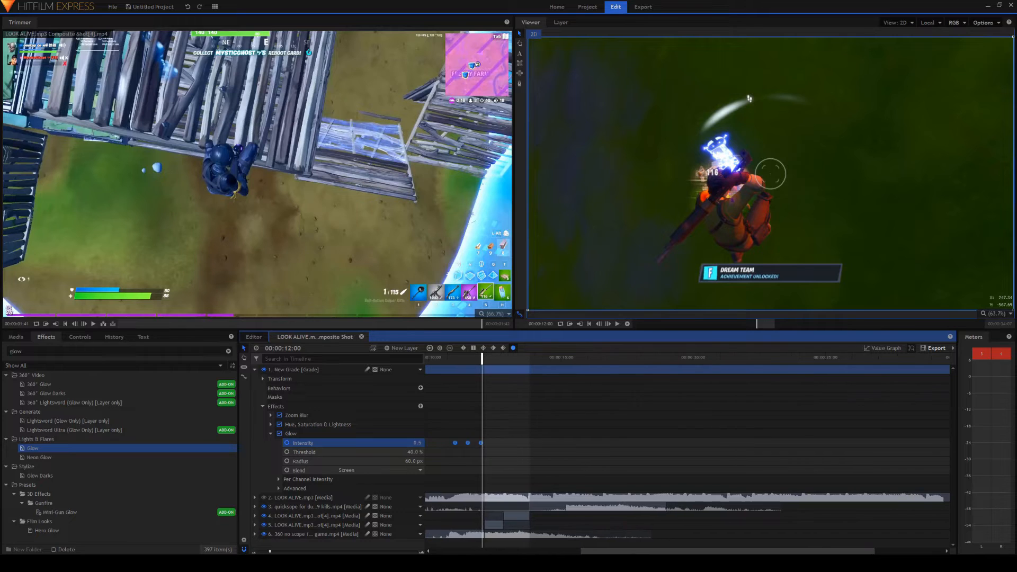
pyautogui.click(557, 357)
pyautogui.hotkey('ctrl', 'v')
pyautogui.moveTo(568, 444)
pyautogui.mouseDown()
pyautogui.moveTo(611, 438)
pyautogui.moveTo(565, 442)
pyautogui.mouseUp()
pyautogui.click(568, 357)
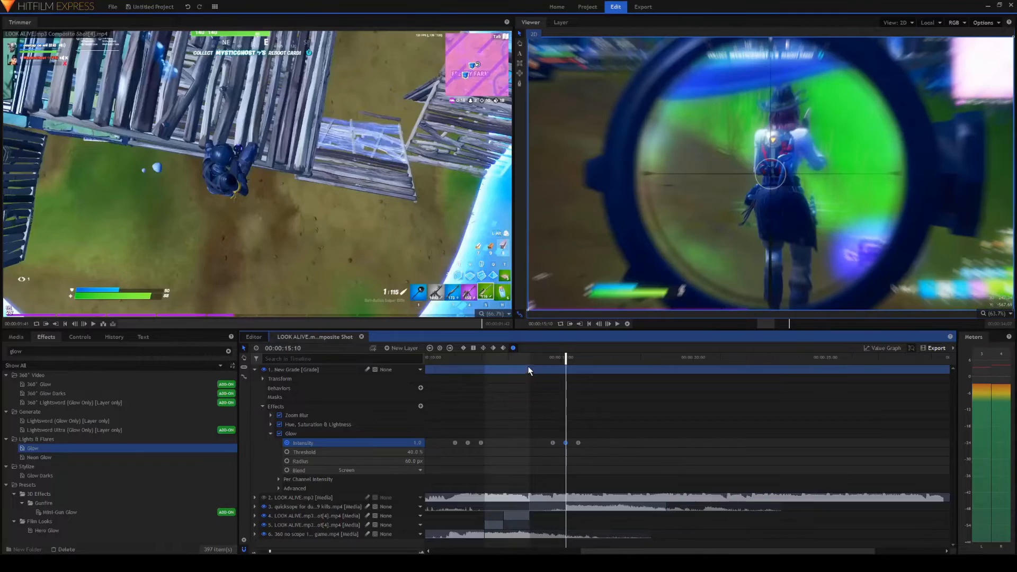
pyautogui.press('space')
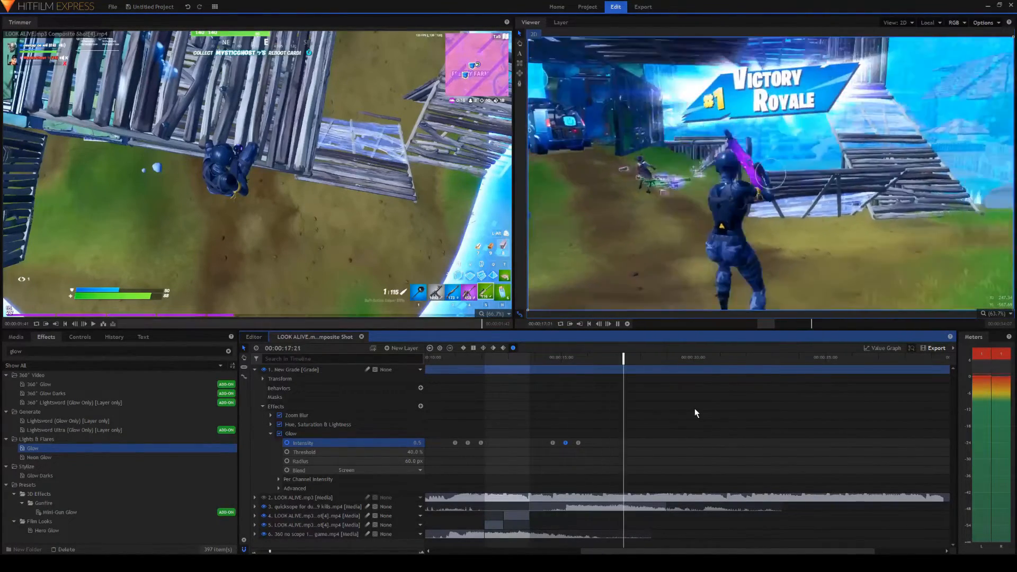
pyautogui.click(590, 357)
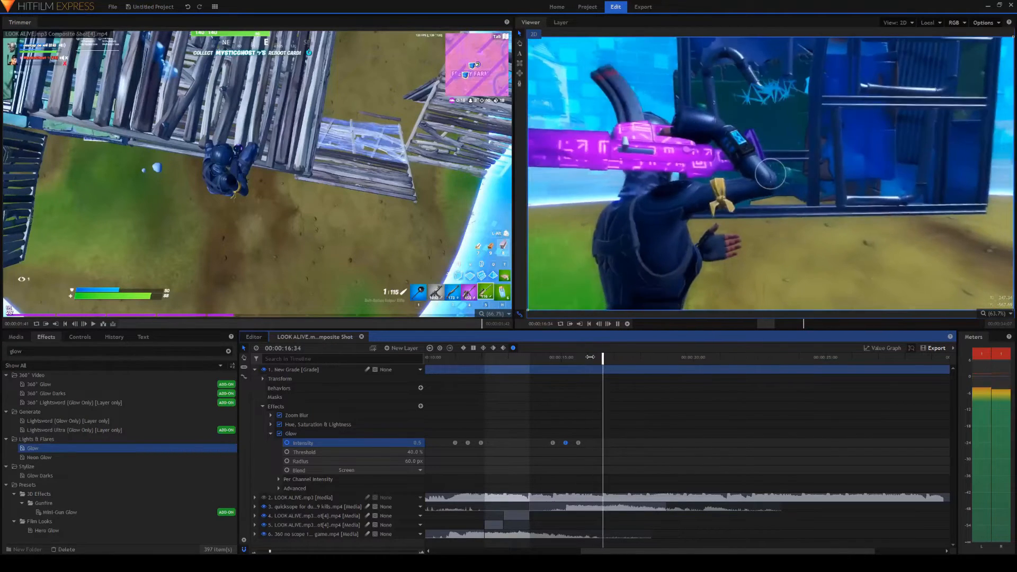
pyautogui.press('space')
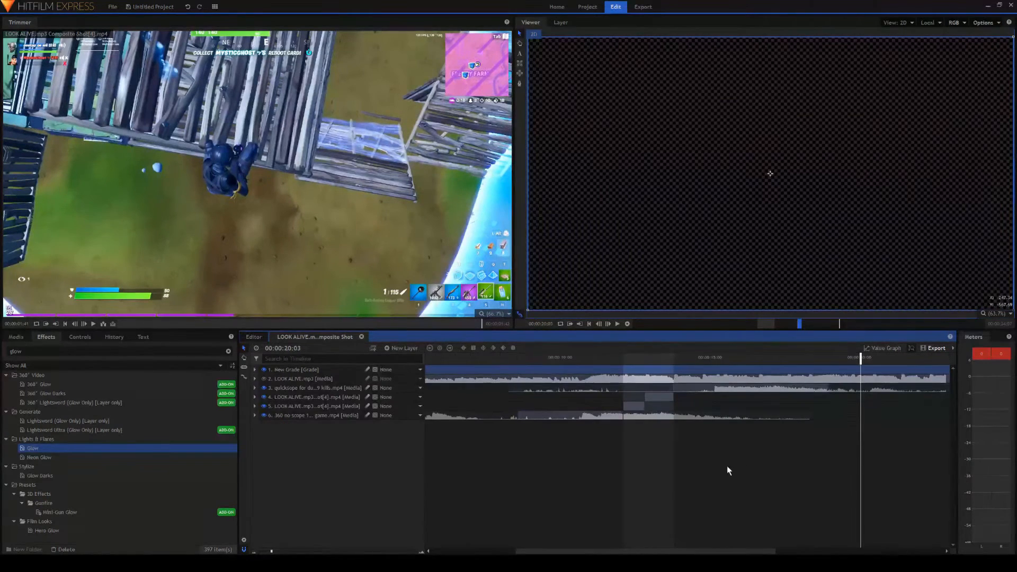
# Step: Review the quickscope clip's glow pulse, speed ramp and fade-out, and return to the 360 no scope clip's start at 00:00:08:36
pyautogui.click(661, 358)
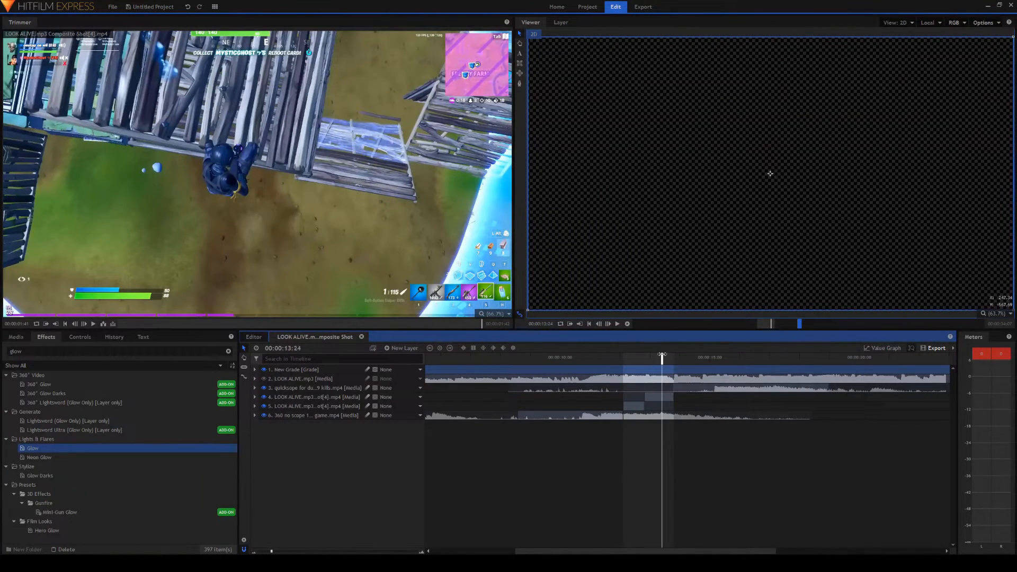
pyautogui.click(700, 358)
pyautogui.click(715, 357)
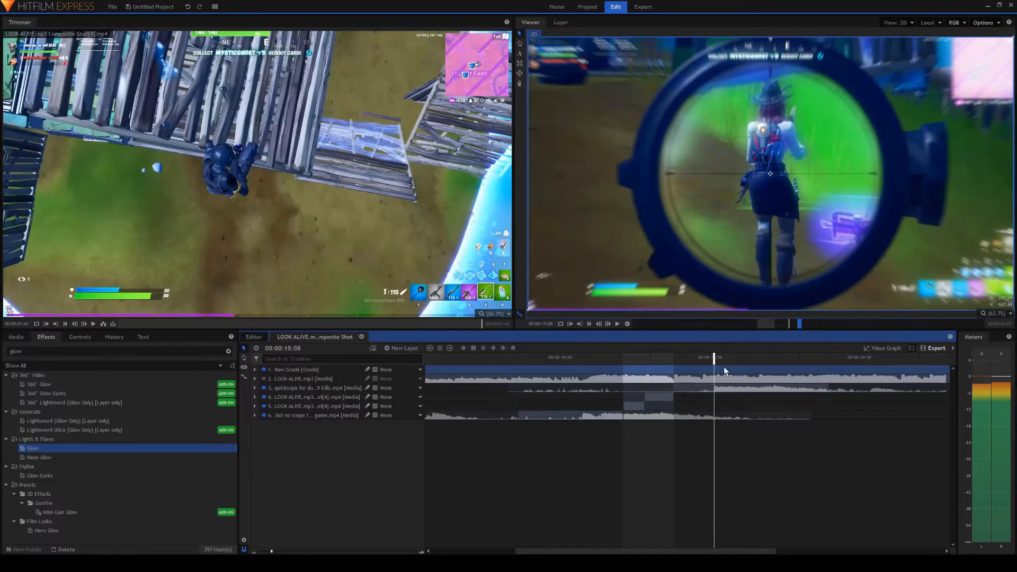
pyautogui.click(747, 359)
pyautogui.moveTo(768, 358)
pyautogui.mouseDown()
pyautogui.moveTo(806, 358)
pyautogui.moveTo(755, 358)
pyautogui.mouseUp()
pyautogui.click(693, 357)
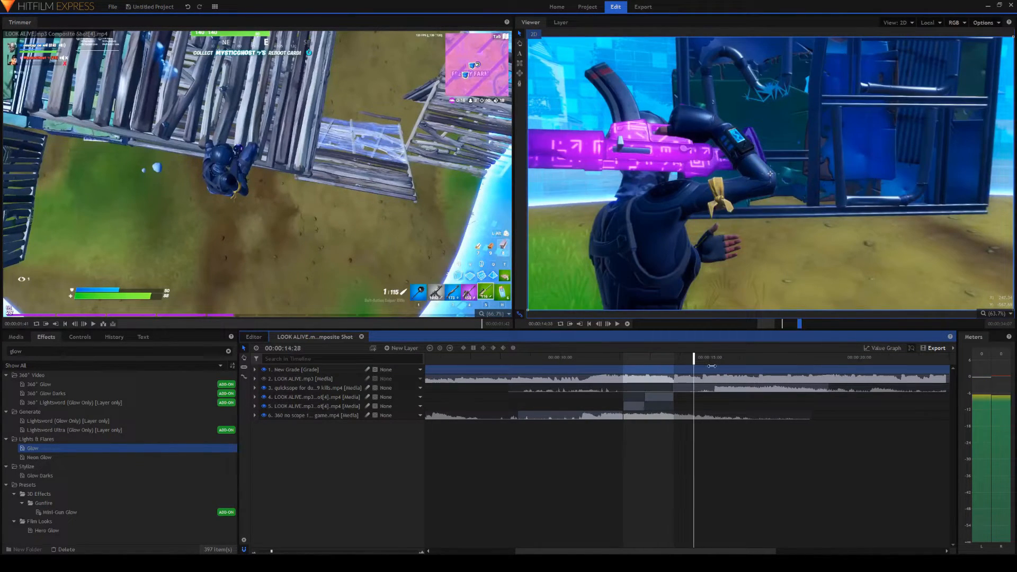
pyautogui.press('space')
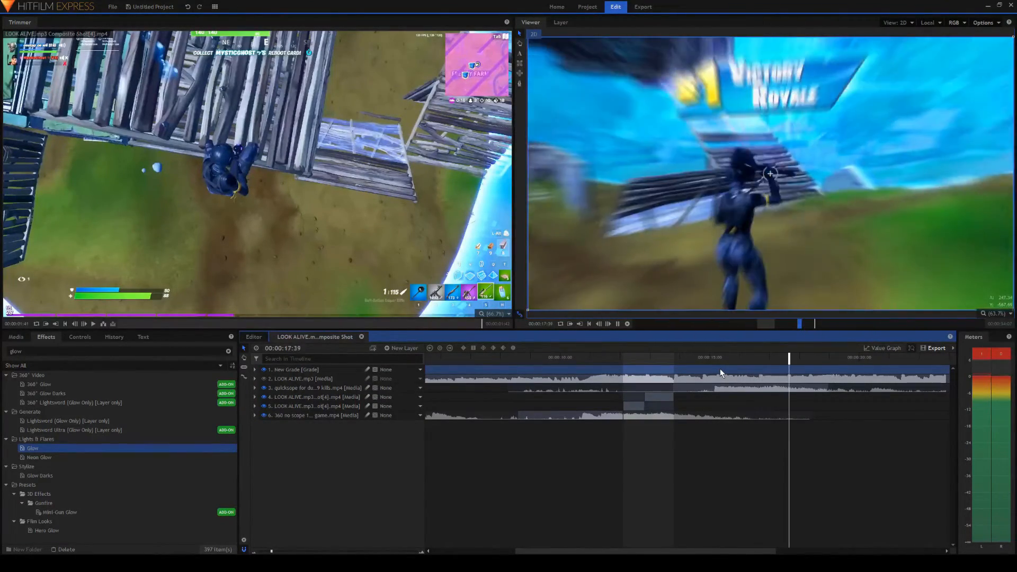
pyautogui.press('space')
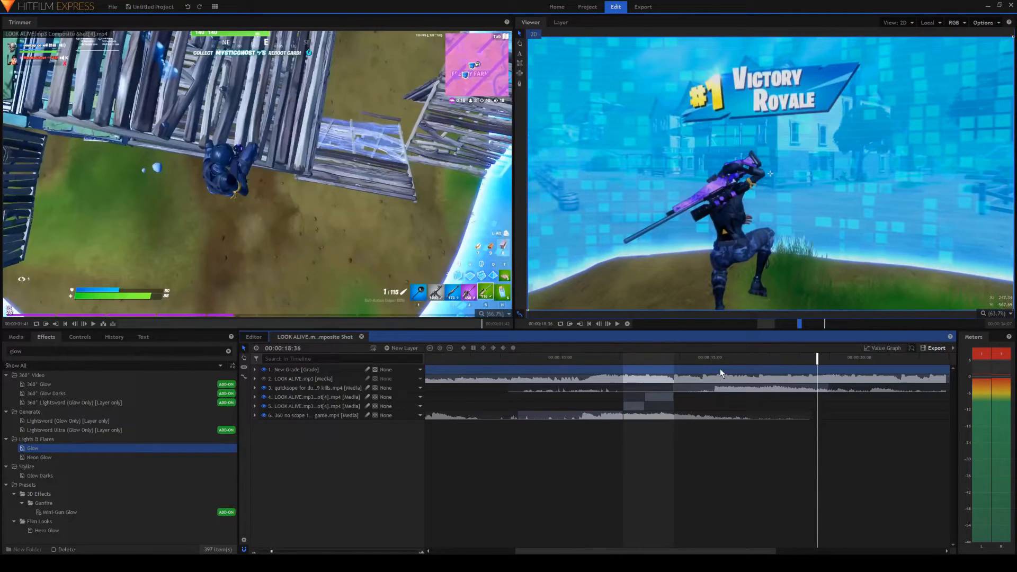
pyautogui.moveTo(761, 360); pyautogui.dragTo(799, 362)
pyautogui.press('space')
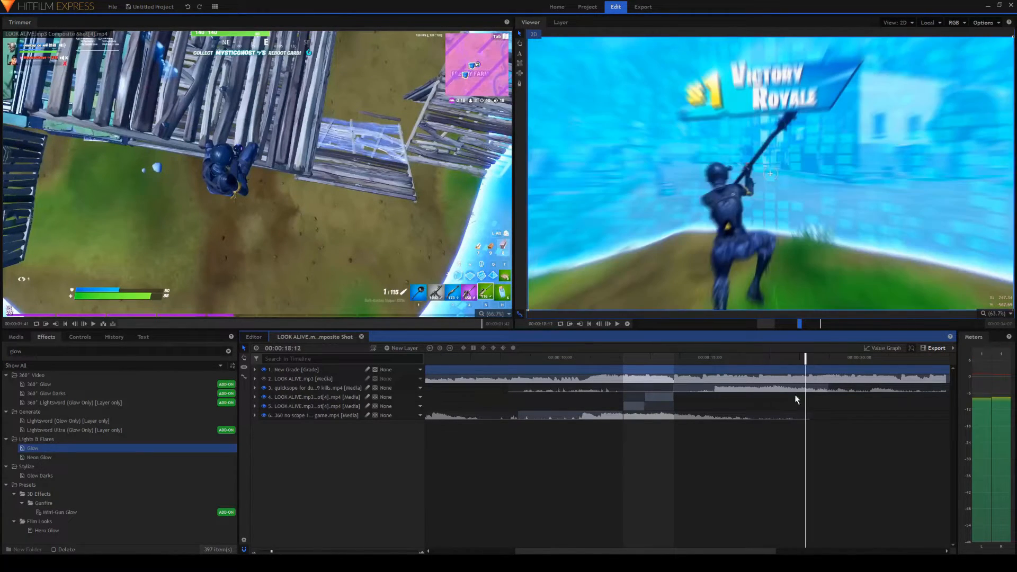
pyautogui.click(519, 360)
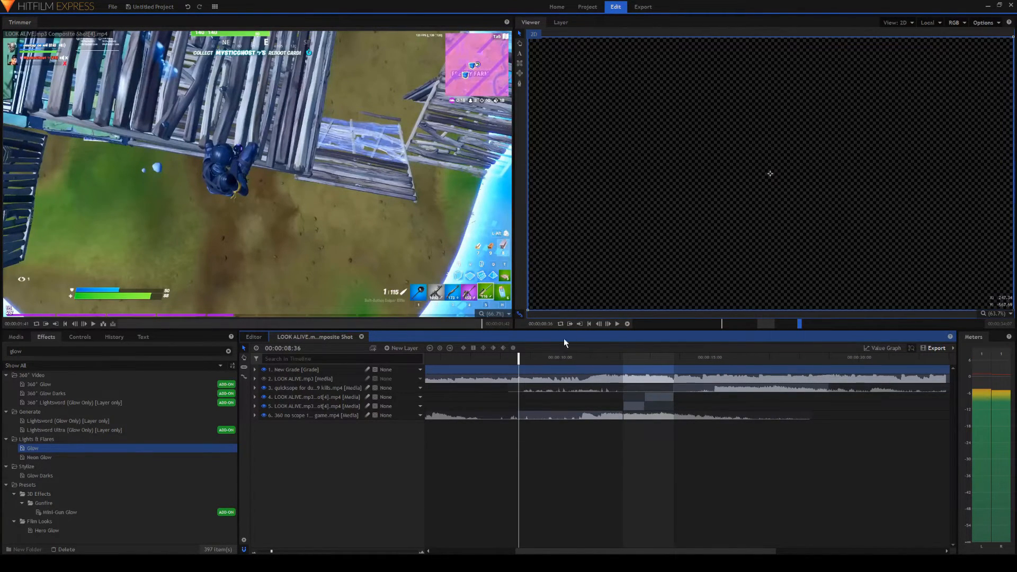
# Step: Set the LOOK ALIVE.mp3 layer's audio Level to -30 dB at 00:00:08:11
pyautogui.click(506, 363)
pyautogui.click(486, 377)
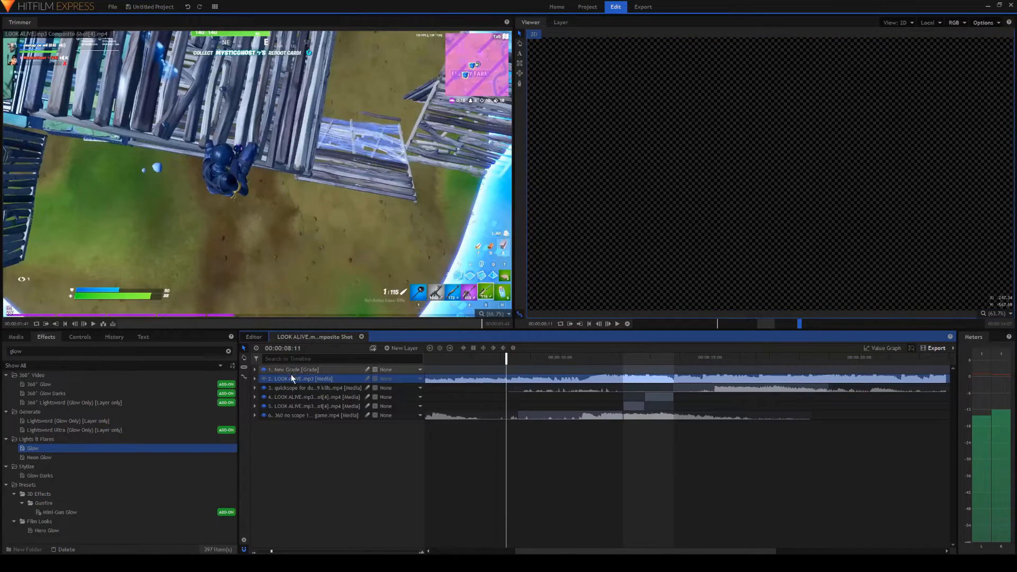
pyautogui.click(254, 379)
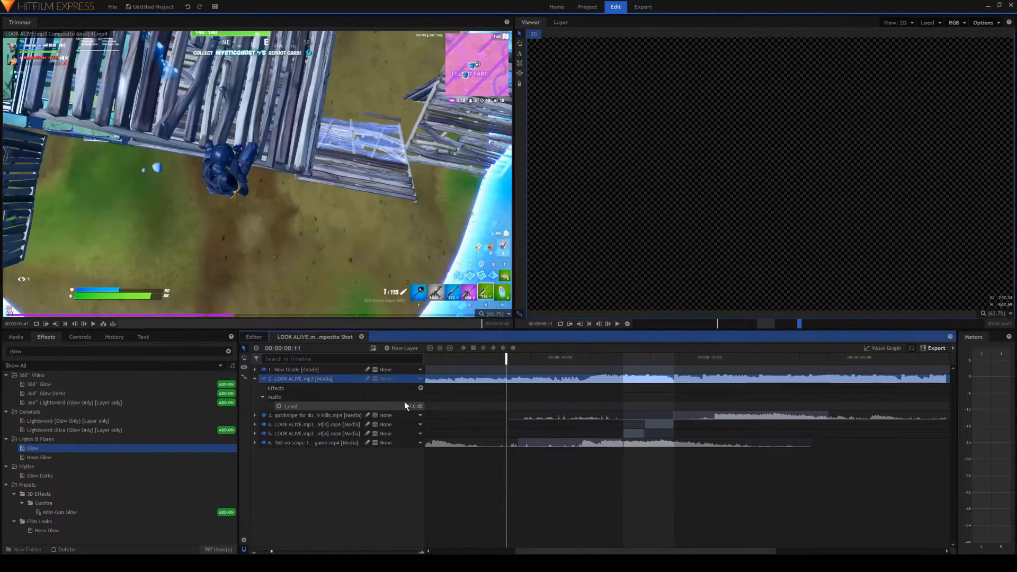
pyautogui.click(406, 406)
pyautogui.press('Return')
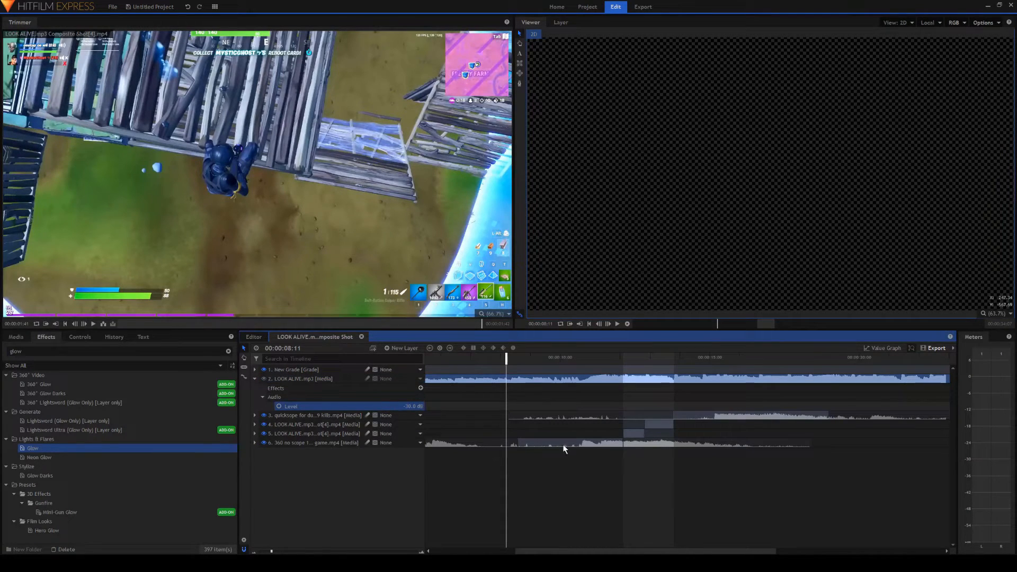
# Step: Cut the LOOK ALIVE.mp3 layer at 00:00:08:11 and delete the part before the cut
pyautogui.click(510, 382)
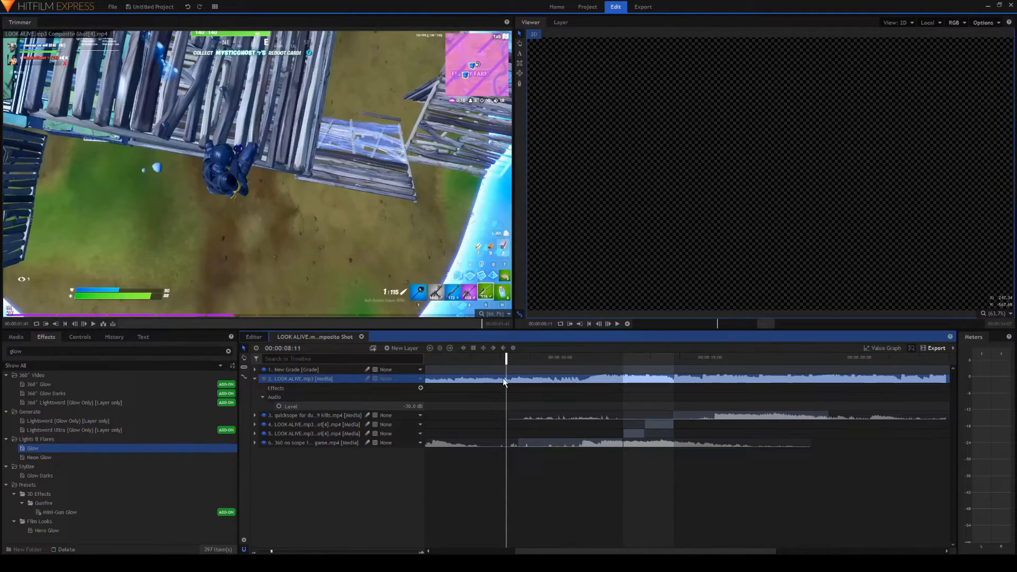
pyautogui.hotkey('ctrl', 'shift', 'd')
pyautogui.press('Delete')
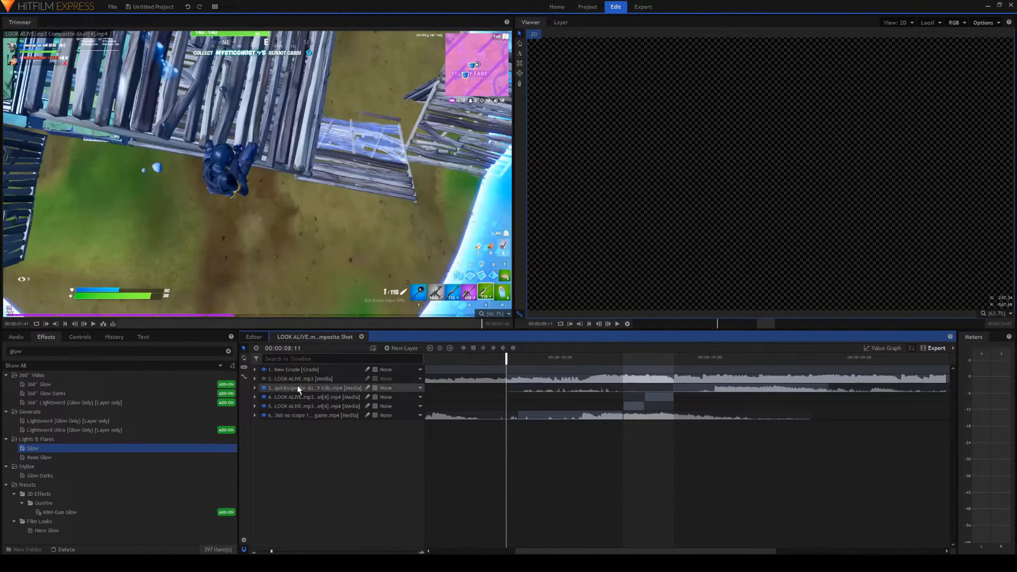
# Step: Enable Level keyframing on the music layer at 00:00:08:11 and add a 0 dB keyframe at 00:00:10:52
pyautogui.click(255, 379)
pyautogui.click(264, 397)
pyautogui.click(278, 407)
pyautogui.click(586, 358)
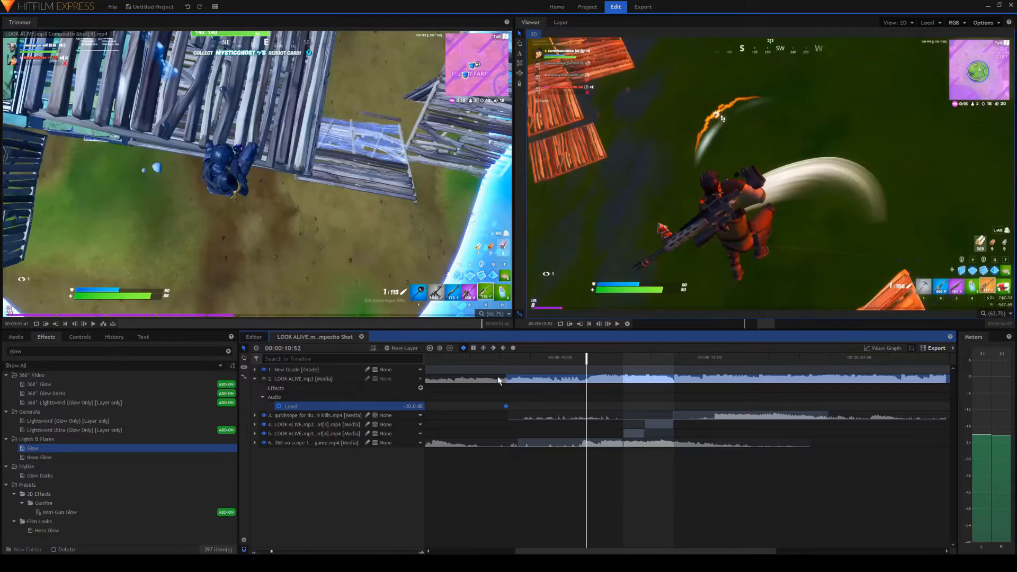
pyautogui.write('0')
pyautogui.press('Return')
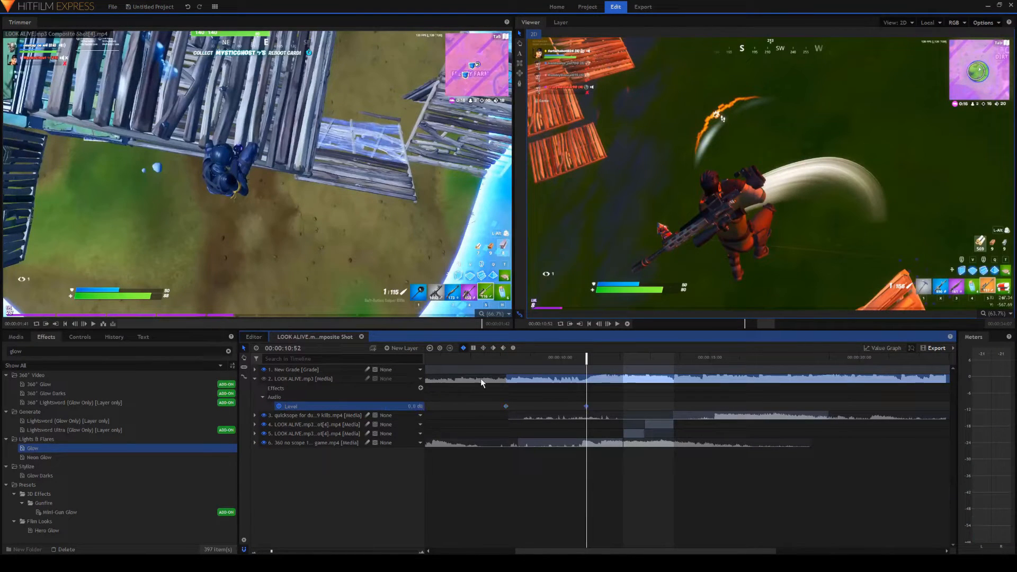
# Step: Move the music's 0 dB Level keyframe earlier to shorten the audio fade-in and play it back
pyautogui.moveTo(552, 419); pyautogui.dragTo(517, 419)
pyautogui.click(500, 358)
pyautogui.press('space')
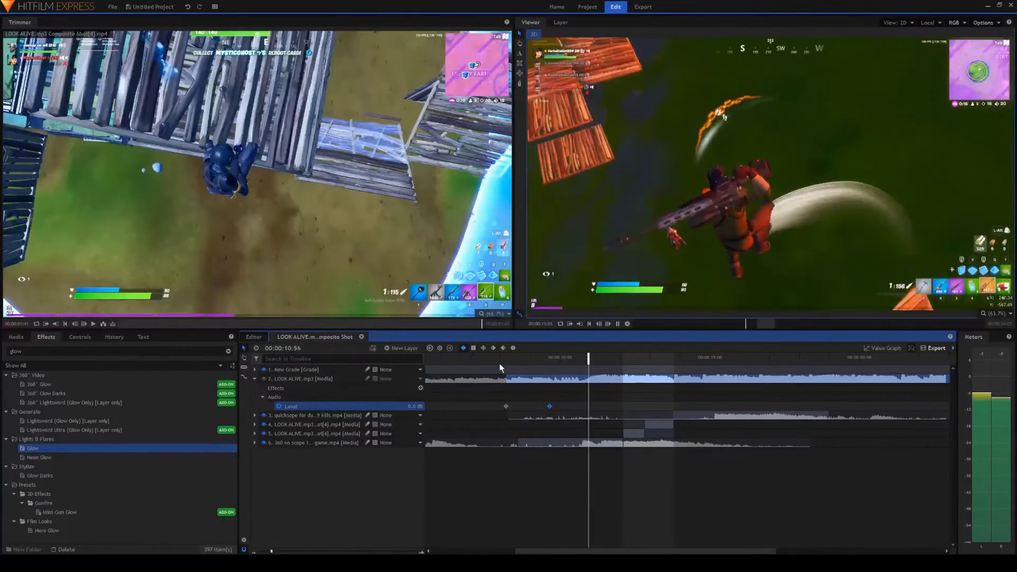
pyautogui.press('space')
# Step: Add music Level keyframes after the Victory Royale clip, 0 dB at 00:00:19:04 and -30 dB at 00:00:20:02
pyautogui.moveTo(638, 551); pyautogui.dragTo(749, 541)
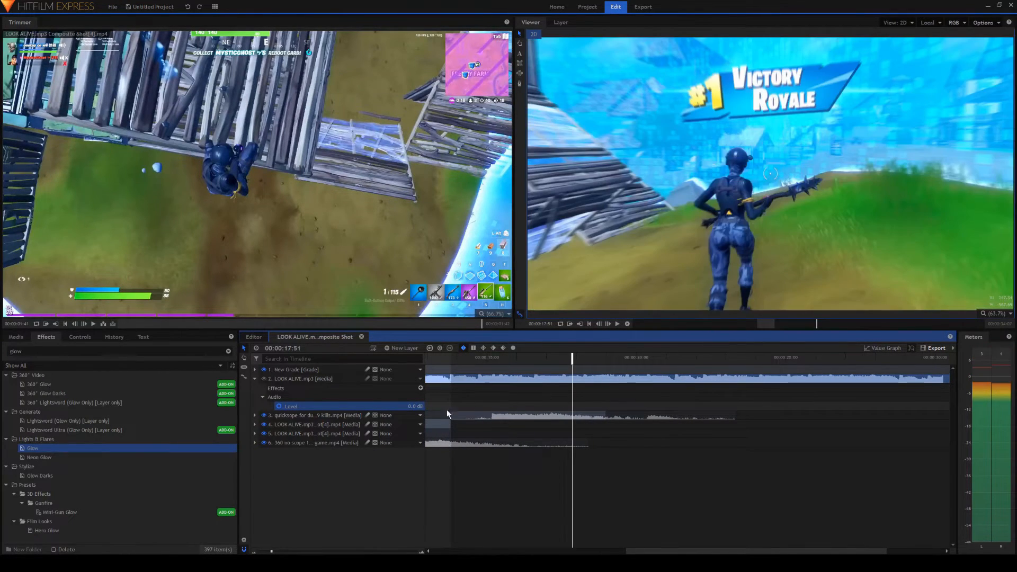
pyautogui.press('space')
pyautogui.click(414, 406)
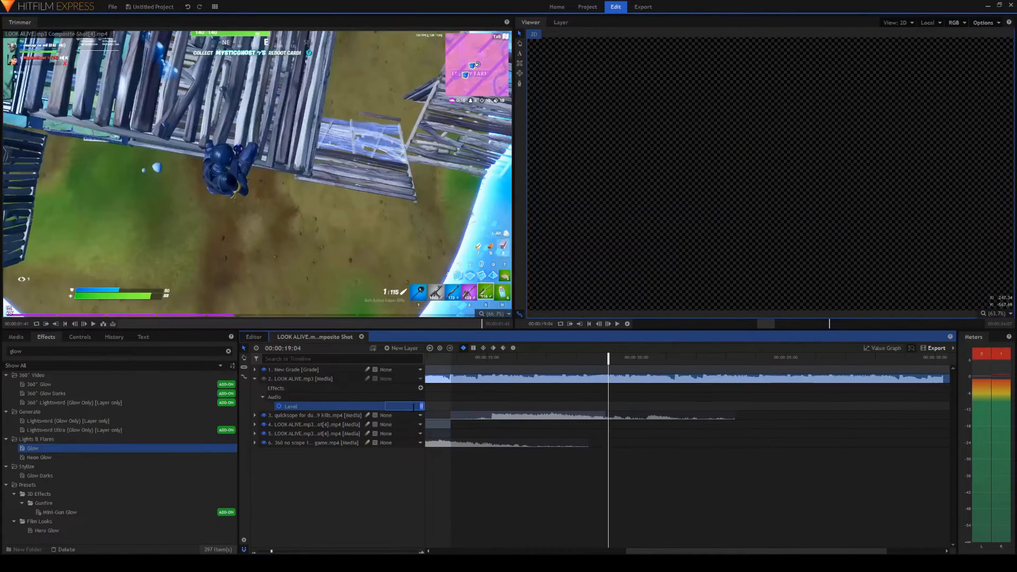
pyautogui.click(507, 406)
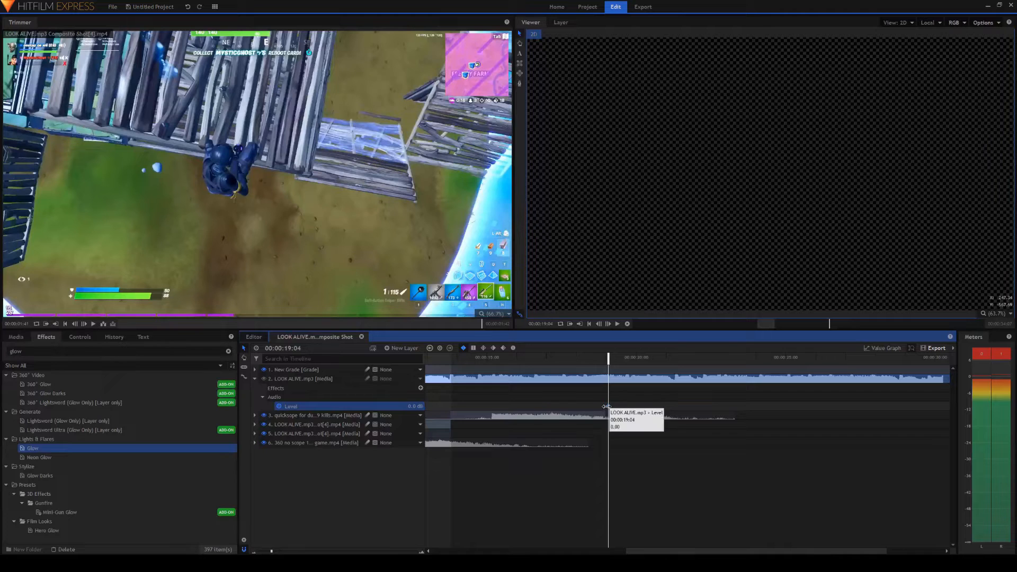
pyautogui.click(637, 361)
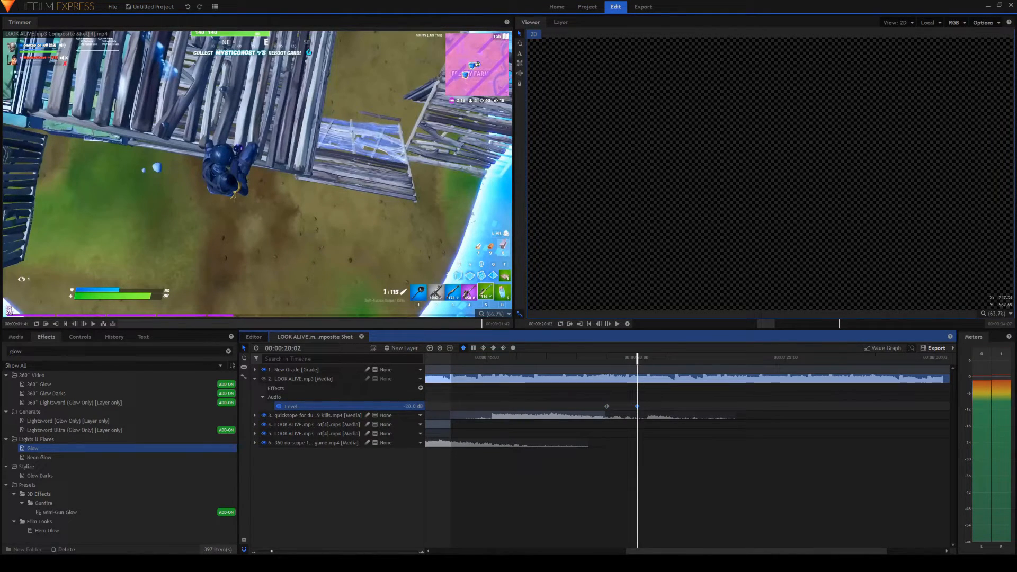
pyautogui.moveTo(413, 406); pyautogui.dragTo(556, 383)
# Step: Cut the music layer at 00:00:20:14, delete the remainder, and play back the audio fade-out
pyautogui.moveTo(638, 356); pyautogui.dragTo(643, 357)
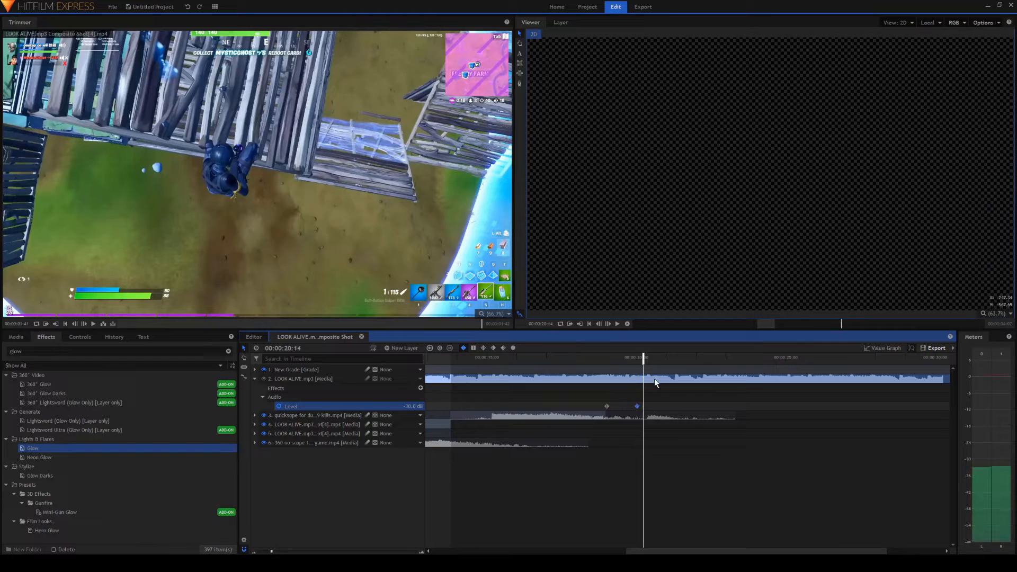
pyautogui.click(653, 379)
pyautogui.hotkey('ctrl', 'shift', 'd')
pyautogui.click(679, 415)
pyautogui.press('Delete')
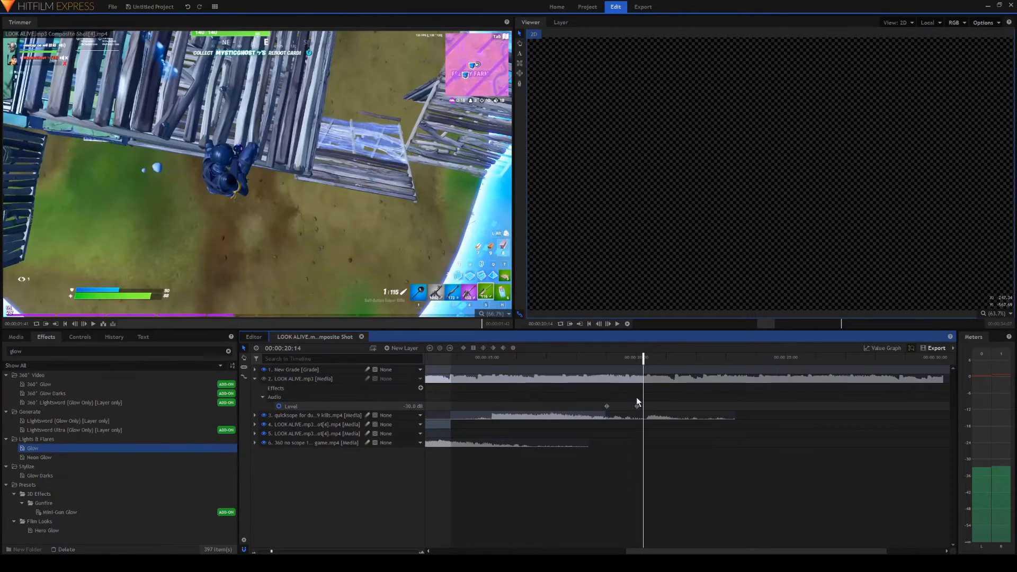
pyautogui.click(596, 357)
pyautogui.press('space')
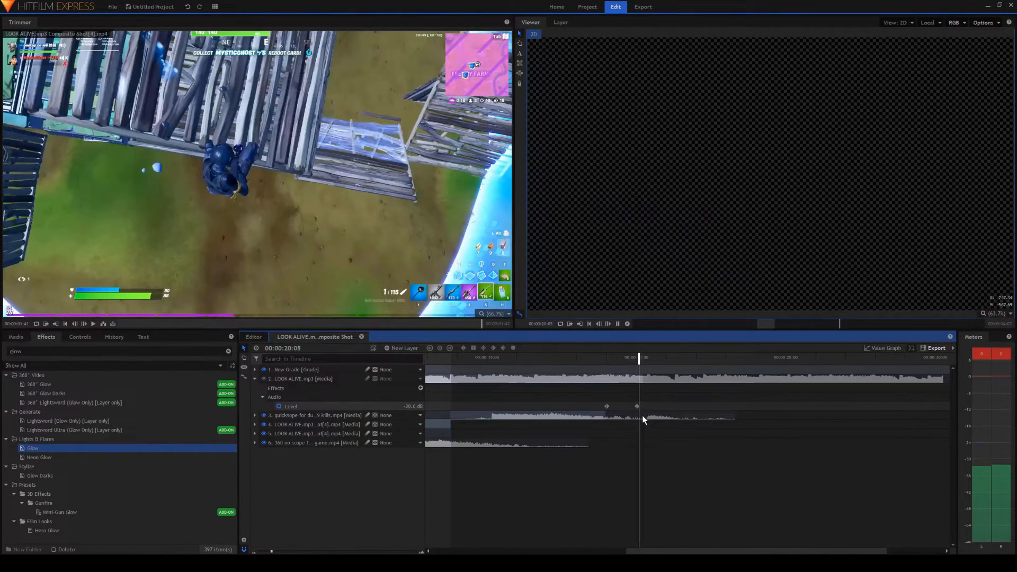
# Step: Extend the music layer's end and move the last Level keyframe to 00:00:21:36 with a value of -60 dB
pyautogui.click(638, 406)
pyautogui.moveTo(643, 378); pyautogui.dragTo(709, 378)
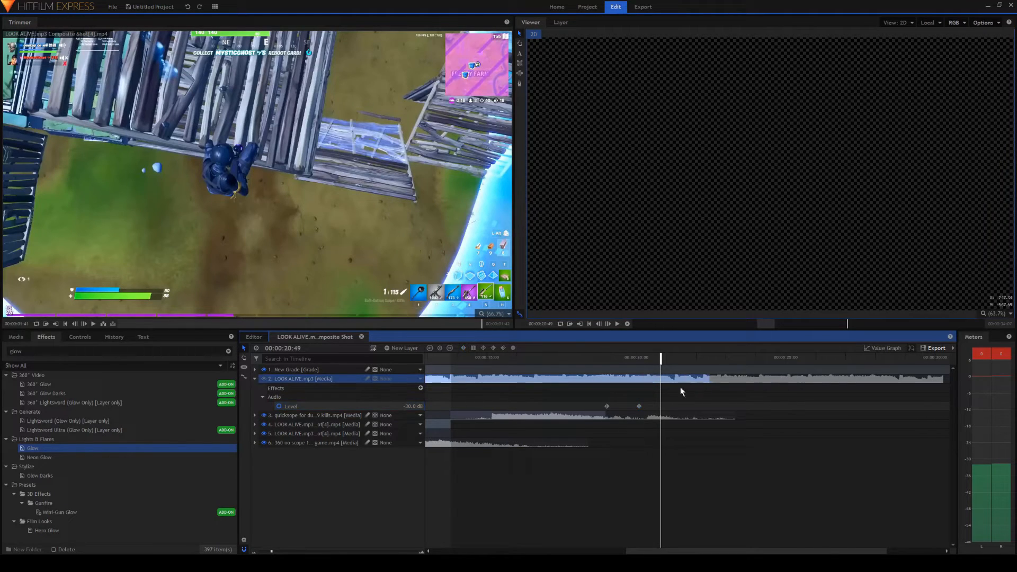
pyautogui.moveTo(639, 406); pyautogui.dragTo(688, 411)
pyautogui.press('space')
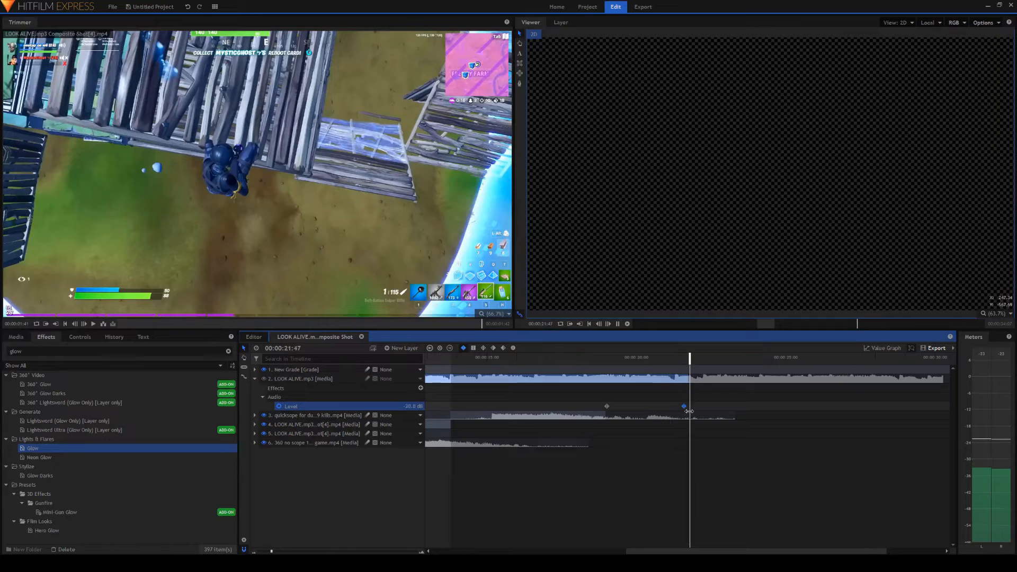
pyautogui.press('space')
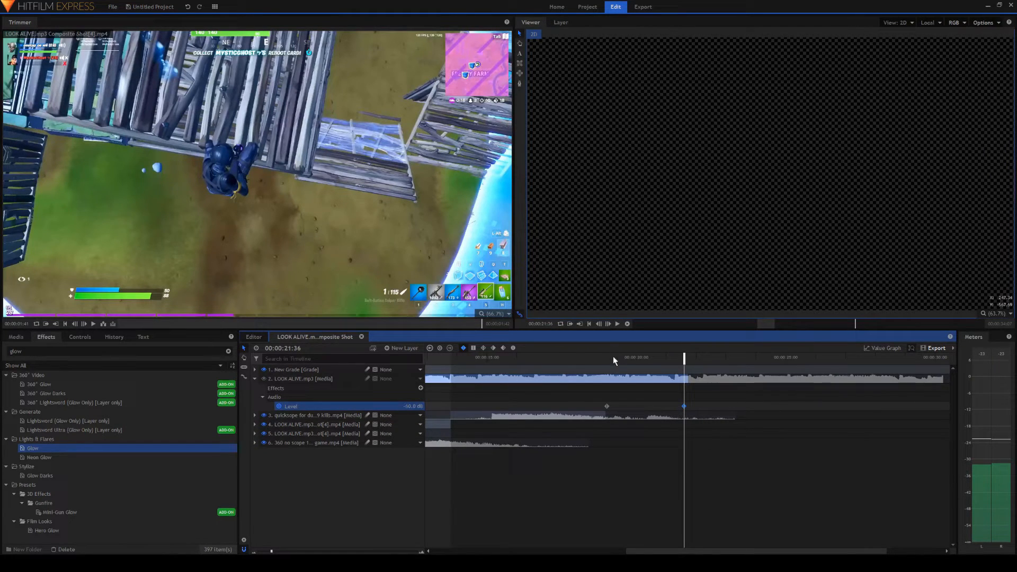
# Step: Play back the fade-out, then move its last Level keyframe and the music layer's end further out
pyautogui.click(603, 357)
pyautogui.press('space')
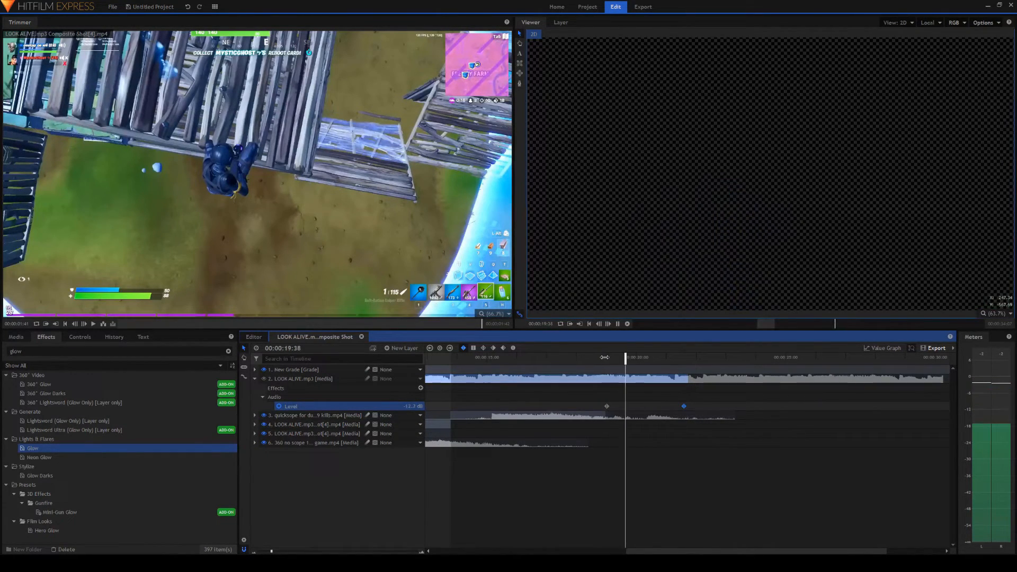
pyautogui.press('space')
pyautogui.moveTo(685, 405); pyautogui.dragTo(720, 406)
pyautogui.click(692, 378)
# Step: Play back the longer audio fade-out and set the out point at 00:00:22:55
pyautogui.press('space')
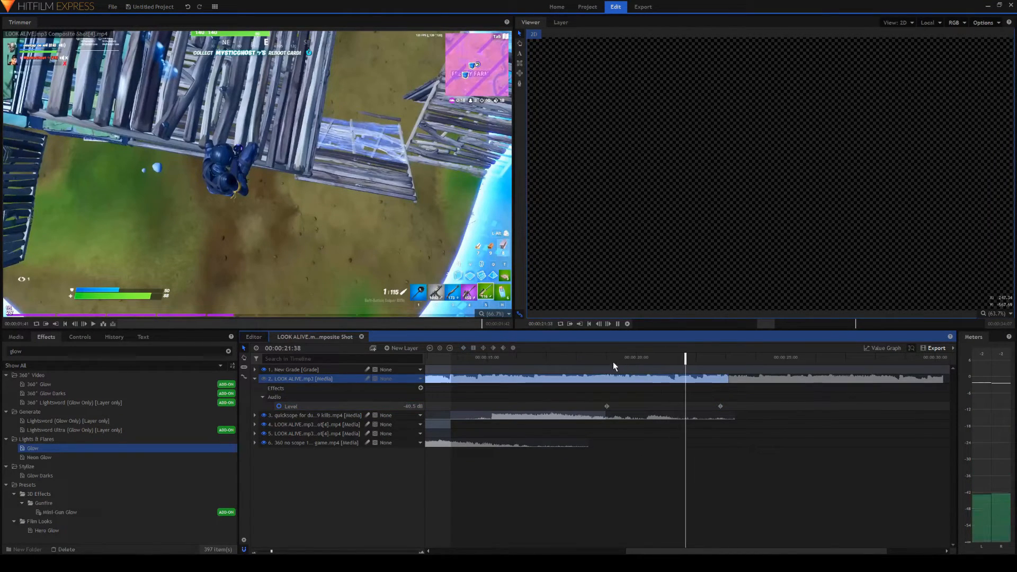
pyautogui.click(597, 358)
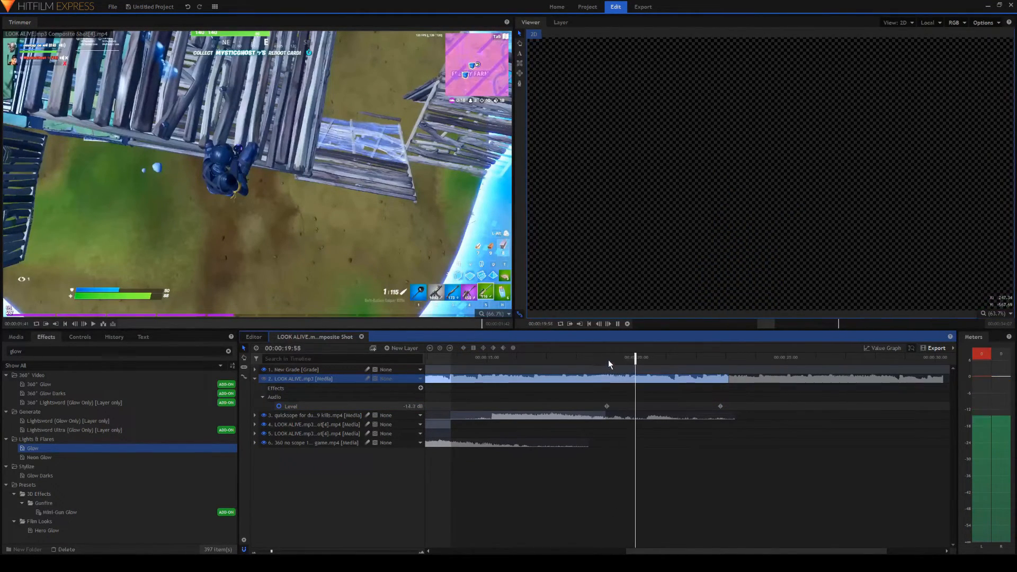
pyautogui.press('space')
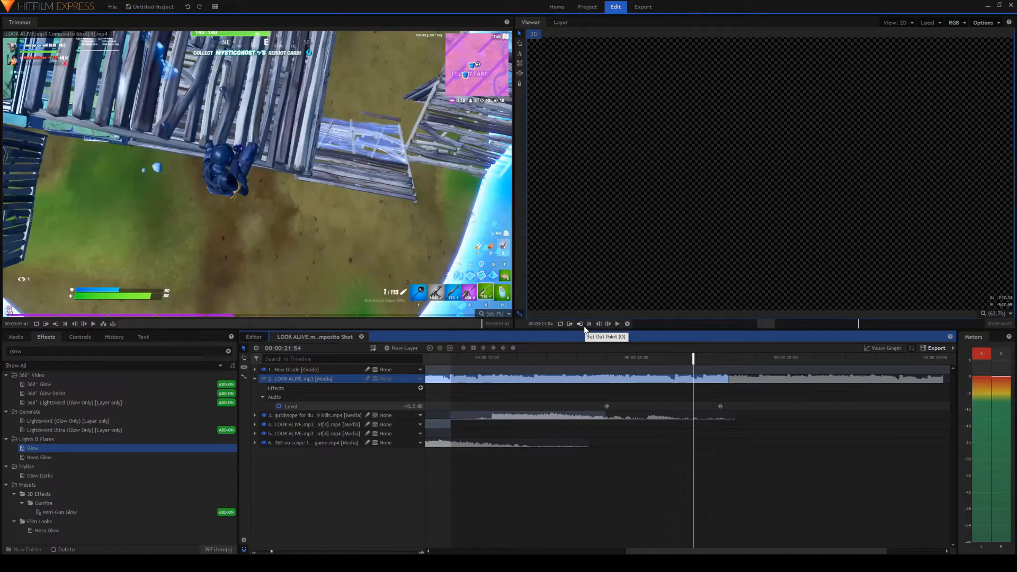
pyautogui.press('space')
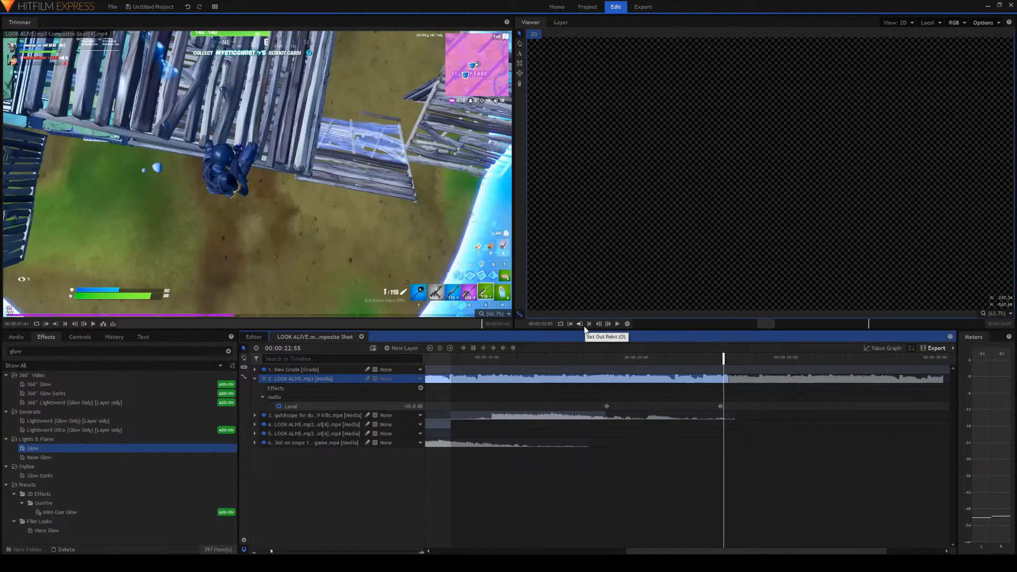
pyautogui.click(581, 325)
# Step: Play through earlier parts of the timeline and set the in point at 00:00:08:01, just before the music starts
pyautogui.click(754, 322)
pyautogui.press('space')
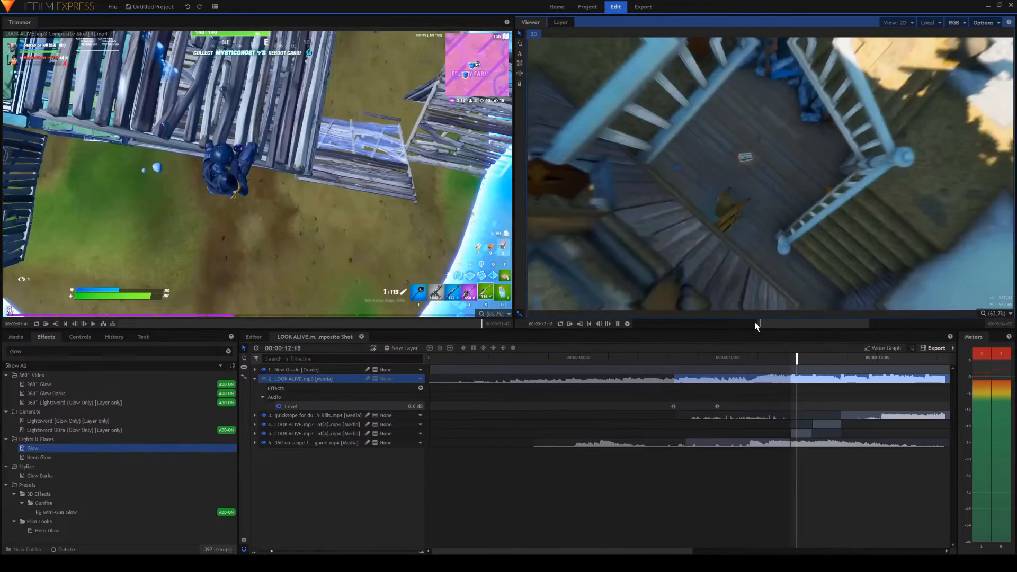
pyautogui.click(272, 550)
pyautogui.moveTo(554, 551); pyautogui.dragTo(514, 551)
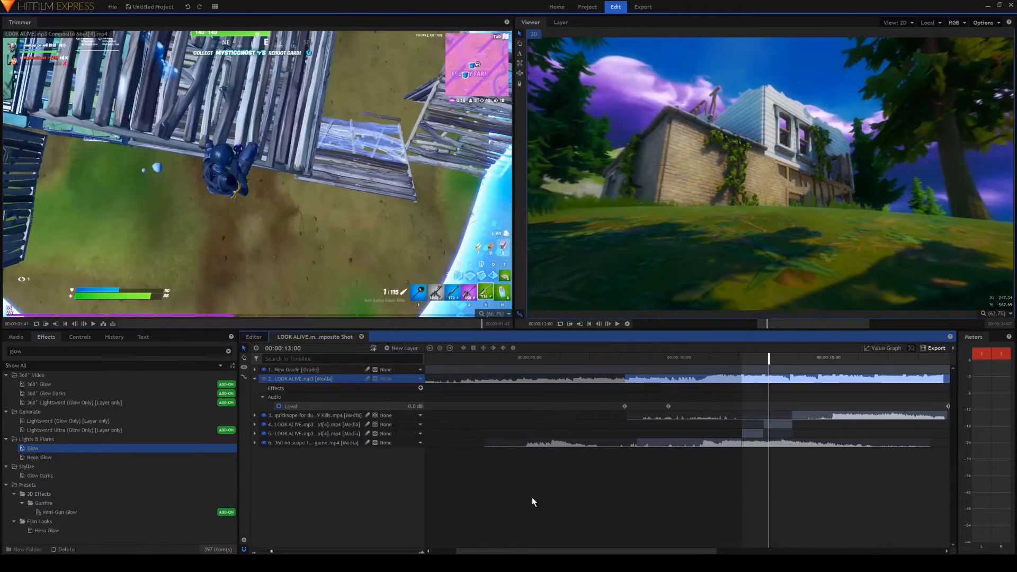
pyautogui.click(464, 360)
pyautogui.press('space')
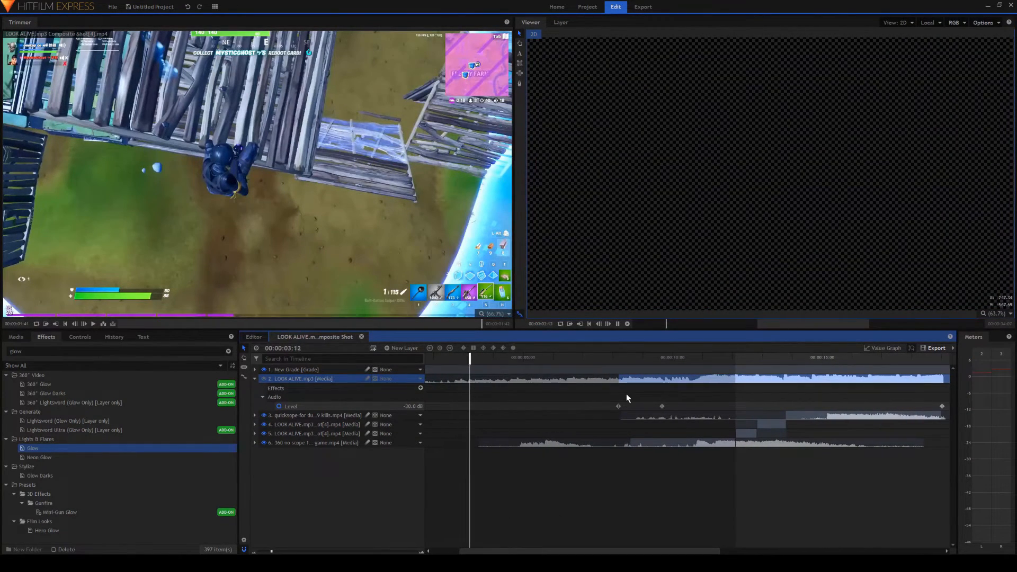
pyautogui.click(613, 358)
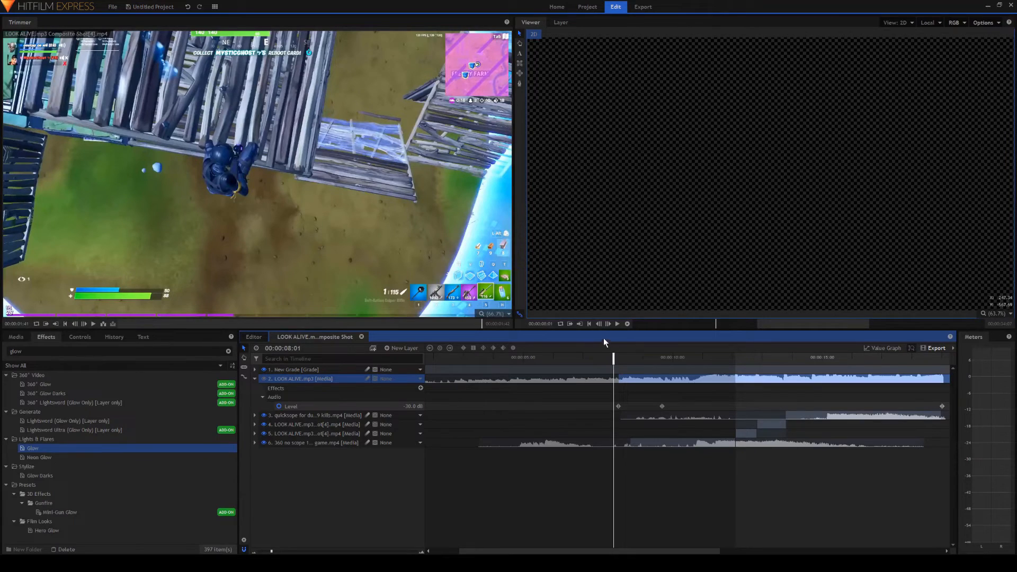
pyautogui.click(575, 324)
# Step: Check the end of the in-to-out range, add the composite shot to the export queue and go to the Export screen
pyautogui.moveTo(268, 552); pyautogui.dragTo(266, 552)
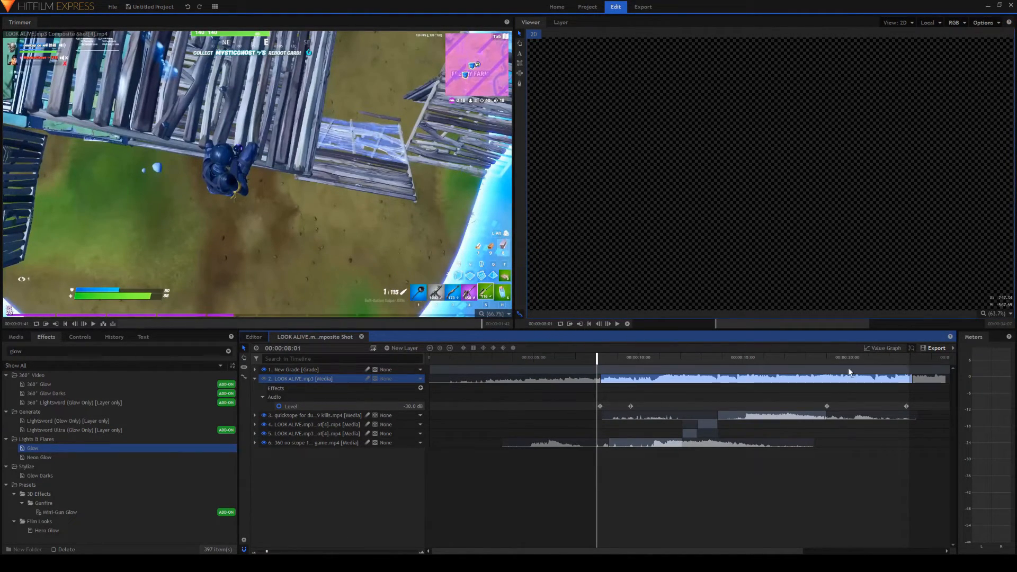
pyautogui.click(911, 361)
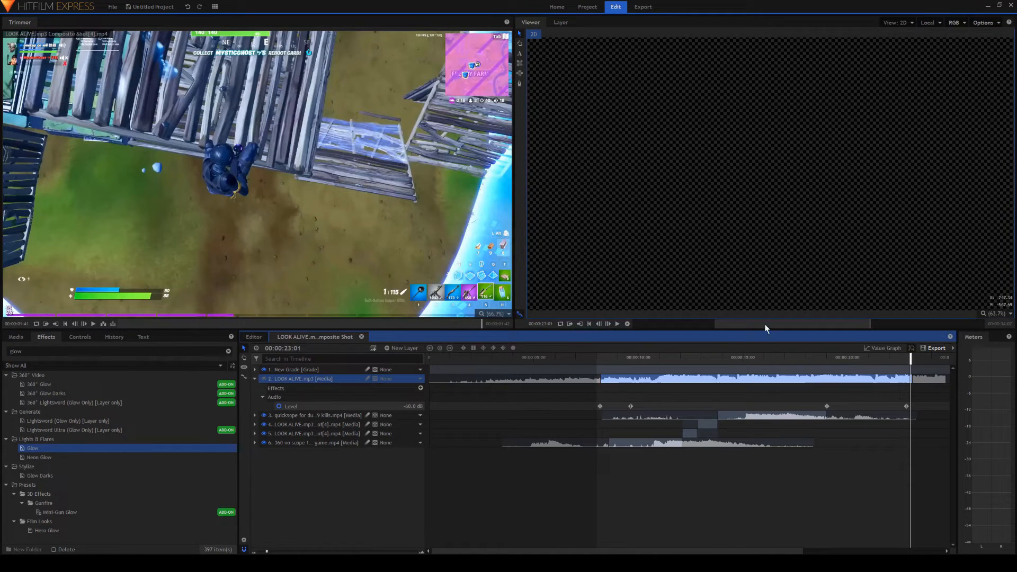
pyautogui.click(887, 360)
pyautogui.click(936, 348)
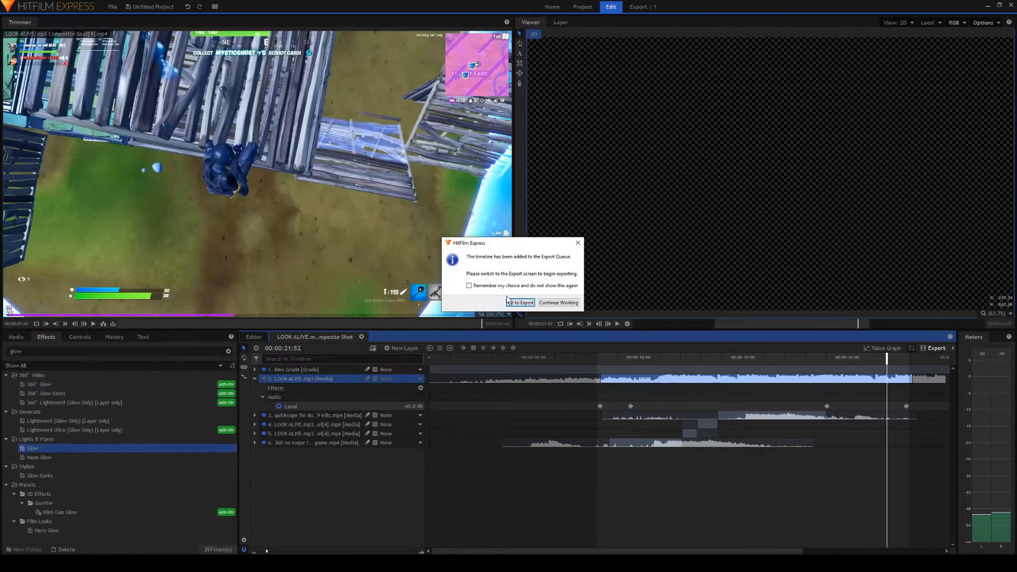
pyautogui.click(520, 302)
# Step: Play the exported LOOK ALIVE.mp3 Composite Shot[5] from the Videos folder in File Explorer, close it and return to the HitFilm timeline
pyautogui.click(159, 549)
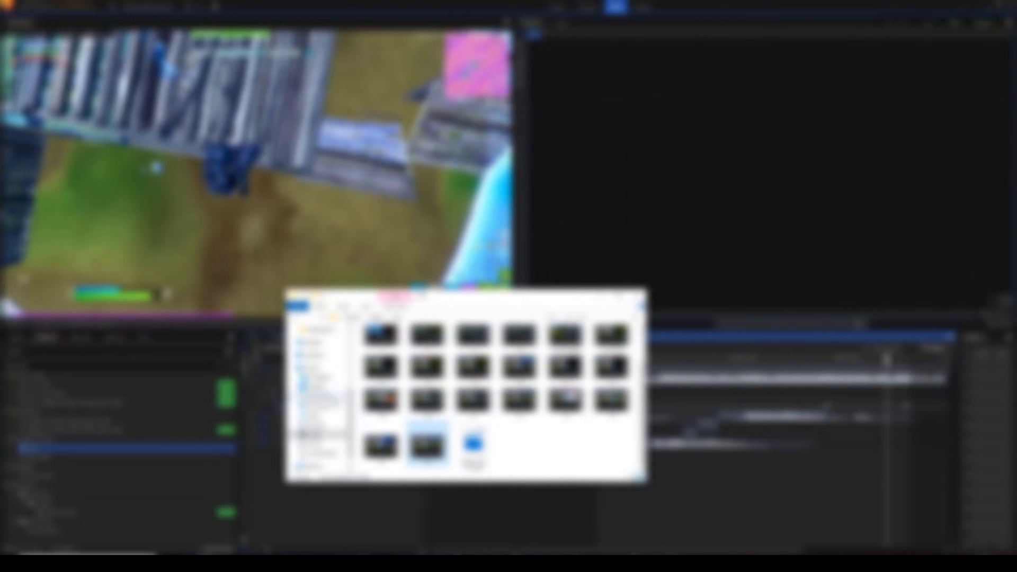
pyautogui.click(321, 435)
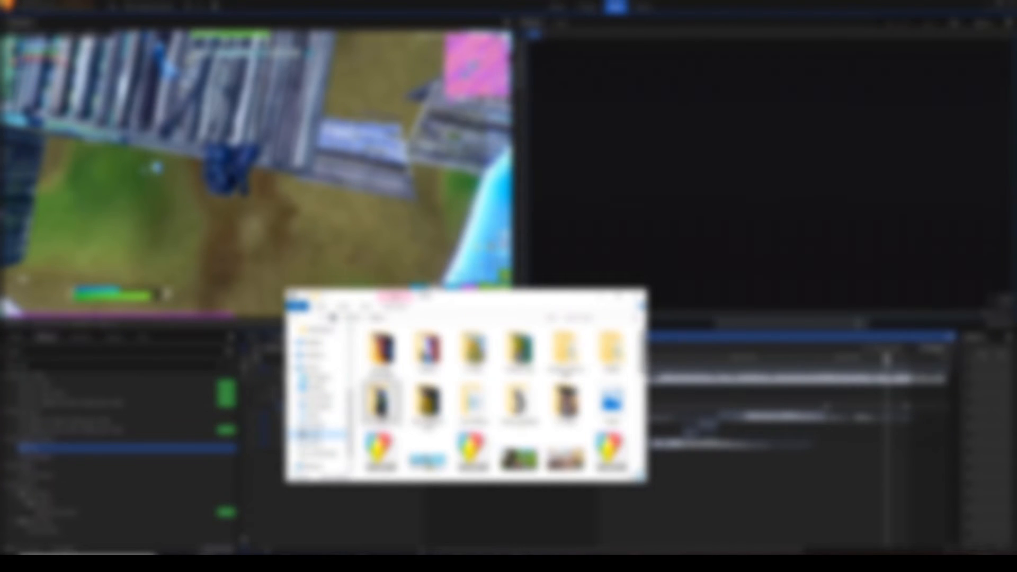
pyautogui.scroll(-5, 503, 397)
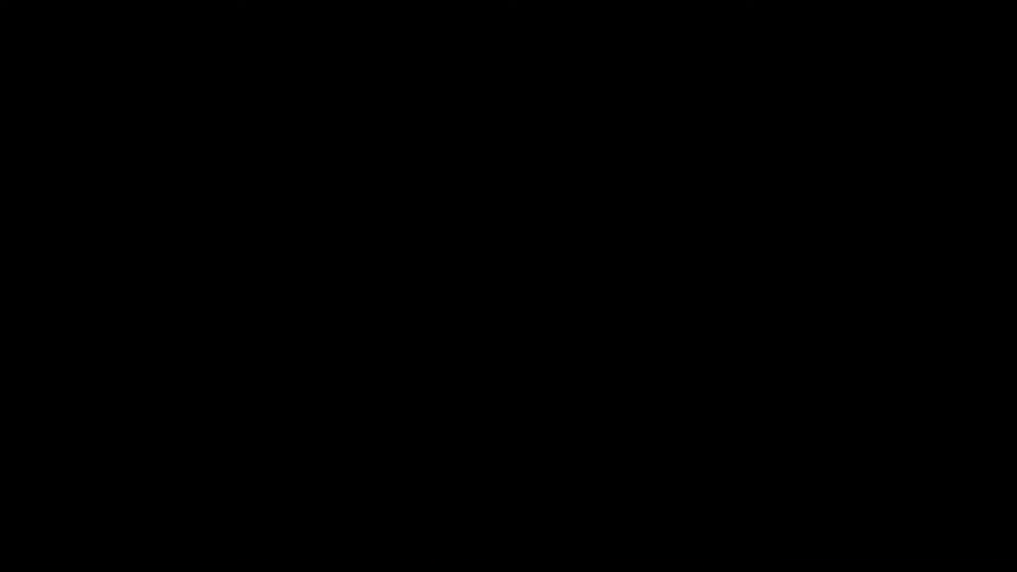
pyautogui.press('space')
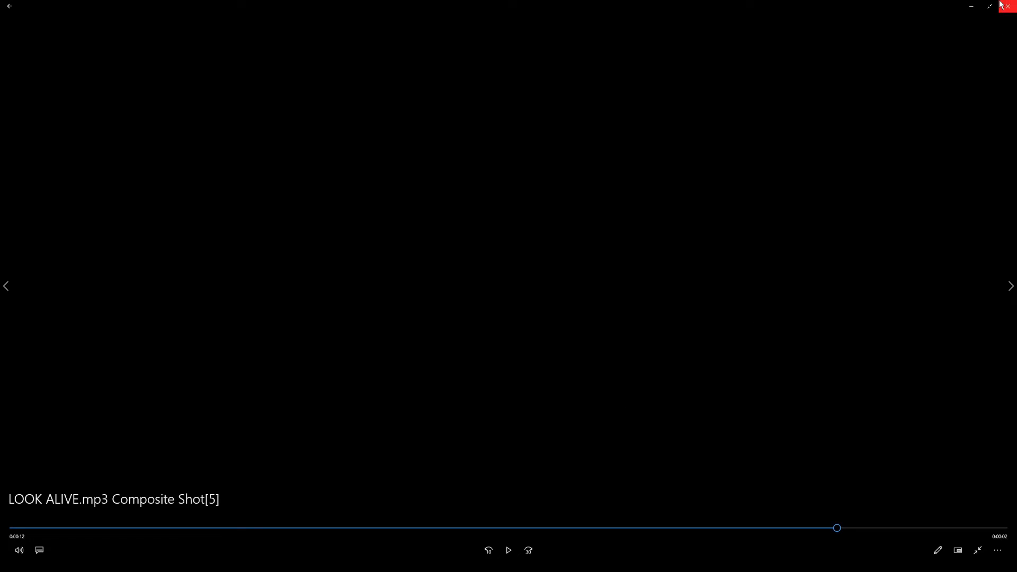
pyautogui.click(1001, 4)
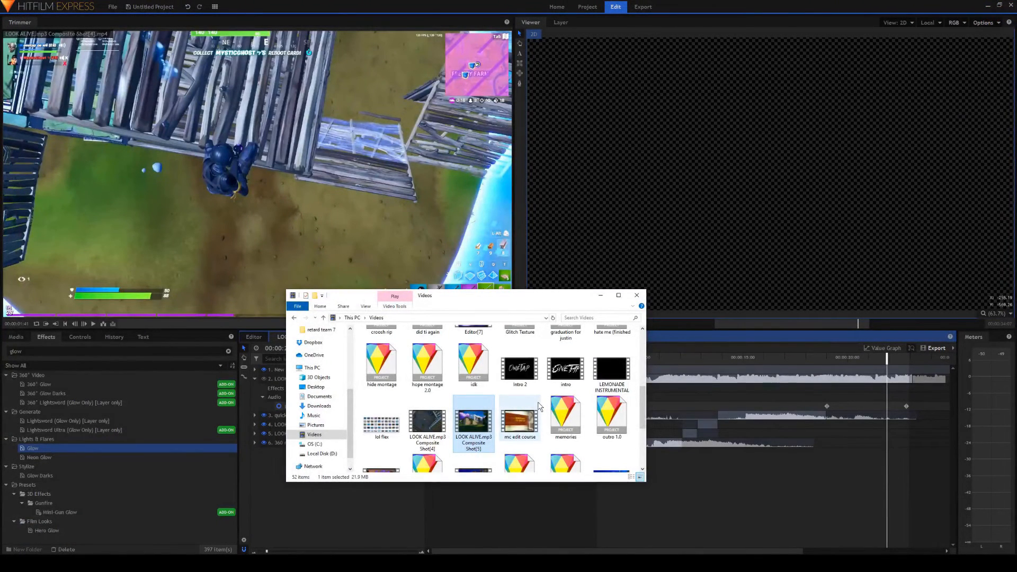
pyautogui.click(486, 498)
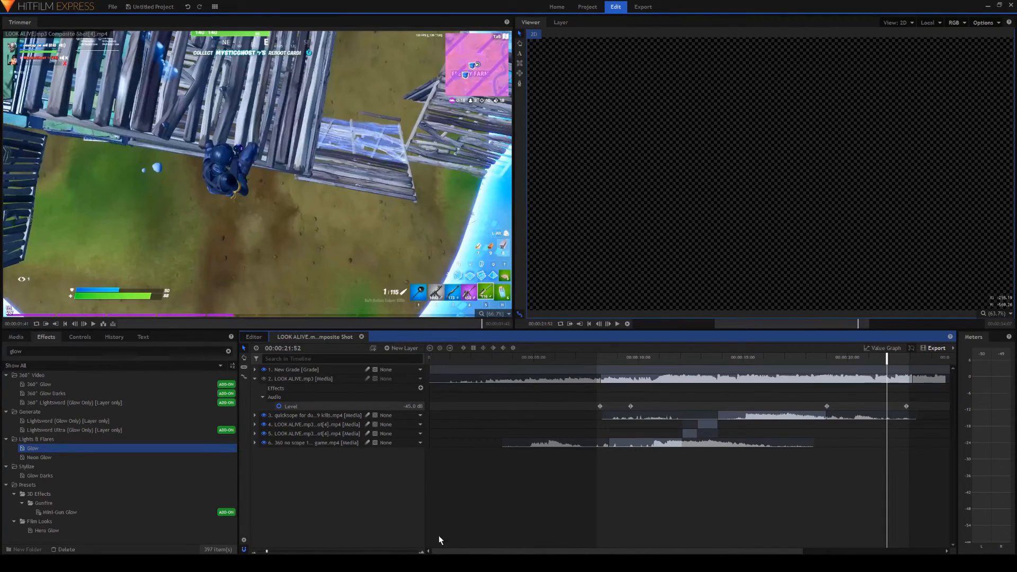
pyautogui.moveTo(441, 551); pyautogui.dragTo(499, 551)
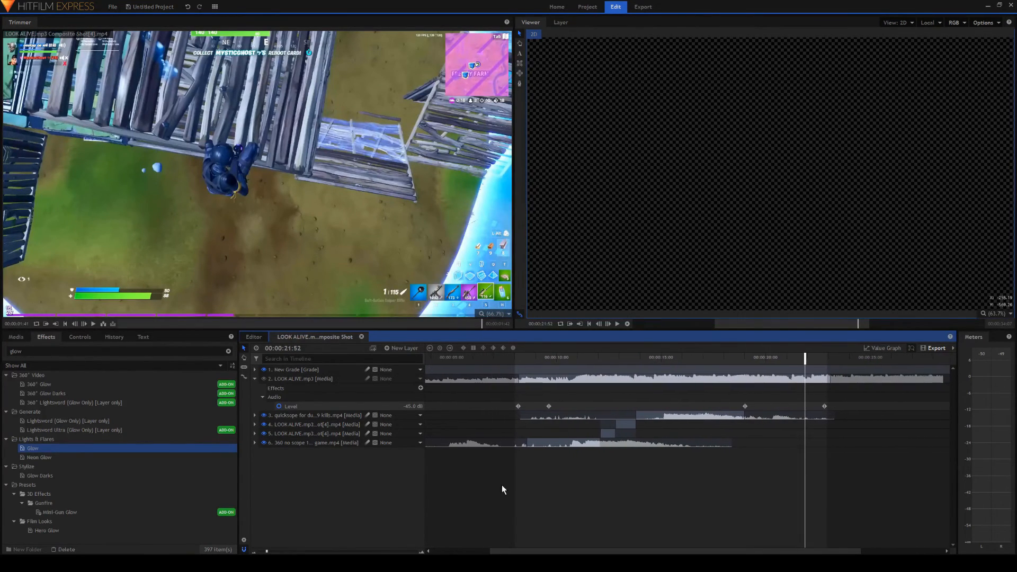